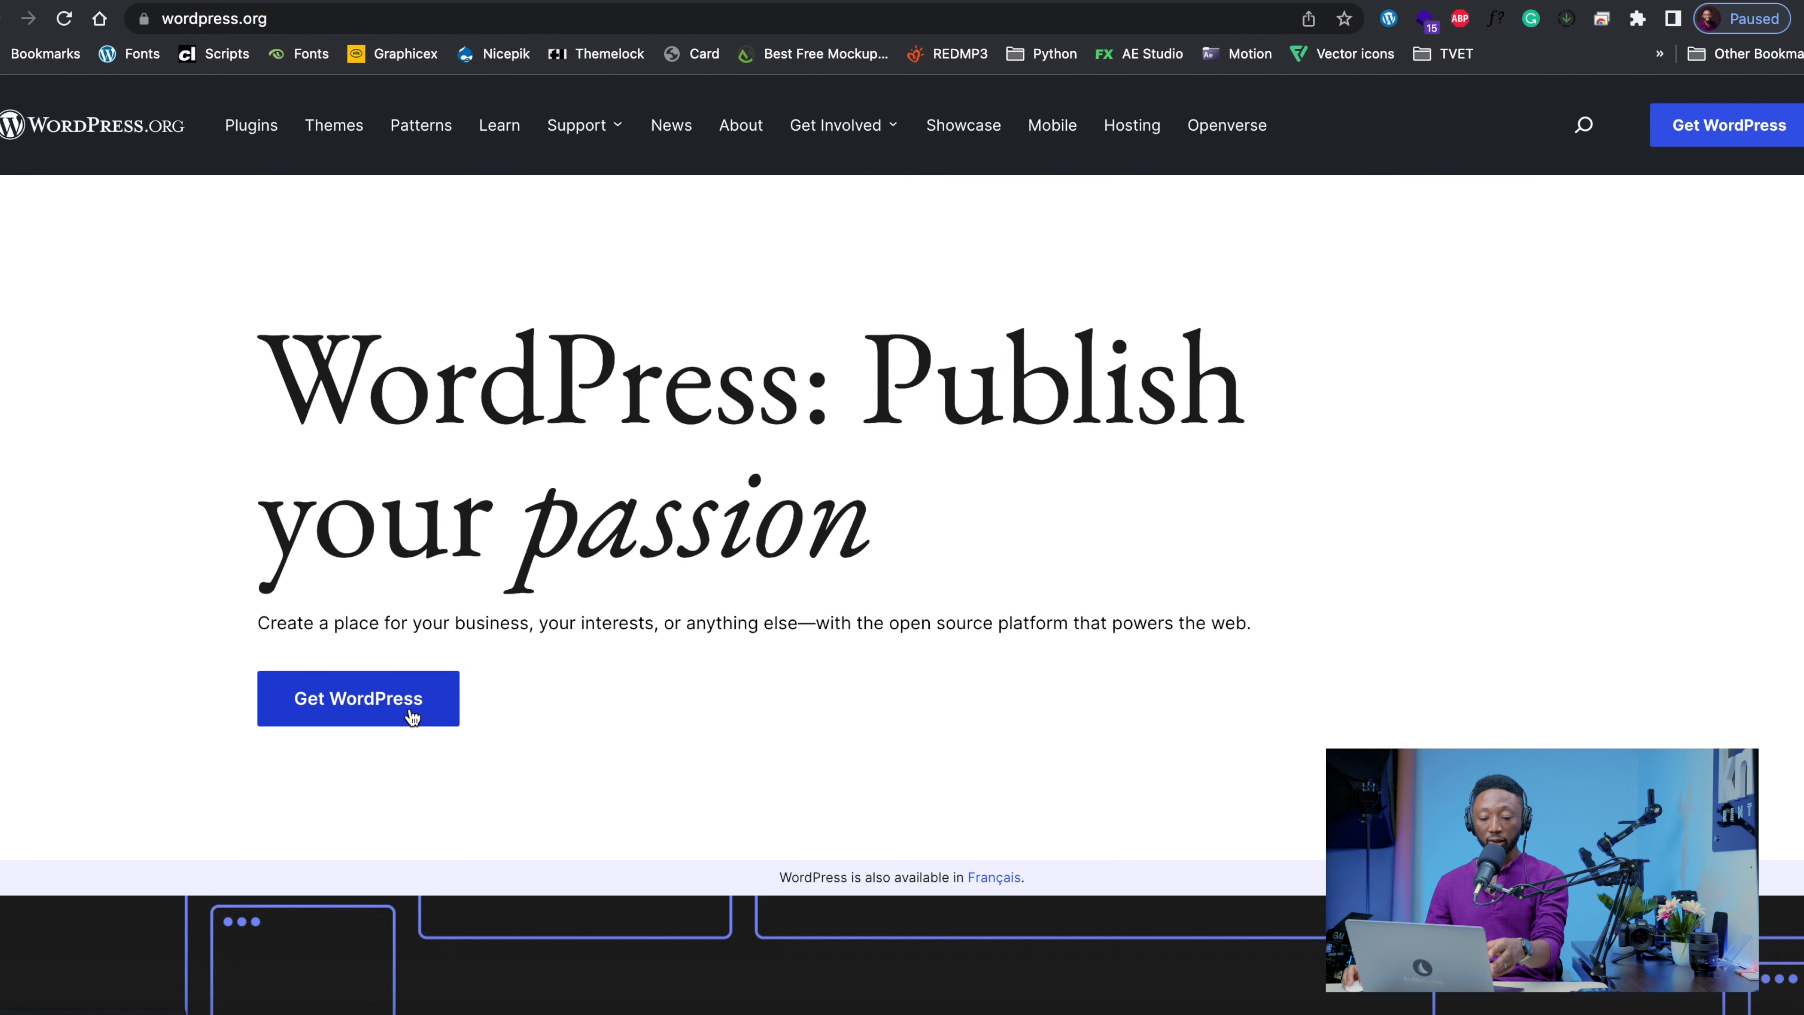
# Open the WordPress download page from the wordpress.org home page
pyautogui.click(408, 710)
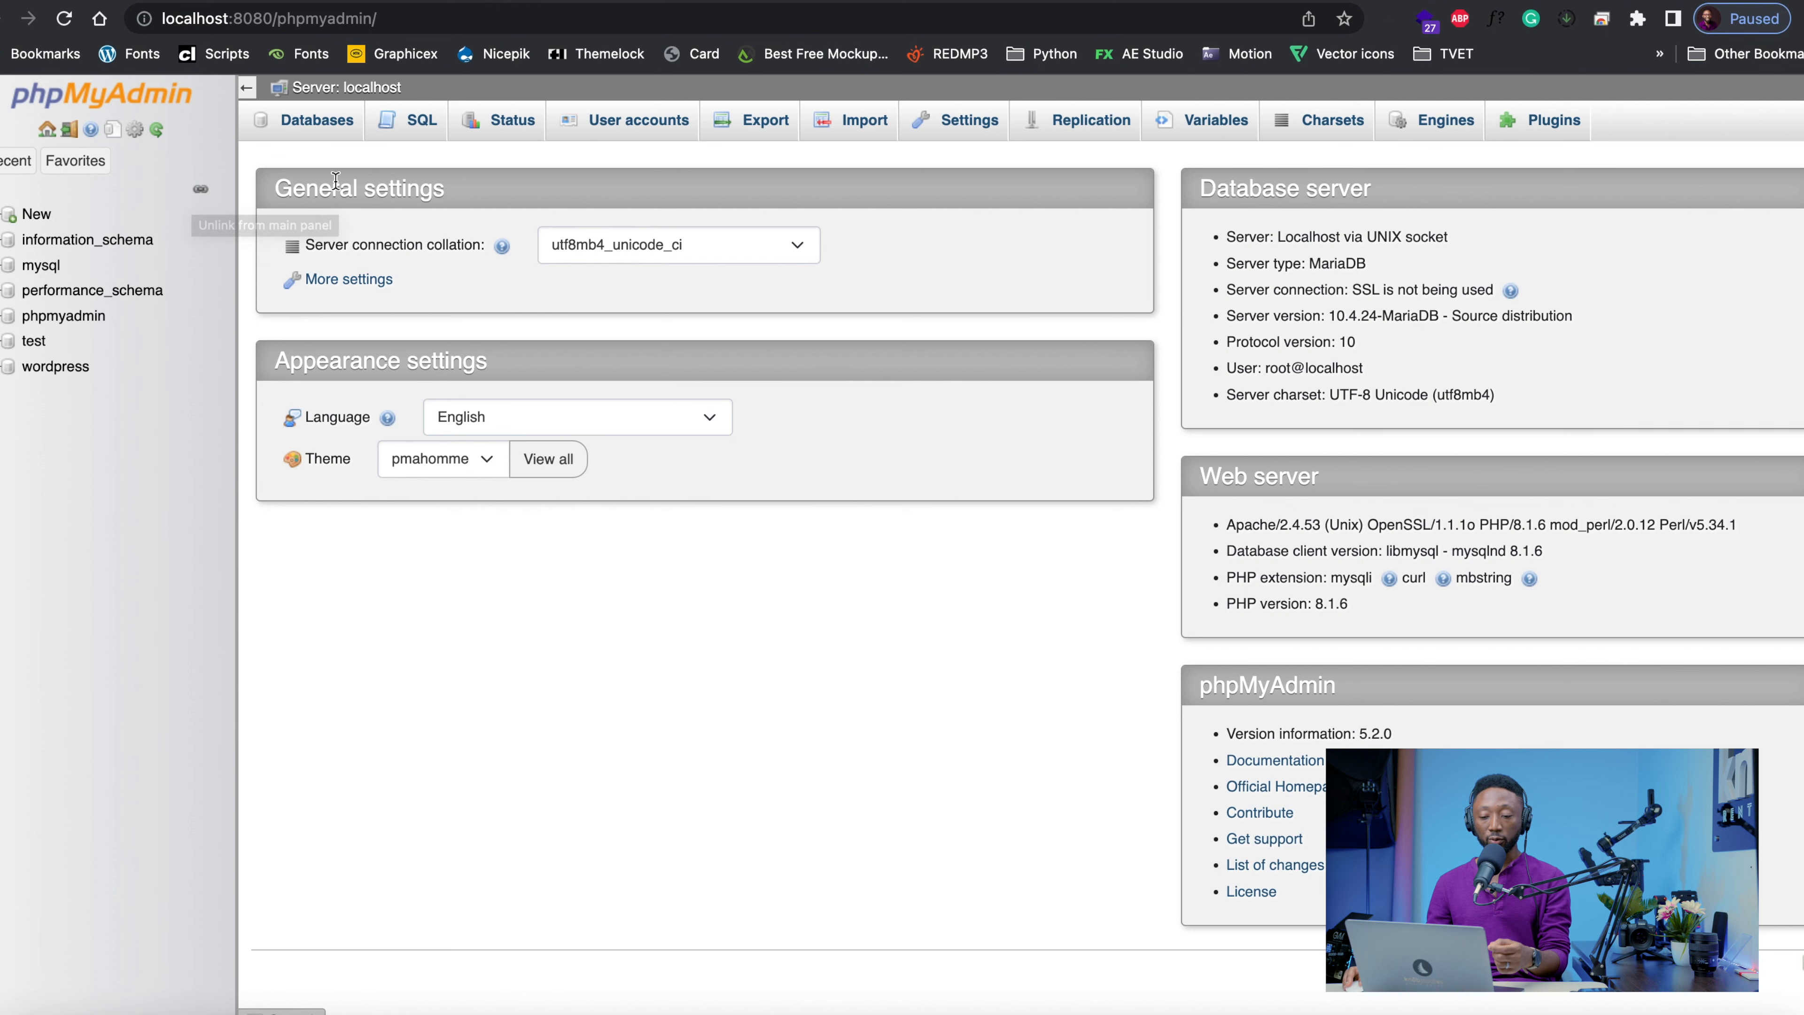
# Create a new database named kingmensa in phpMyAdmin with the utf8mb4_general_ci collation
pyautogui.click(317, 123)
pyautogui.click(353, 312)
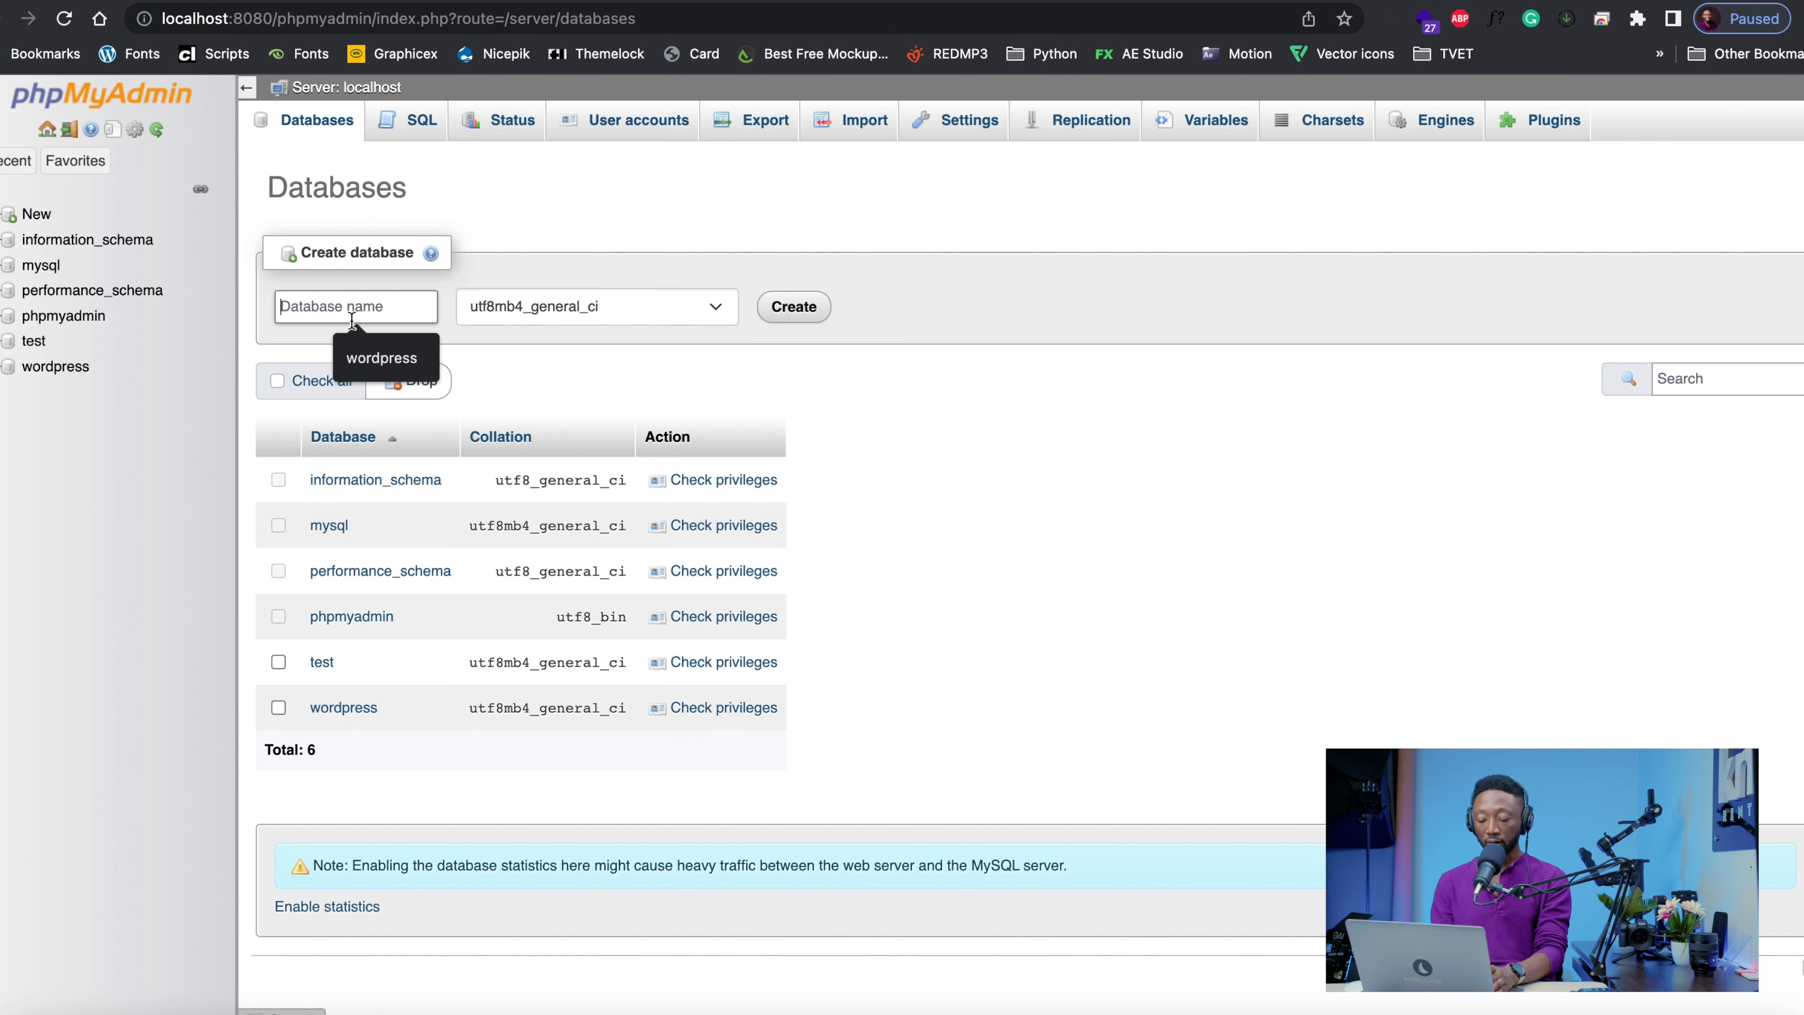
pyautogui.write('kingmensa')
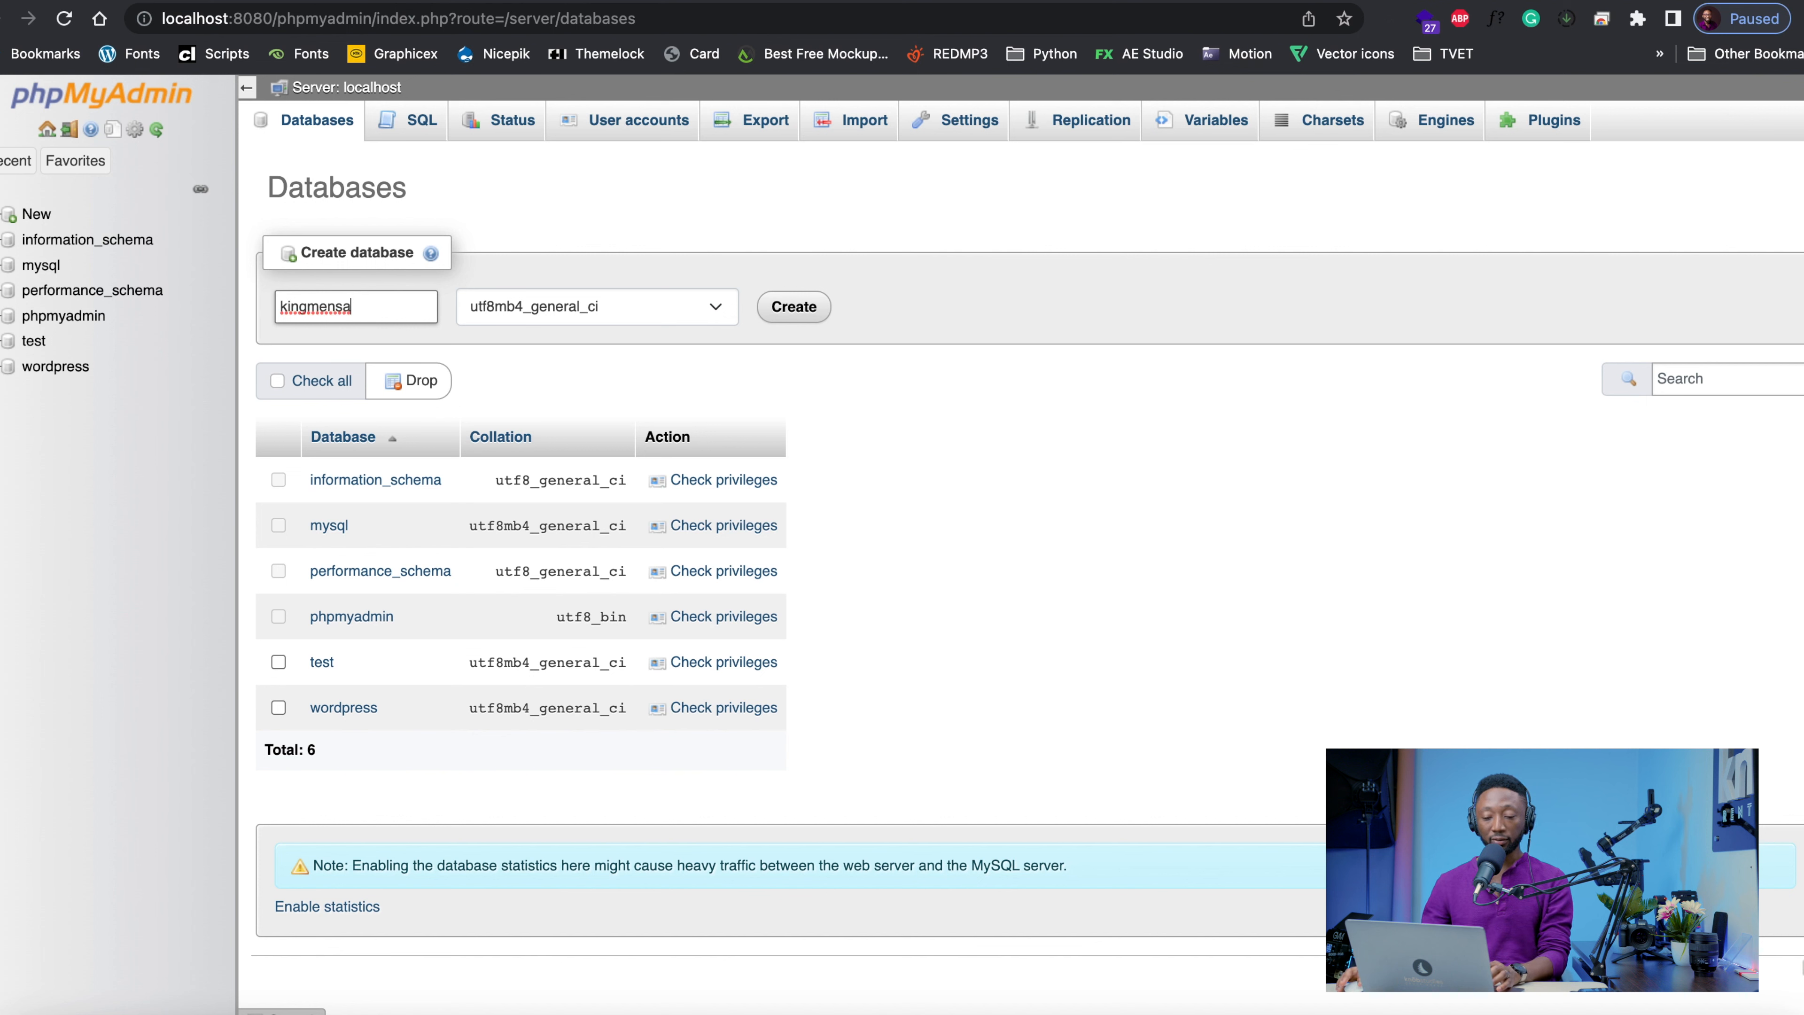
pyautogui.click(795, 307)
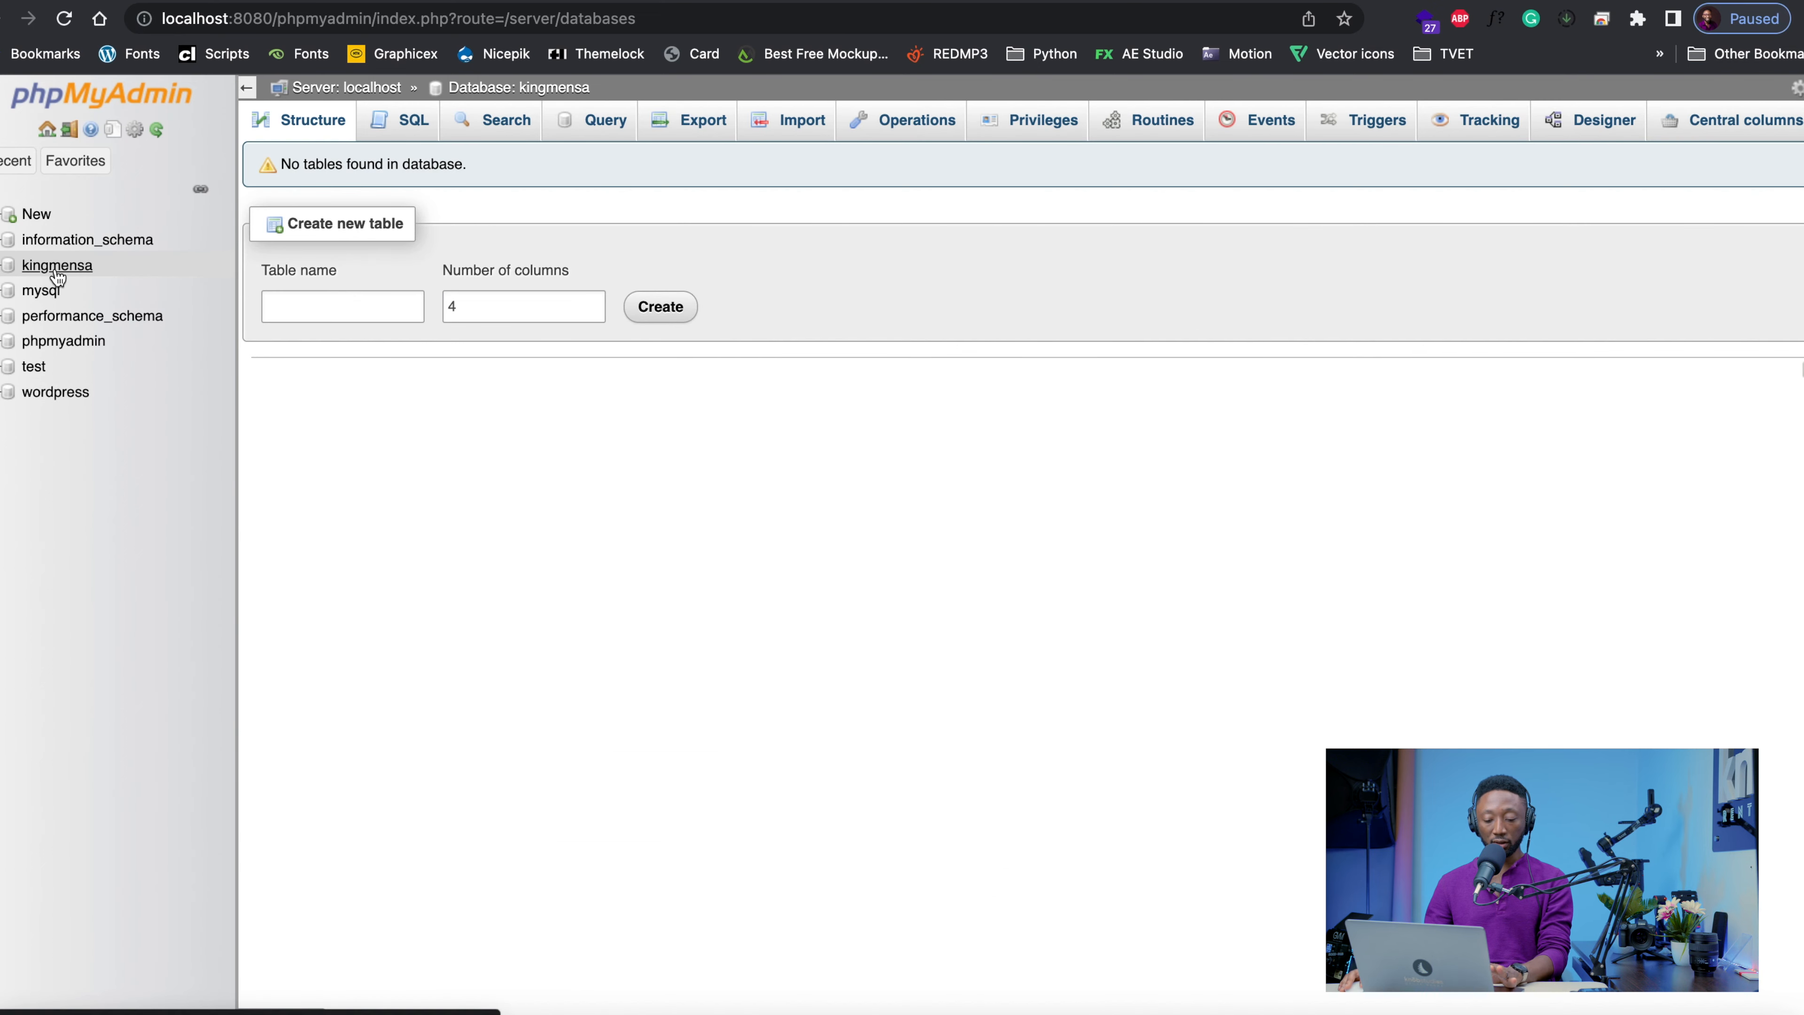
# Switch to Finder and try to move wordpress-6.0.2.zip from Downloads into htdocs, declining to replace the existing copy
pyautogui.click(24, 1012)
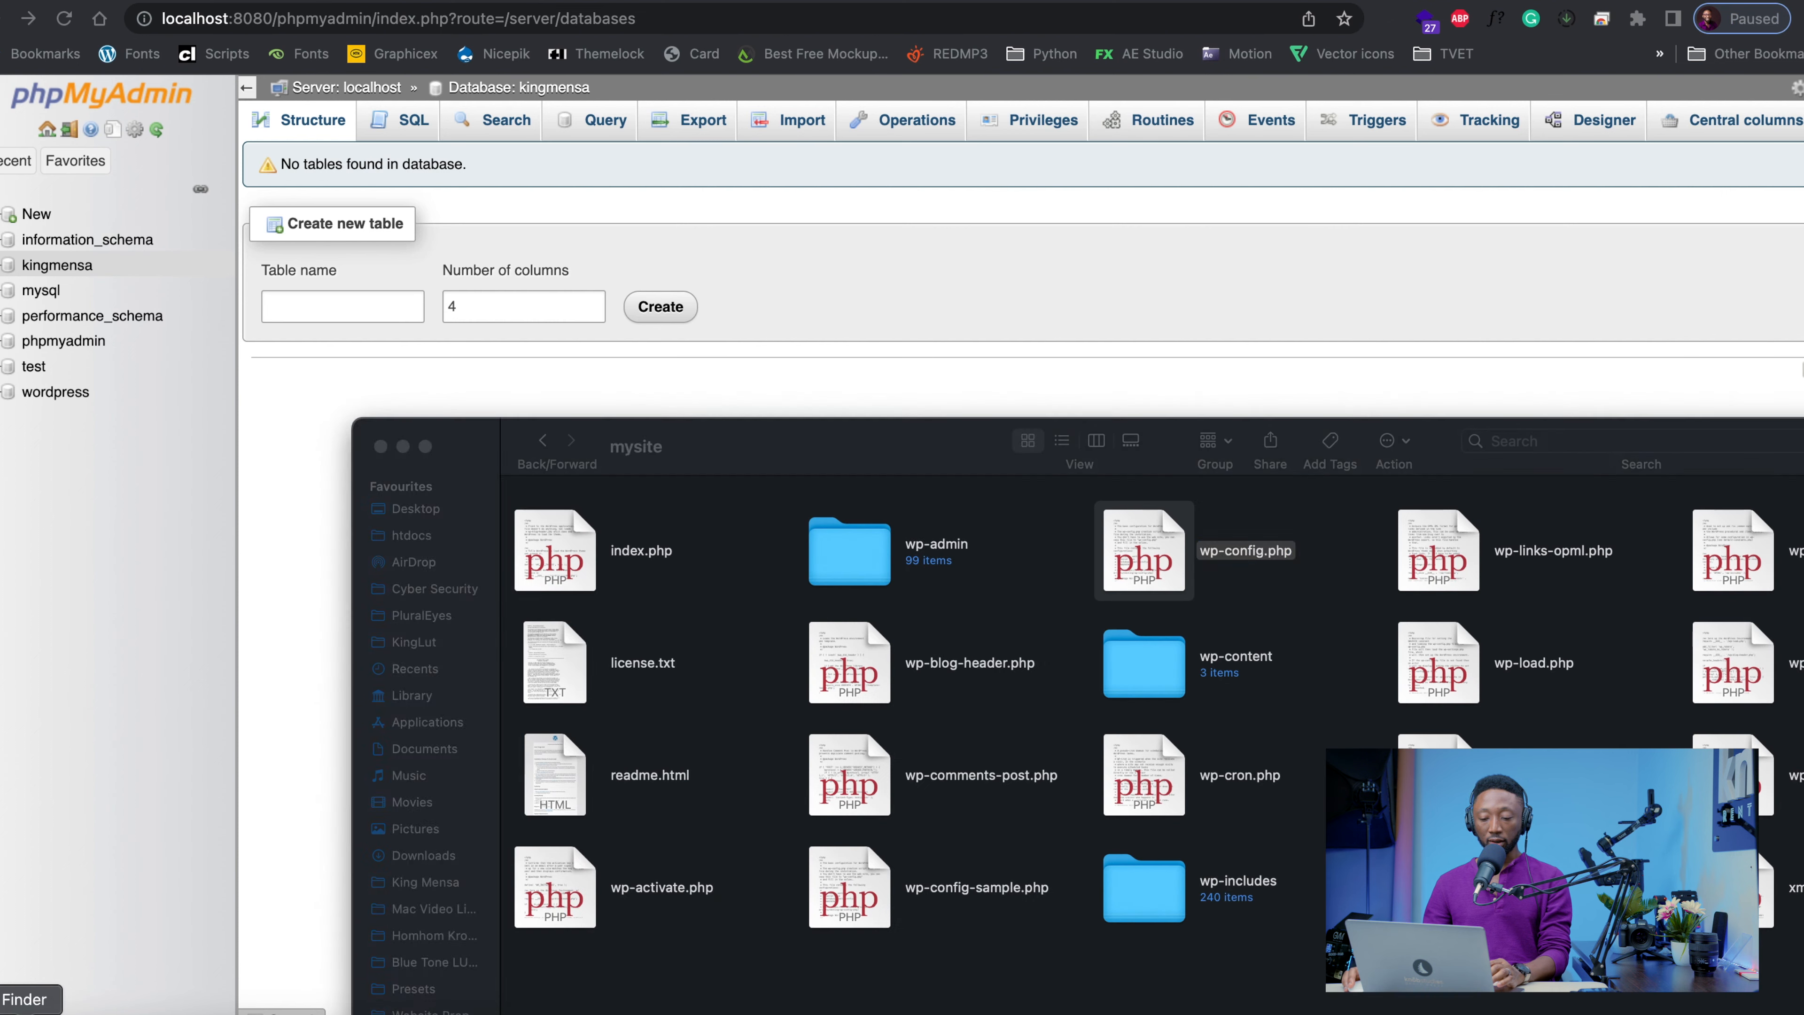
pyautogui.click(422, 857)
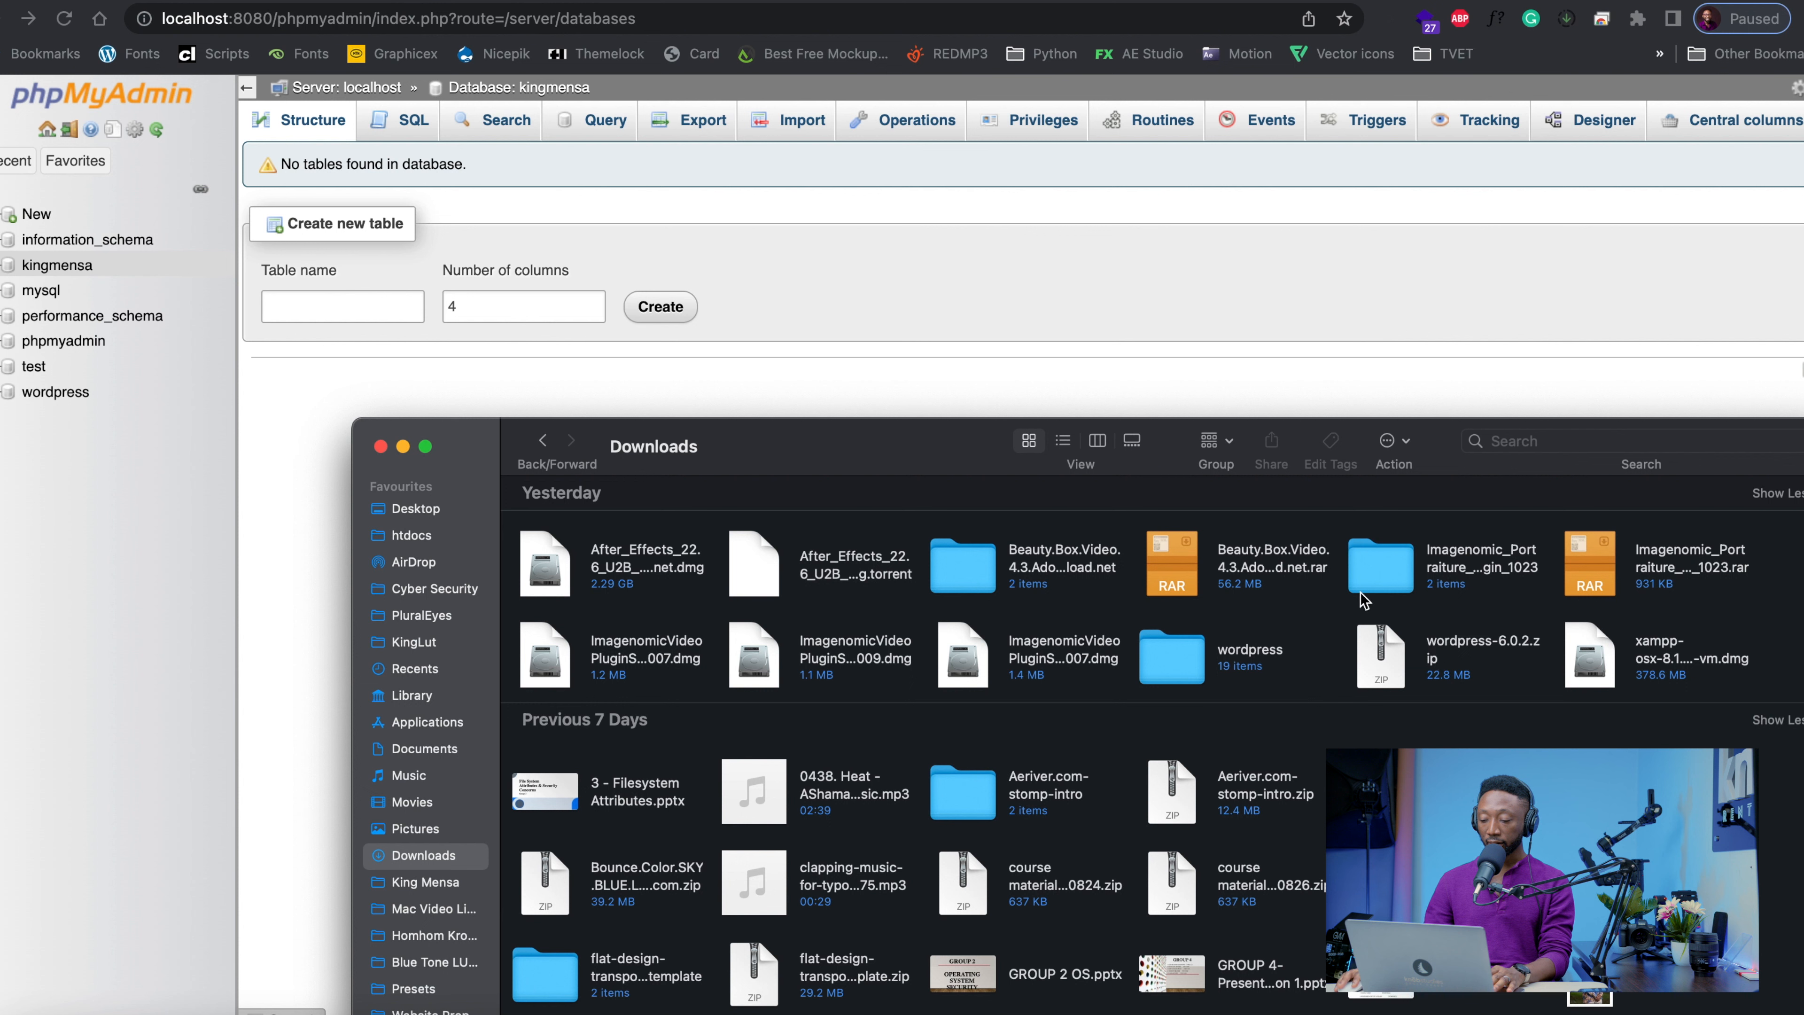
pyautogui.click(1381, 657)
pyautogui.moveTo(1382, 657); pyautogui.dragTo(425, 541)
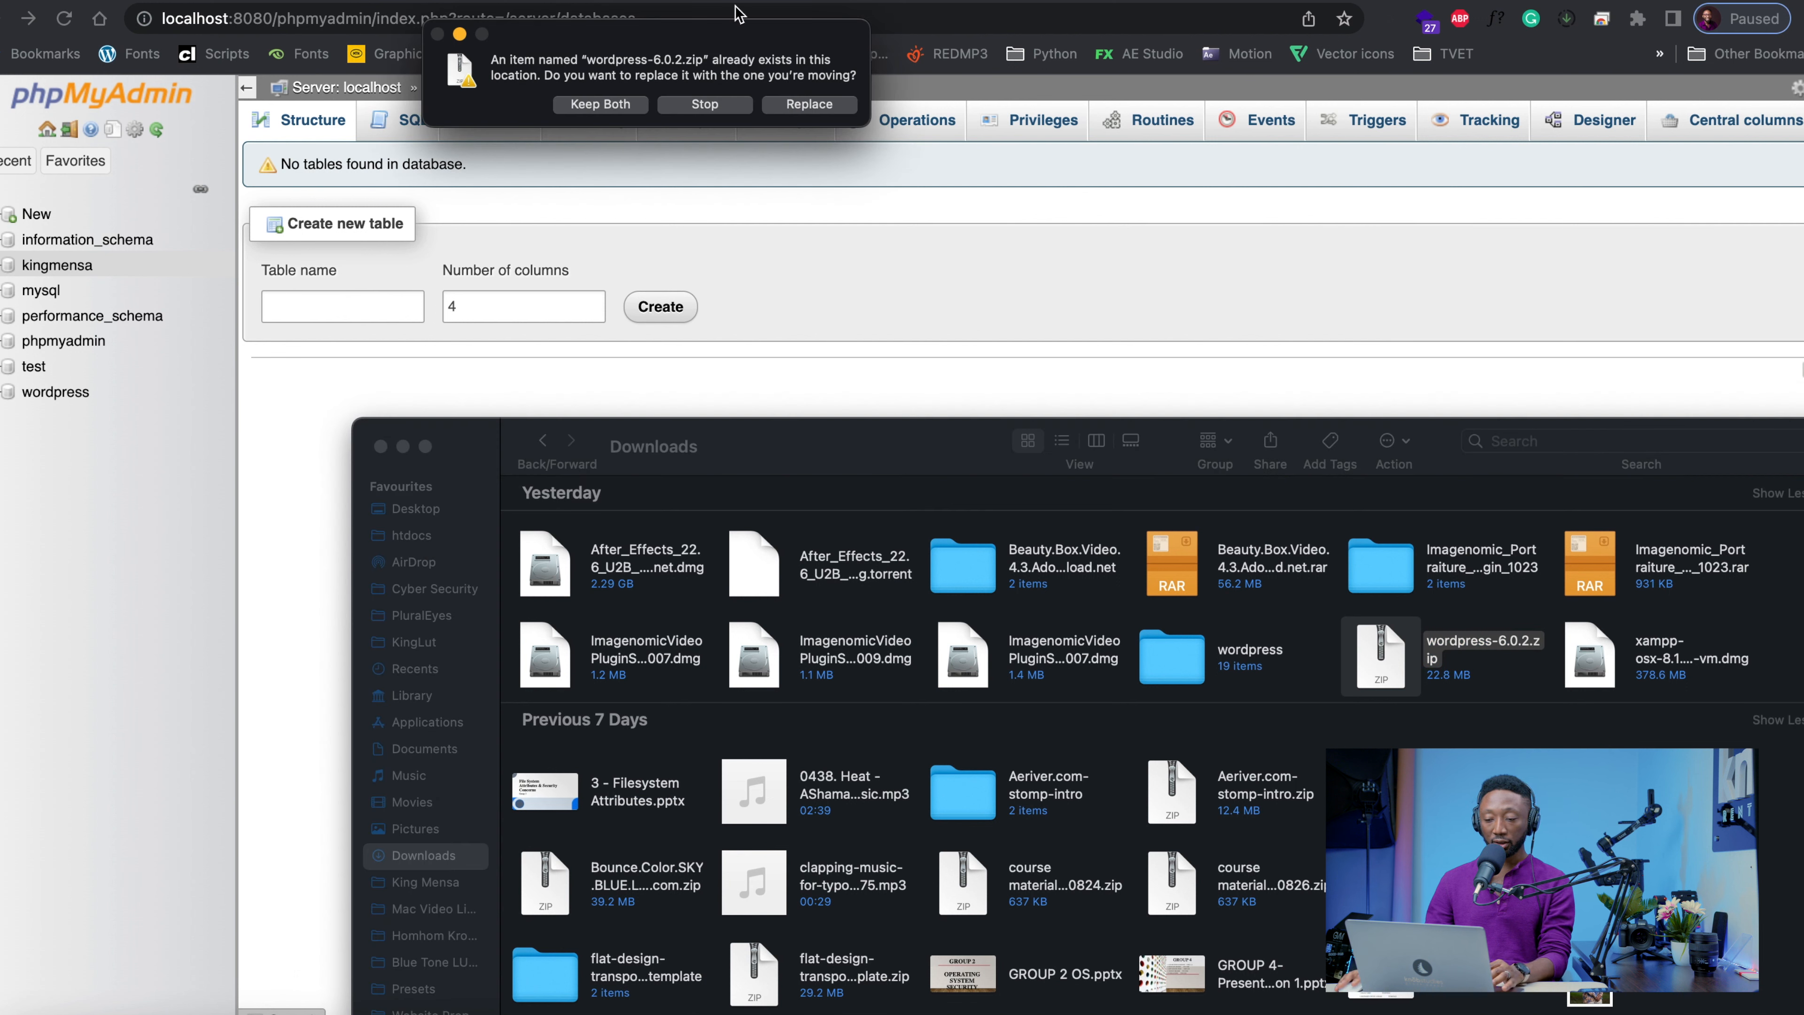
pyautogui.click(680, 105)
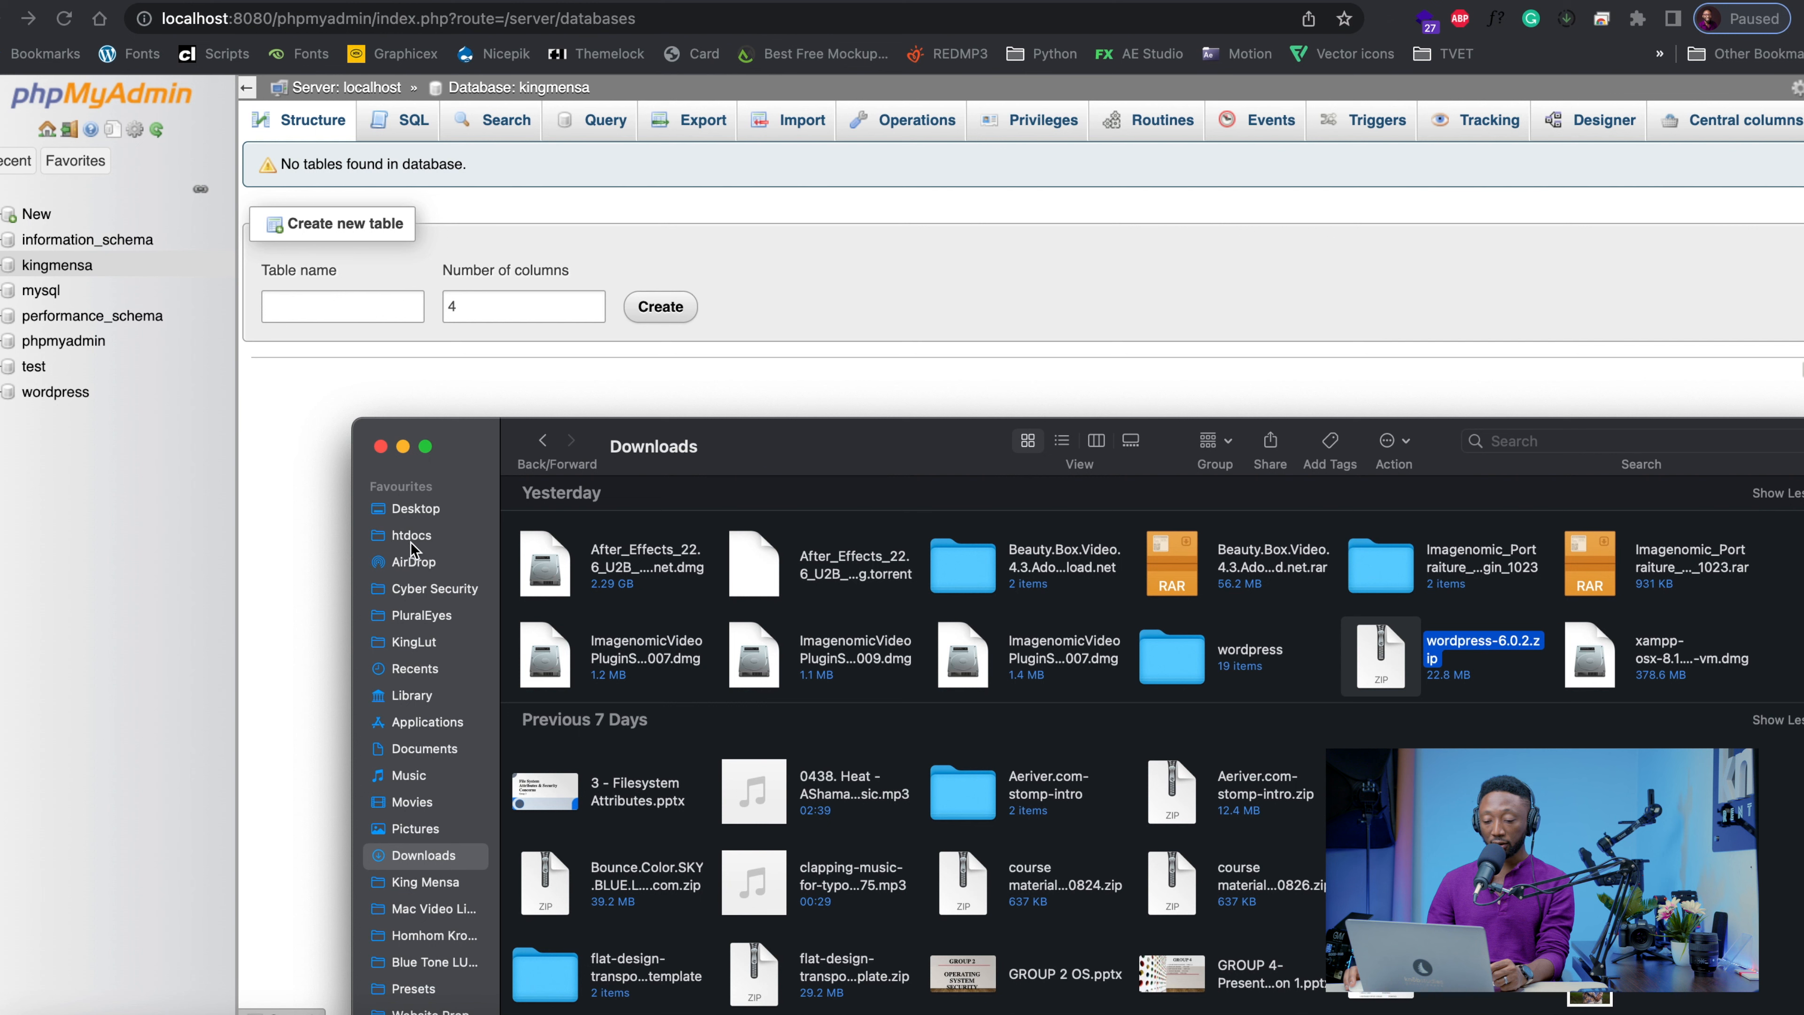
# Locate htdocs by exploring the /opt/lampp volume from XAMPP, close that window, and open htdocs in the original Finder window
pyautogui.click(1576, 999)
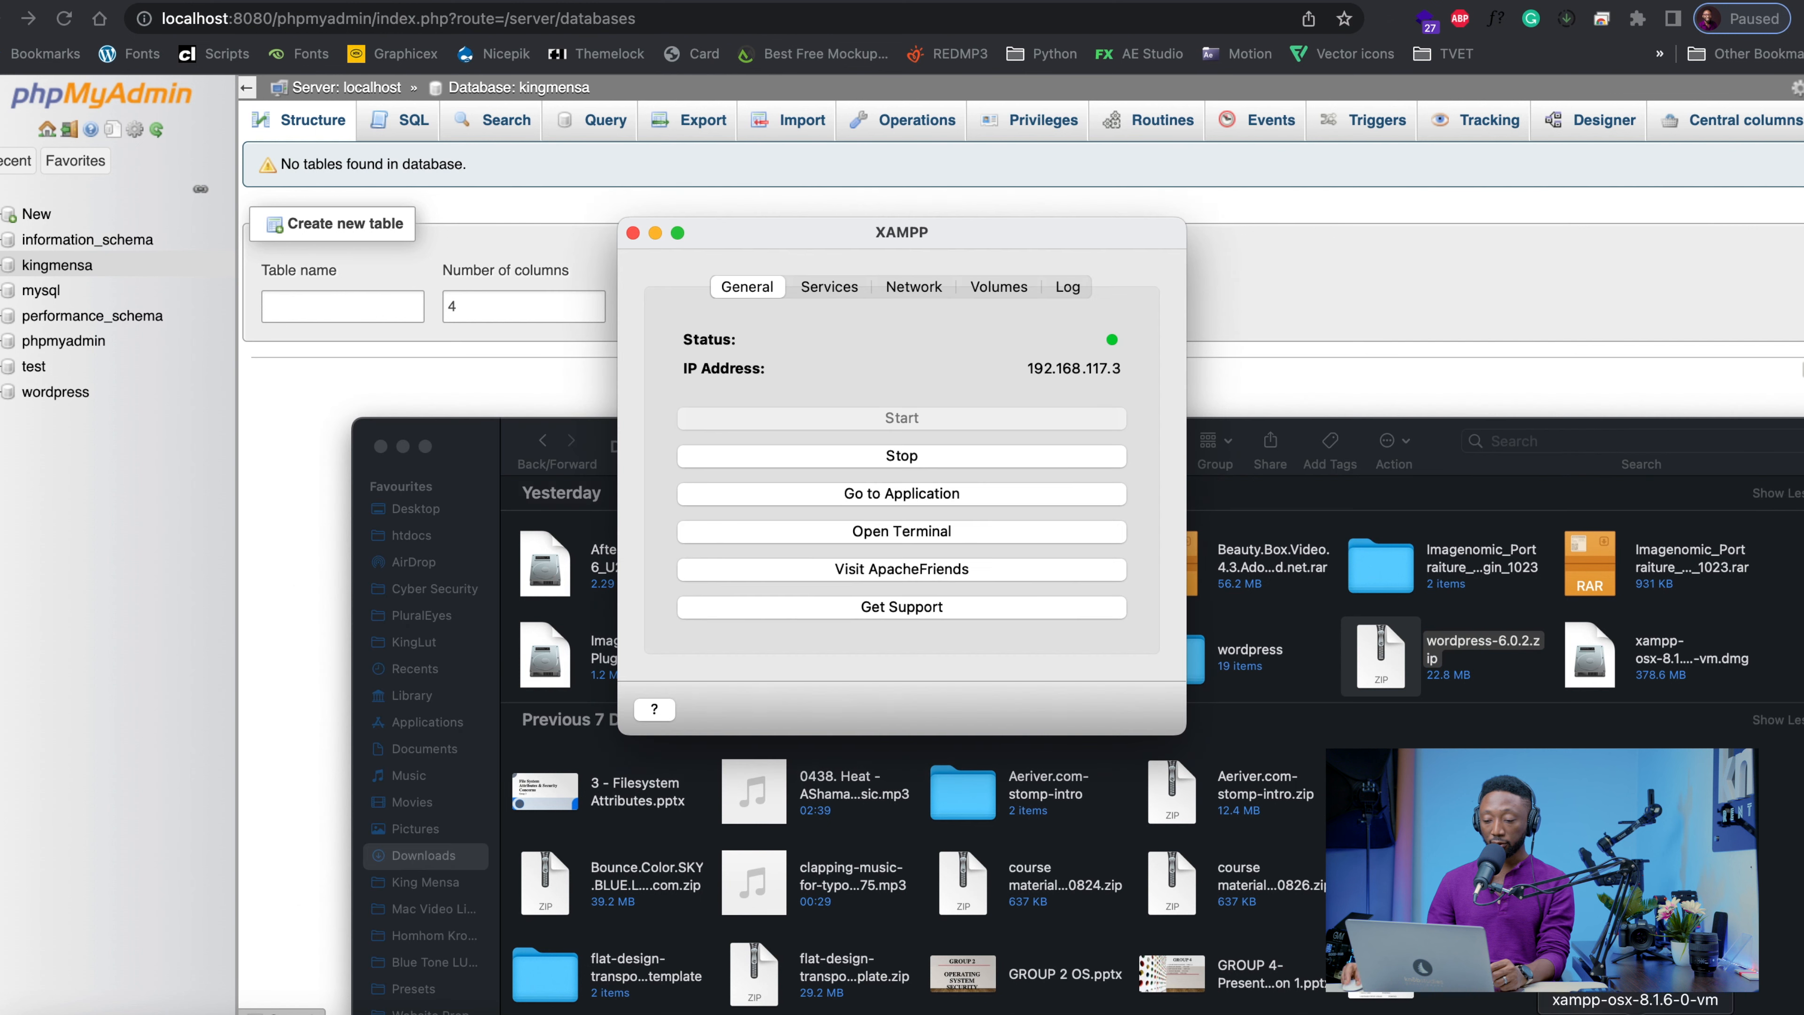
pyautogui.click(1006, 288)
pyautogui.click(1084, 361)
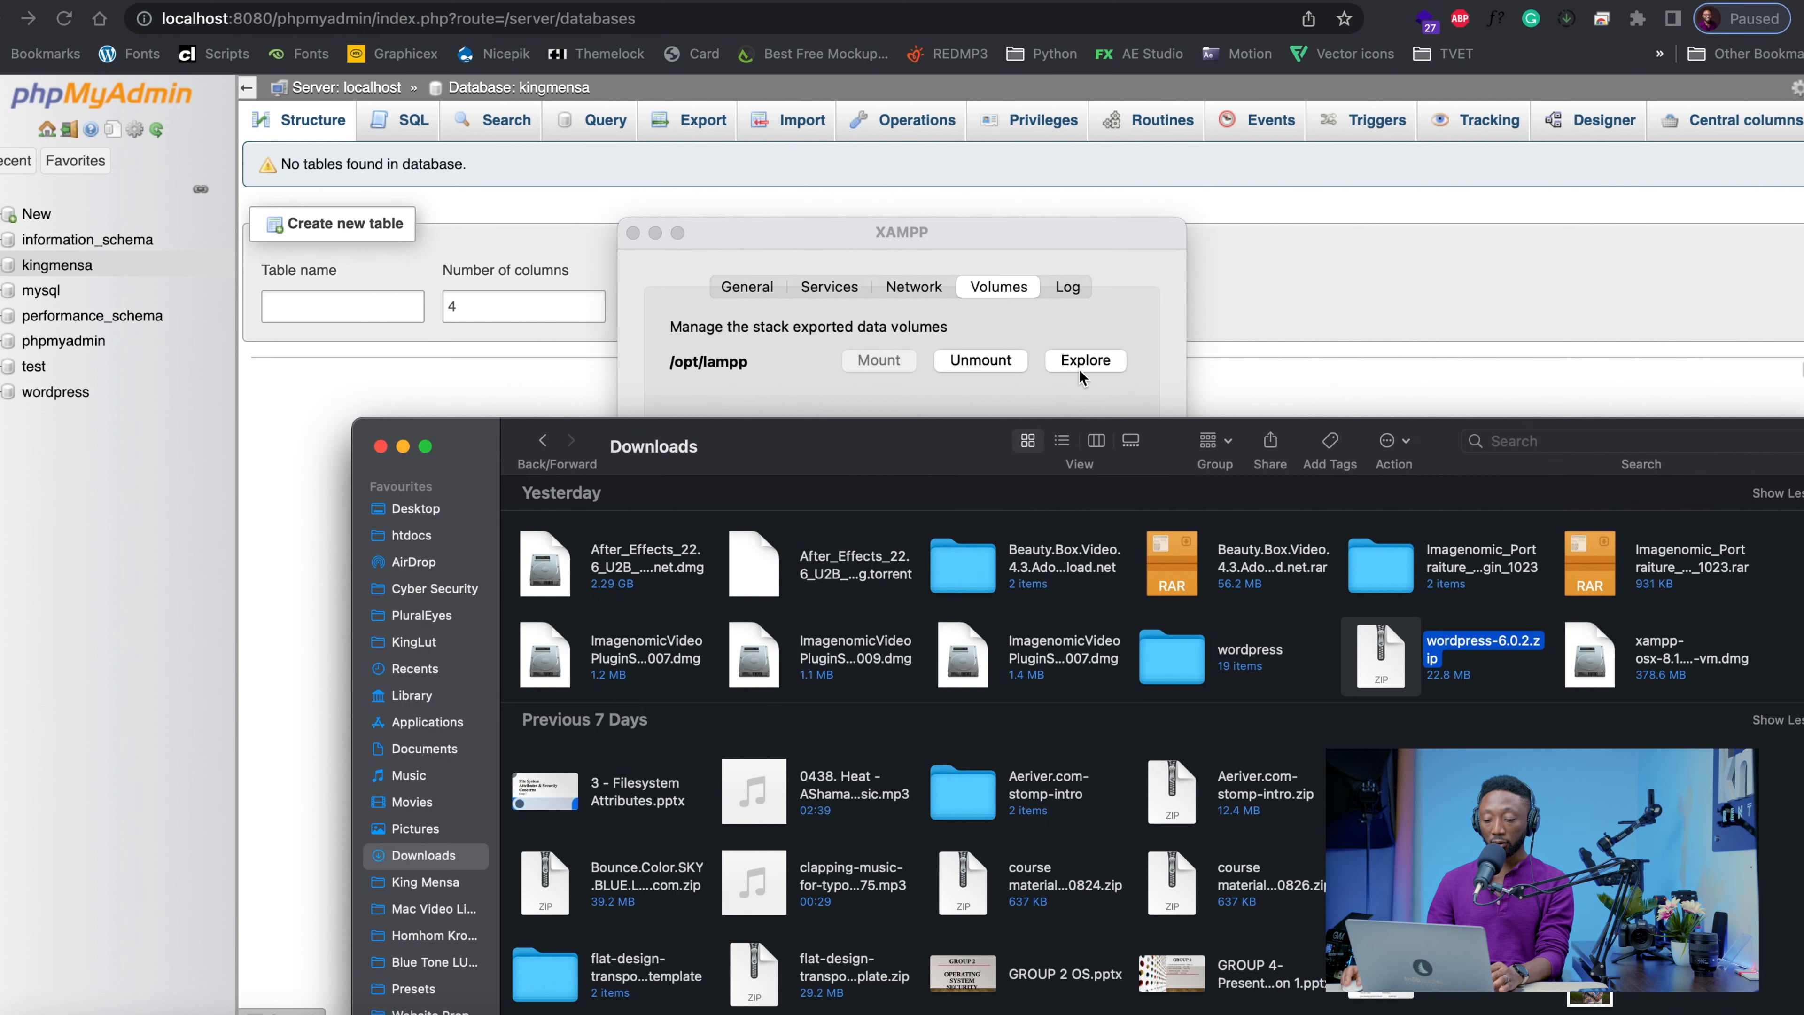
pyautogui.click(596, 587)
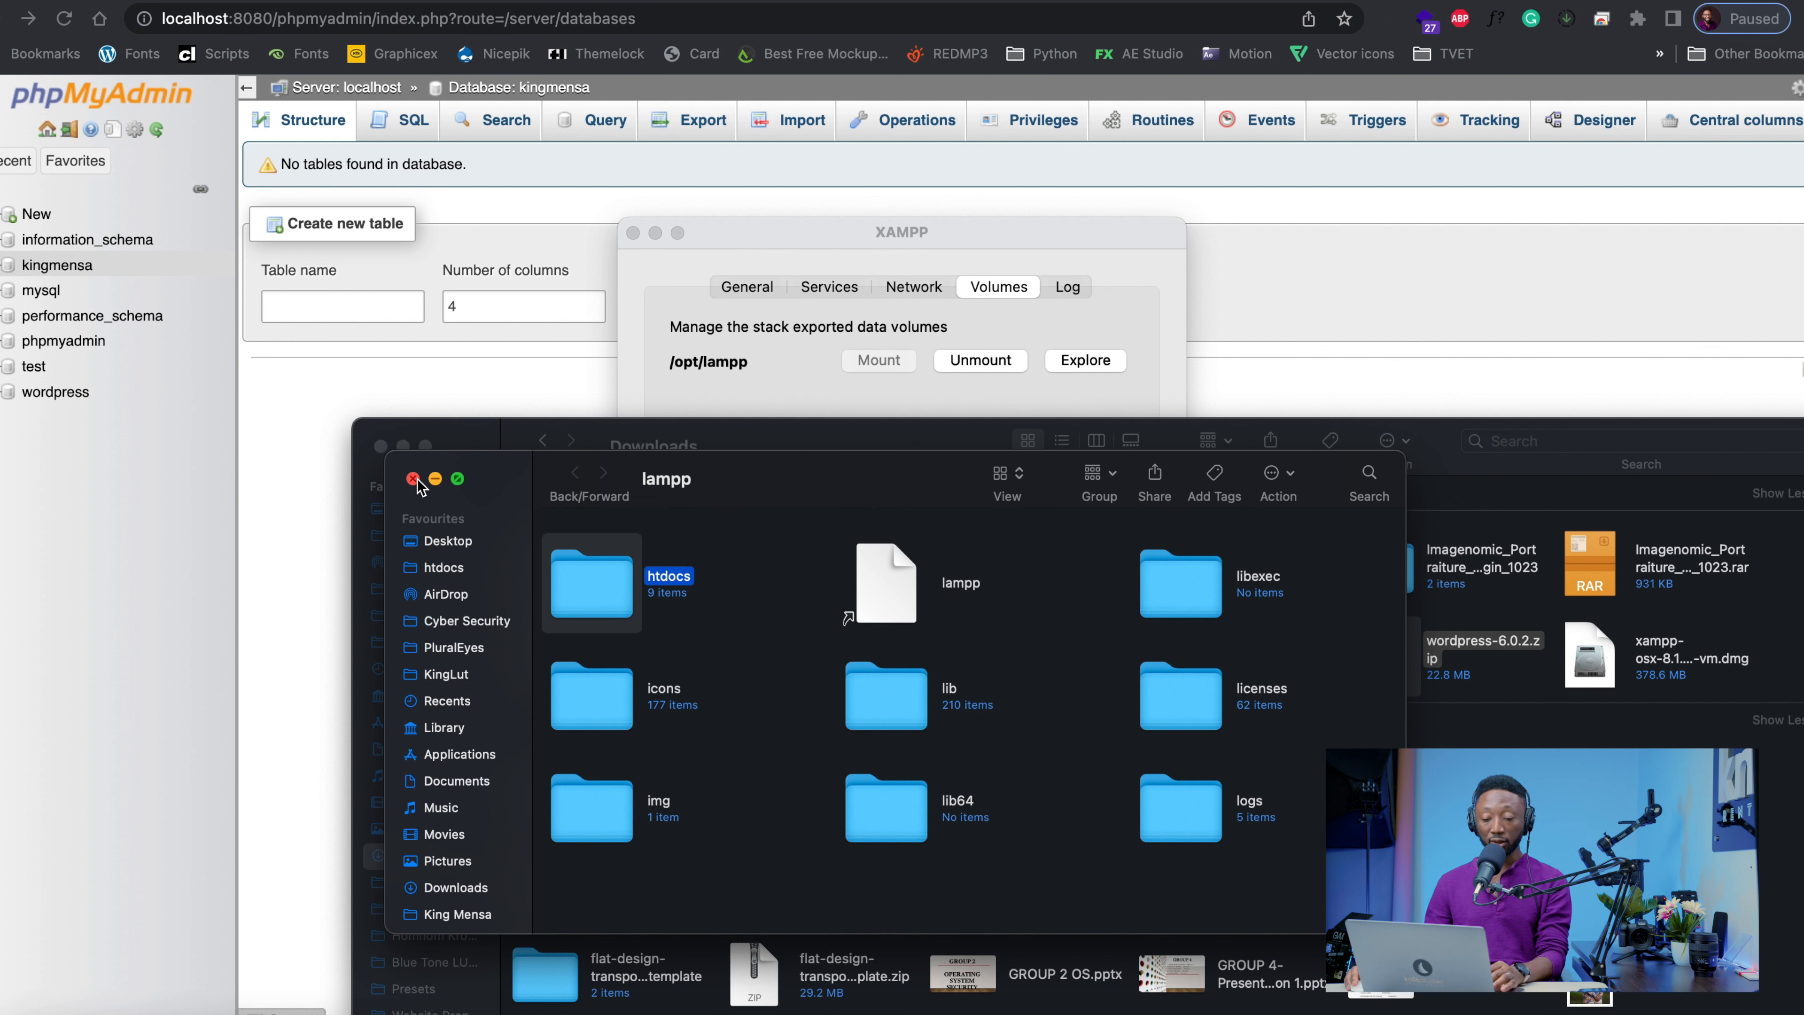
pyautogui.press('super+Down')
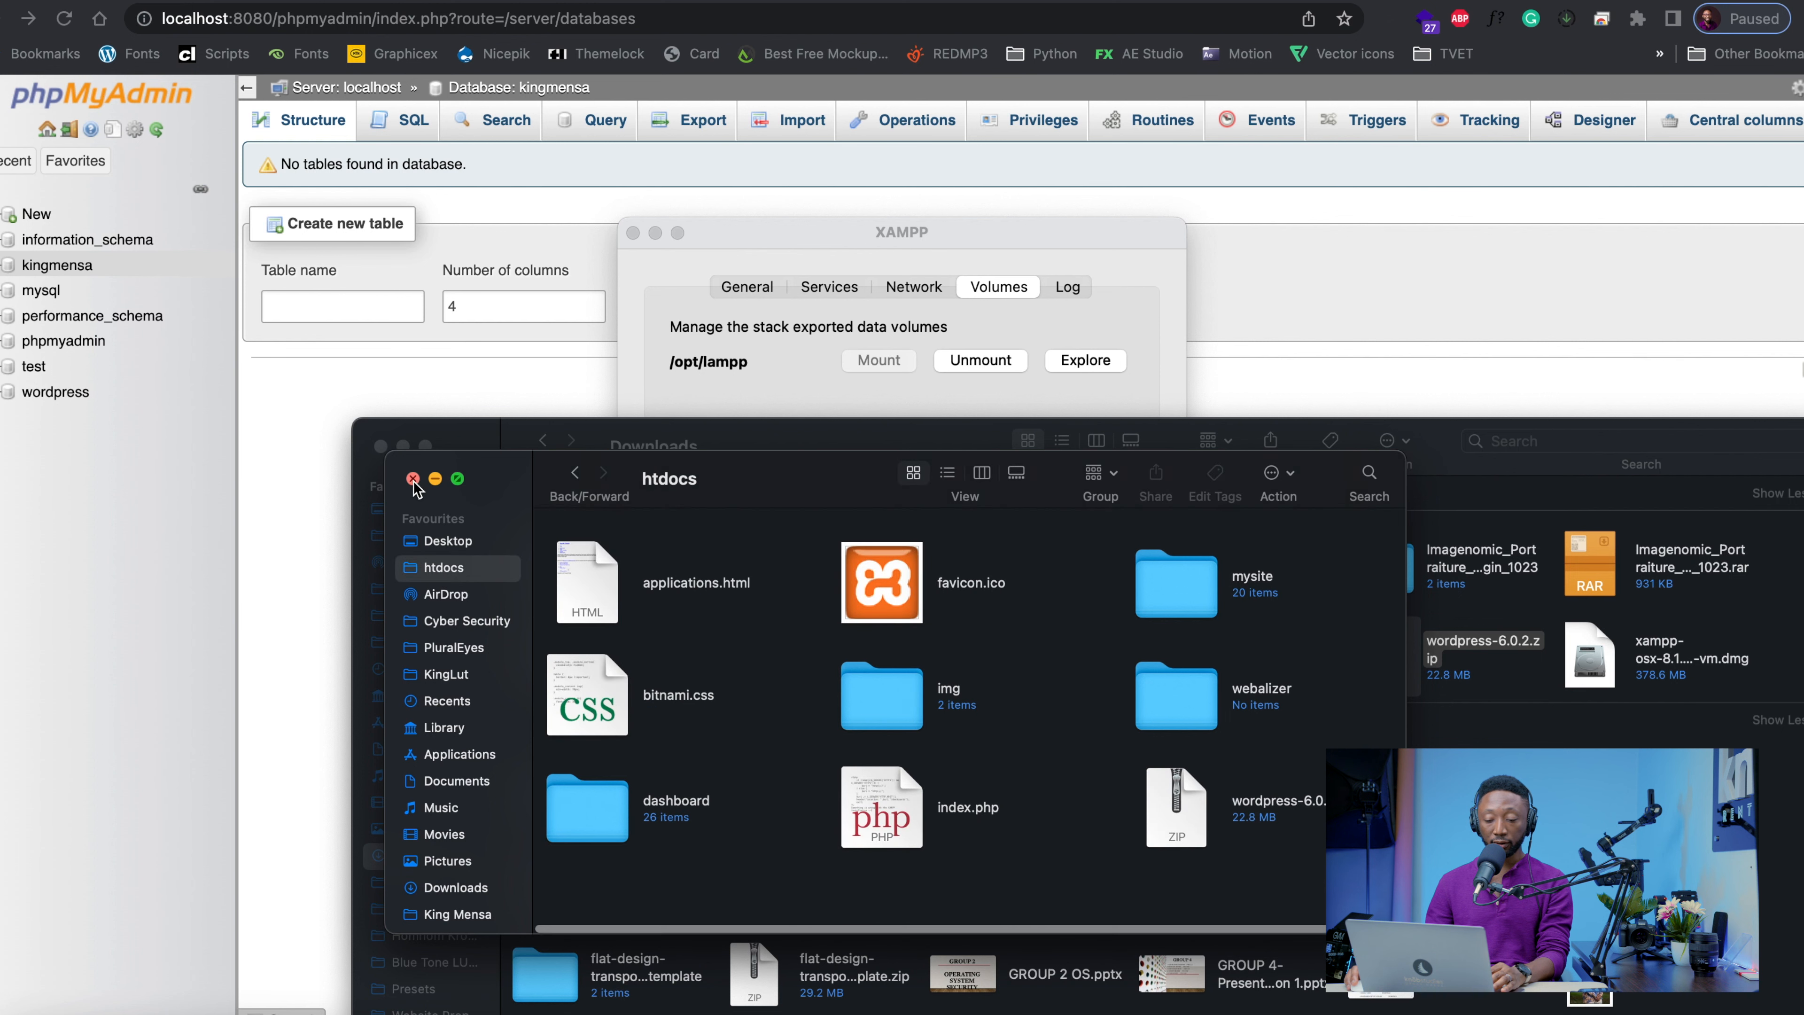
pyautogui.click(414, 479)
pyautogui.click(410, 543)
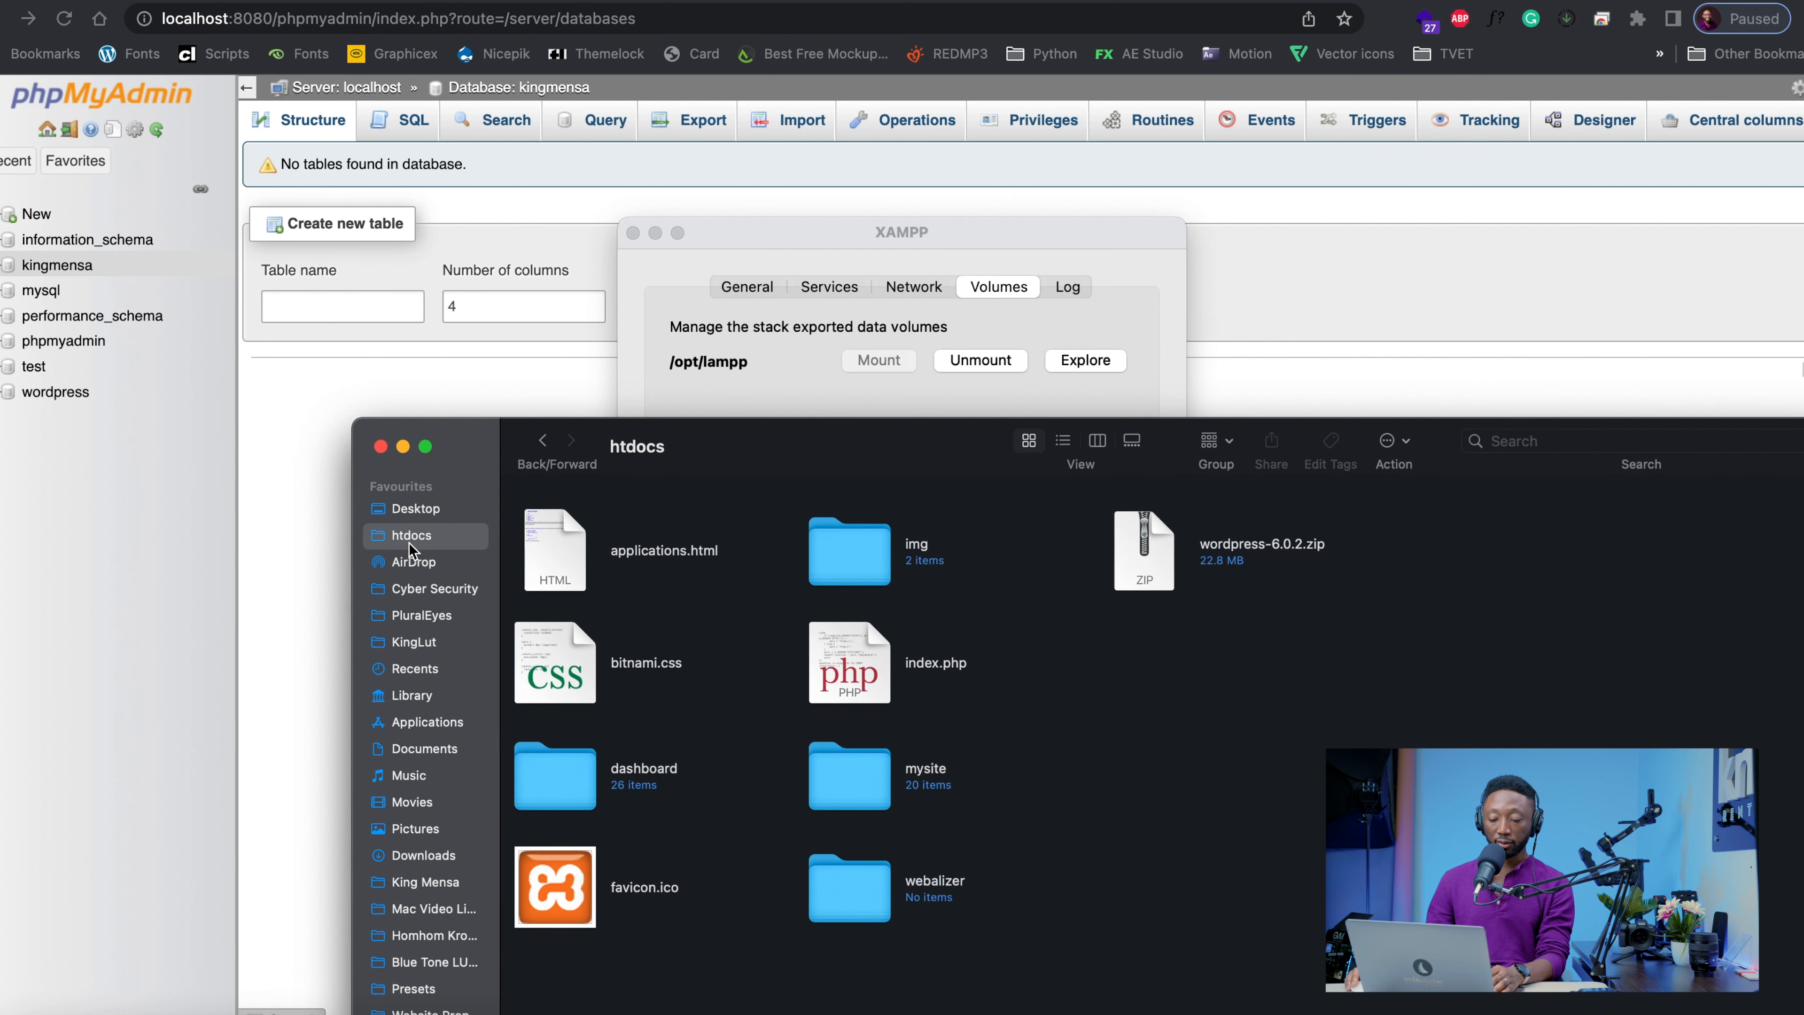
# Try to extract wordpress-6.0.2.zip in htdocs with the Unarchive app
pyautogui.click(1143, 567)
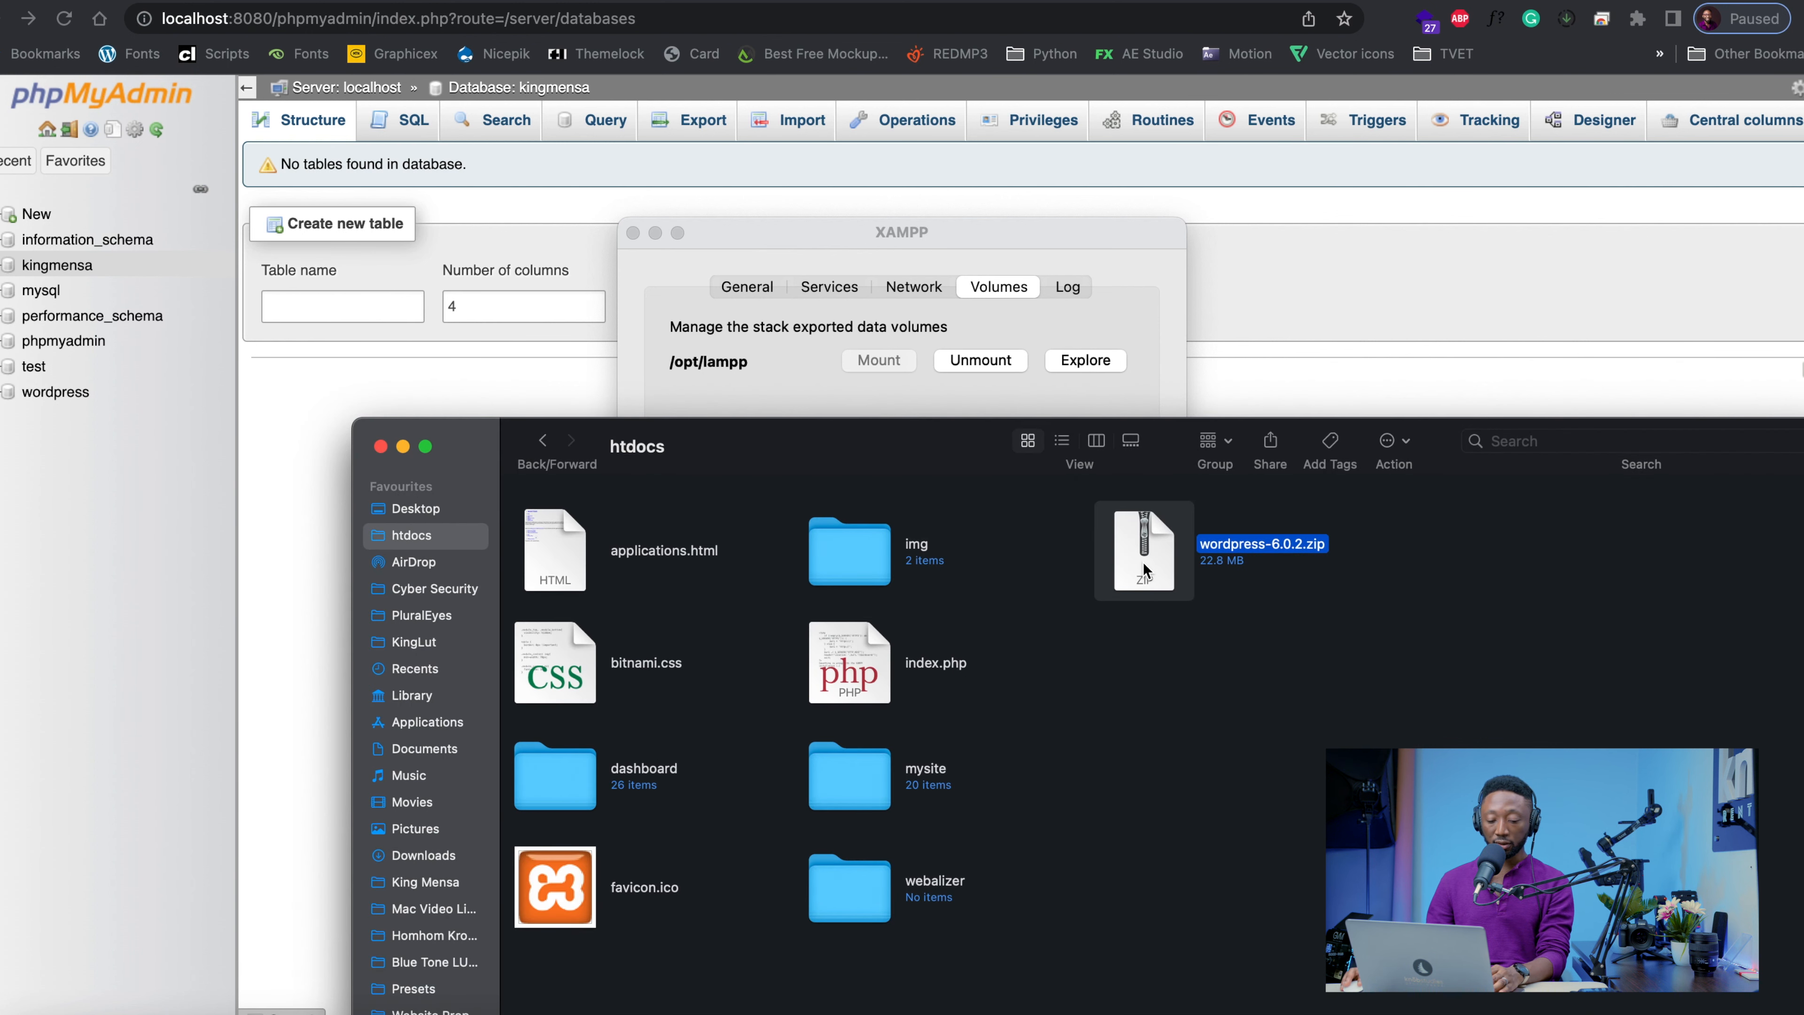
pyautogui.rightClick(1145, 568)
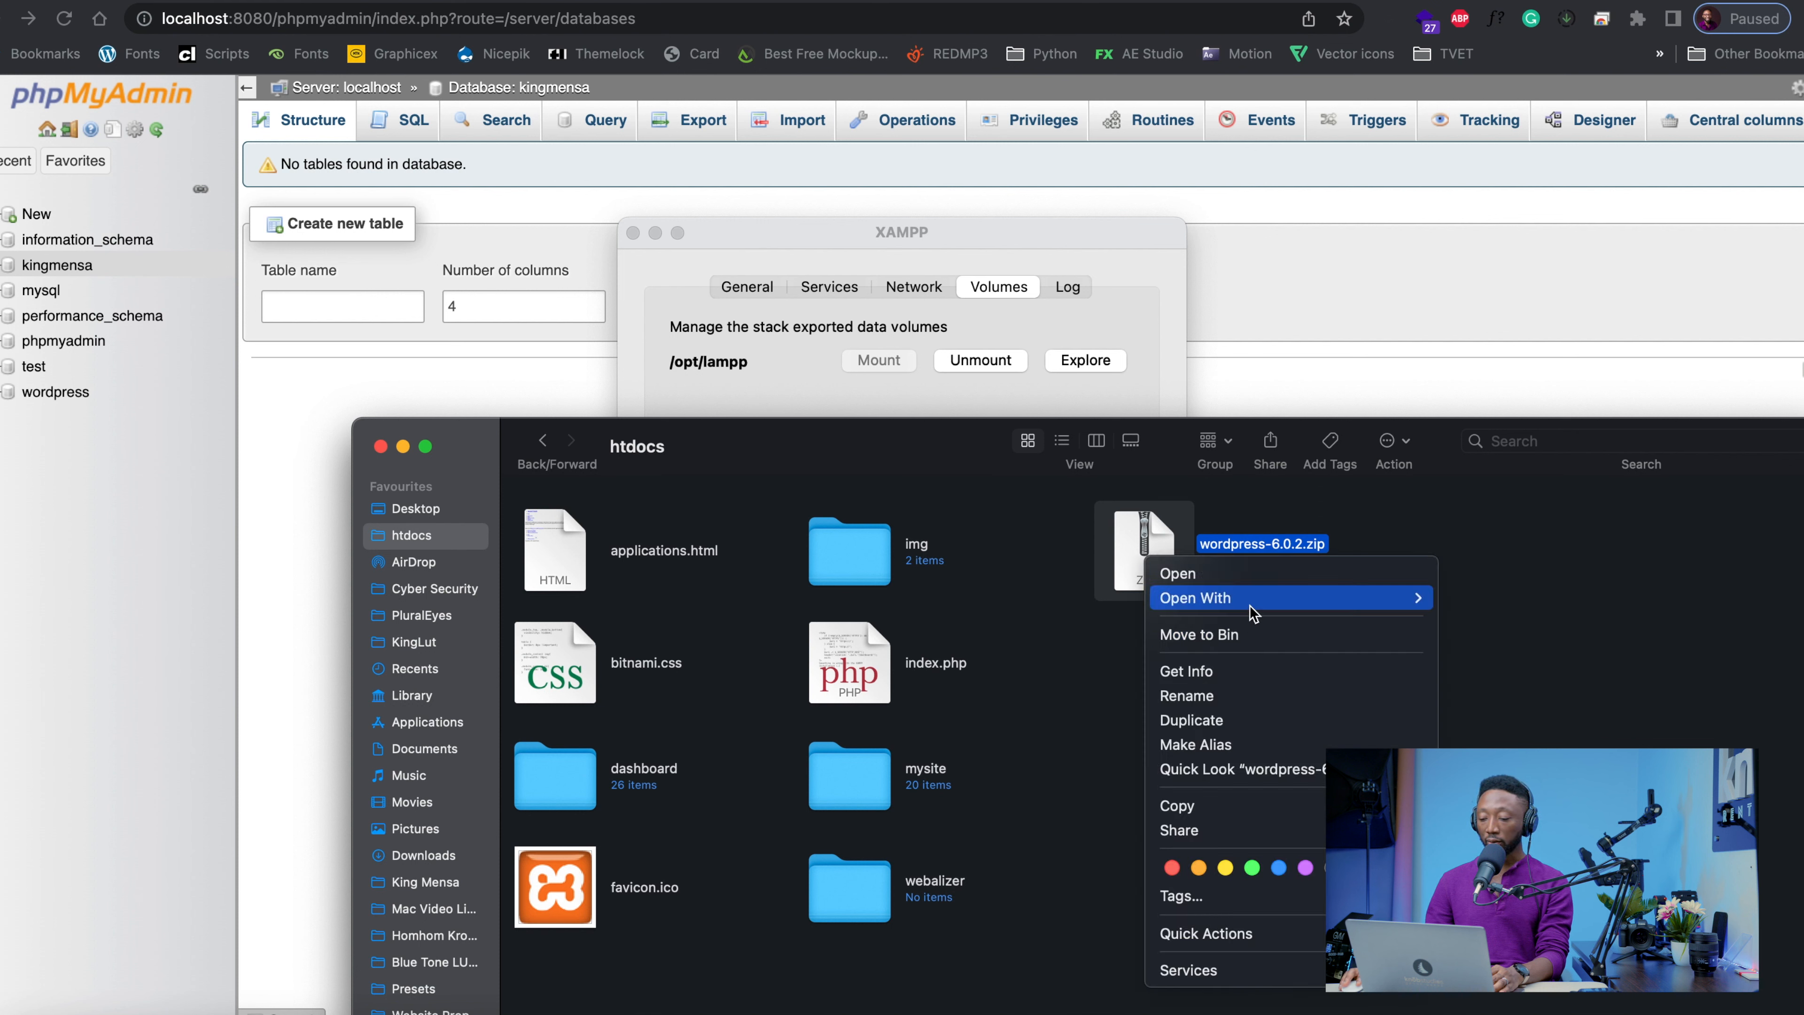
pyautogui.moveTo(1251, 611)
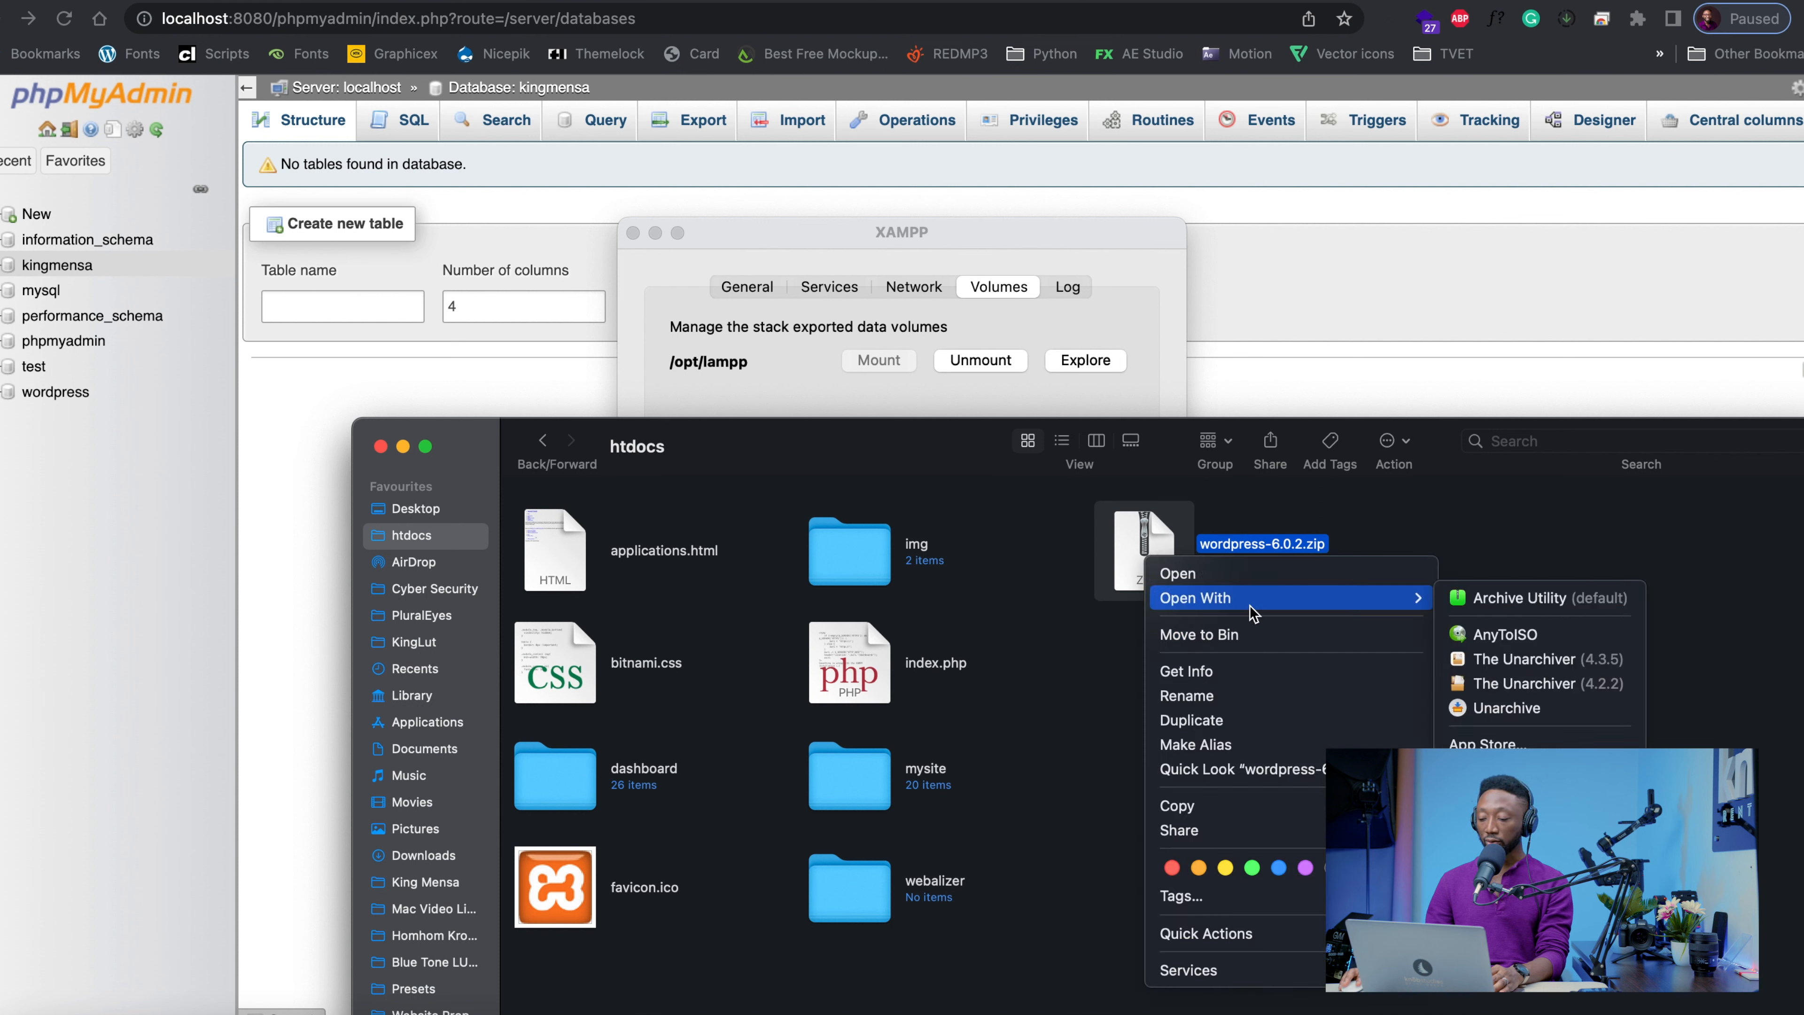
pyautogui.click(1507, 711)
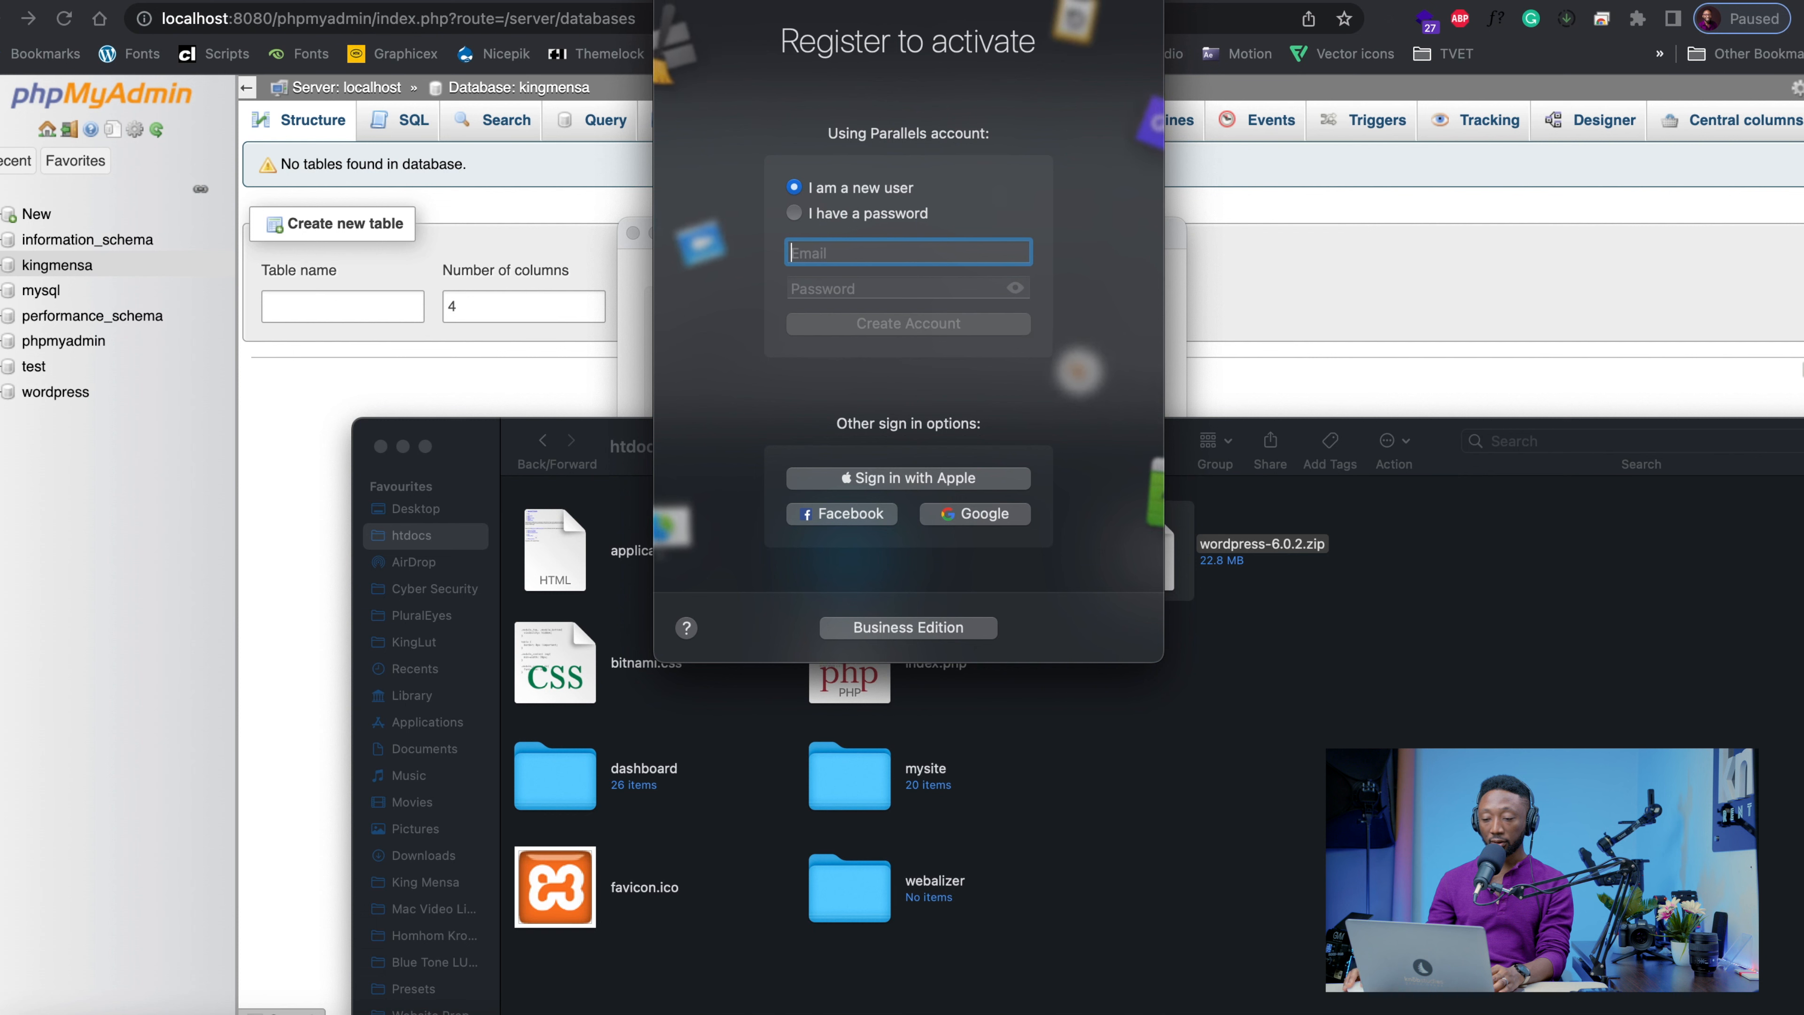
# Extract wordpress-6.0.2.zip in htdocs with The Unarchiver (4.3.5)
pyautogui.rightClick(1158, 558)
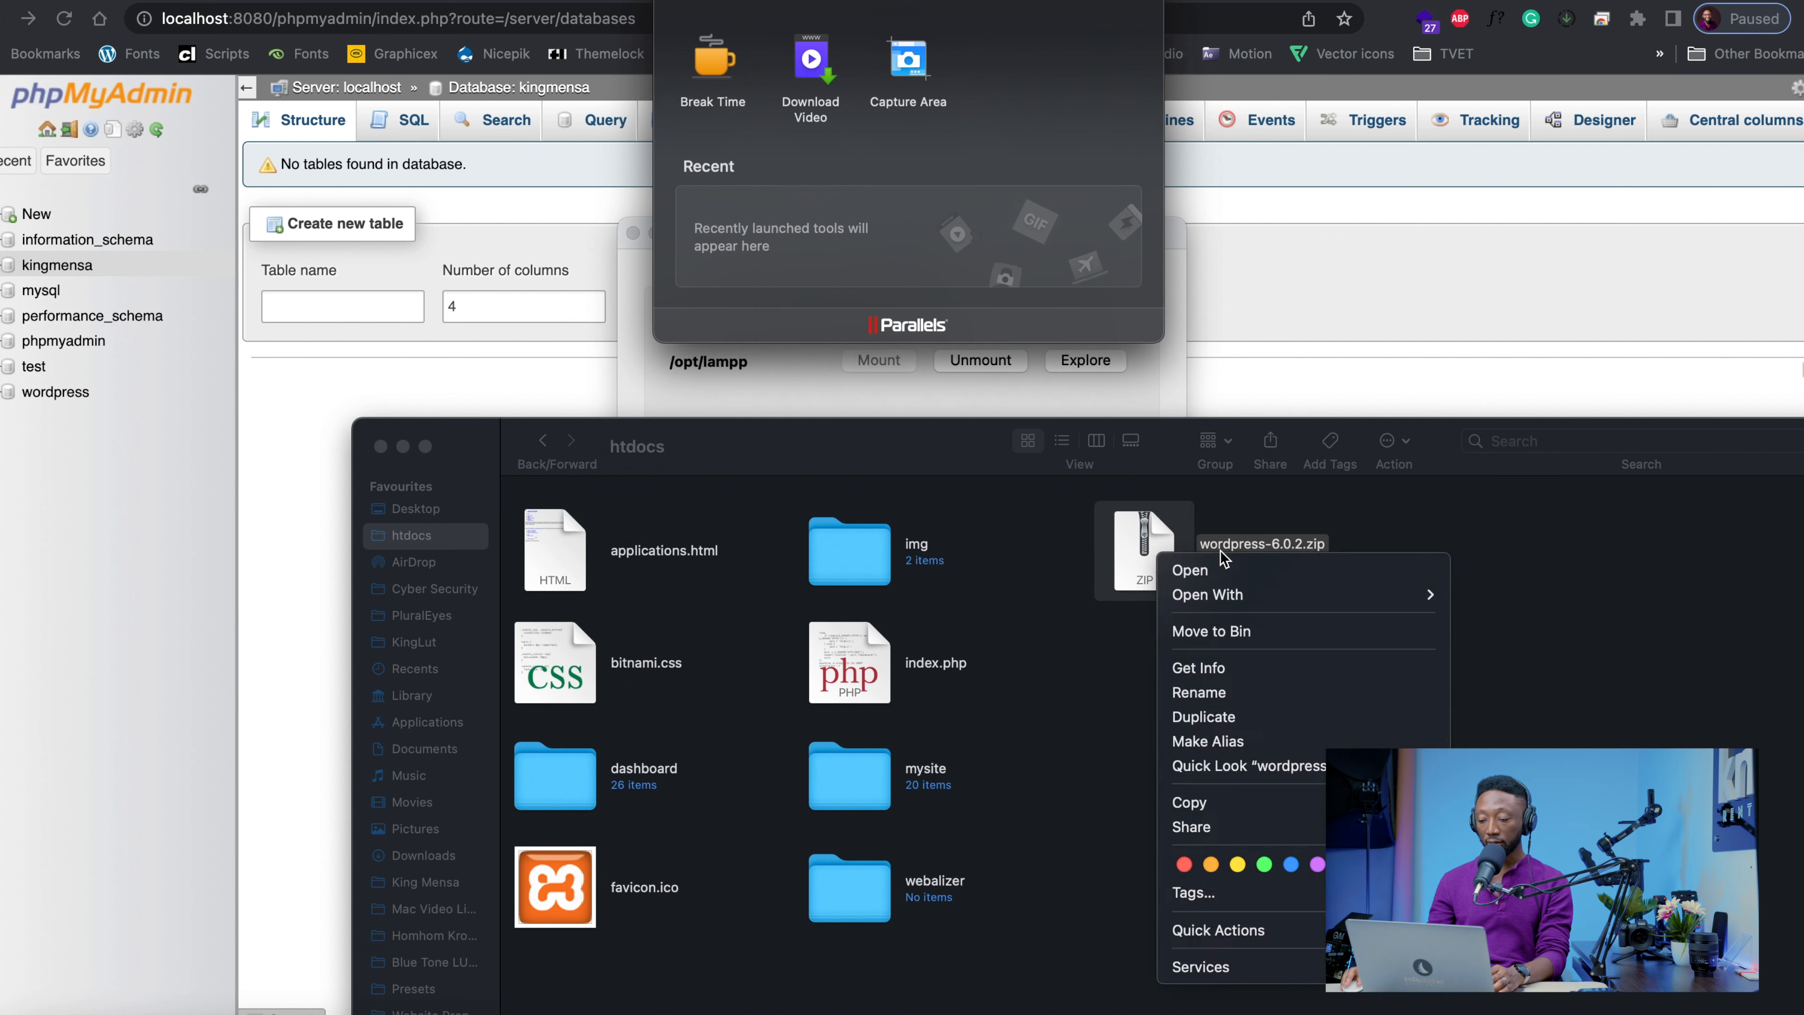
pyautogui.moveTo(1216, 597)
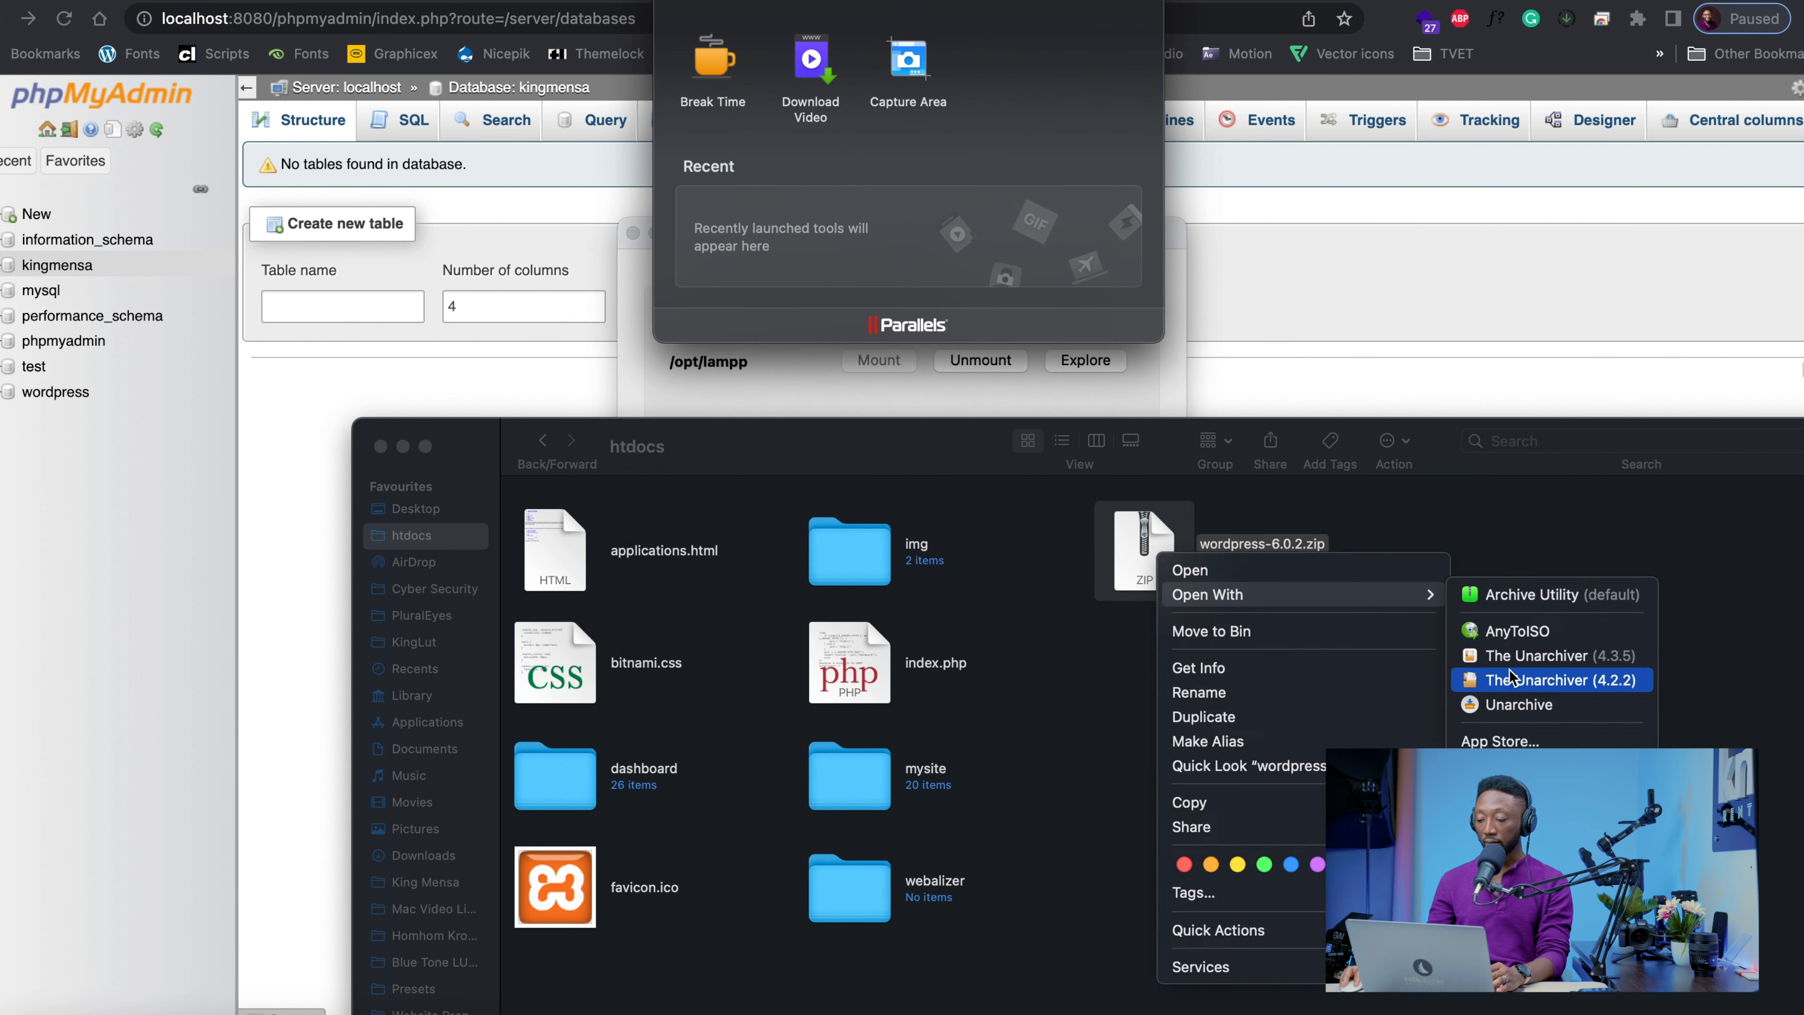
pyautogui.click(1520, 660)
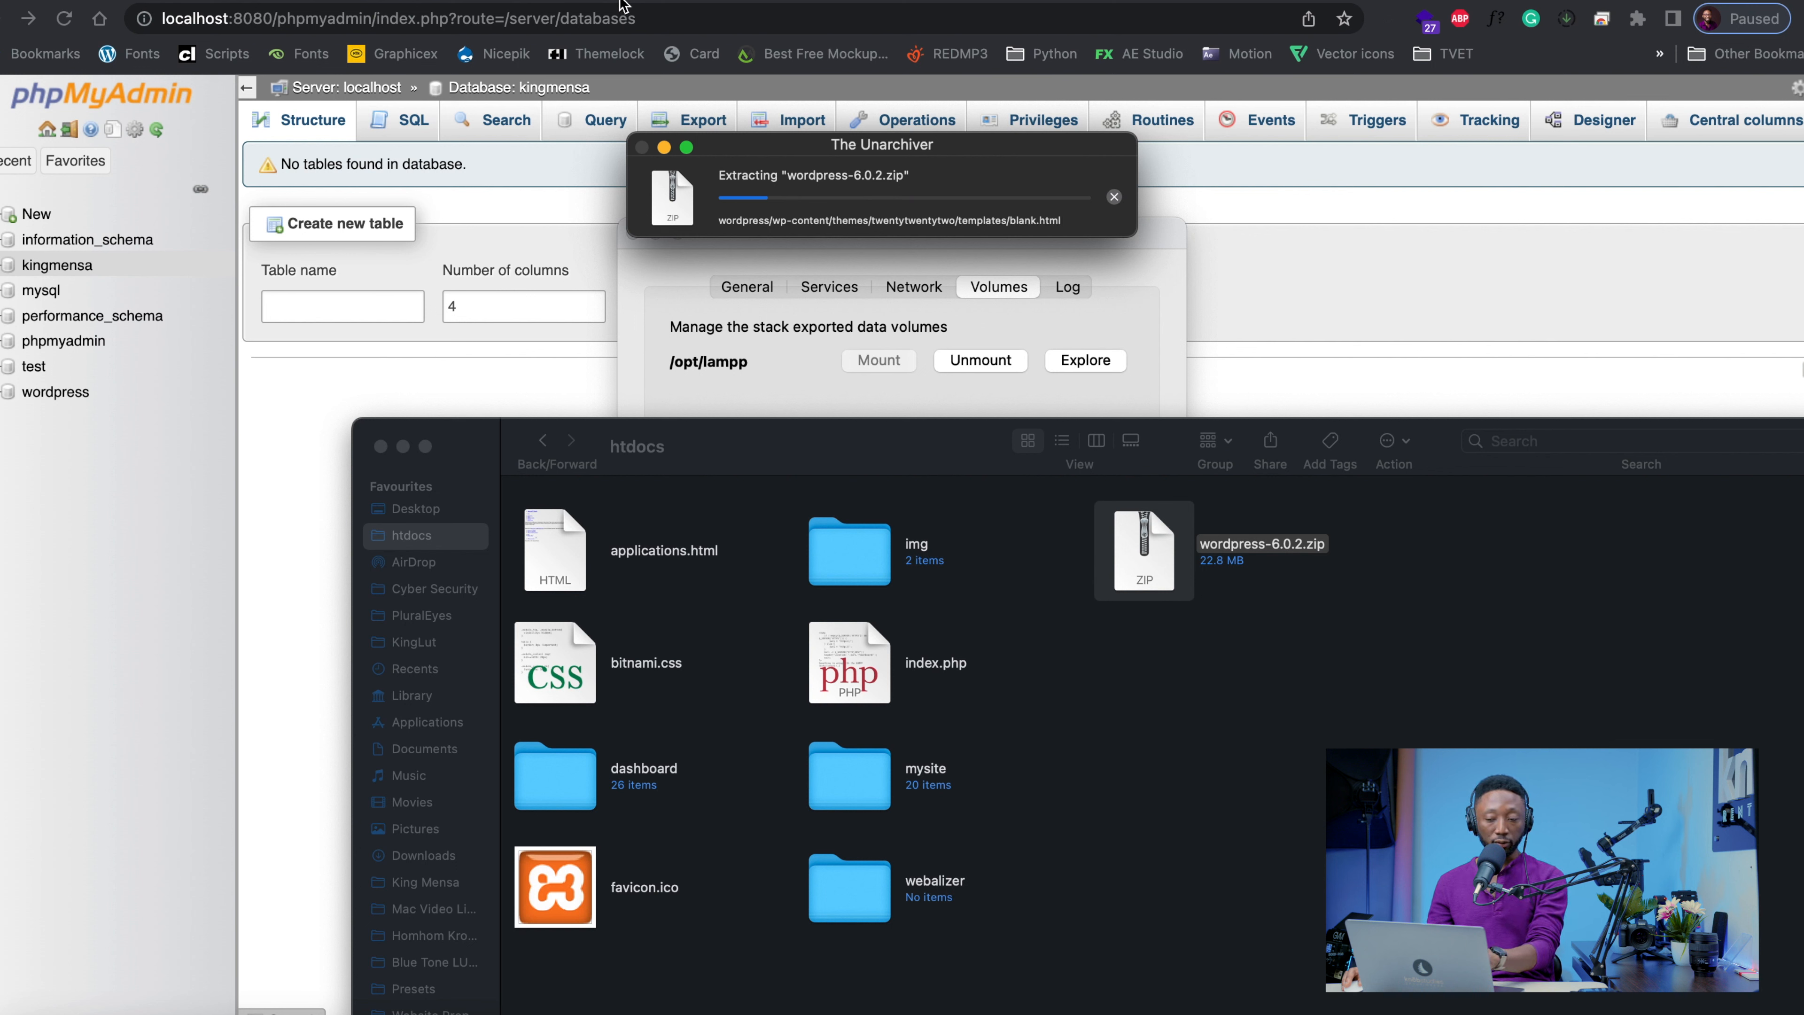
# Rename the extracted wordpress folder in htdocs as kingmensa
pyautogui.press('Return')
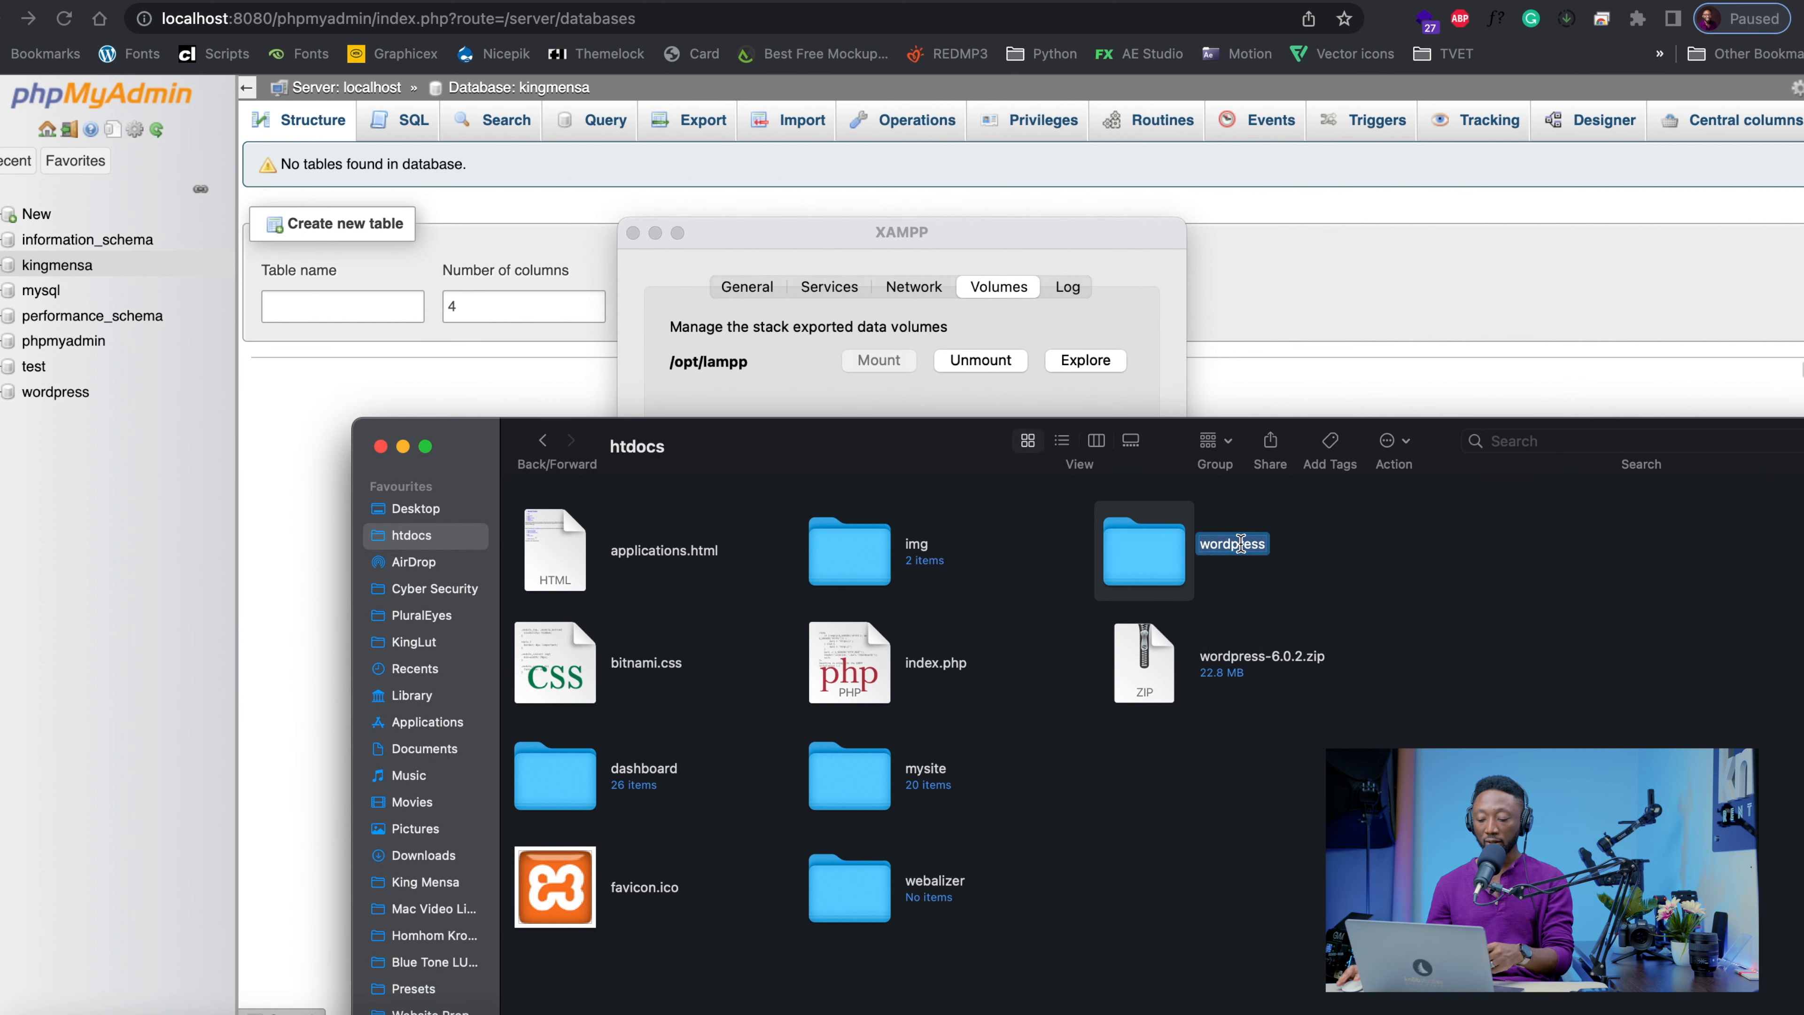
pyautogui.write('kinng')
pyautogui.press('BackSpace')
pyautogui.press('BackSpace')
pyautogui.write('gmensa')
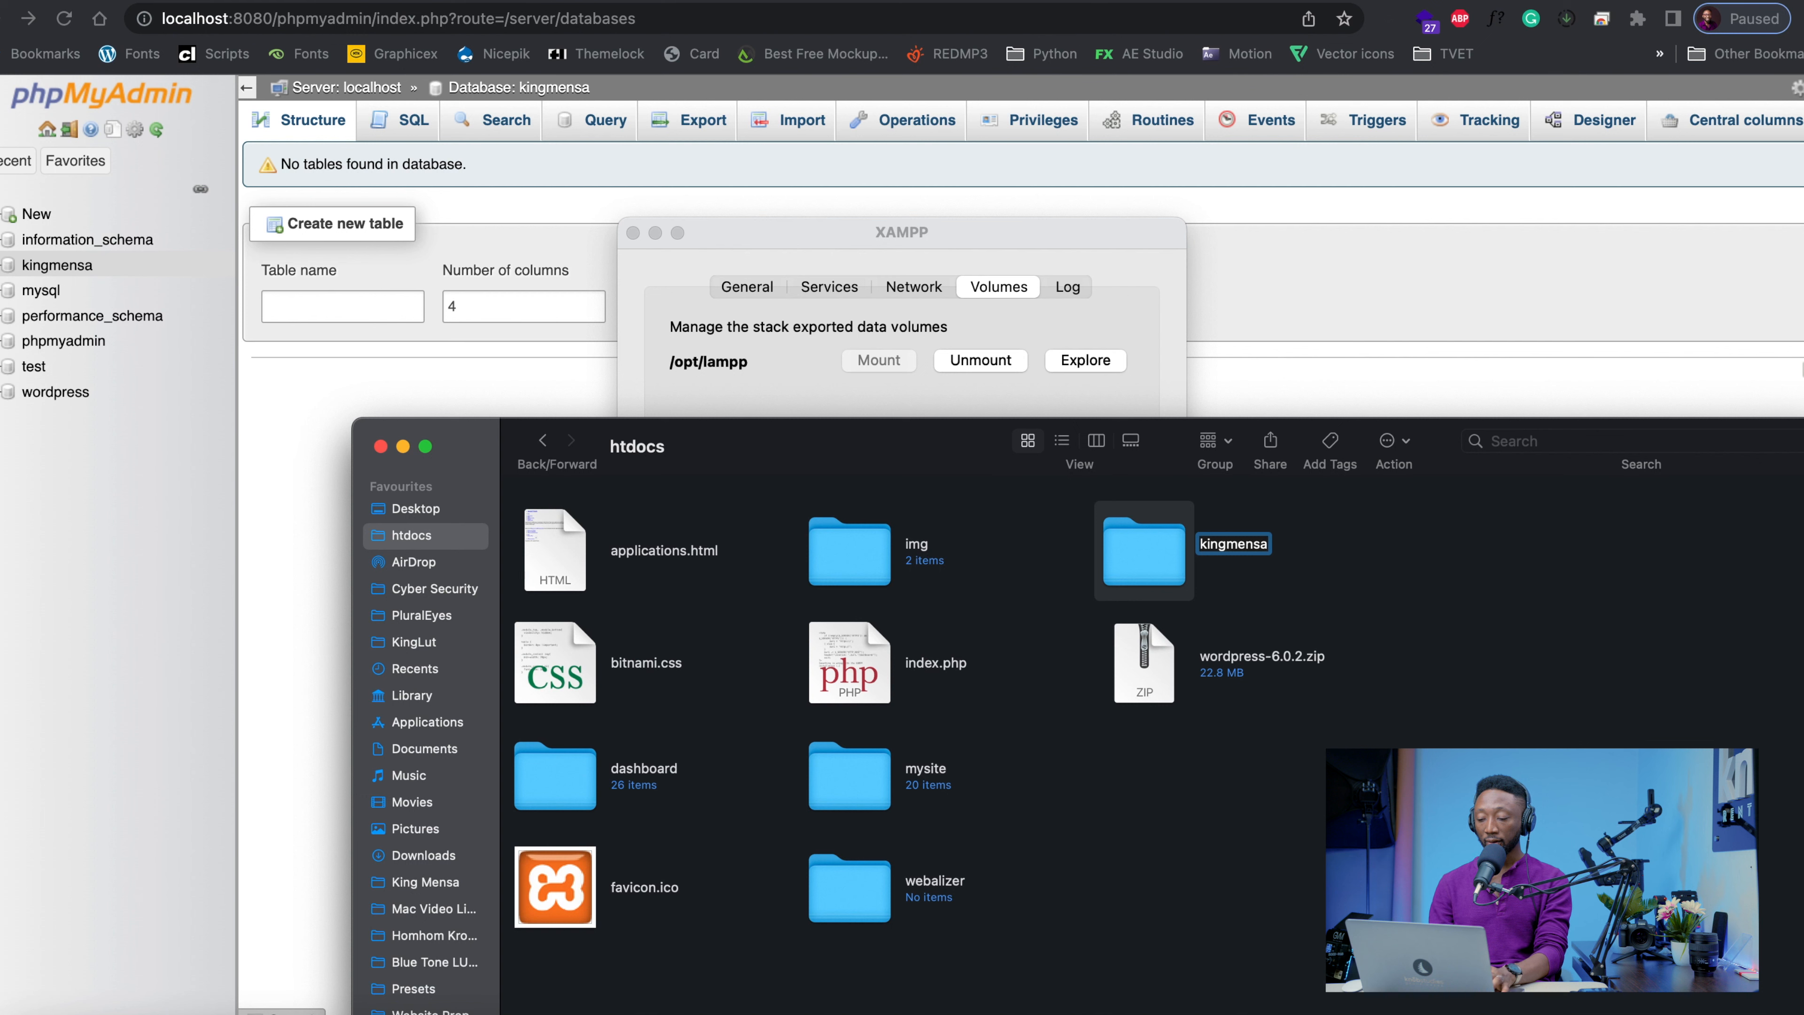
pyautogui.press('Return')
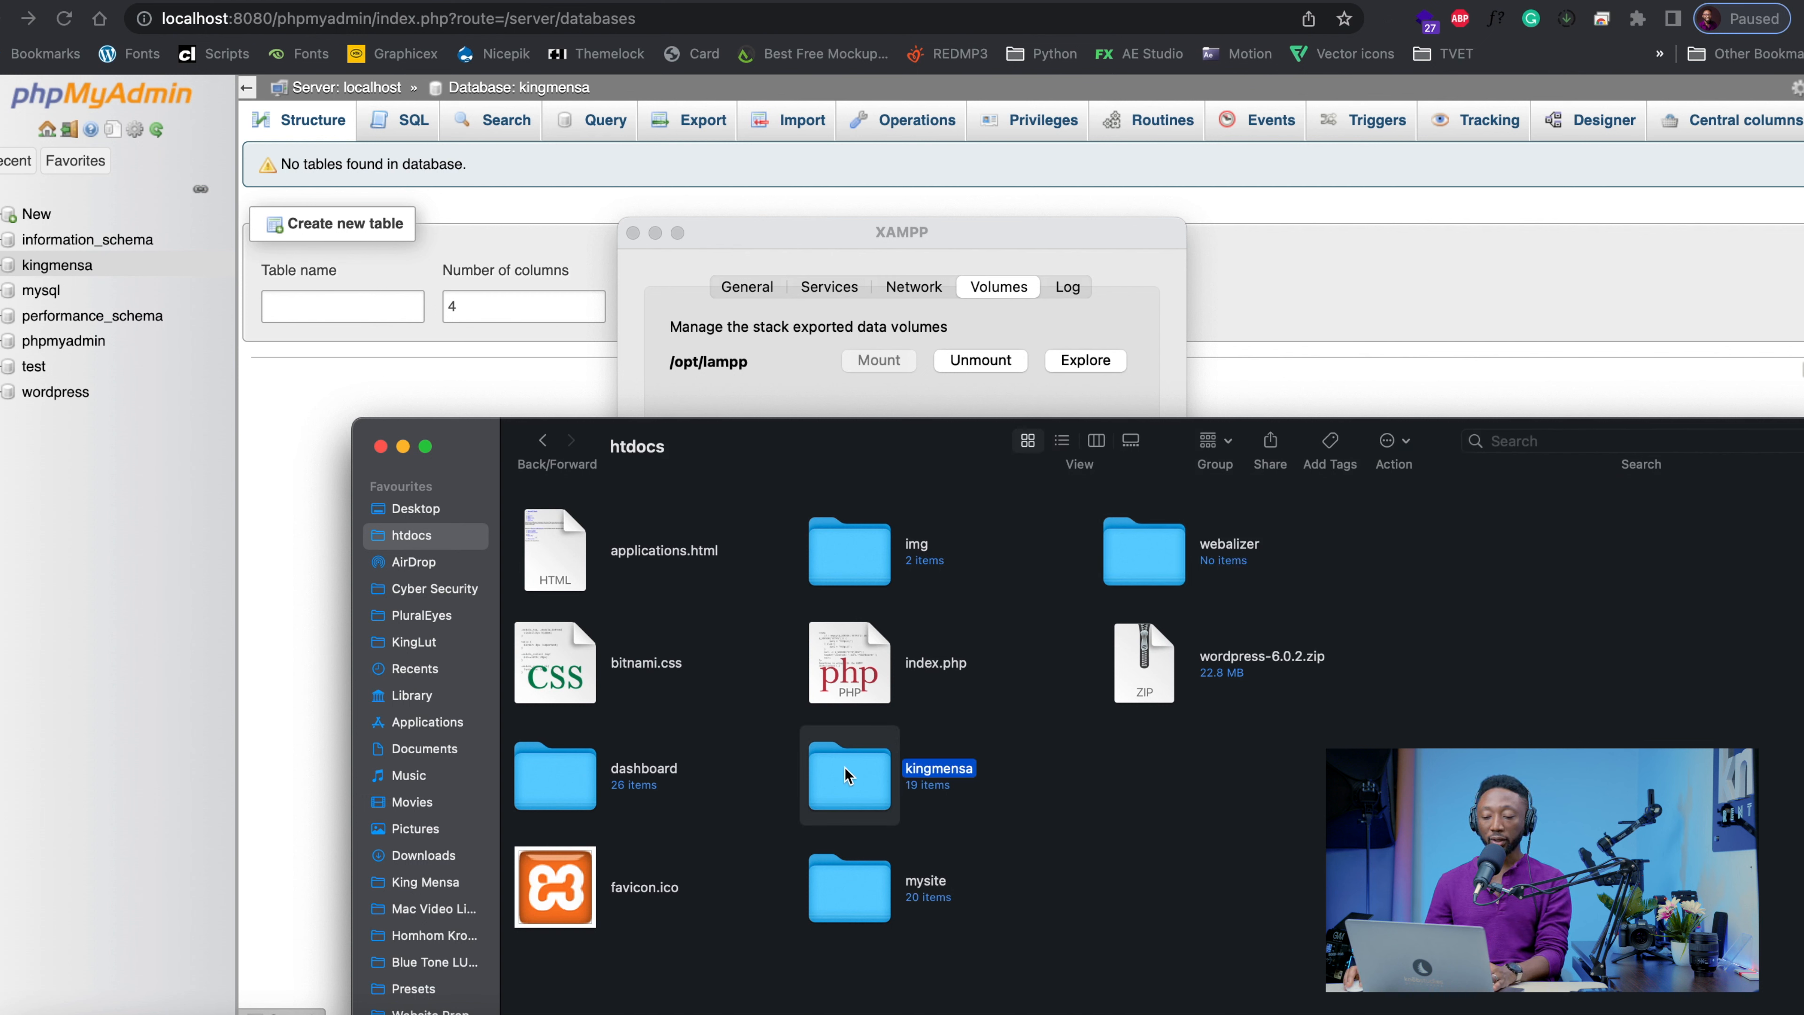
# Switch back to the browser and load localhost:8080/kingmensa
pyautogui.click(484, 371)
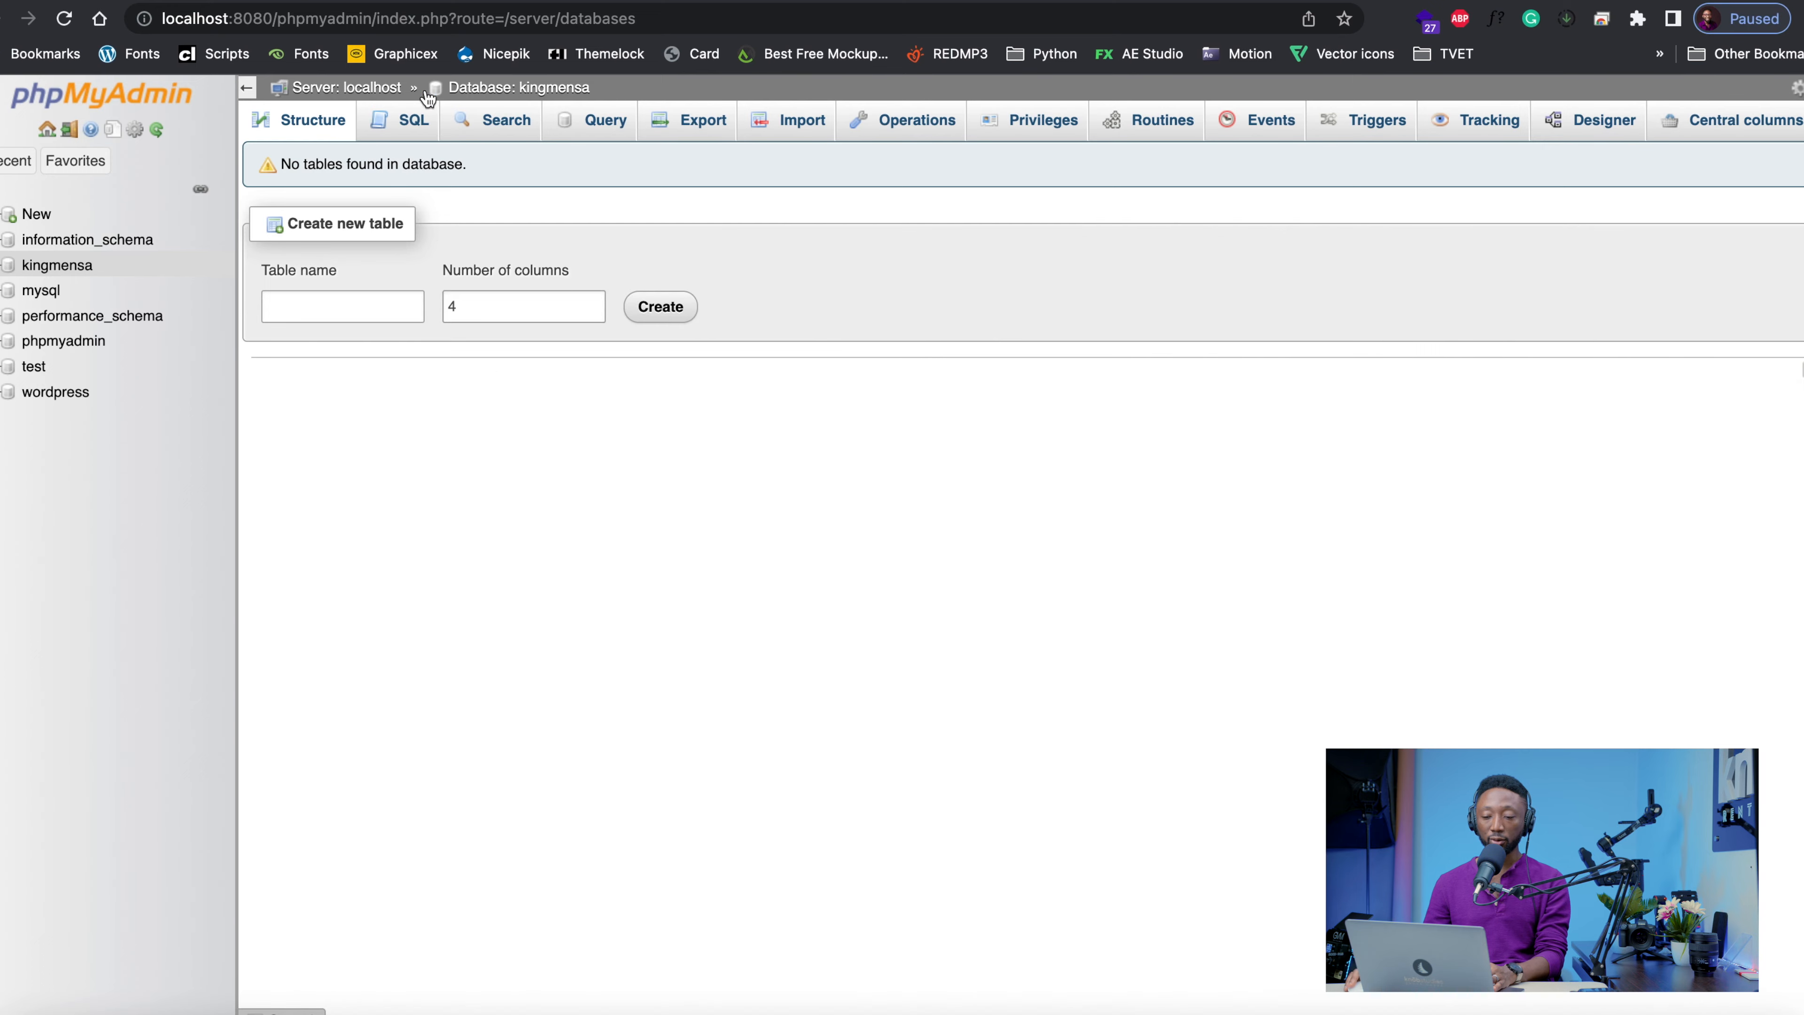
pyautogui.moveTo(274, 20); pyautogui.dragTo(797, 22)
pyautogui.press('BackSpace')
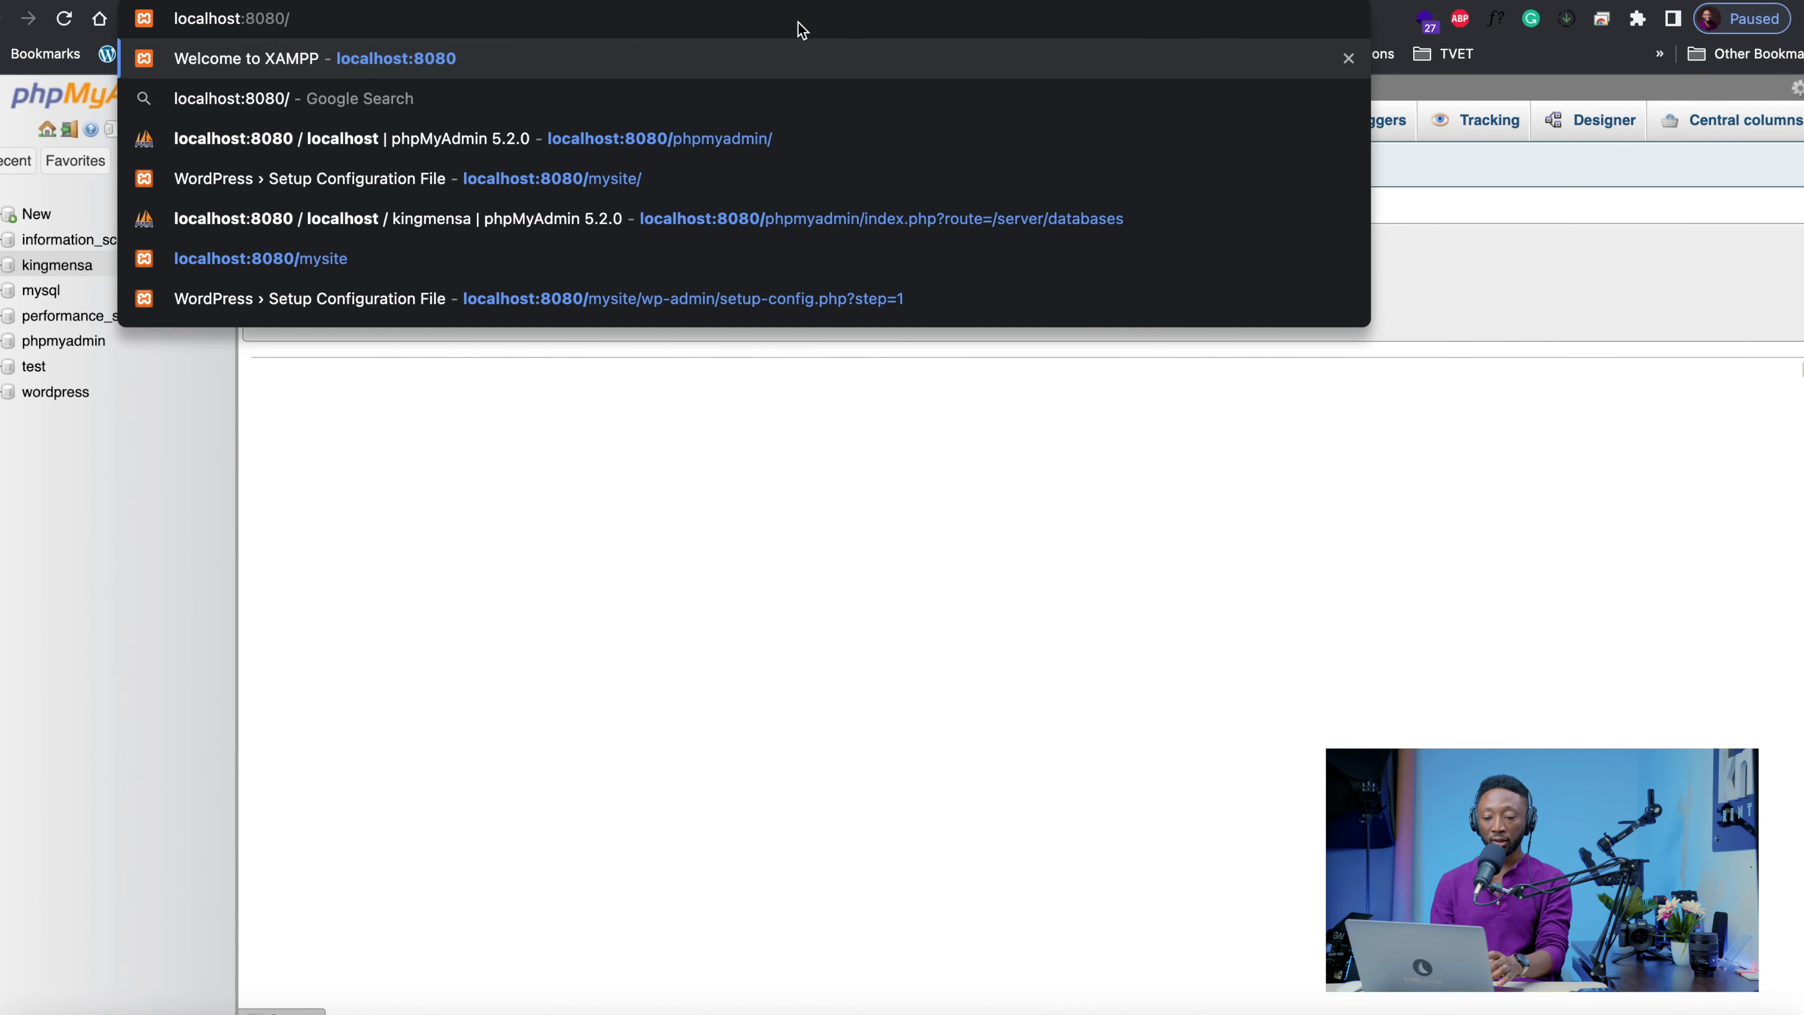
pyautogui.write('kingmensa')
pyautogui.press('Return')
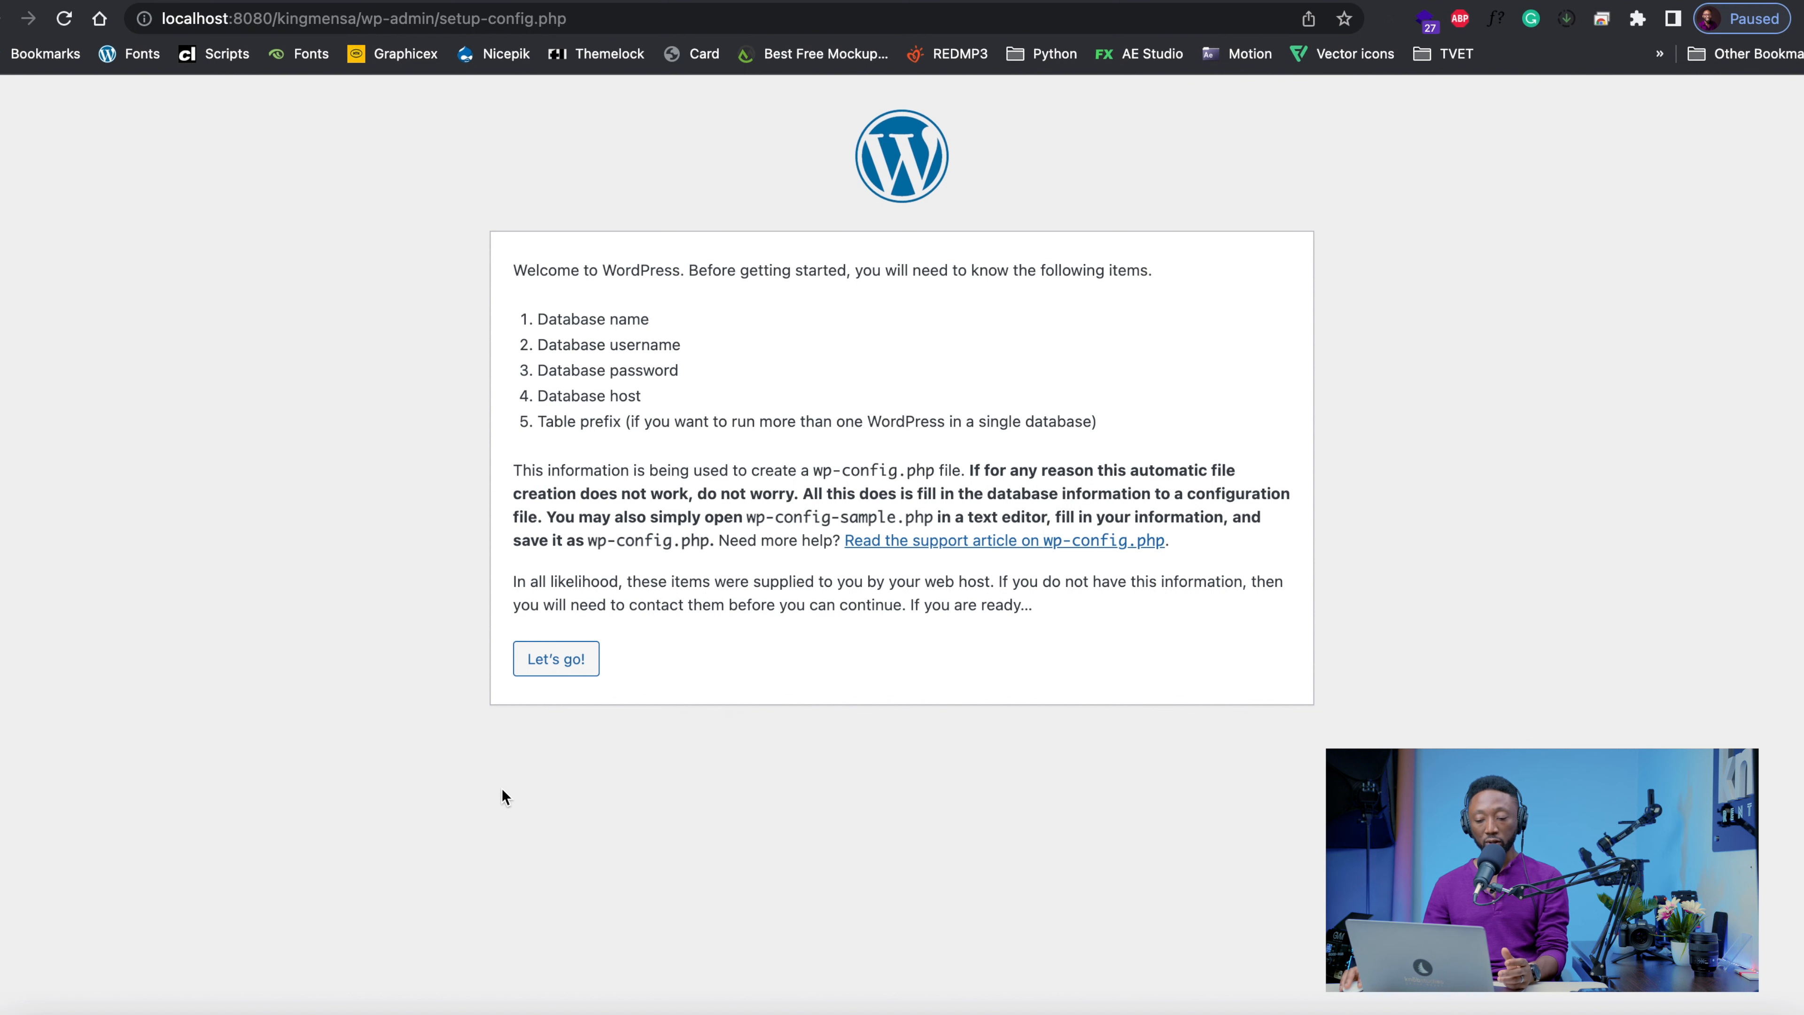
# Start the WordPress configuration and submit the connection details with database name kingmensa, username root and a blank password
pyautogui.click(556, 668)
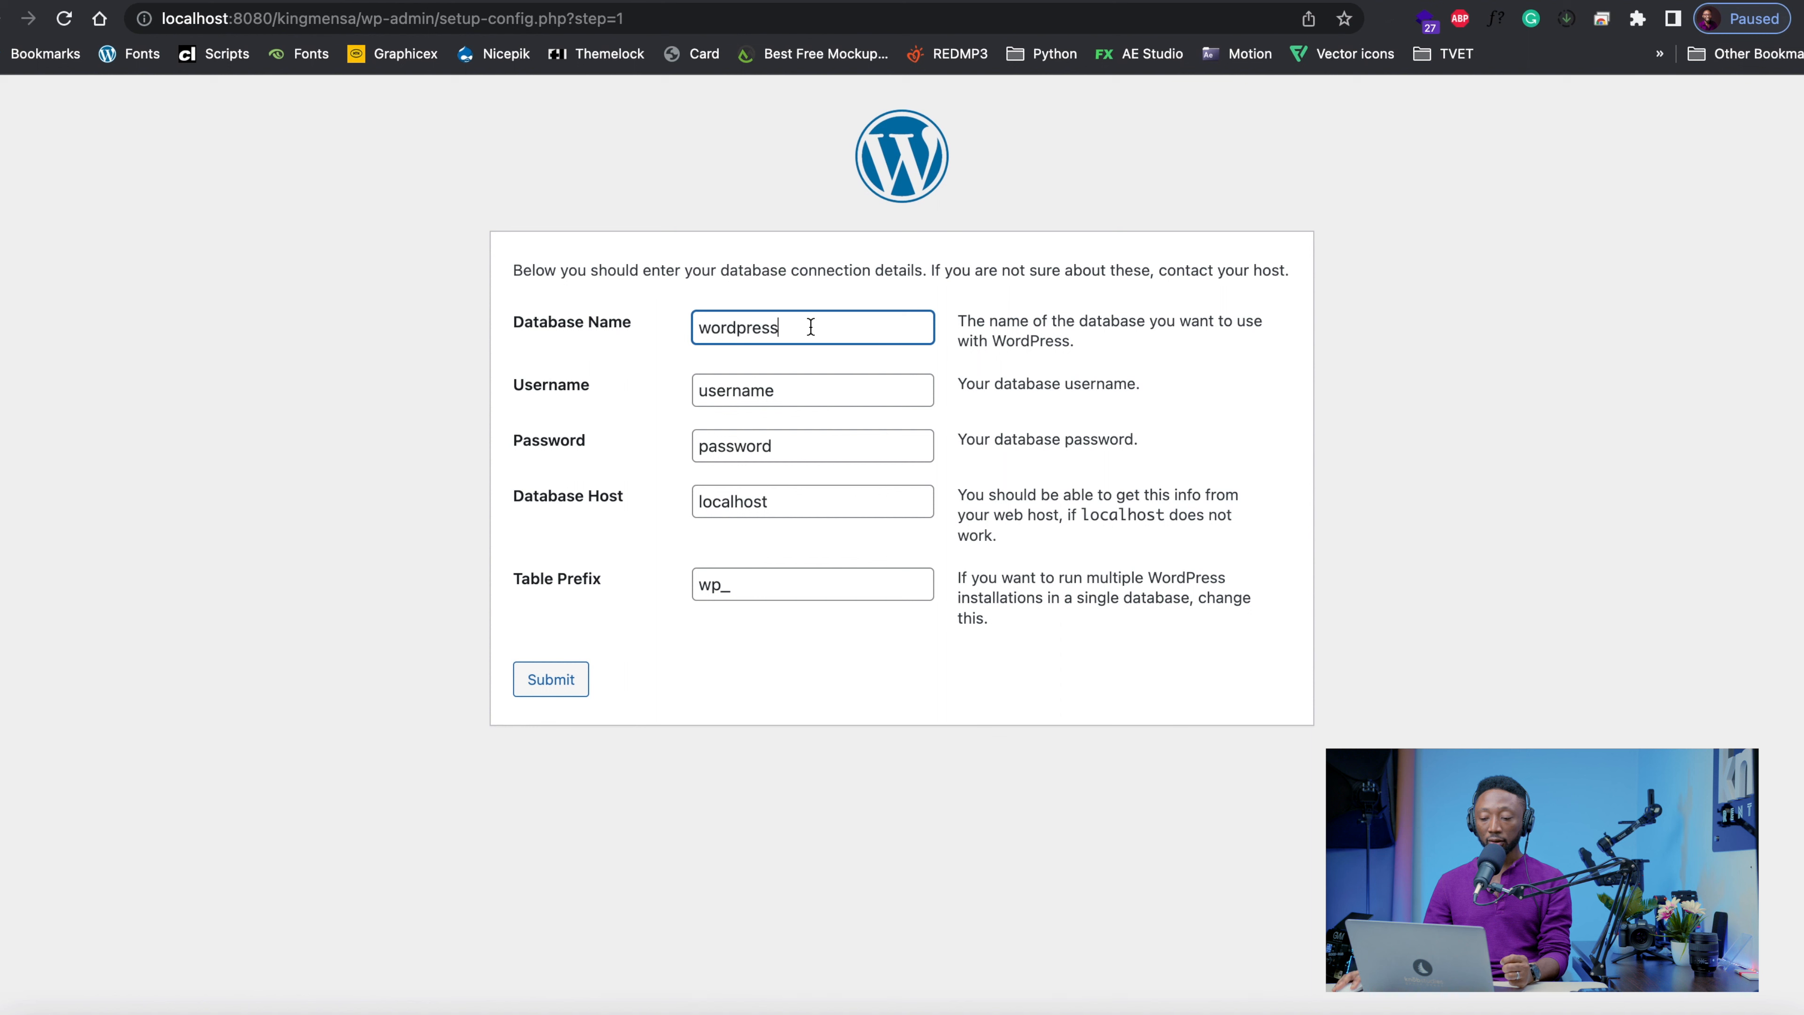
pyautogui.moveTo(811, 327); pyautogui.dragTo(676, 329)
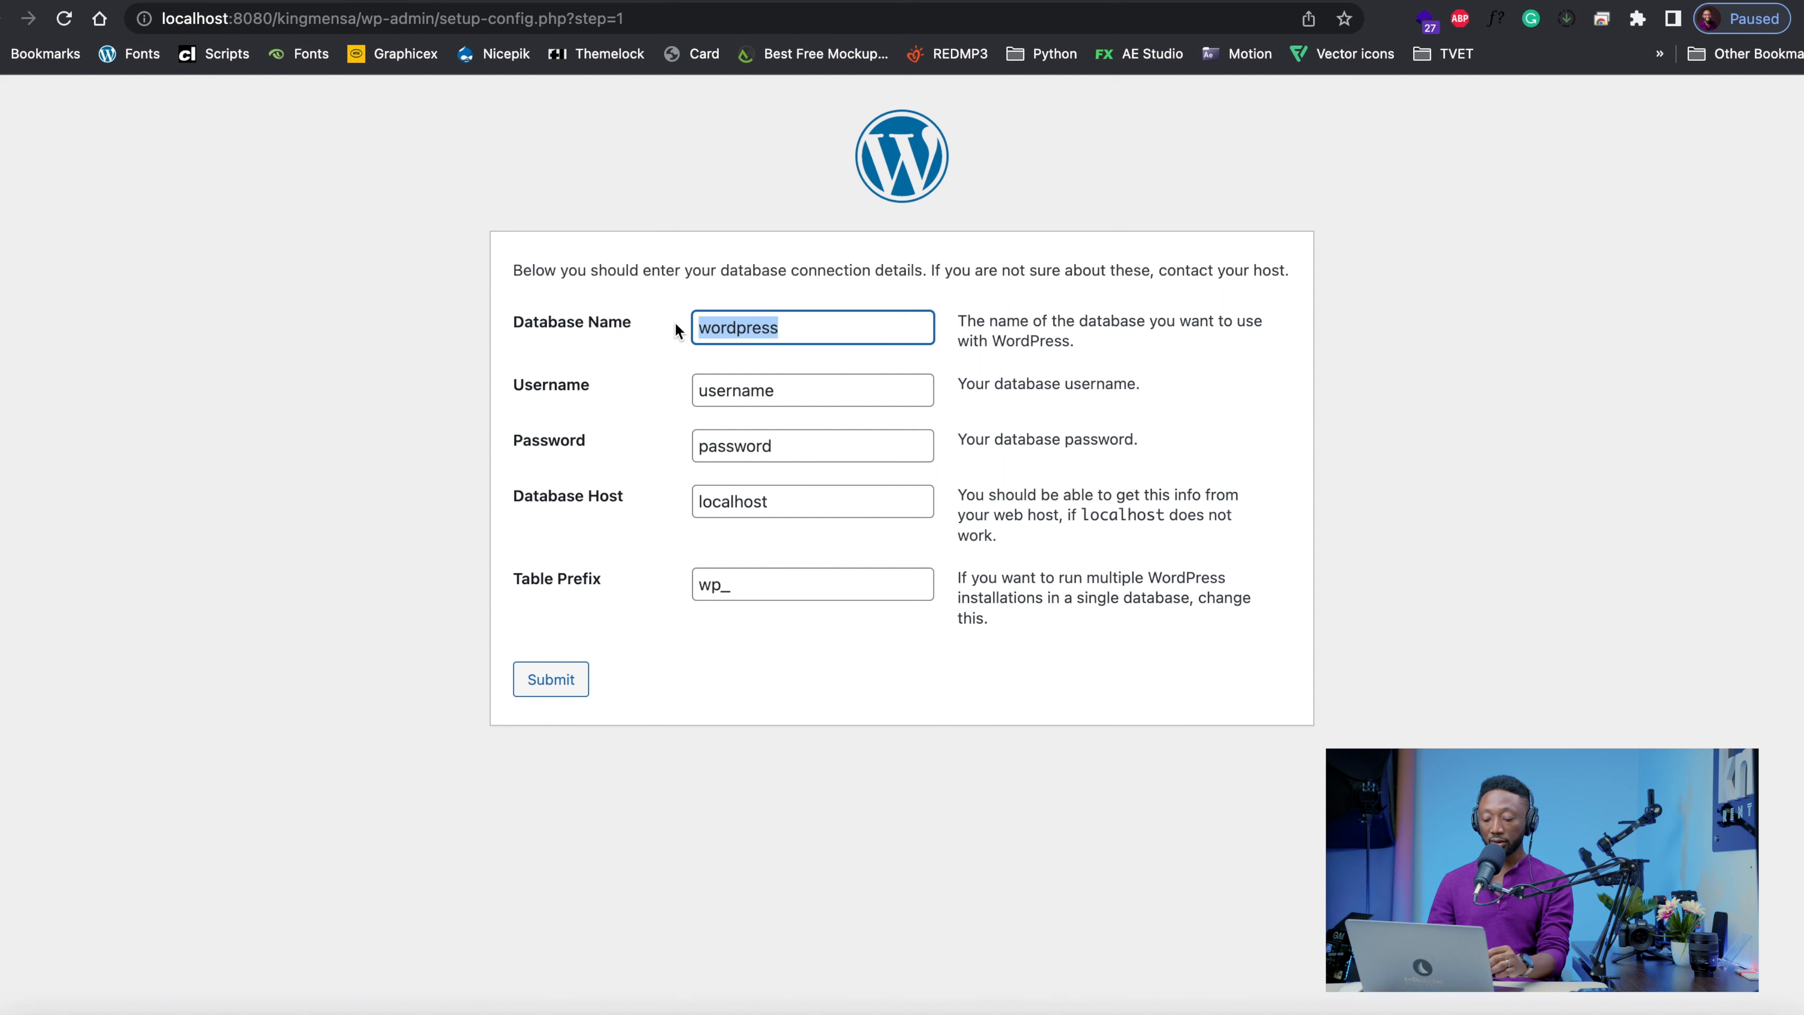
pyautogui.write('kinng')
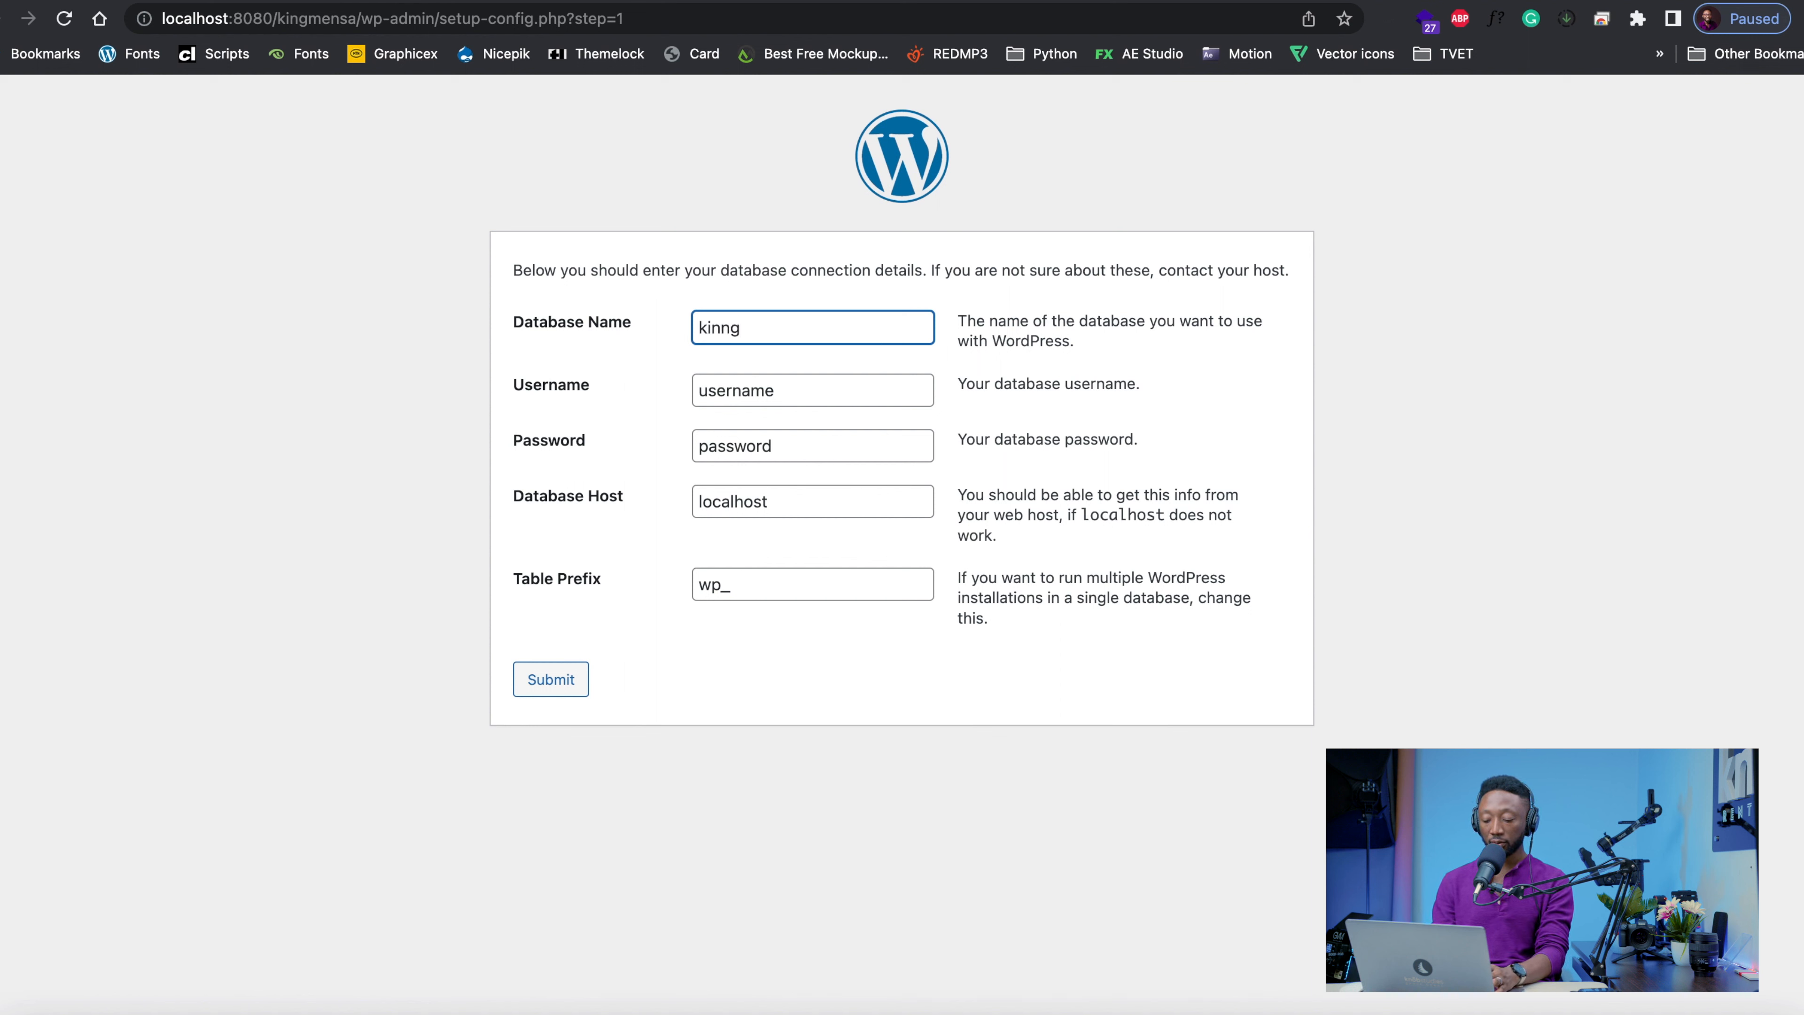
pyautogui.write('mensa')
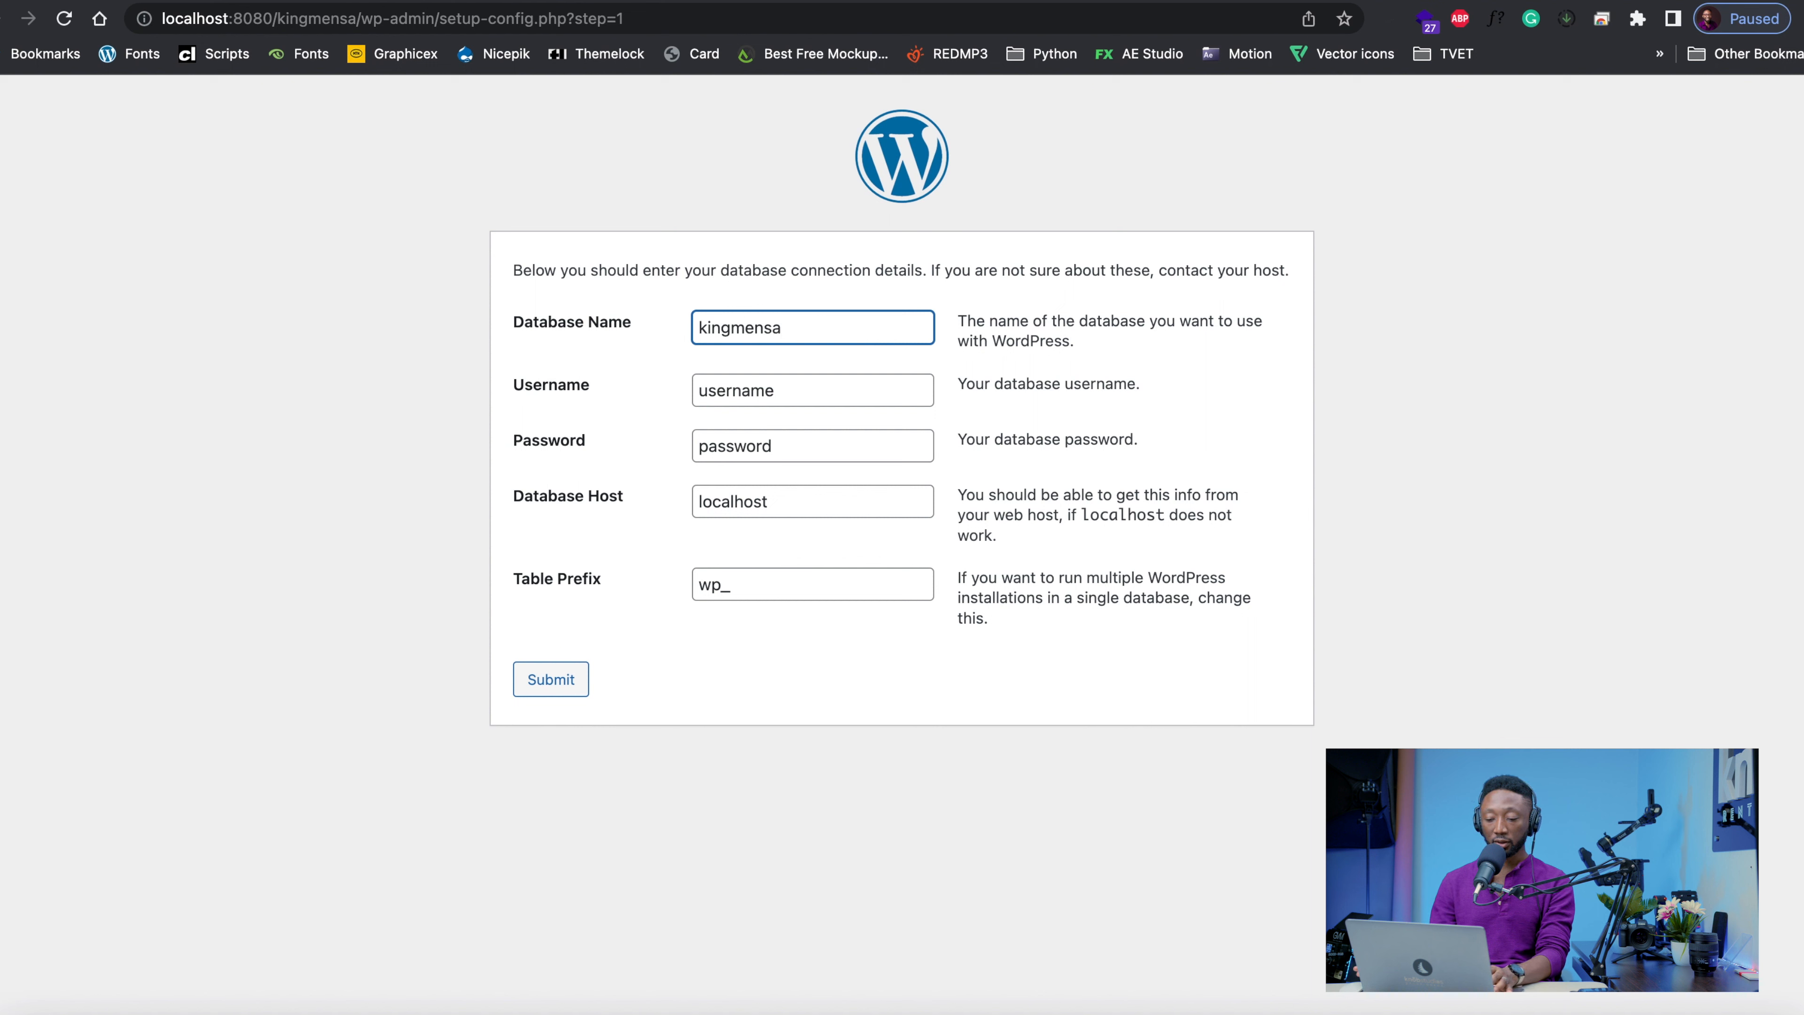
pyautogui.press('Tab')
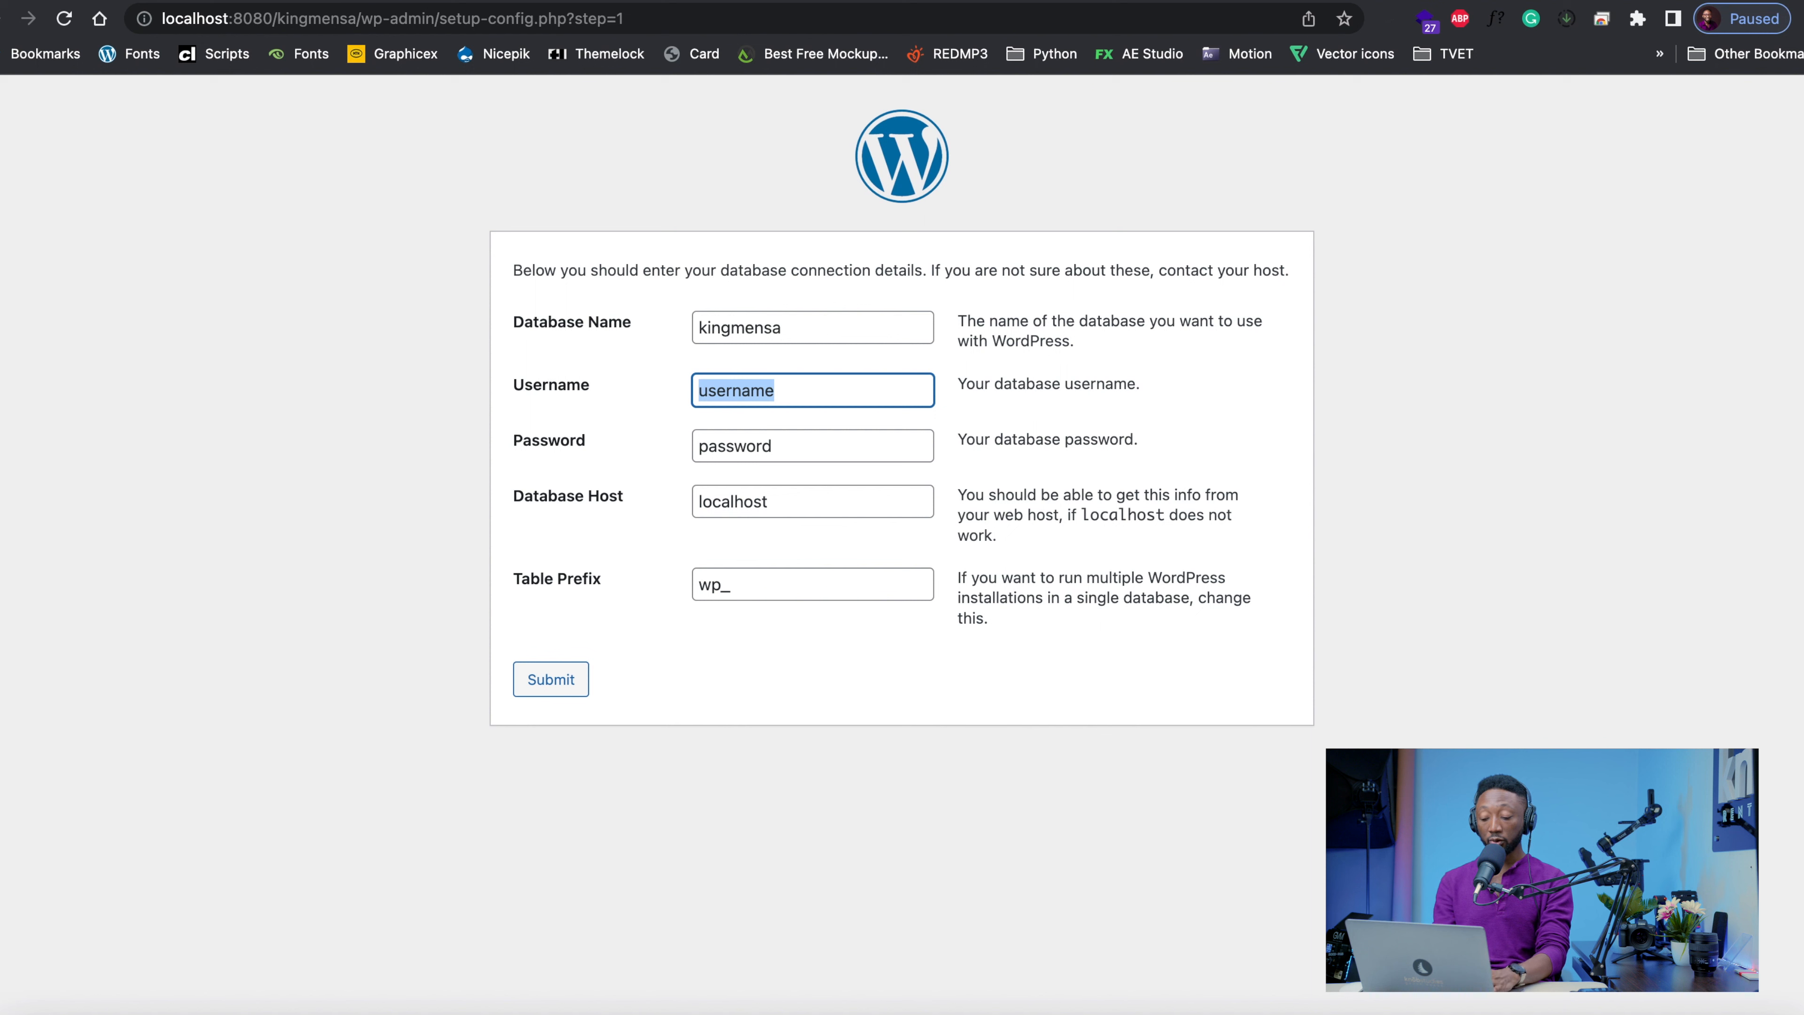
pyautogui.write('root')
pyautogui.press('Tab')
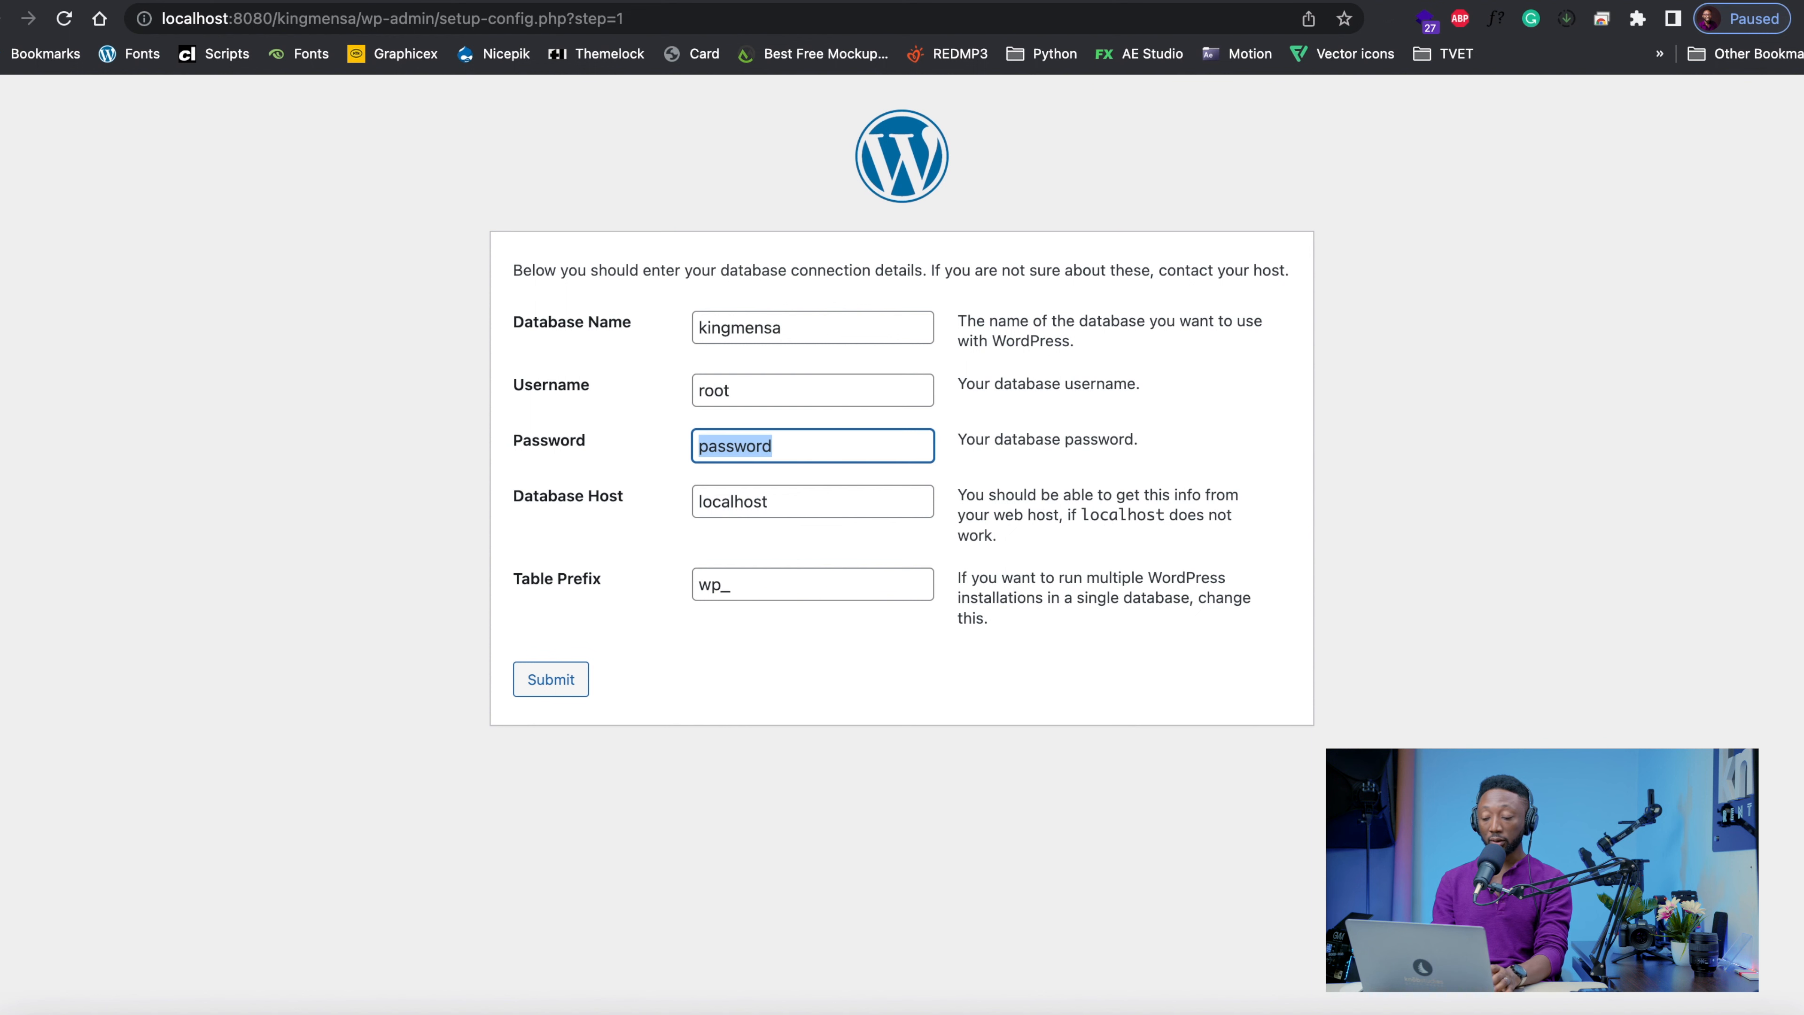
pyautogui.press('BackSpace')
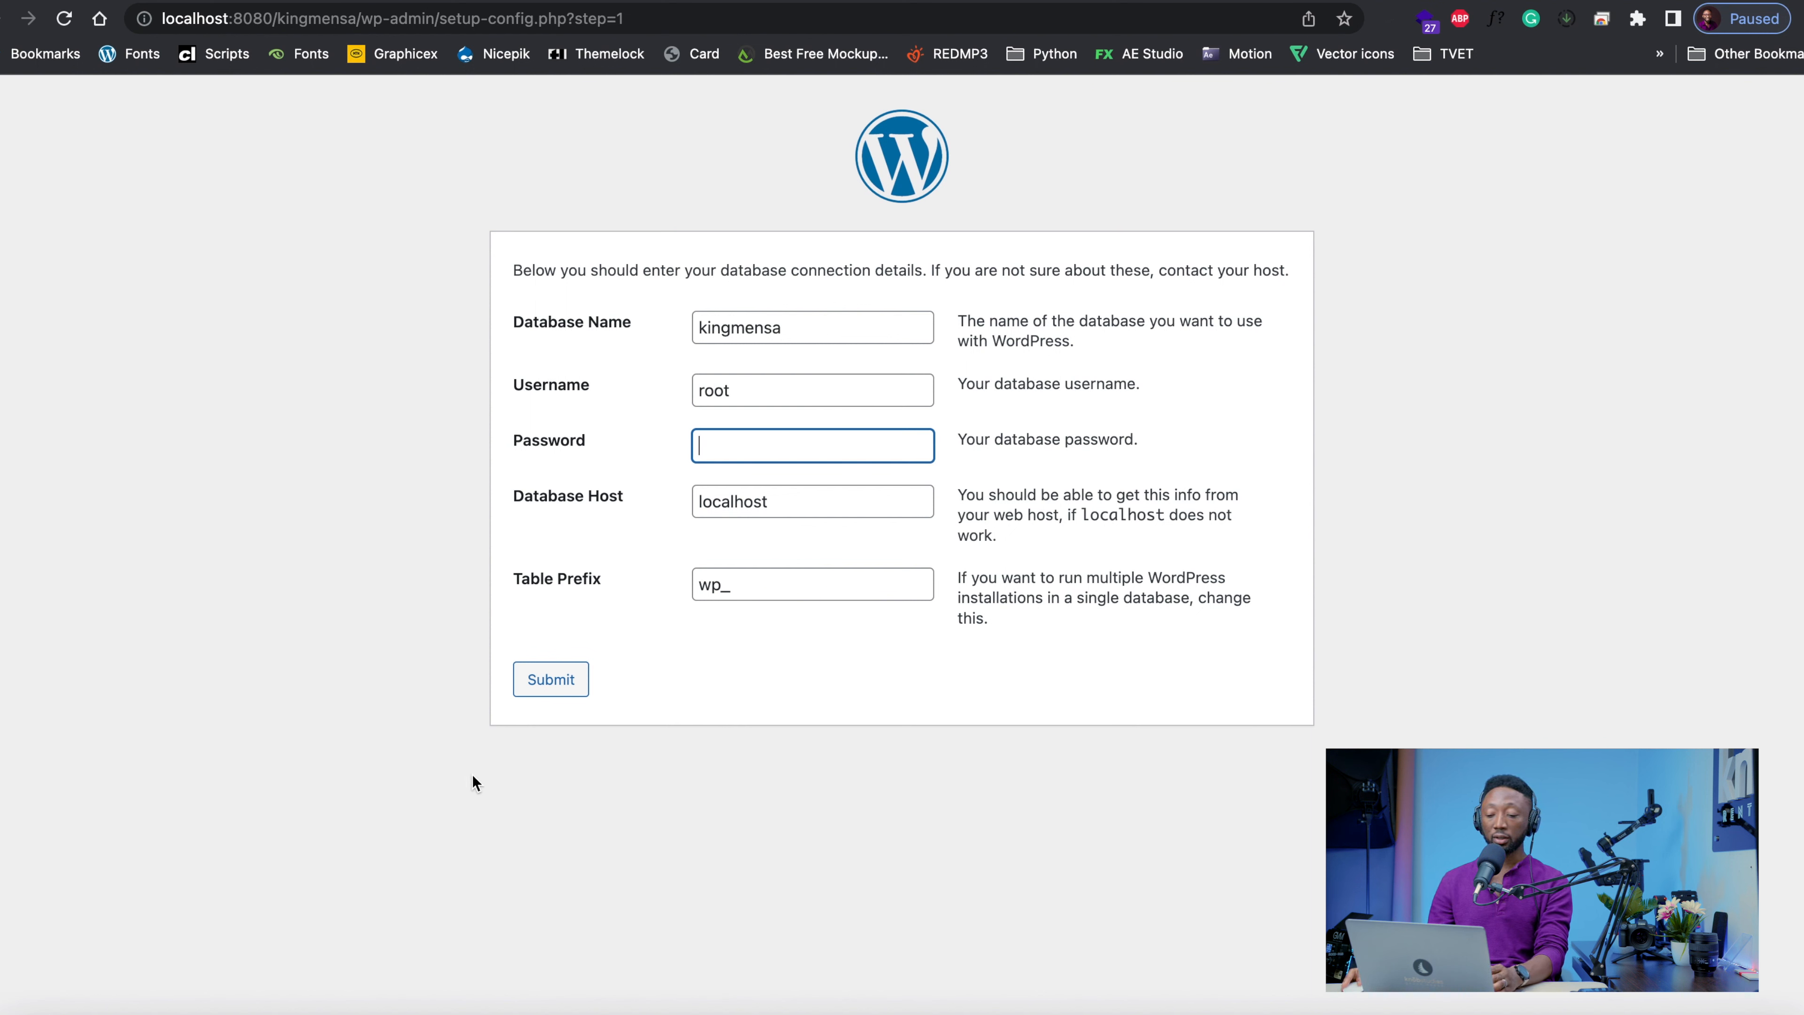
pyautogui.click(551, 680)
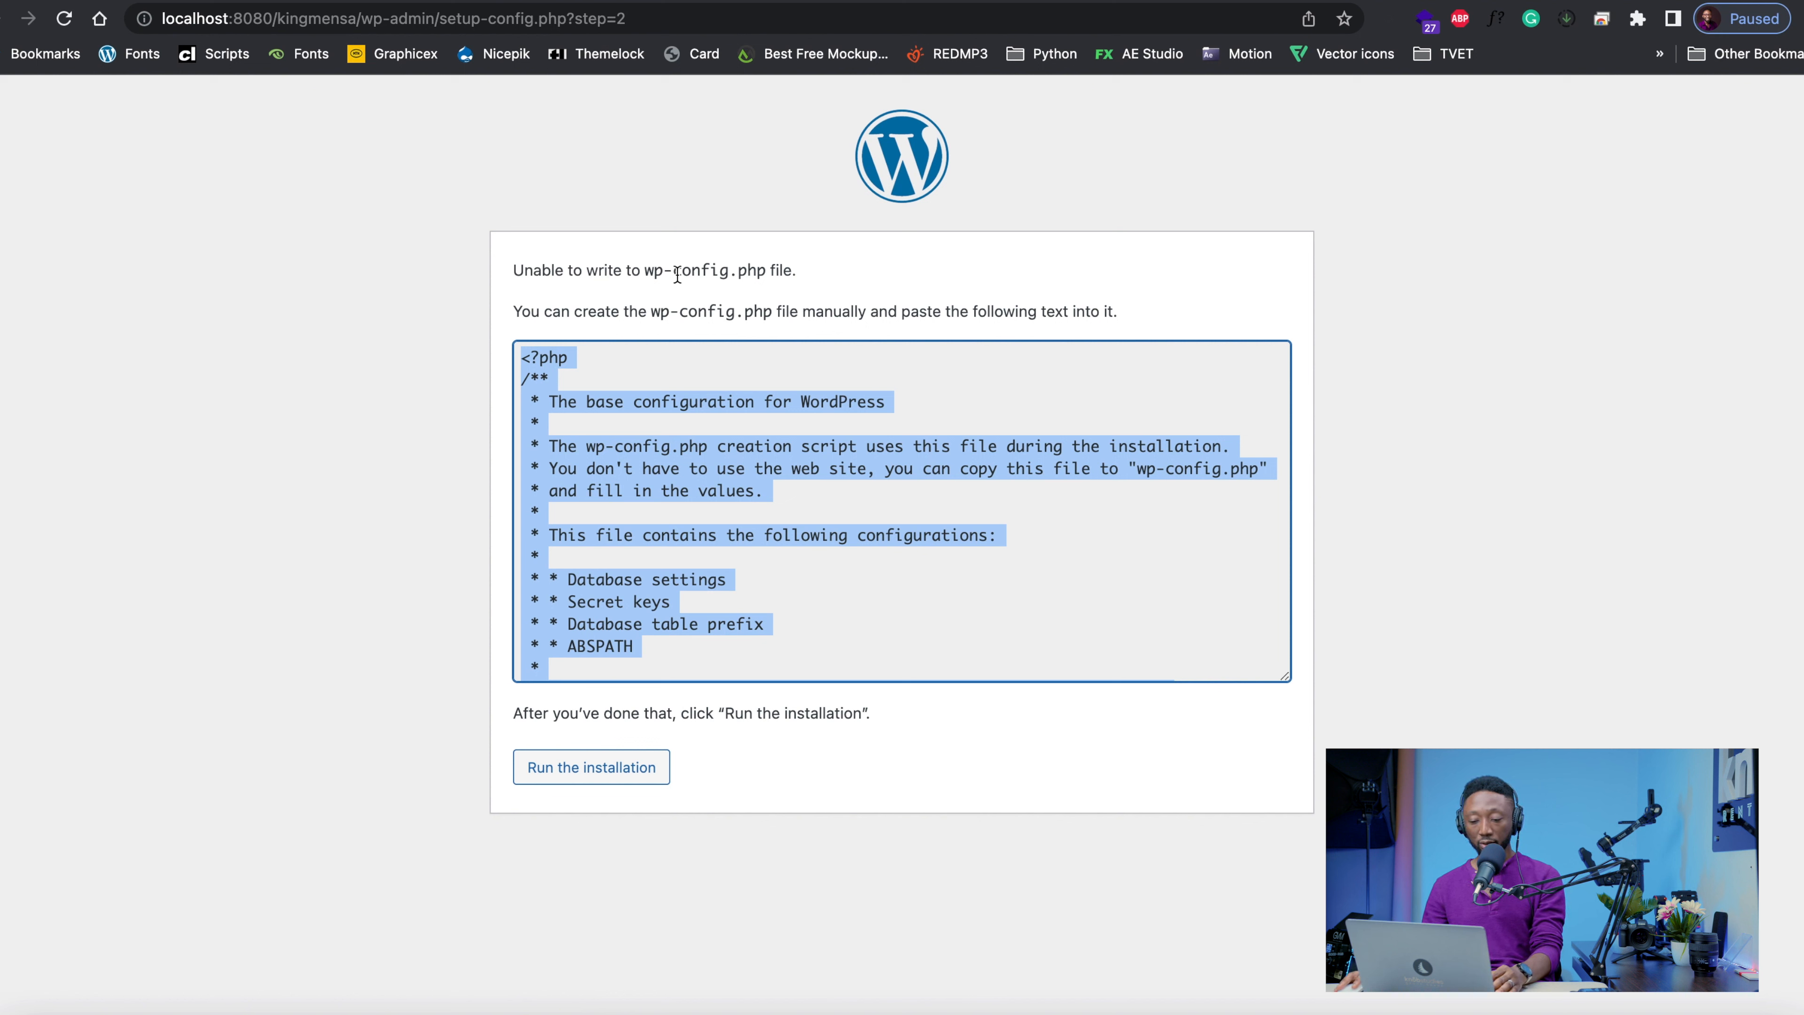
# Copy the generated wp-config.php text from the WordPress setup page
pyautogui.rightClick(578, 401)
pyautogui.click(625, 447)
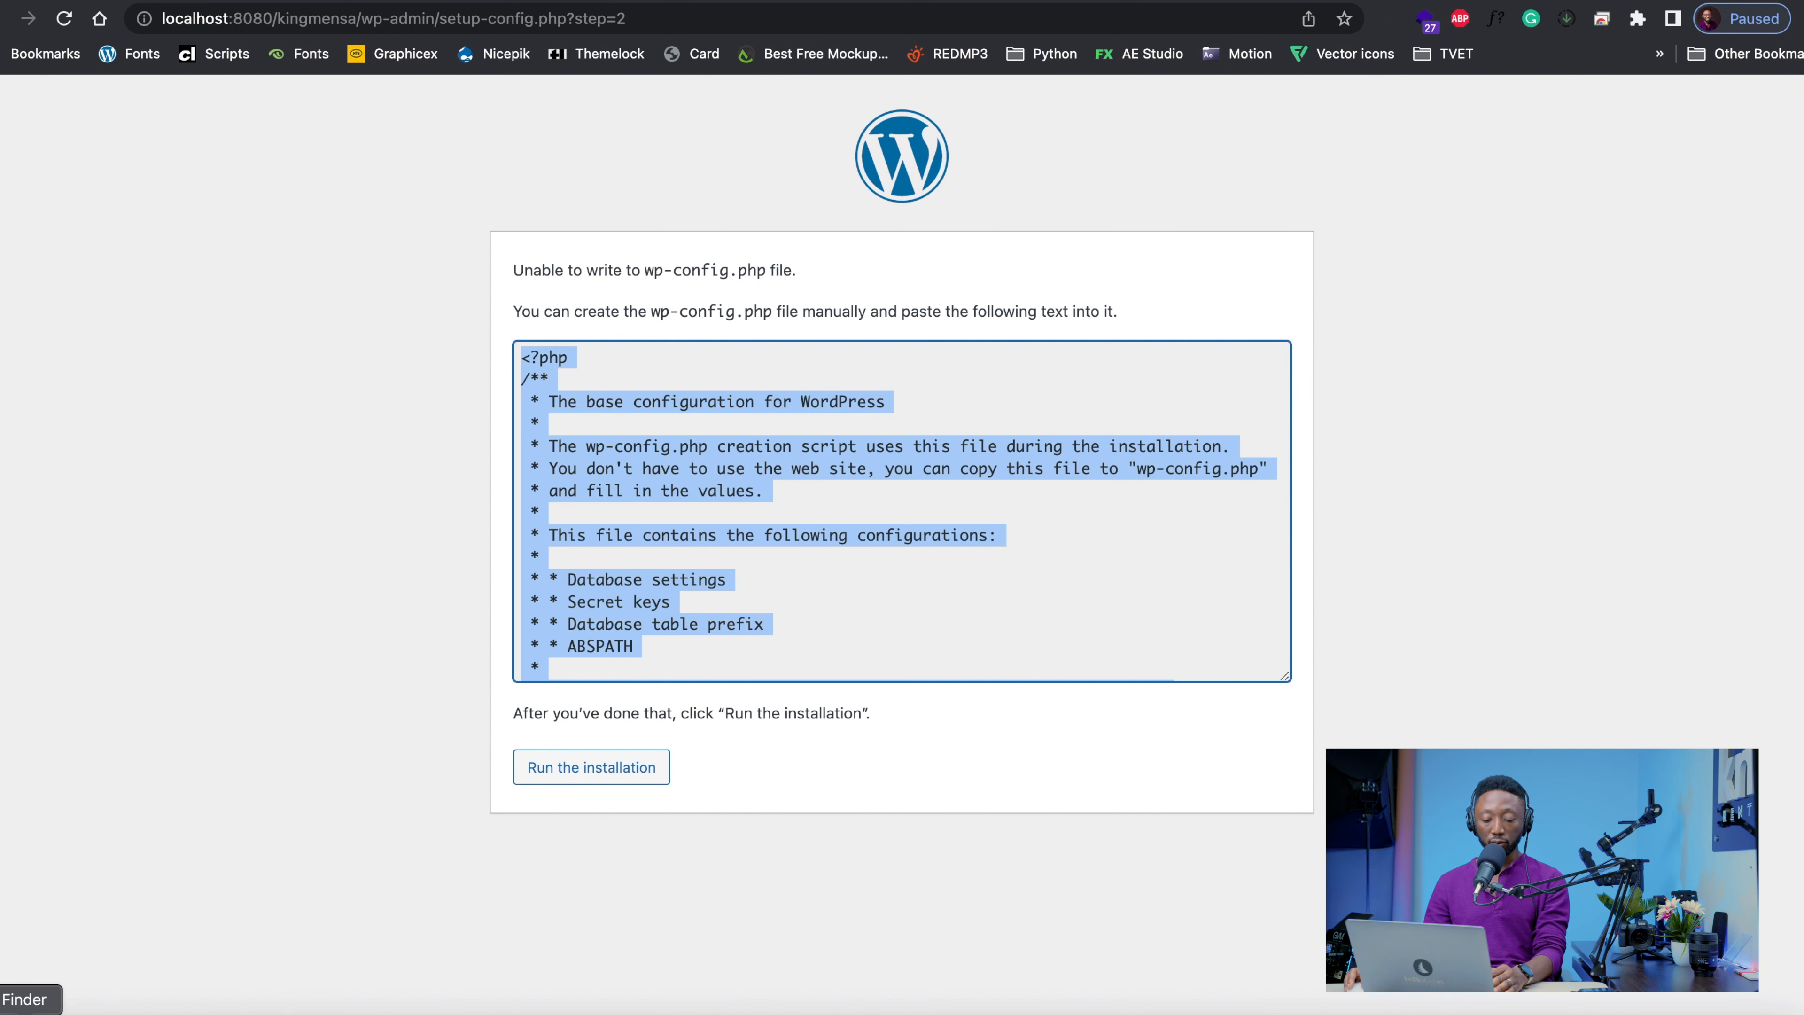
# Open the kingmensa site folder in Finder and duplicate its wp-config-sample.php file
pyautogui.click(28, 1009)
pyautogui.doubleClick(855, 794)
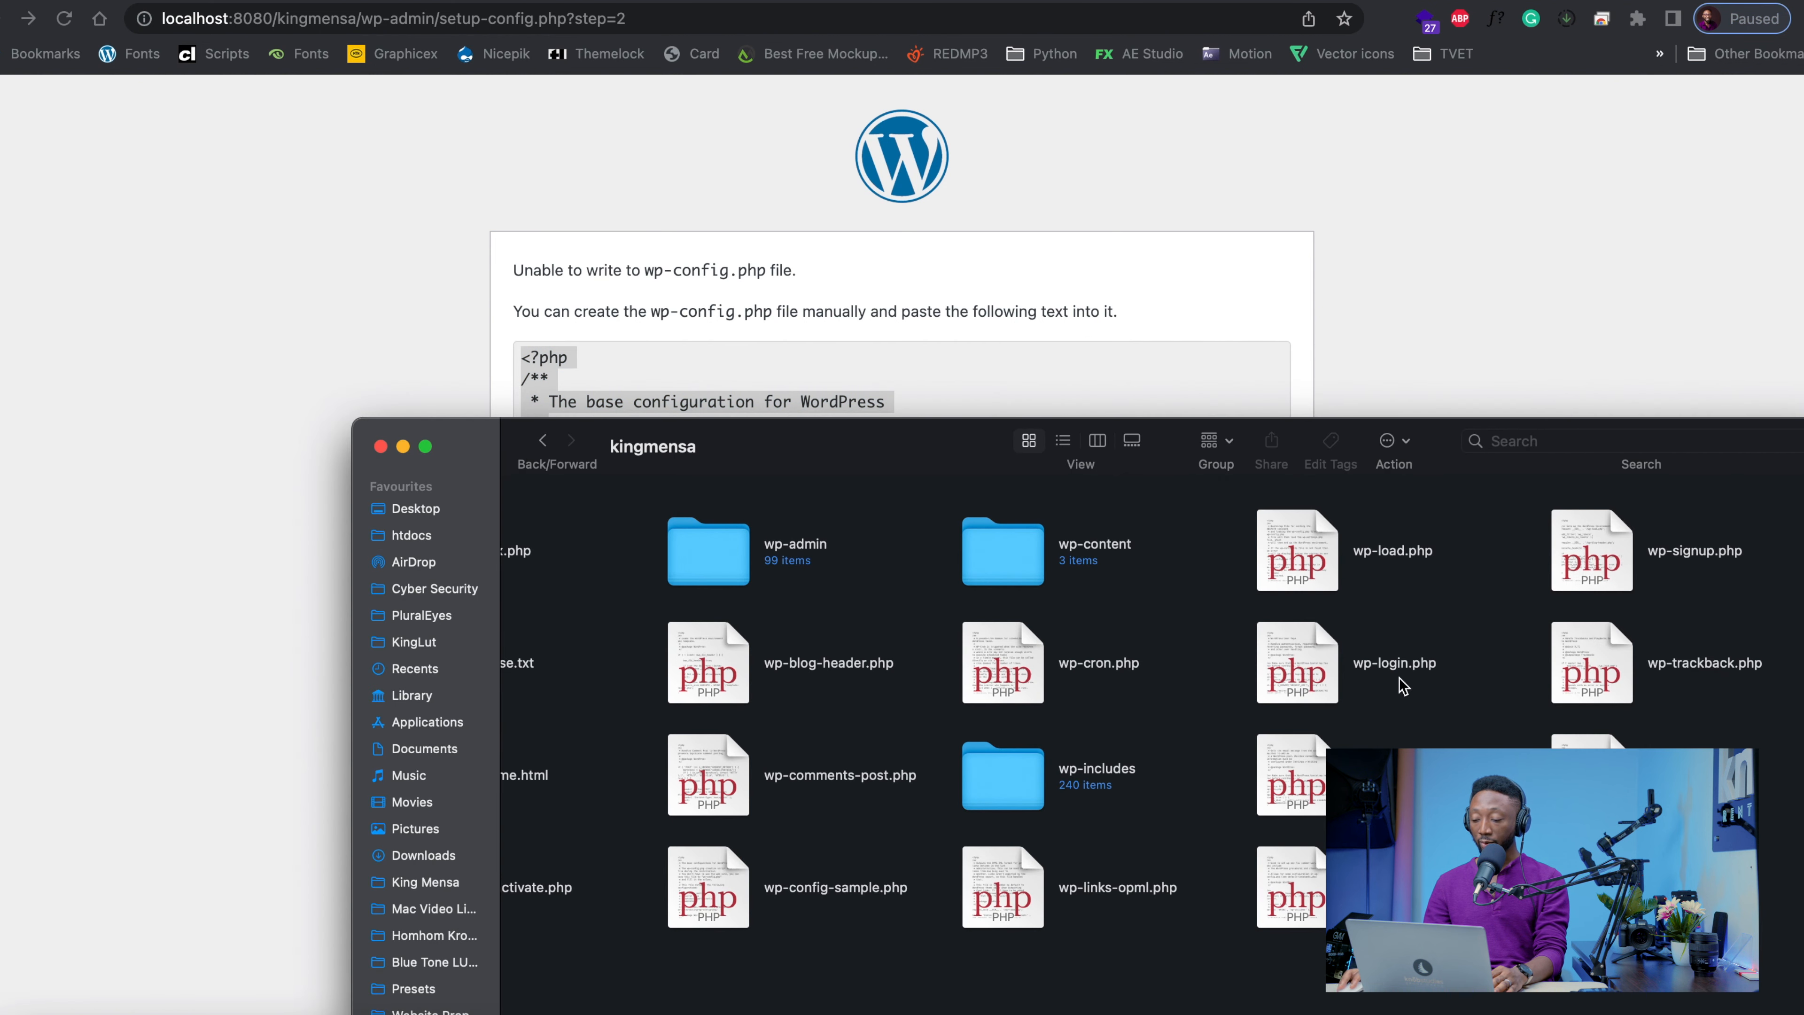
pyautogui.hscroll(-2, 785, 759)
pyautogui.click(779, 763)
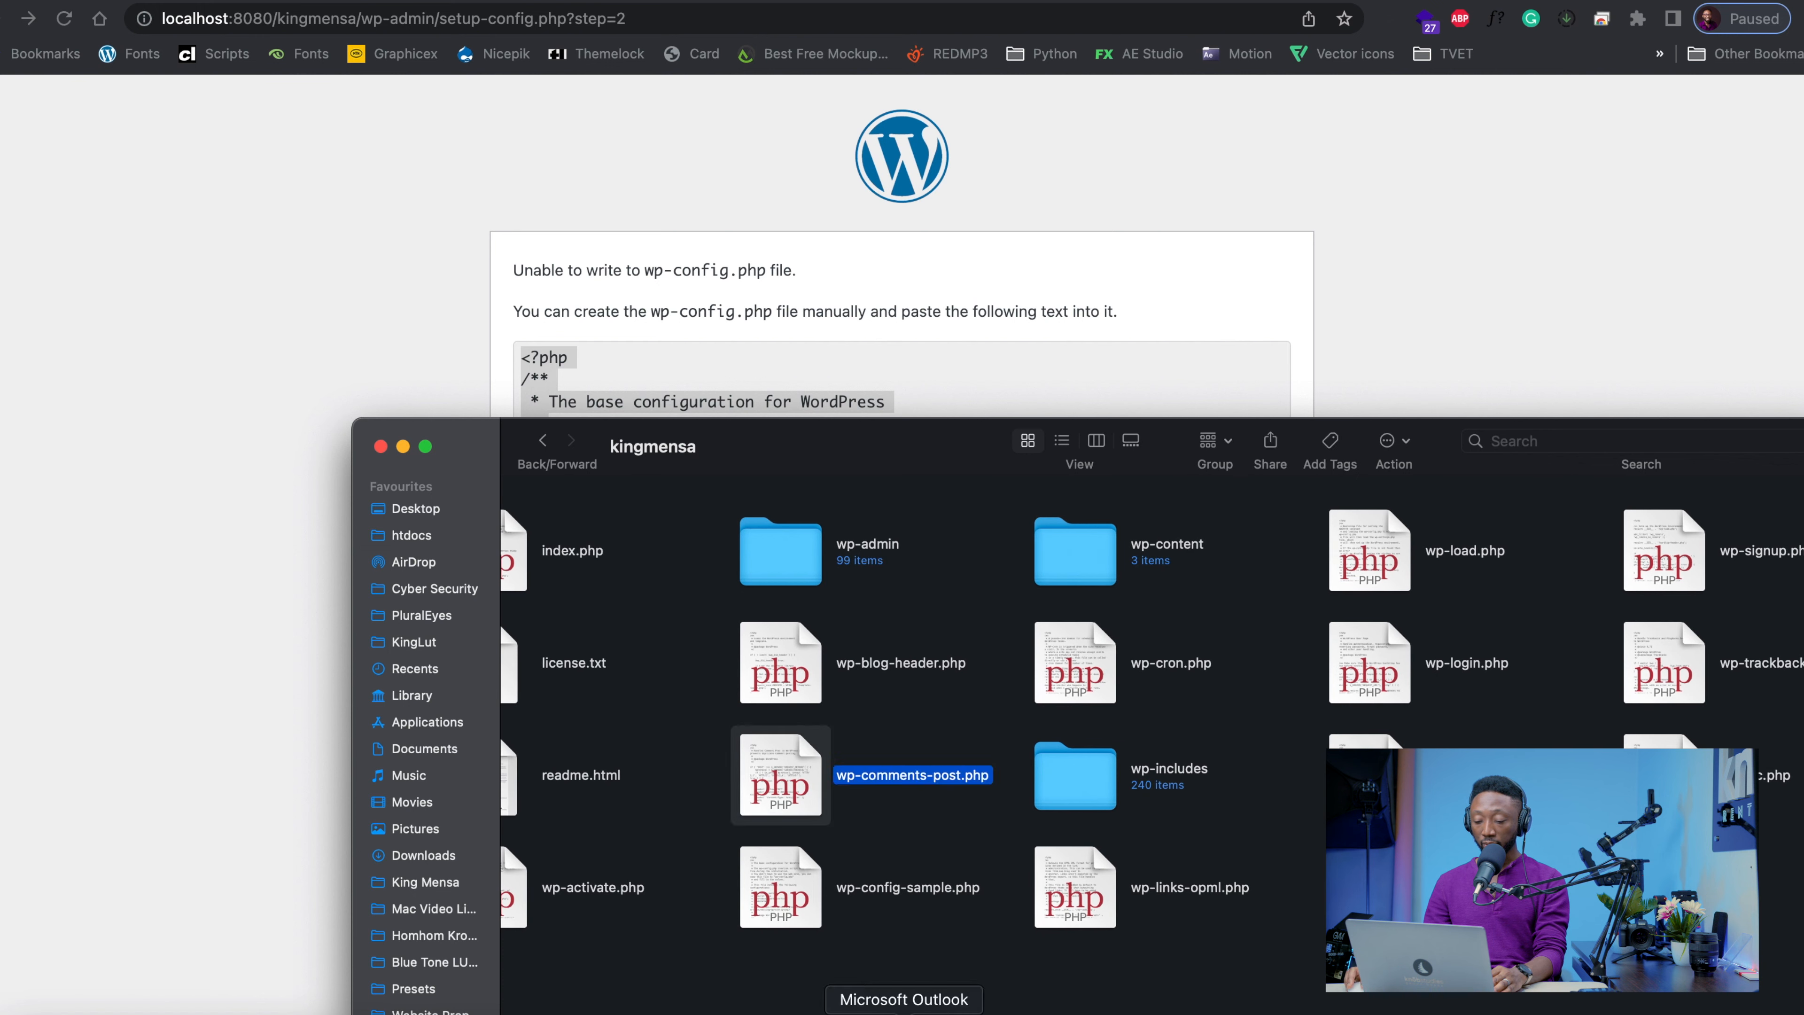
pyautogui.click(782, 889)
pyautogui.rightClick(788, 890)
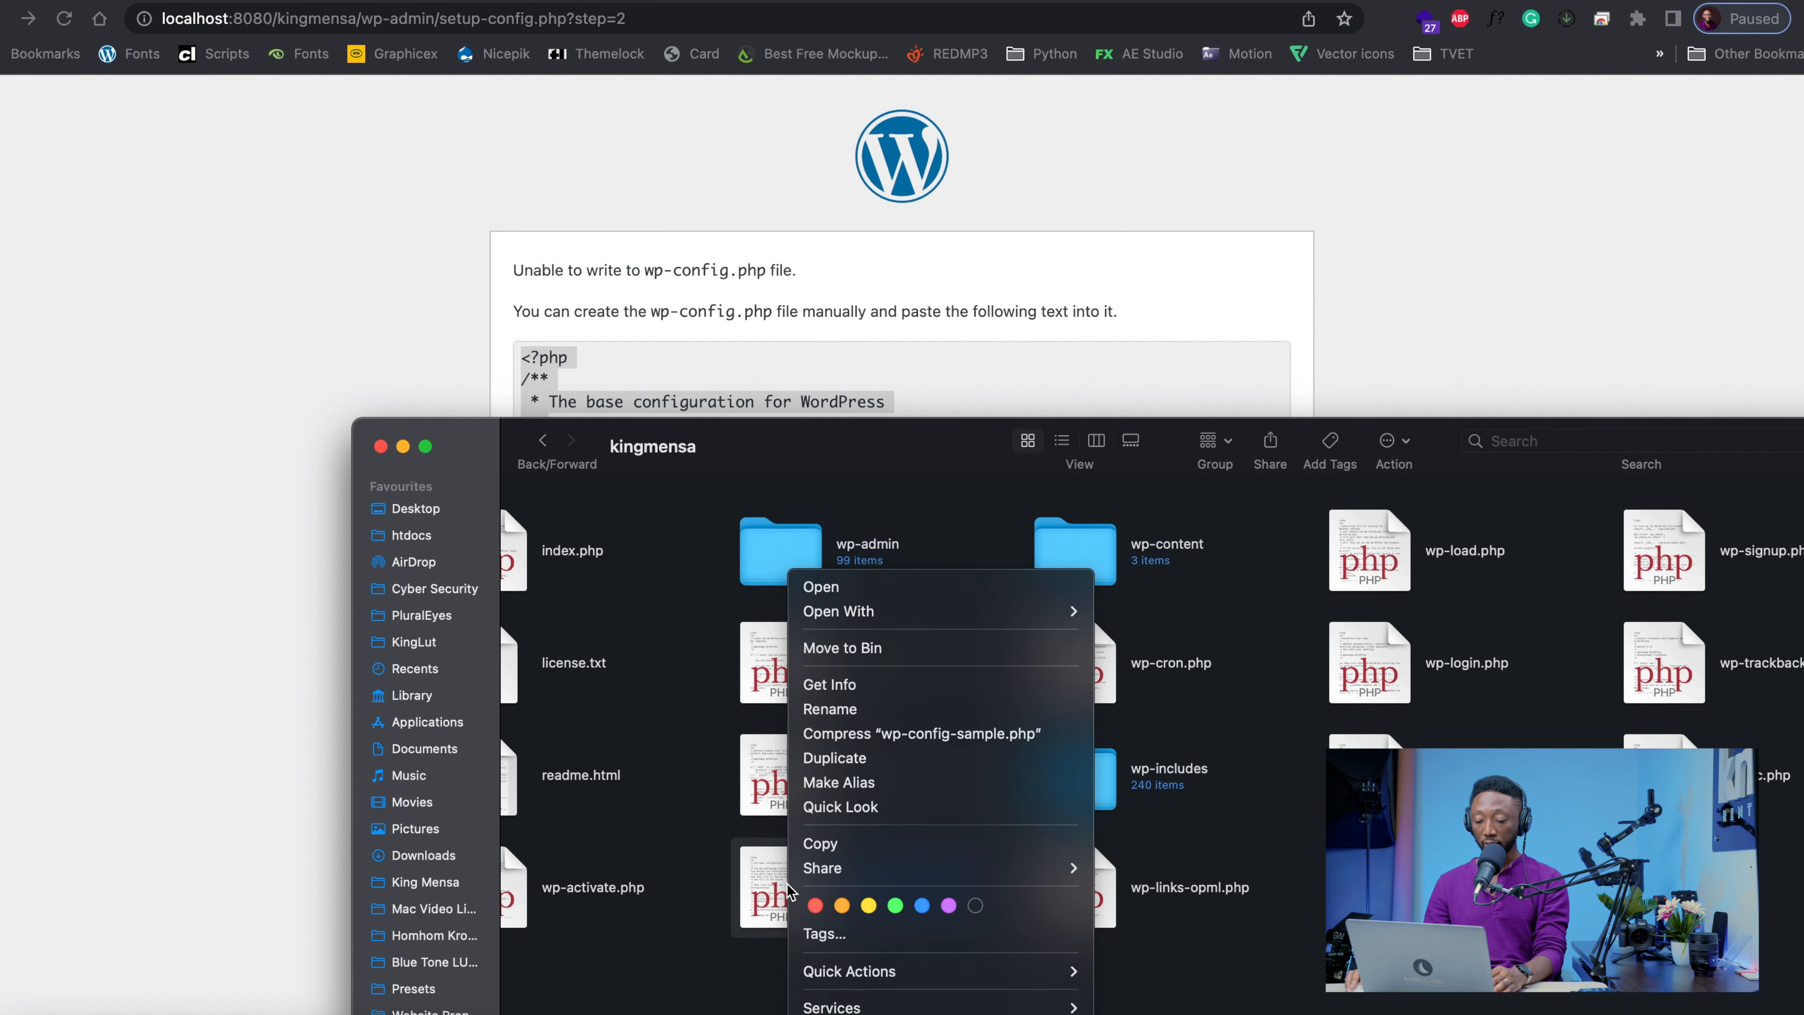
pyautogui.click(902, 758)
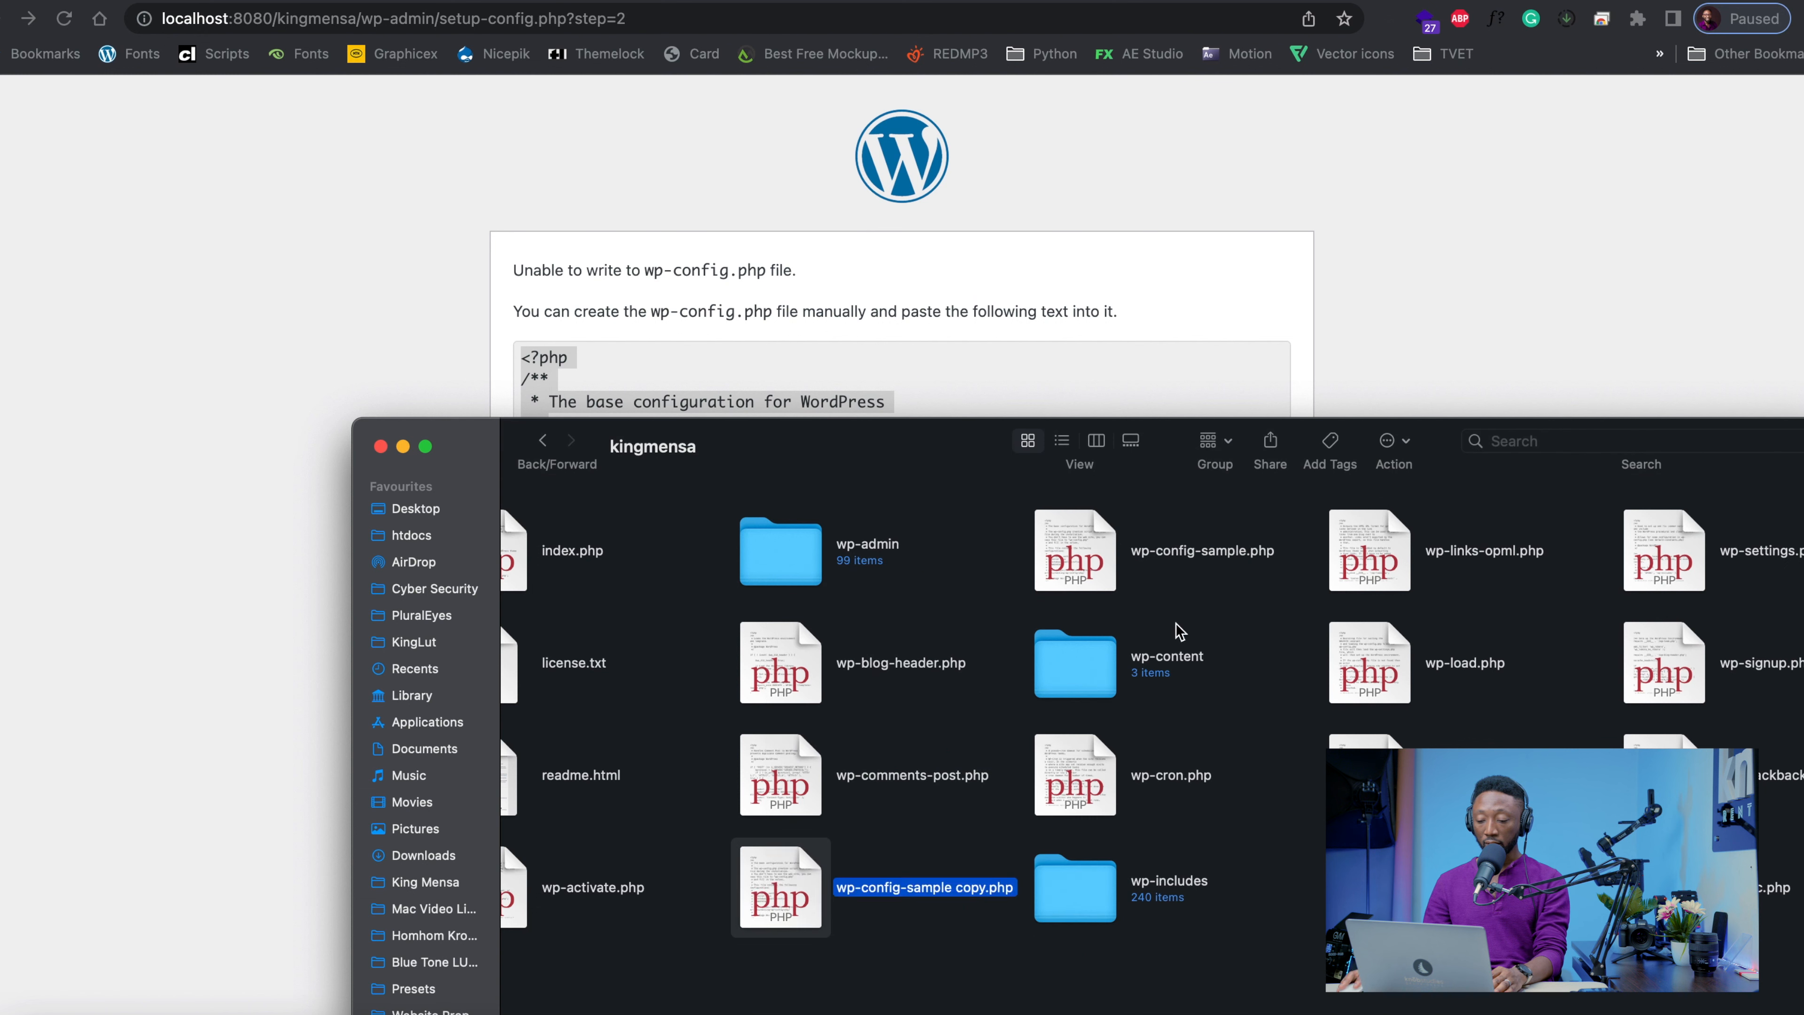
# Rename the duplicated sample configuration file as wp-config.php
pyautogui.click(969, 887)
pyautogui.click(984, 887)
pyautogui.press('BackSpace')
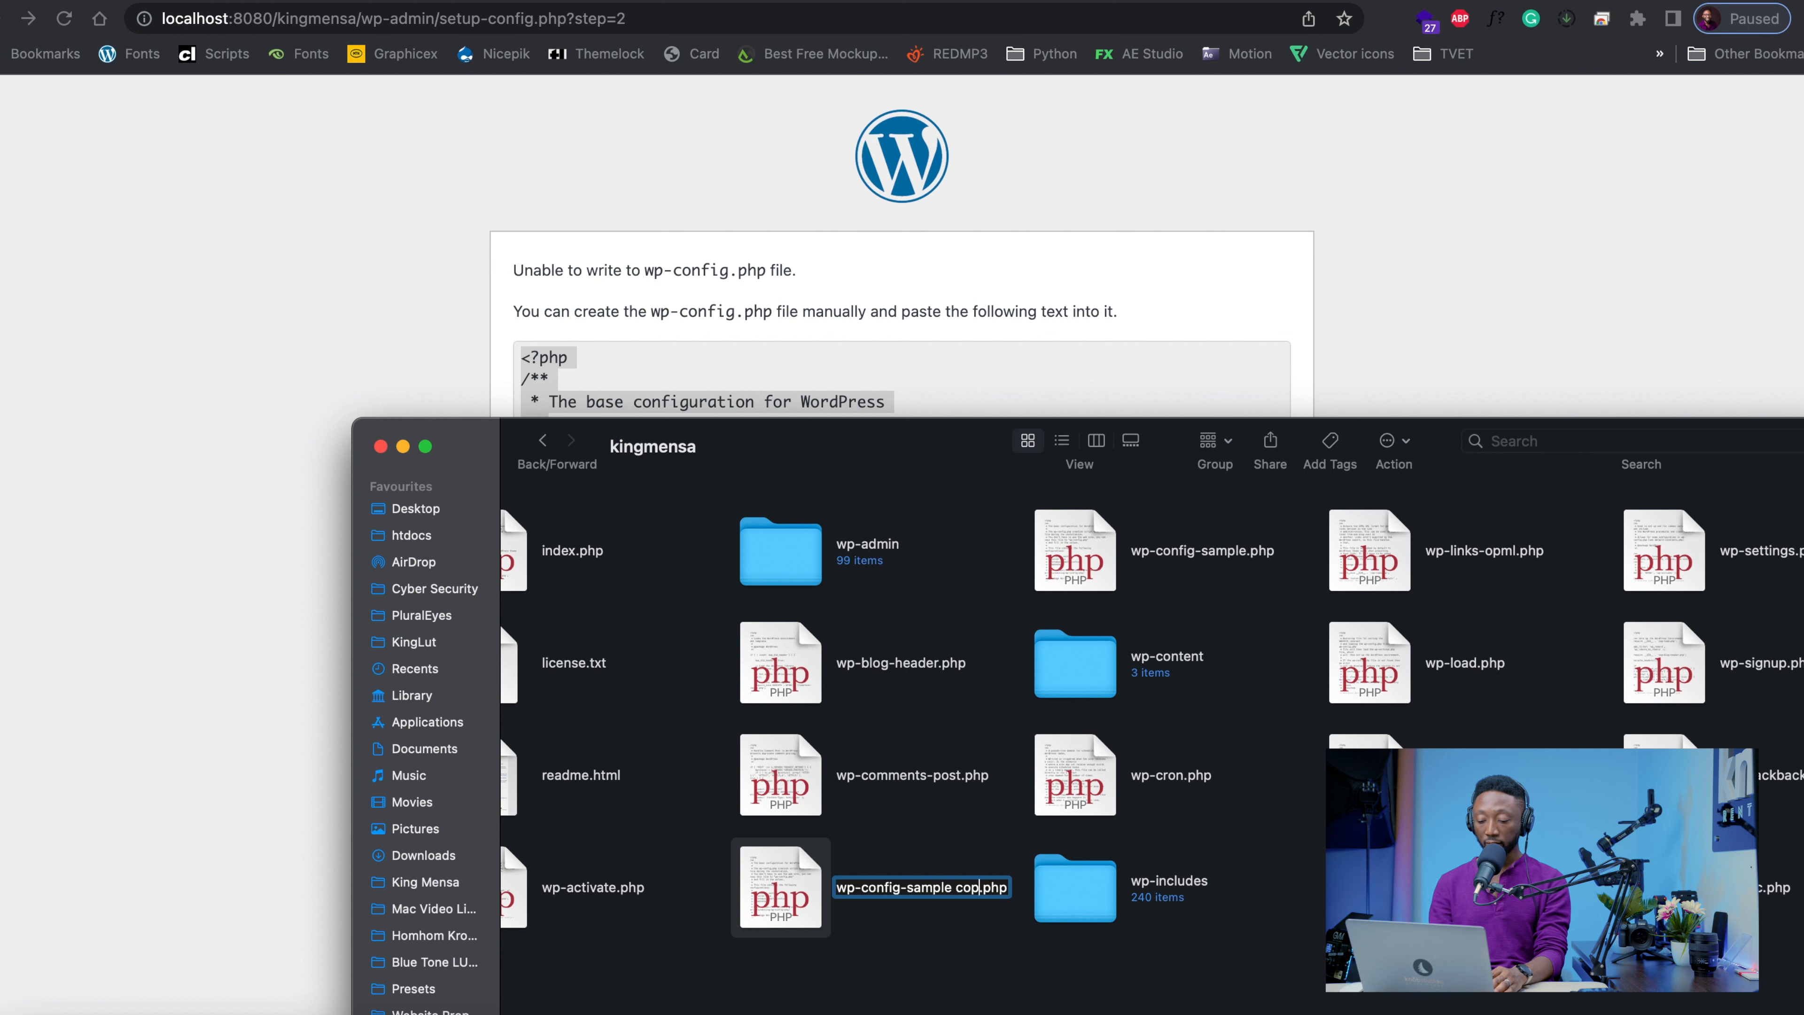
pyautogui.press('BackSpace')
pyautogui.press('BackSpace')
pyautogui.press('BackSpace')
pyautogui.press('BackSpace')
pyautogui.press('BackSpace')
pyautogui.press('BackSpace')
pyautogui.press('BackSpace')
pyautogui.press('BackSpace')
pyautogui.press('BackSpace')
pyautogui.press('BackSpace')
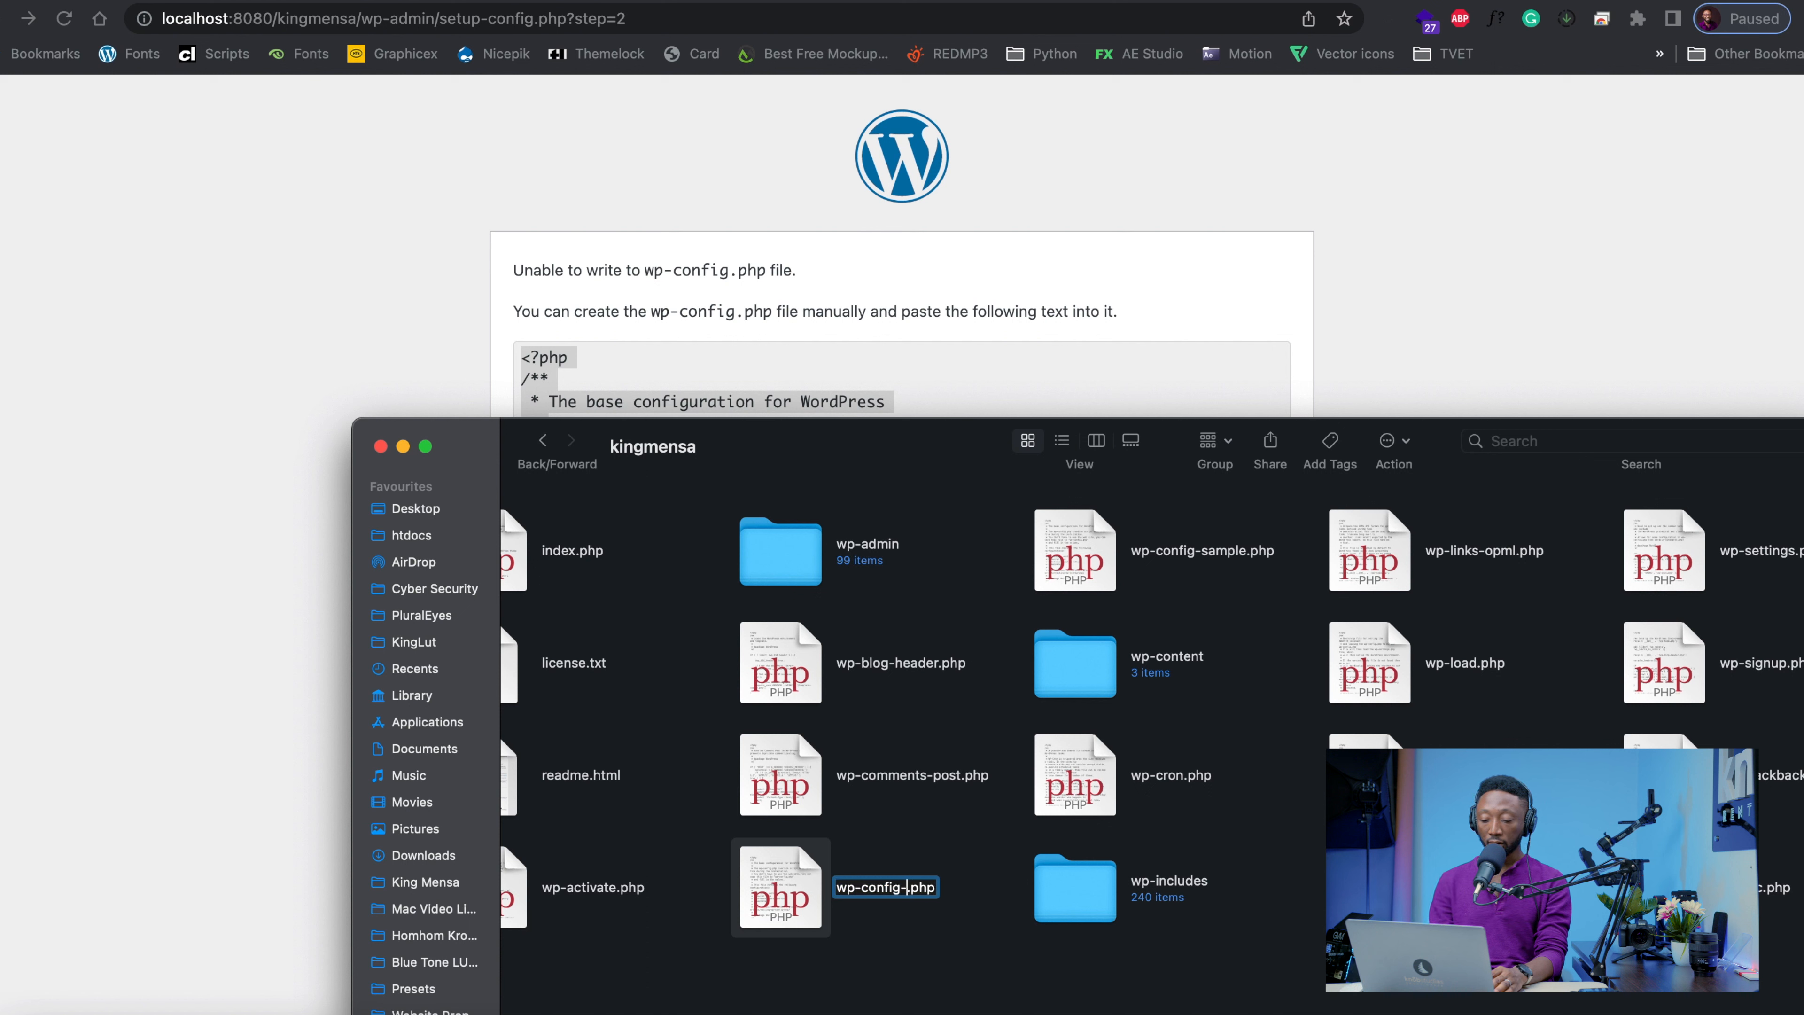
pyautogui.press('BackSpace')
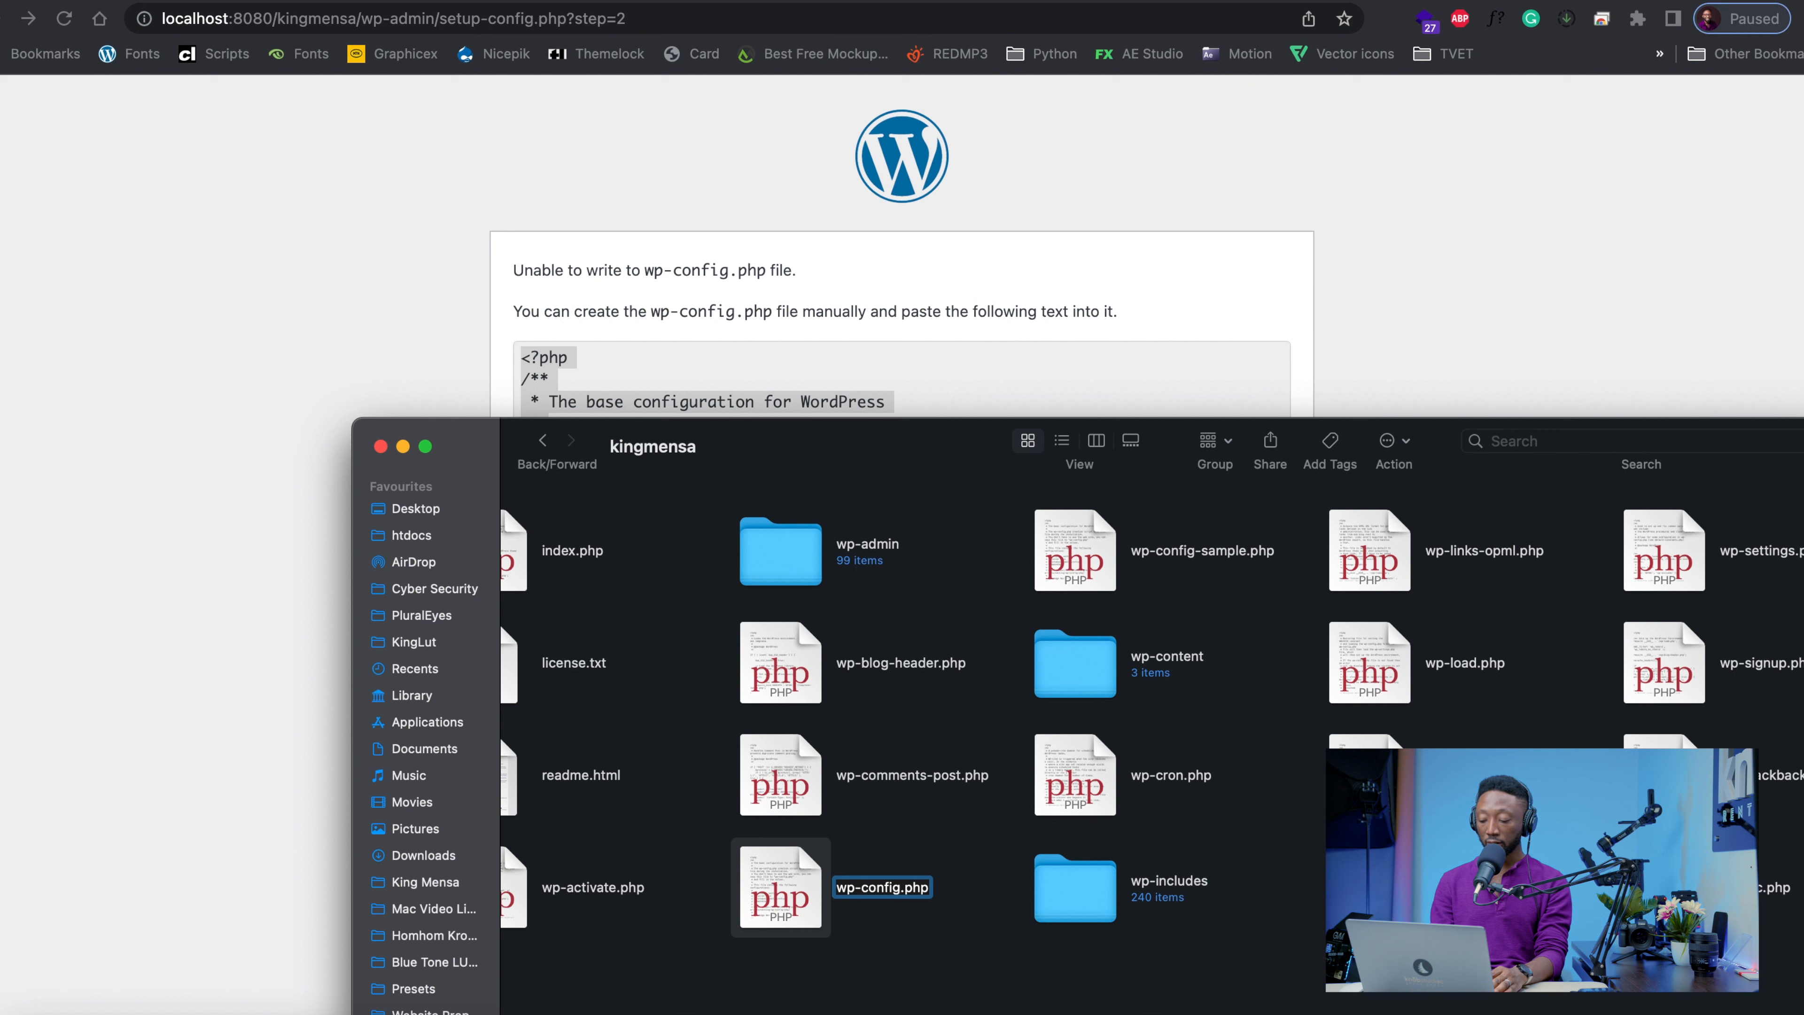
pyautogui.press('Return')
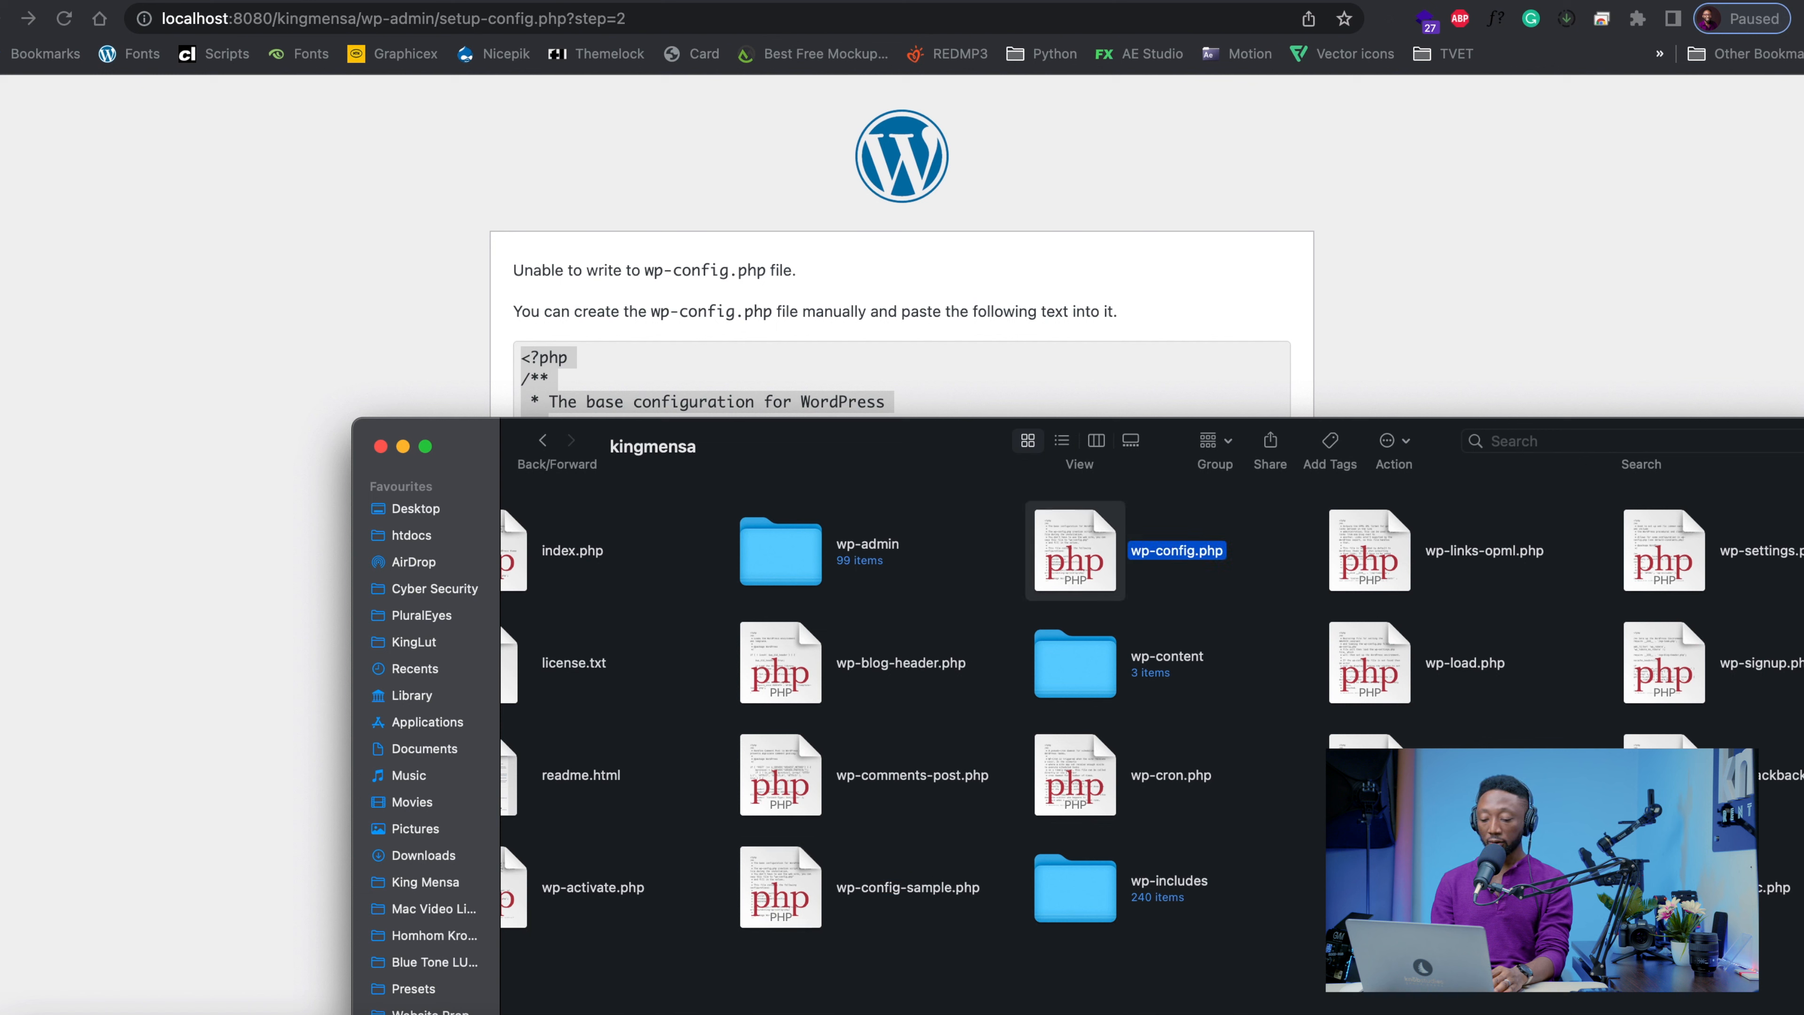
pyautogui.hscroll(1, 963, 907)
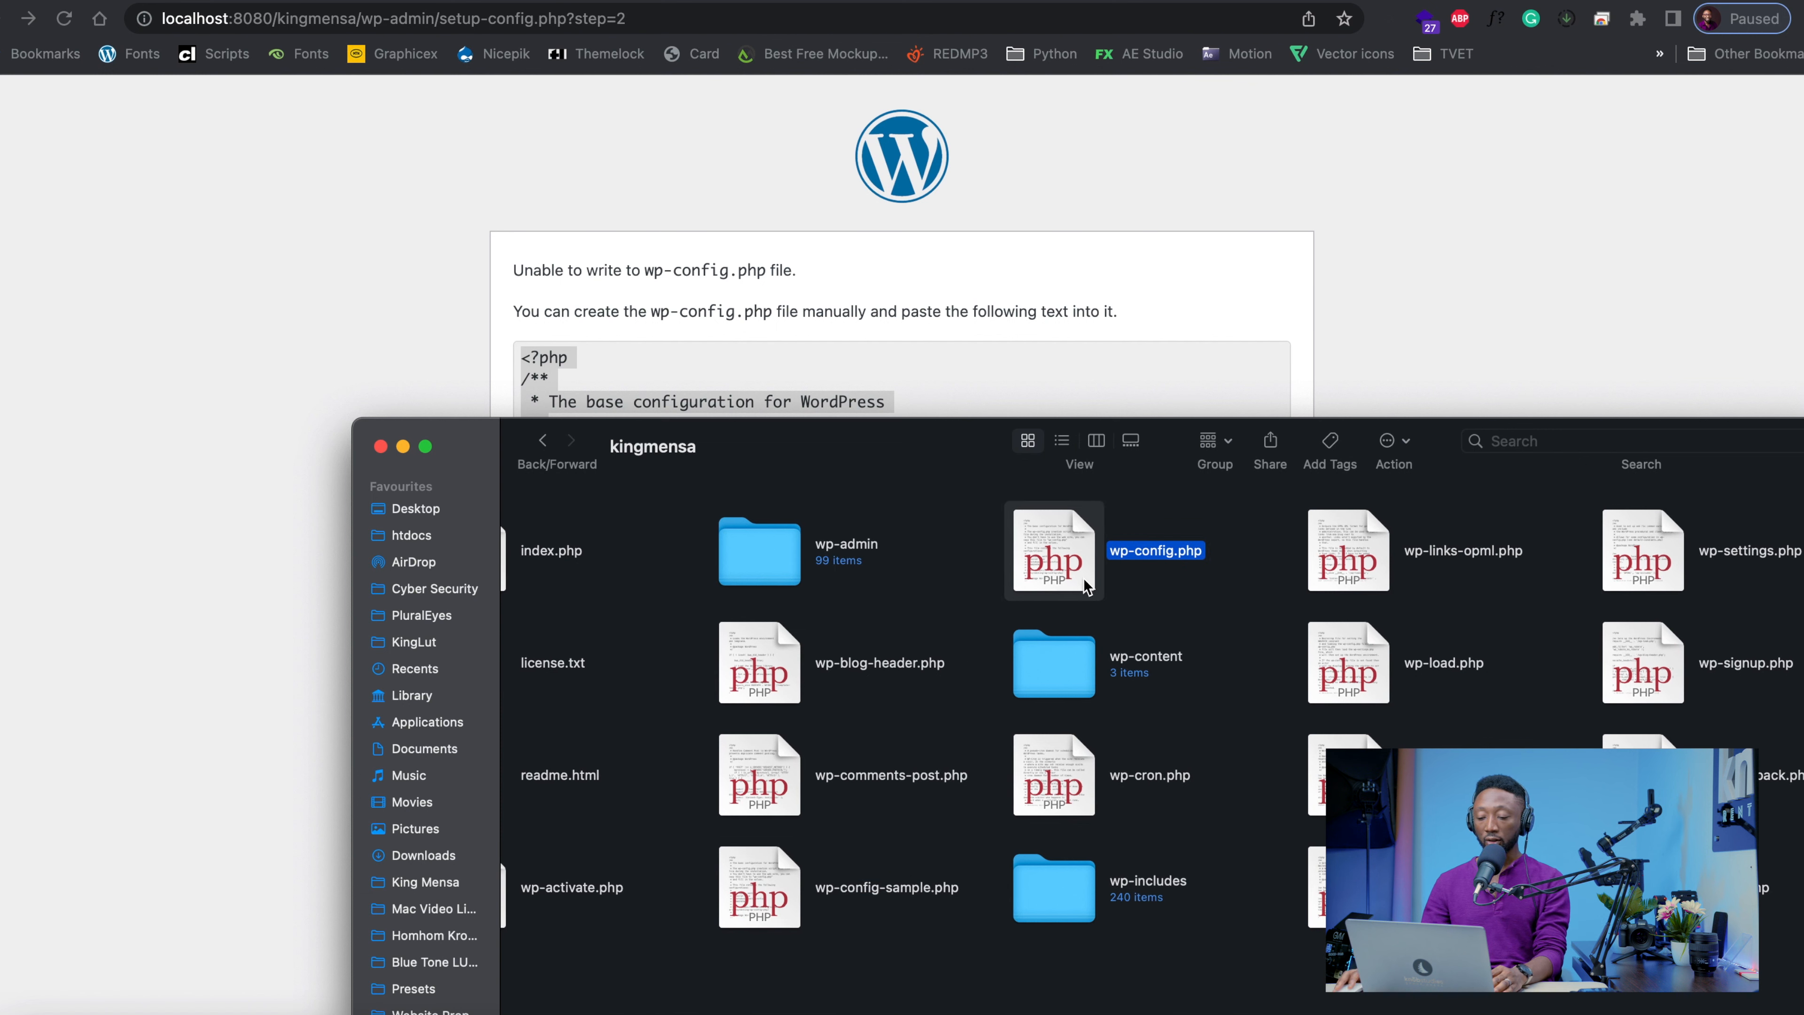
pyautogui.rightClick(1022, 539)
pyautogui.moveTo(1080, 568)
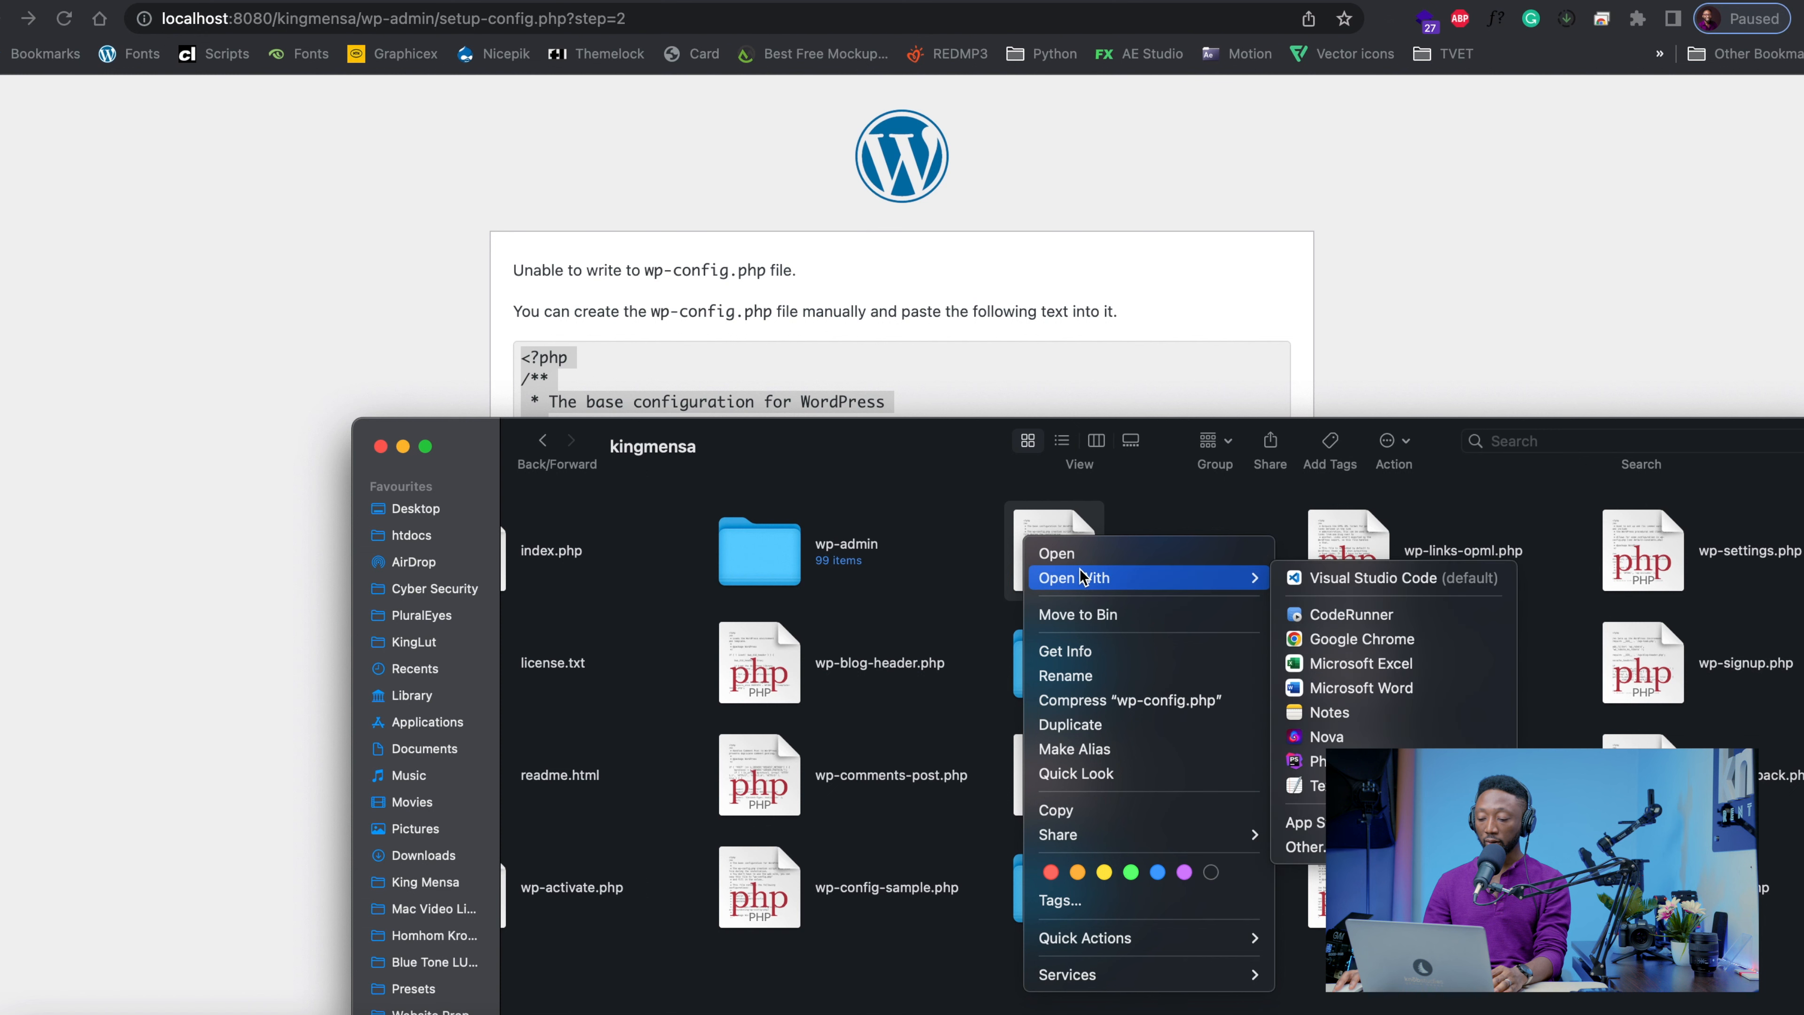
pyautogui.click(885, 597)
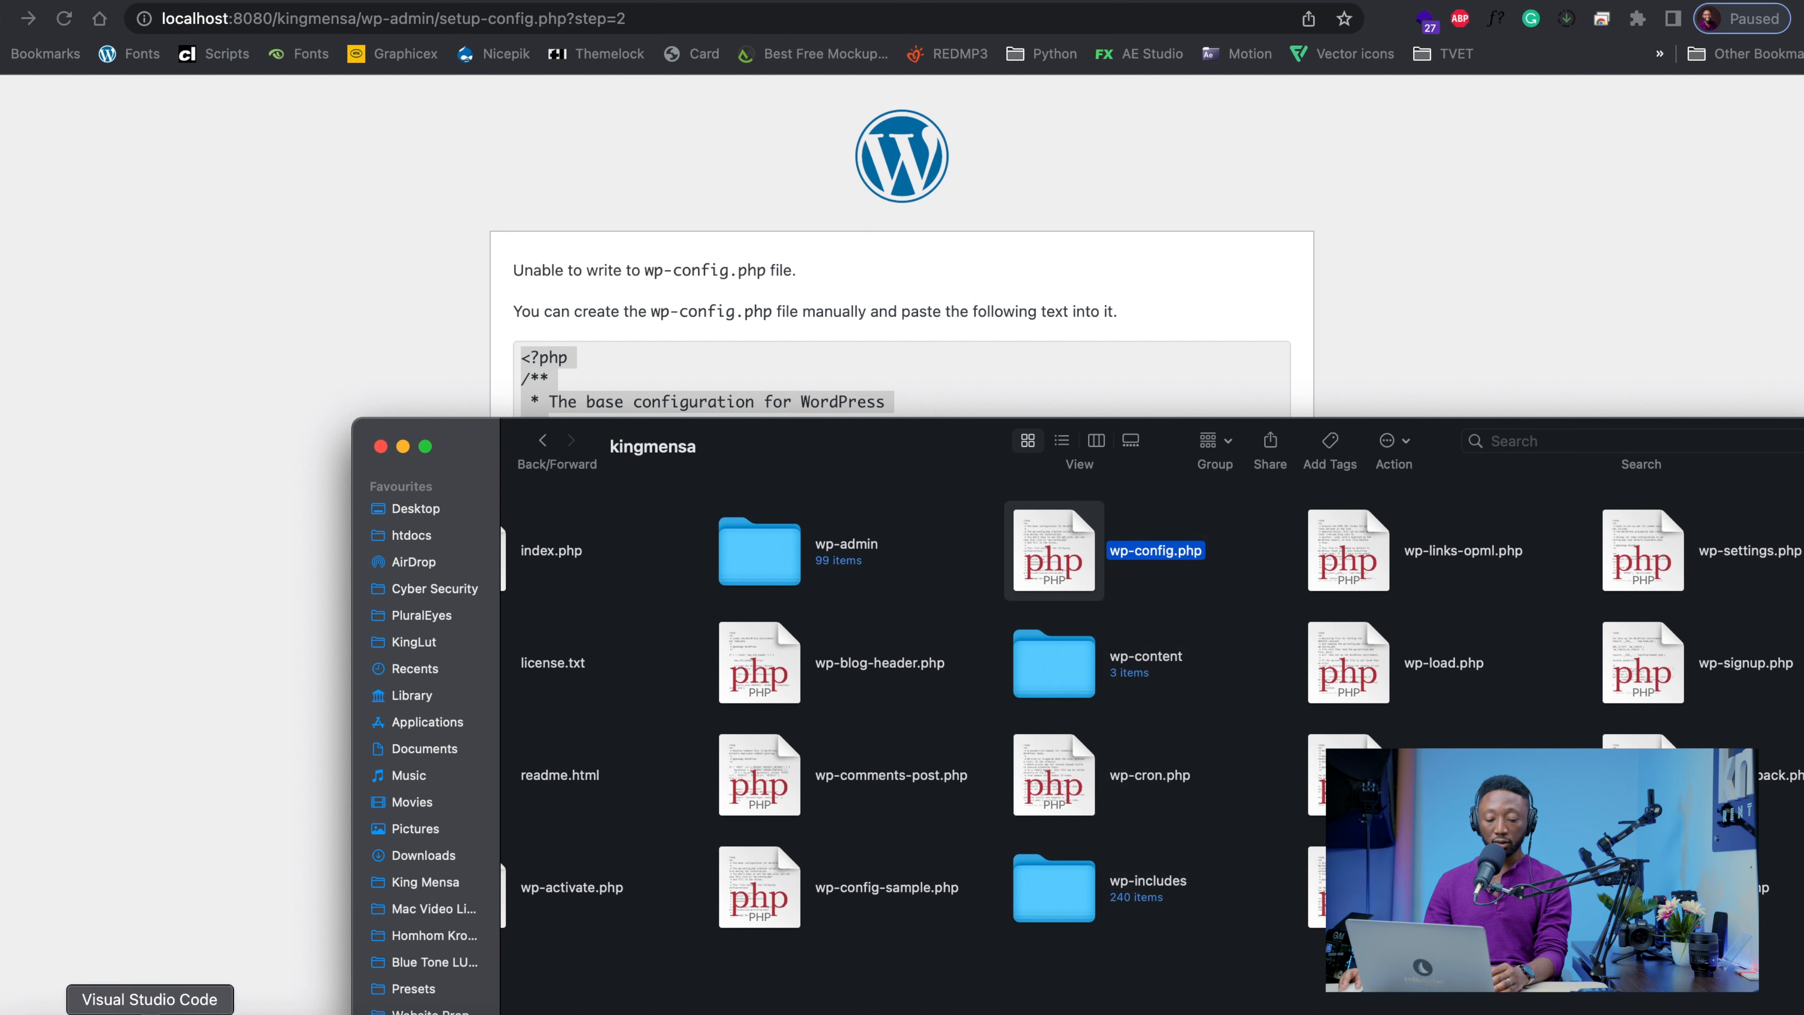
# Switch to Visual Studio Code, close the two open editors and open wp-config.php from the kingmensa folder
pyautogui.click(149, 1012)
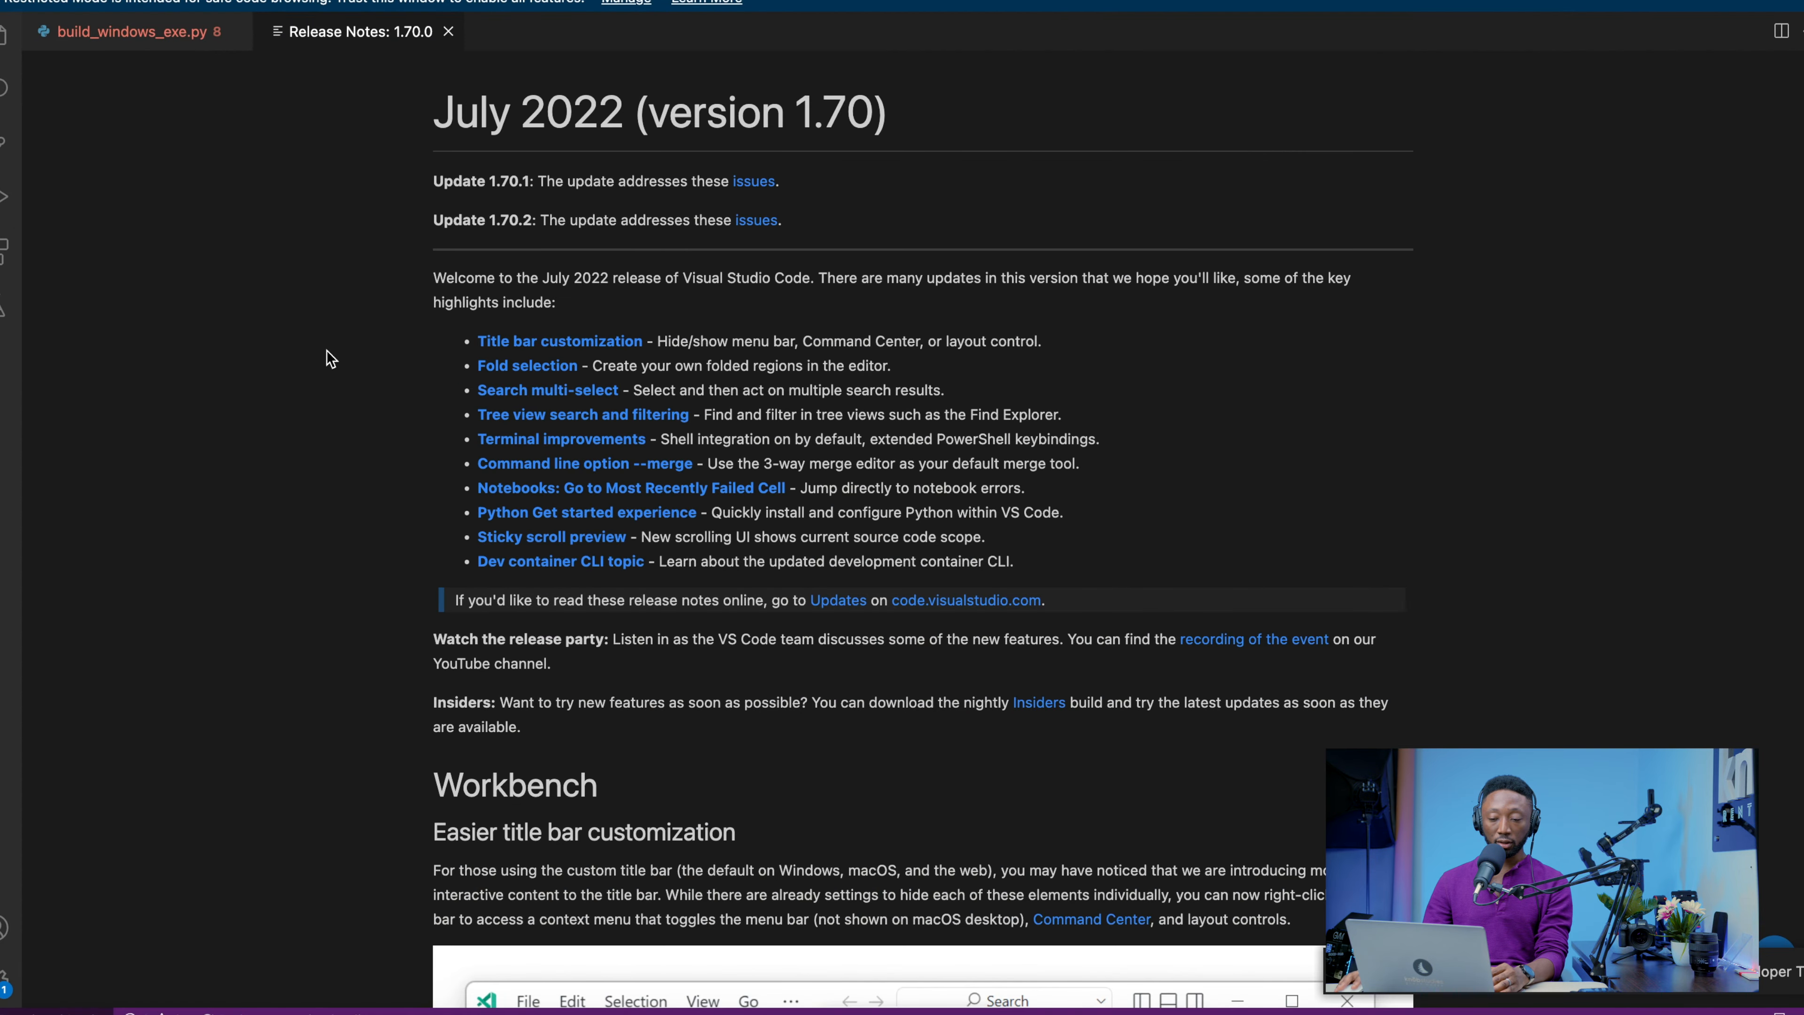
pyautogui.click(448, 31)
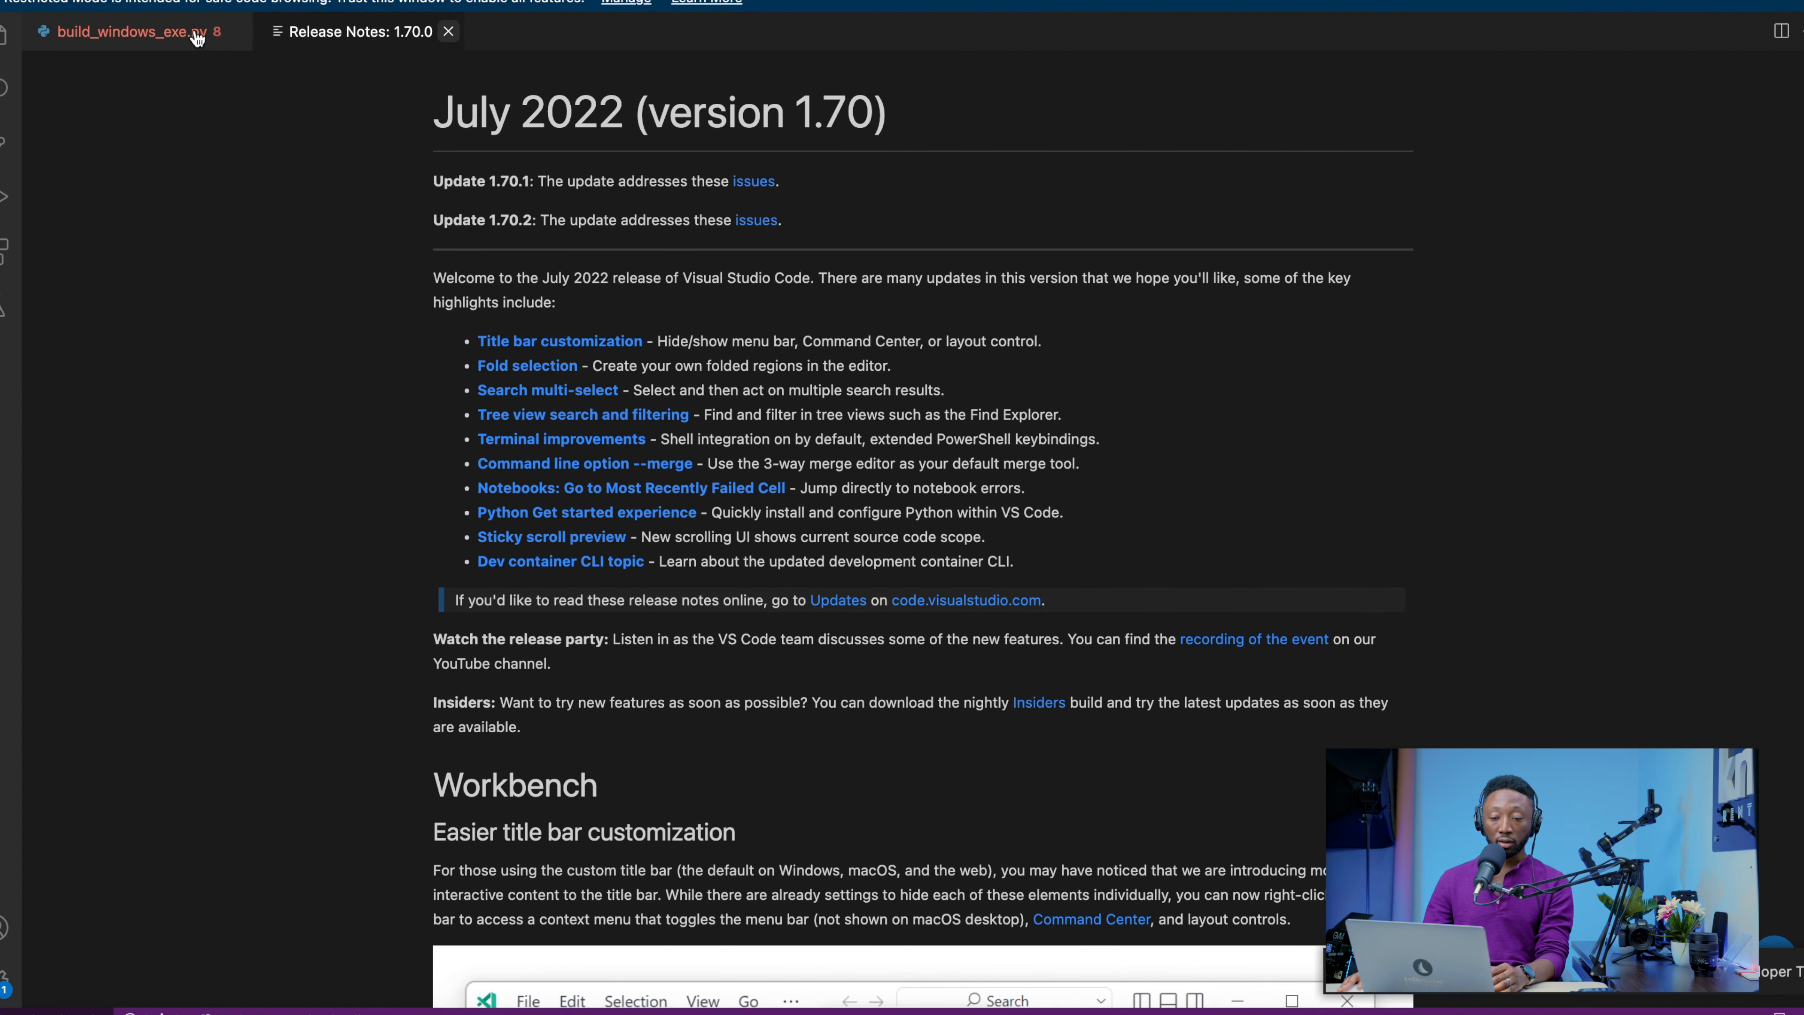
pyautogui.click(237, 31)
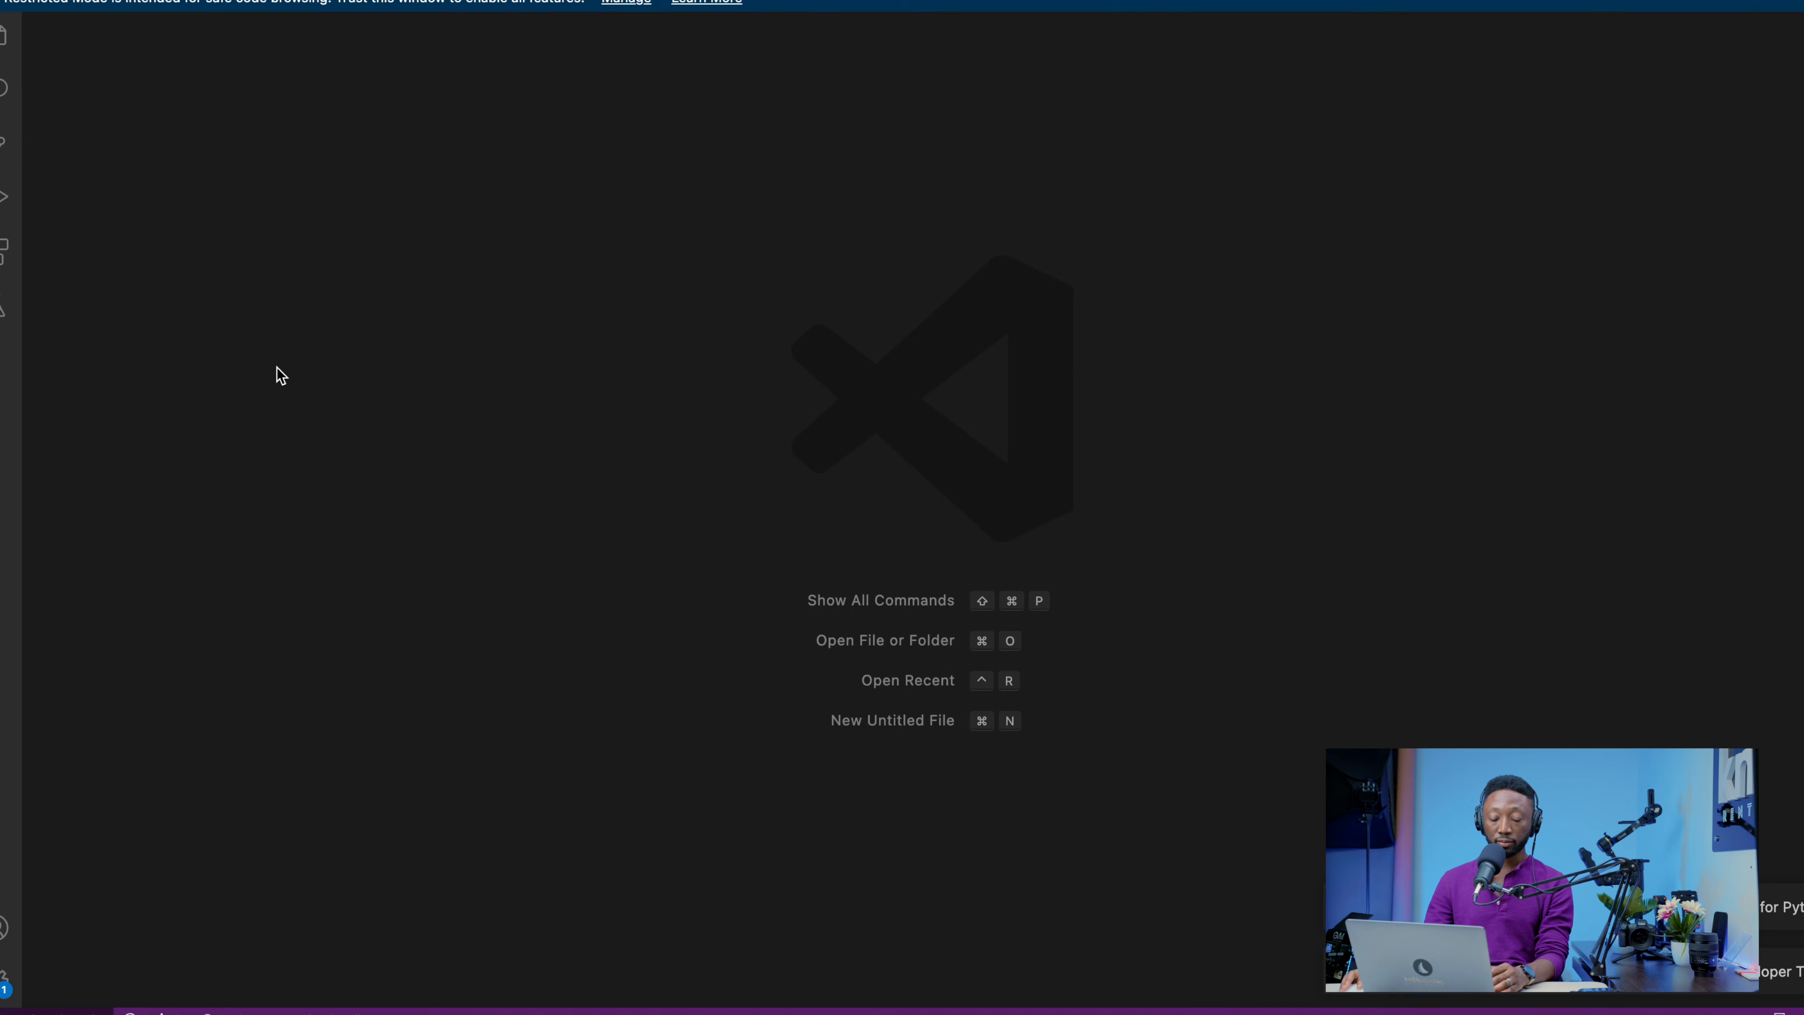
pyautogui.click(21, 1010)
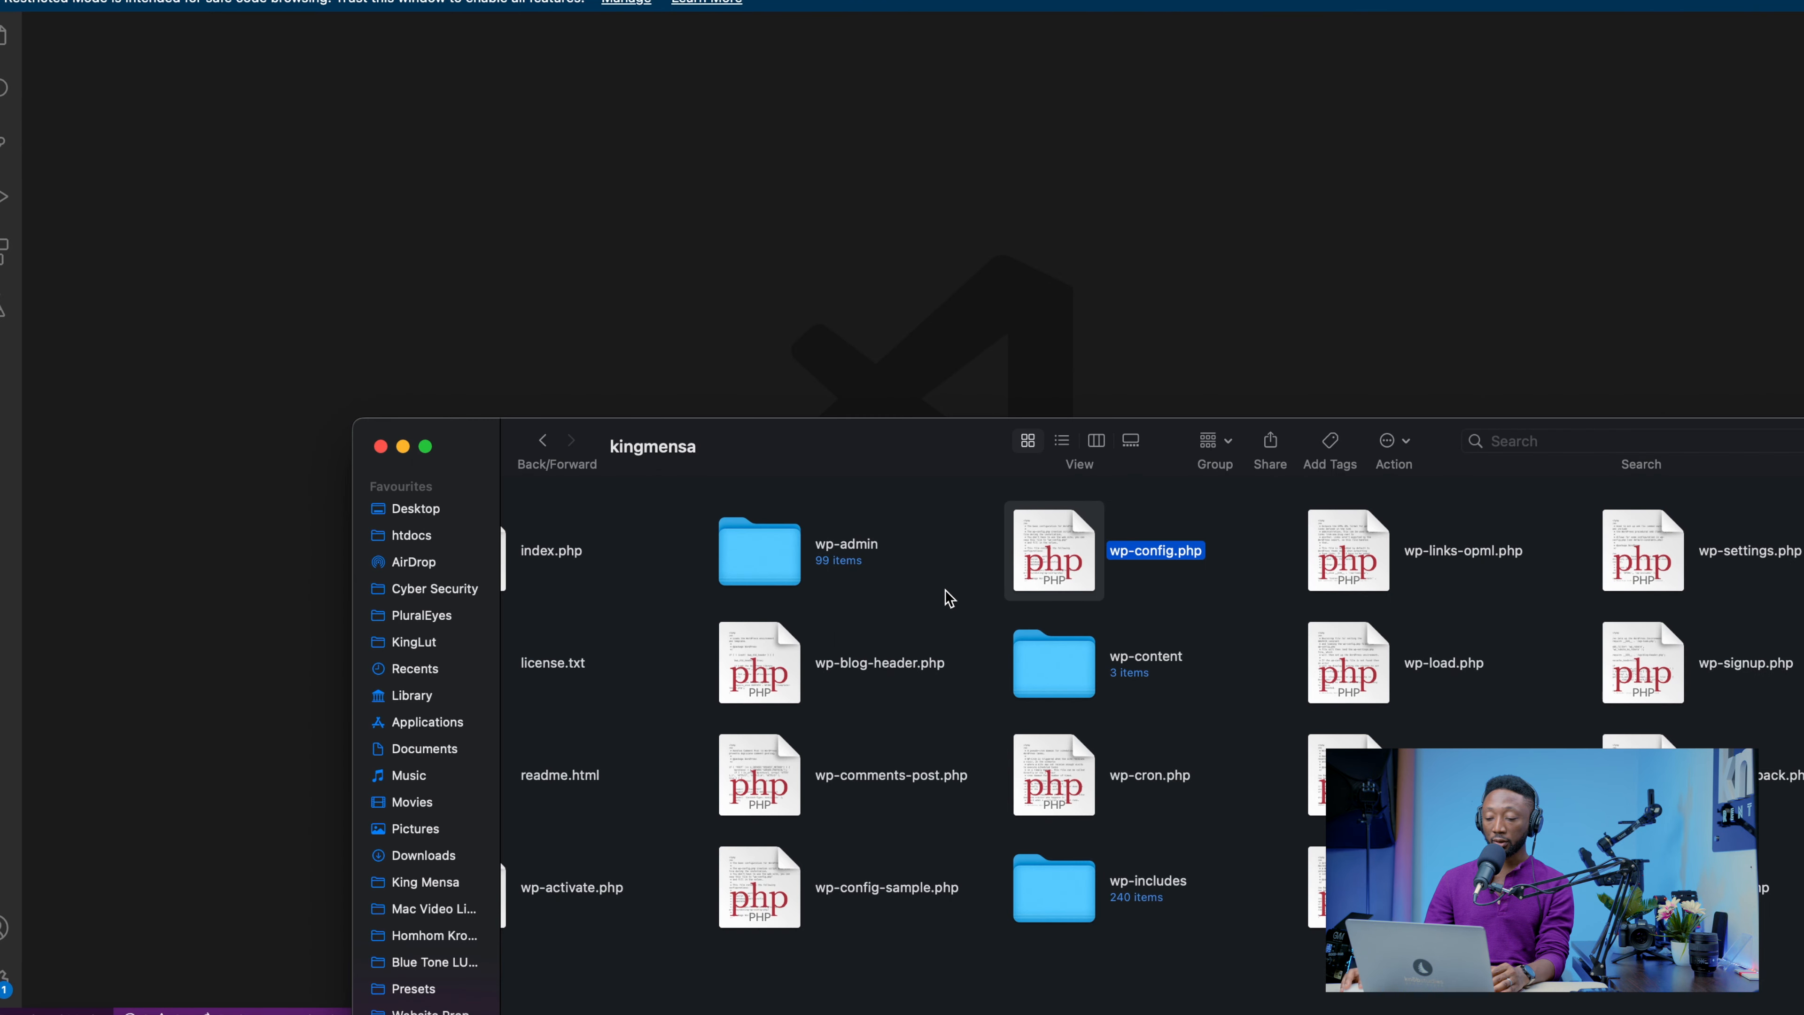
pyautogui.moveTo(1039, 558); pyautogui.dragTo(765, 113)
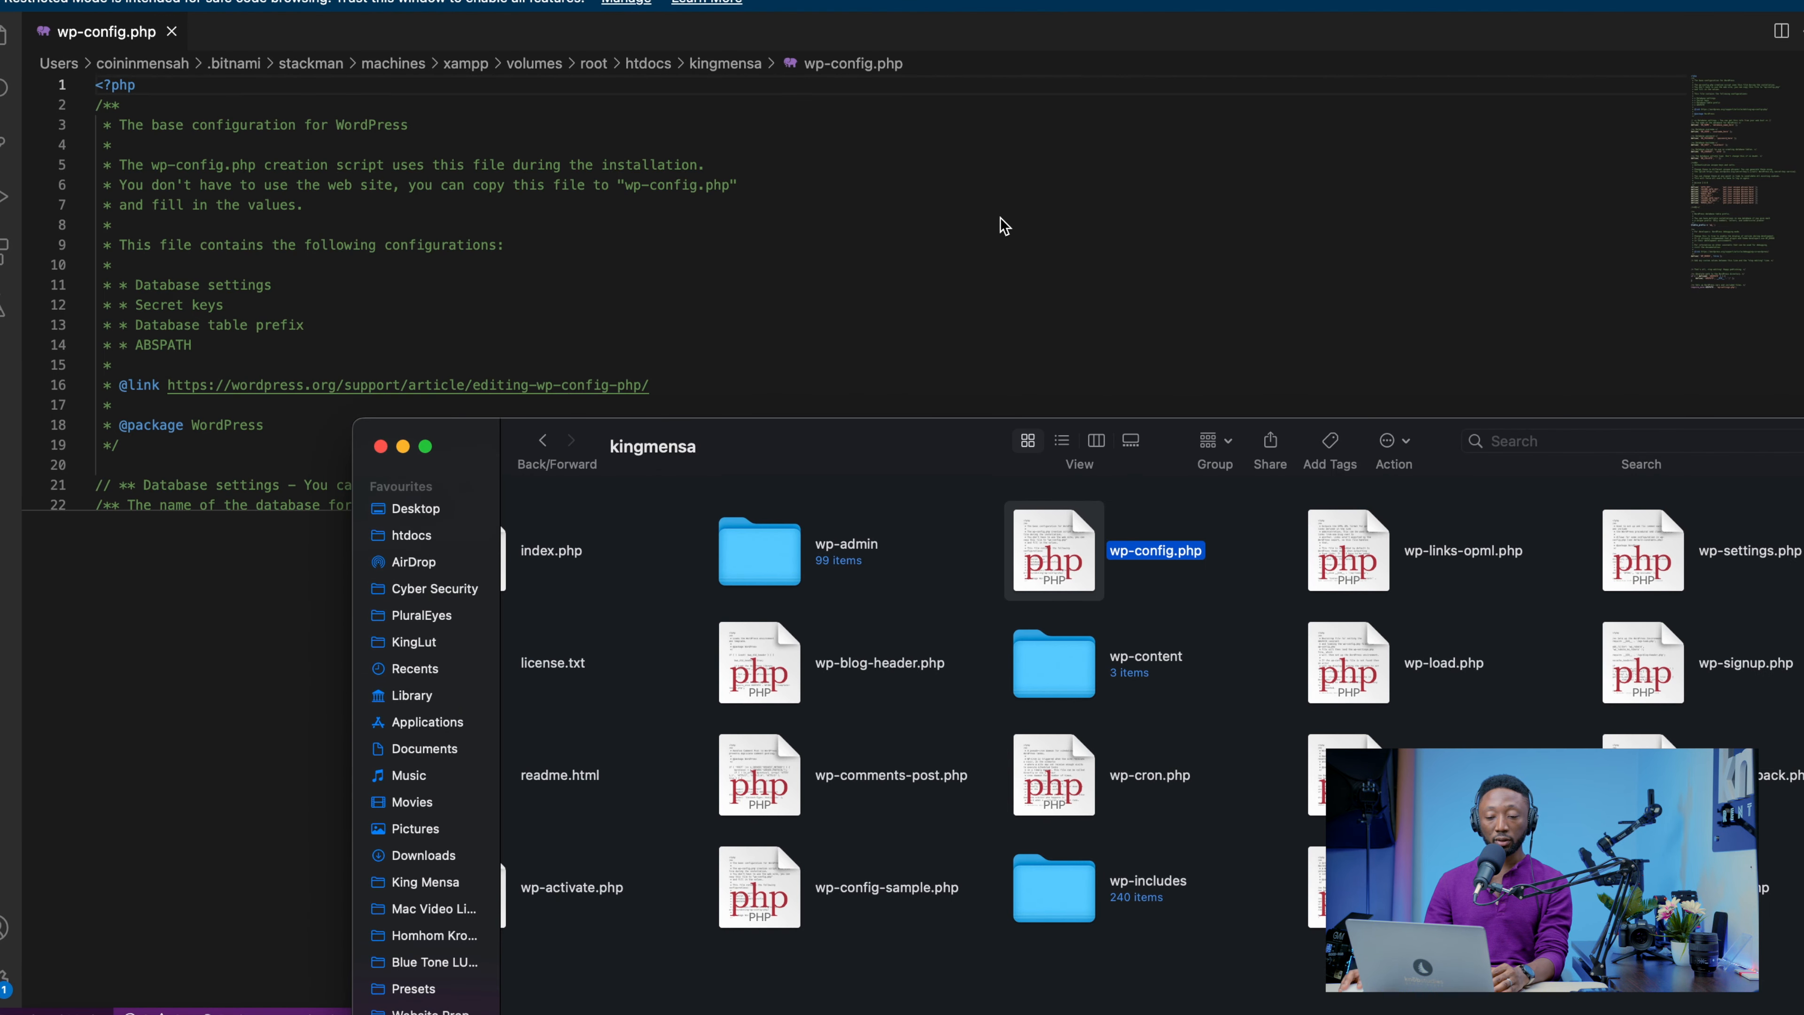
# Delete the entire contents of wp-config.php
pyautogui.click(688, 217)
pyautogui.press('super+a')
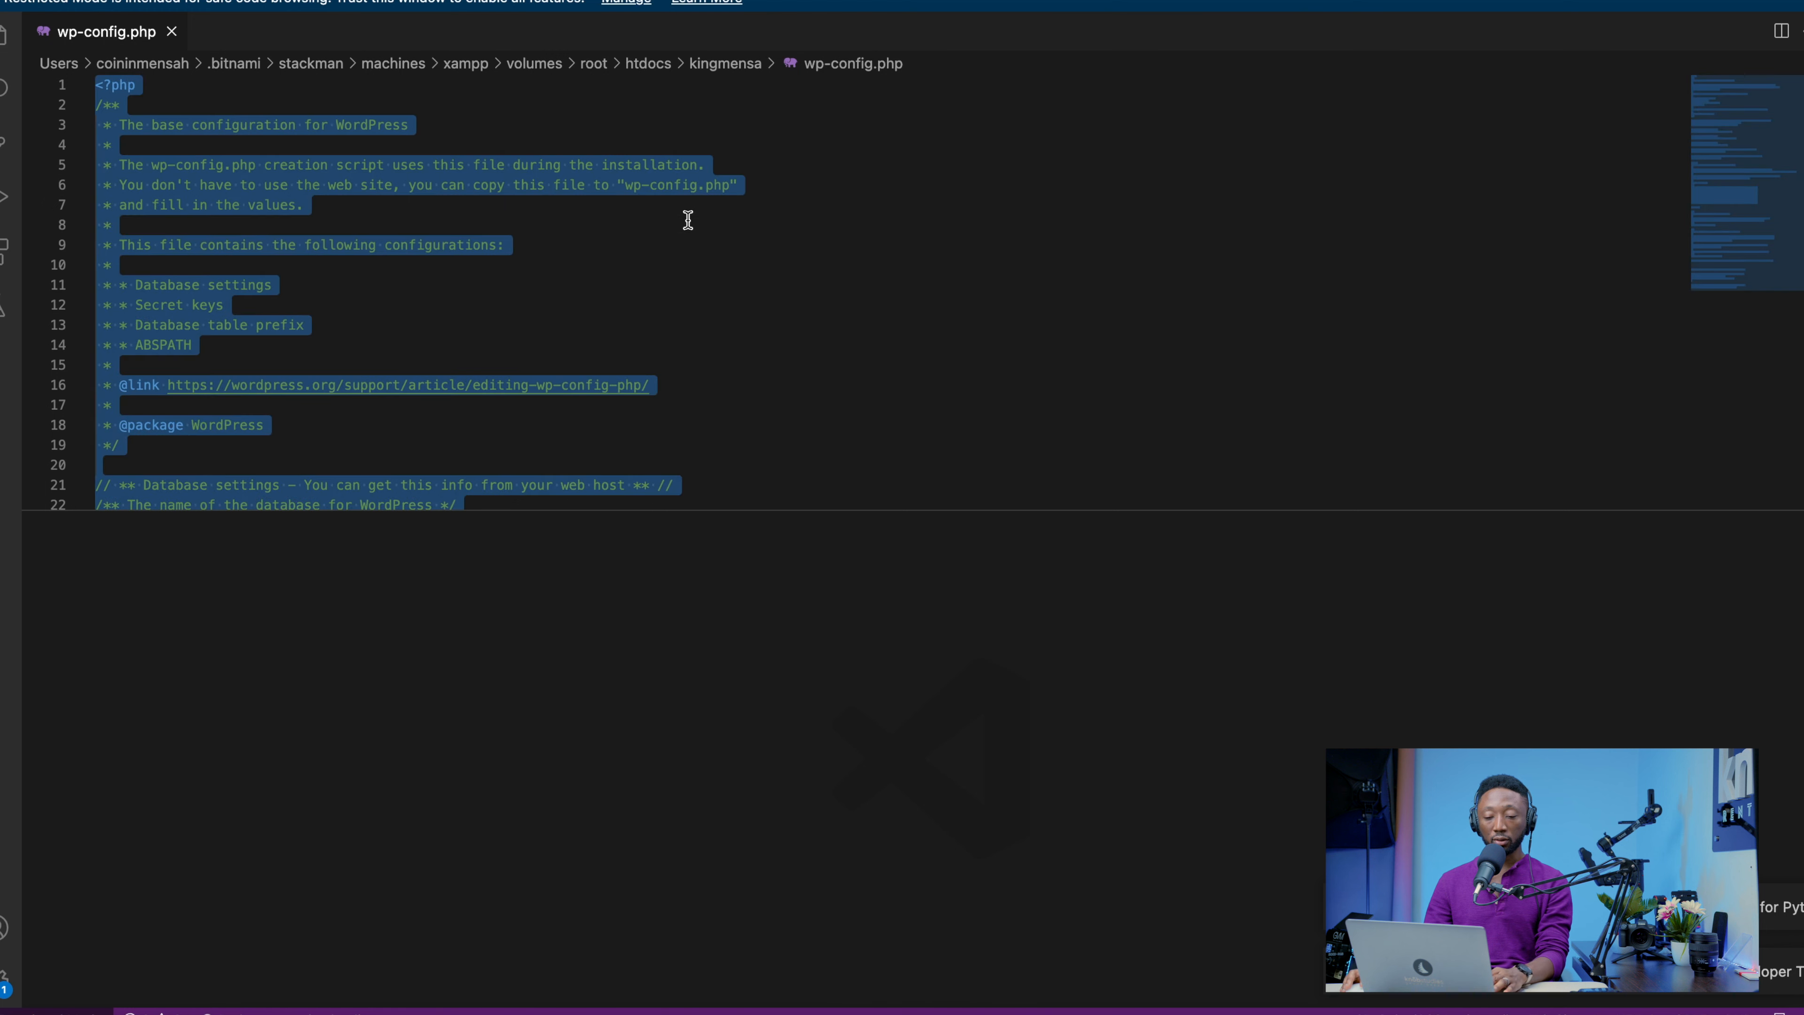
pyautogui.press('BackSpace')
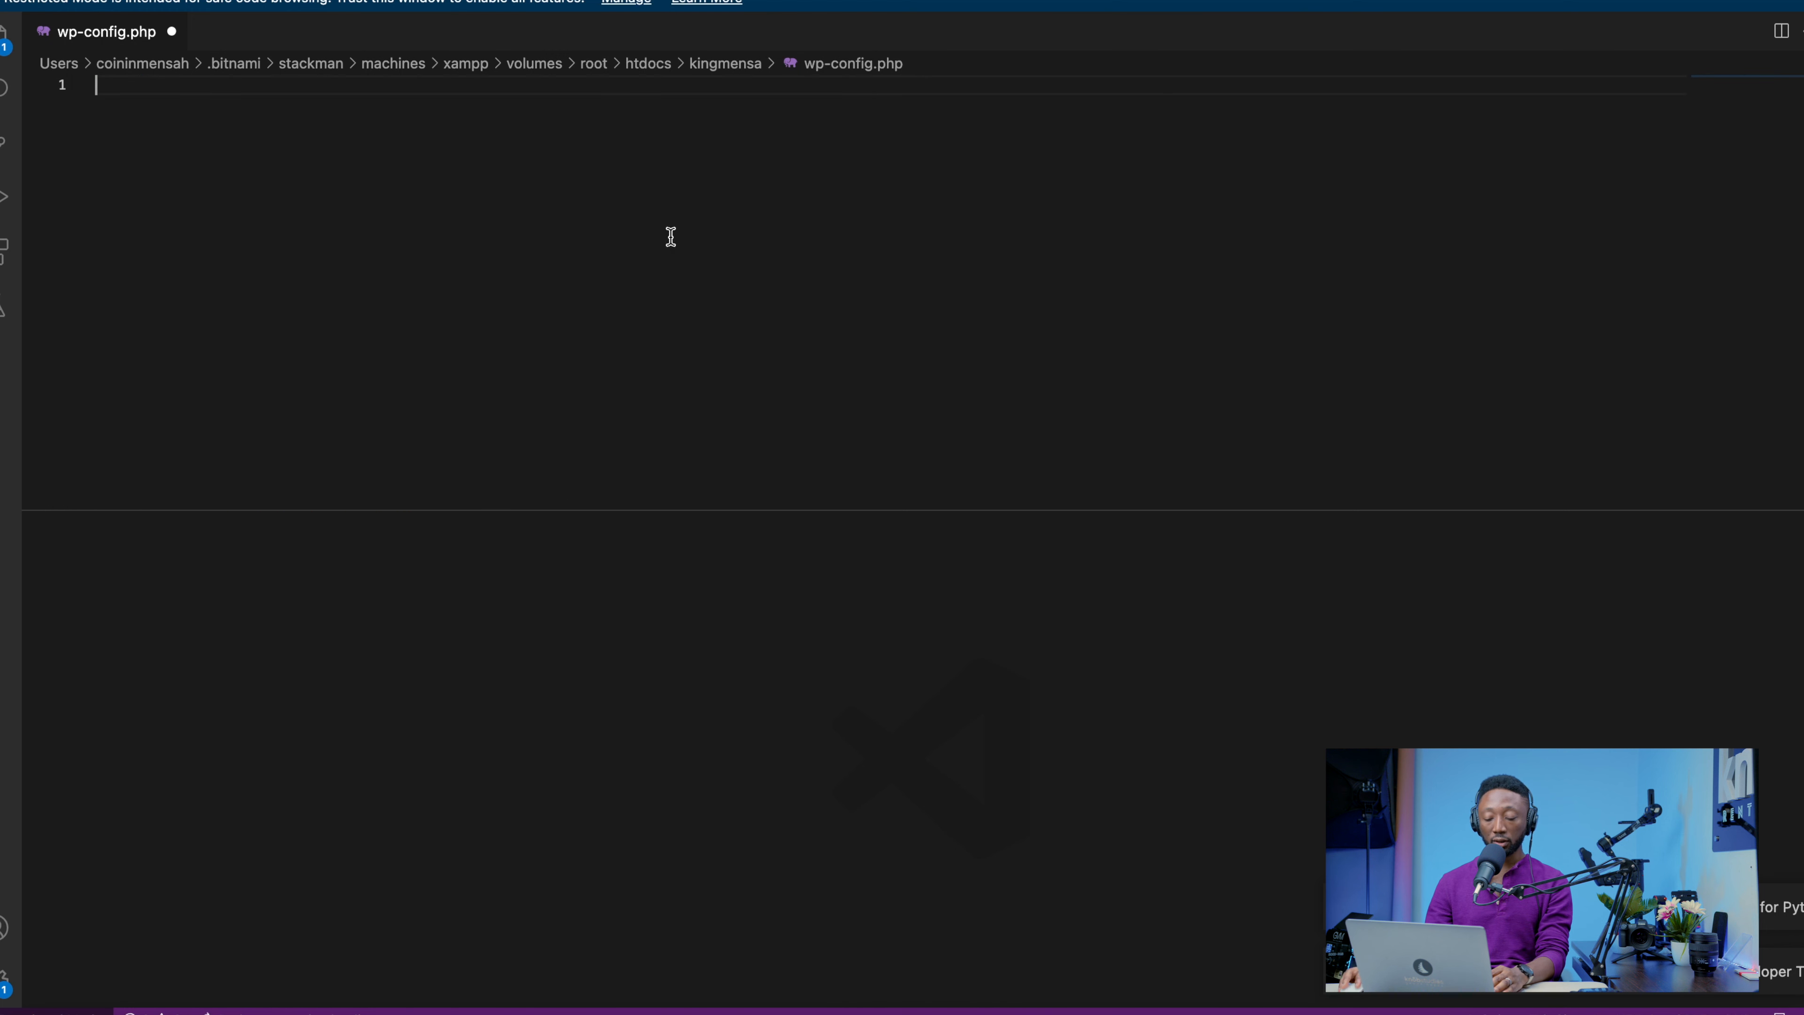
# Switch back to the browser and copy the full generated configuration text from the WordPress setup page again
pyautogui.click(822, 1008)
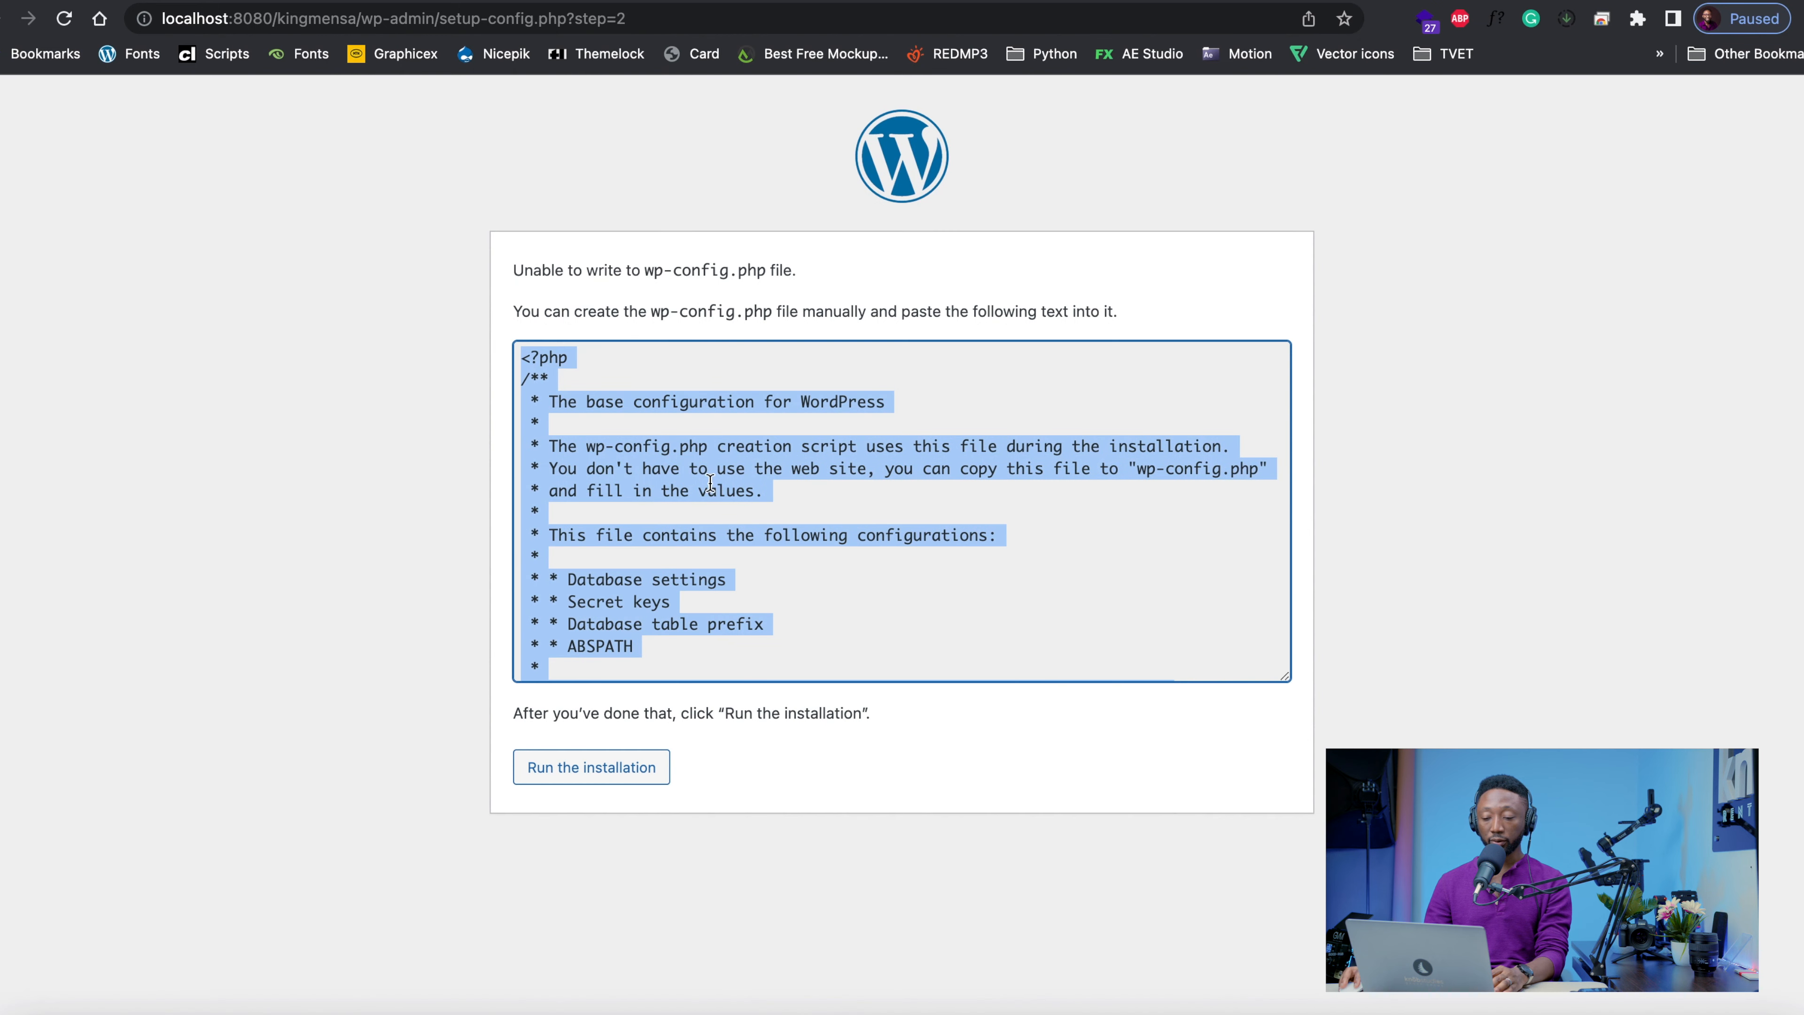
pyautogui.doubleClick(650, 441)
pyautogui.tripleClick(650, 441)
pyautogui.press('super+a')
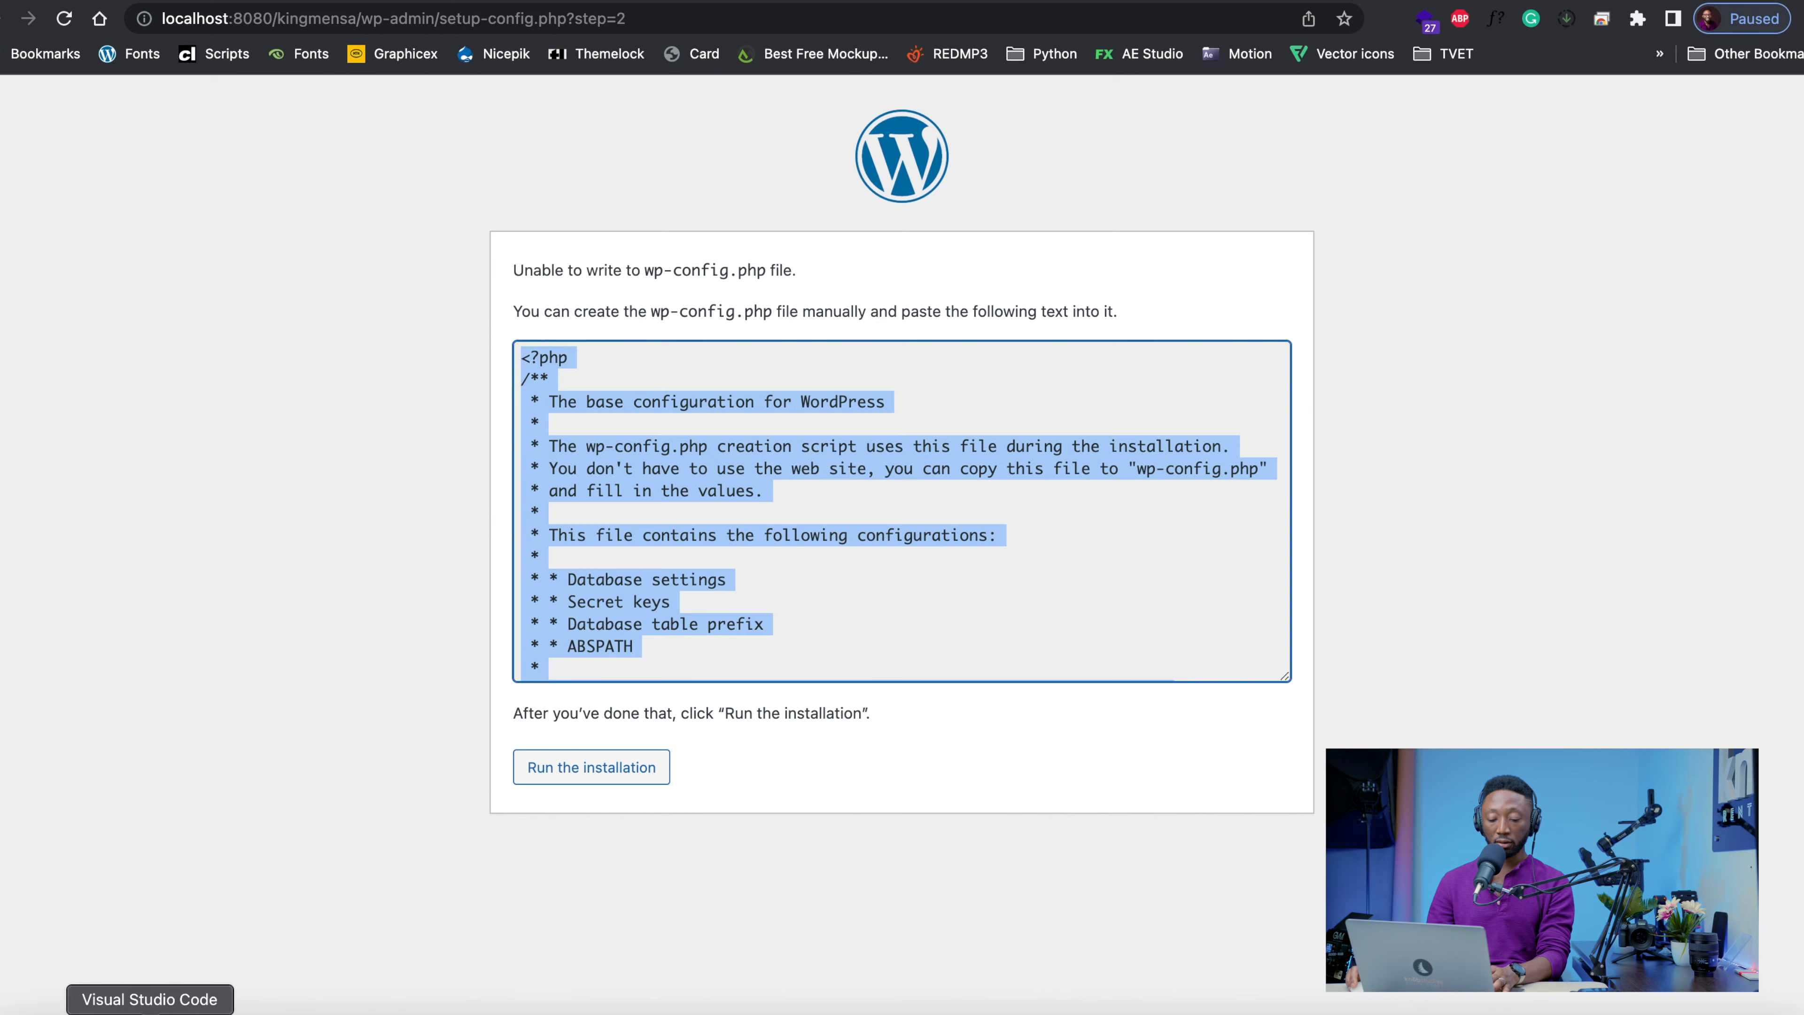
# Return to Visual Studio Code, paste the generated configuration text into the empty wp-config.php and save the file
pyautogui.click(169, 1008)
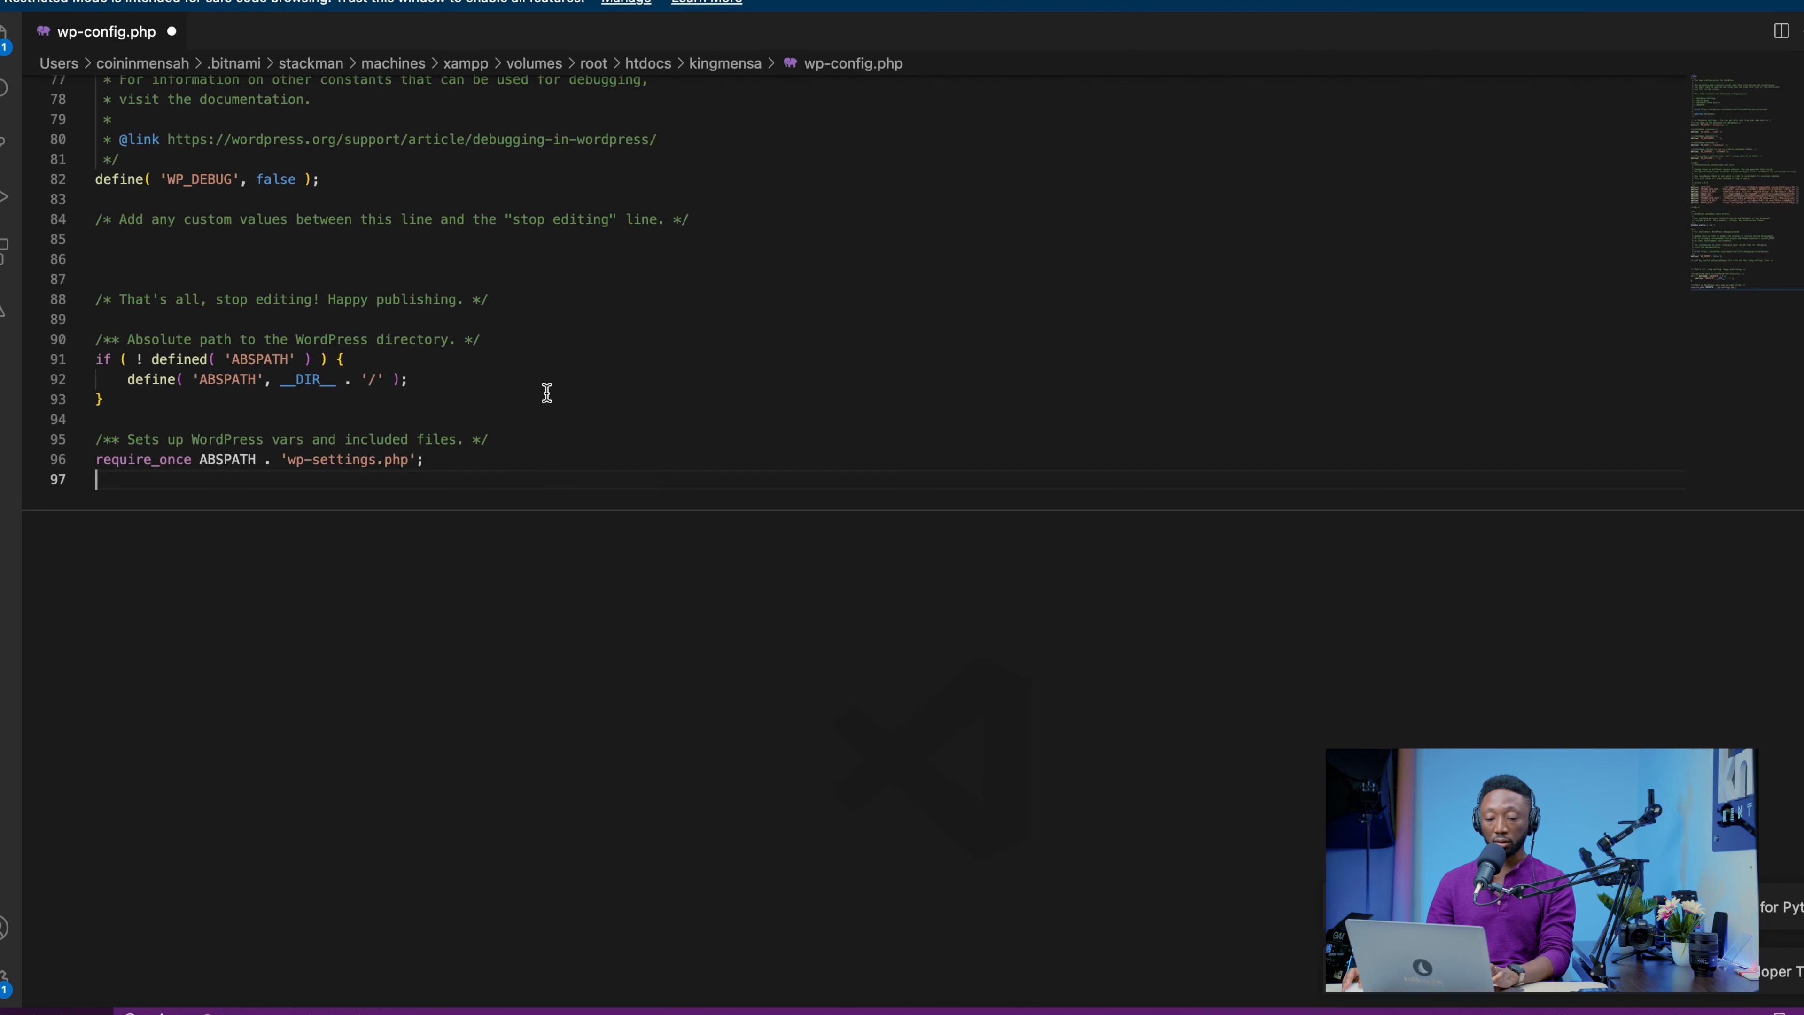
pyautogui.press('super+v')
pyautogui.press('super+s')
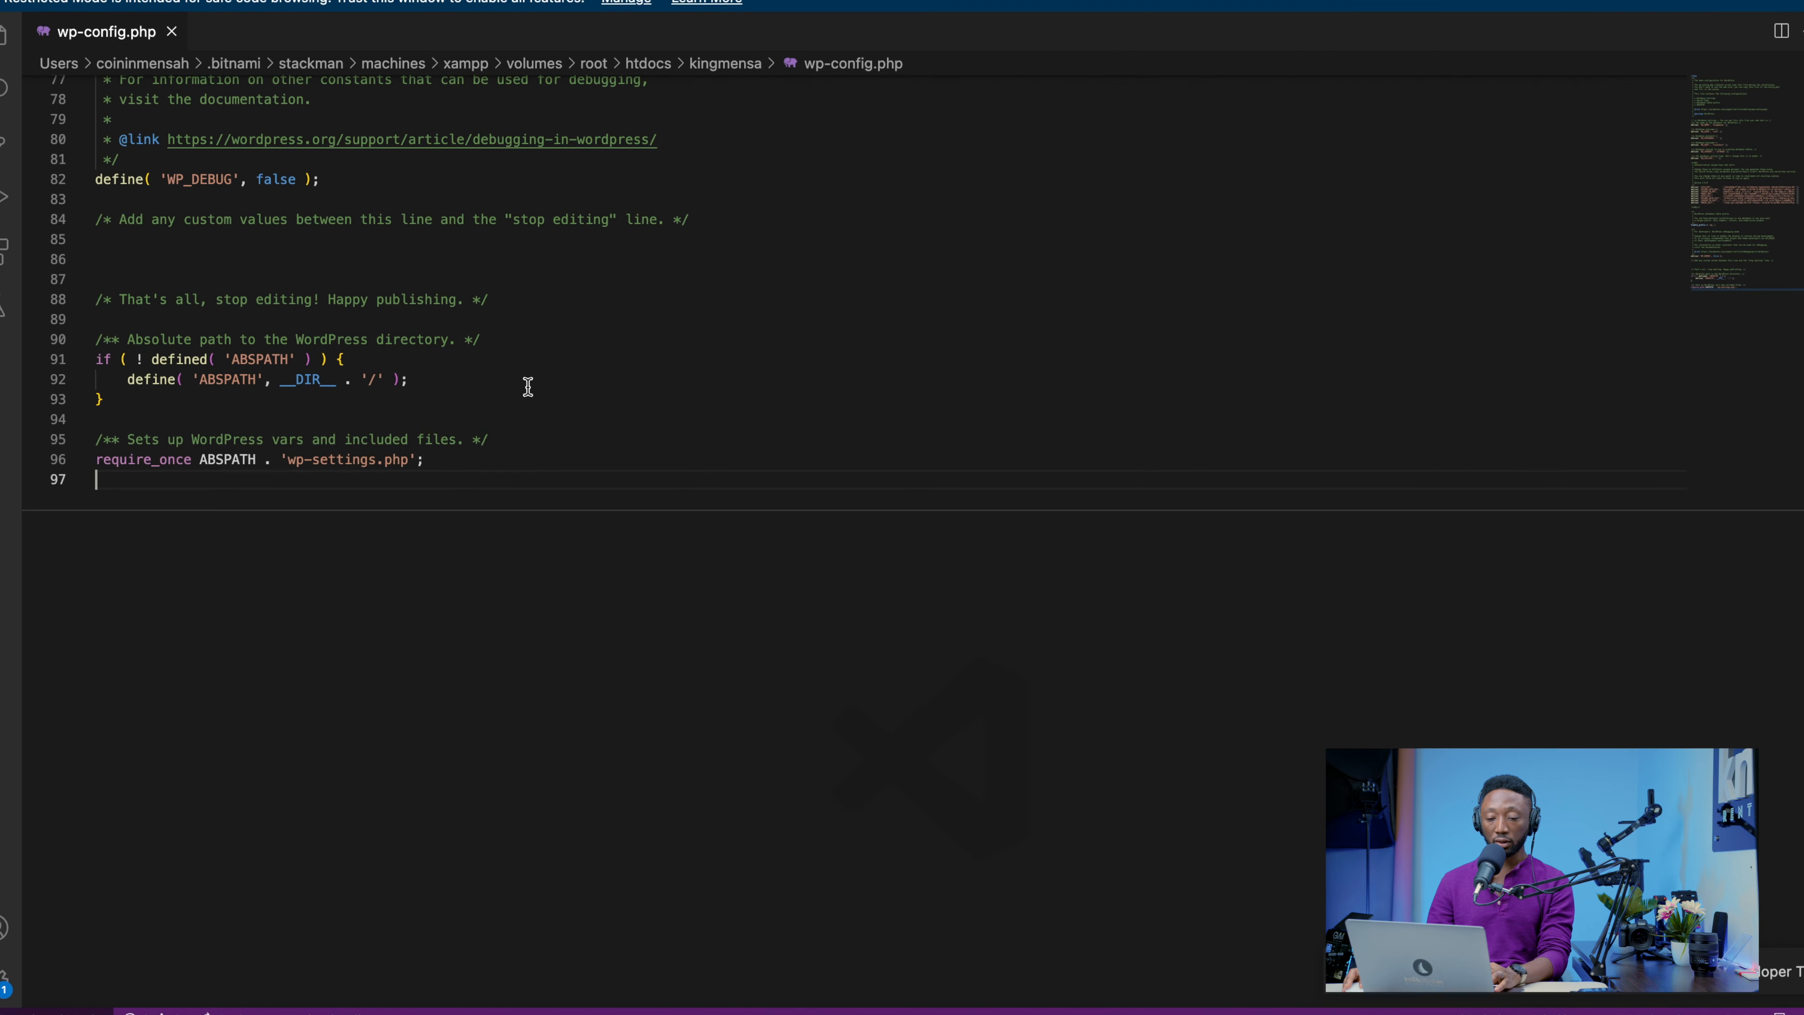
pyautogui.click(96, 1)
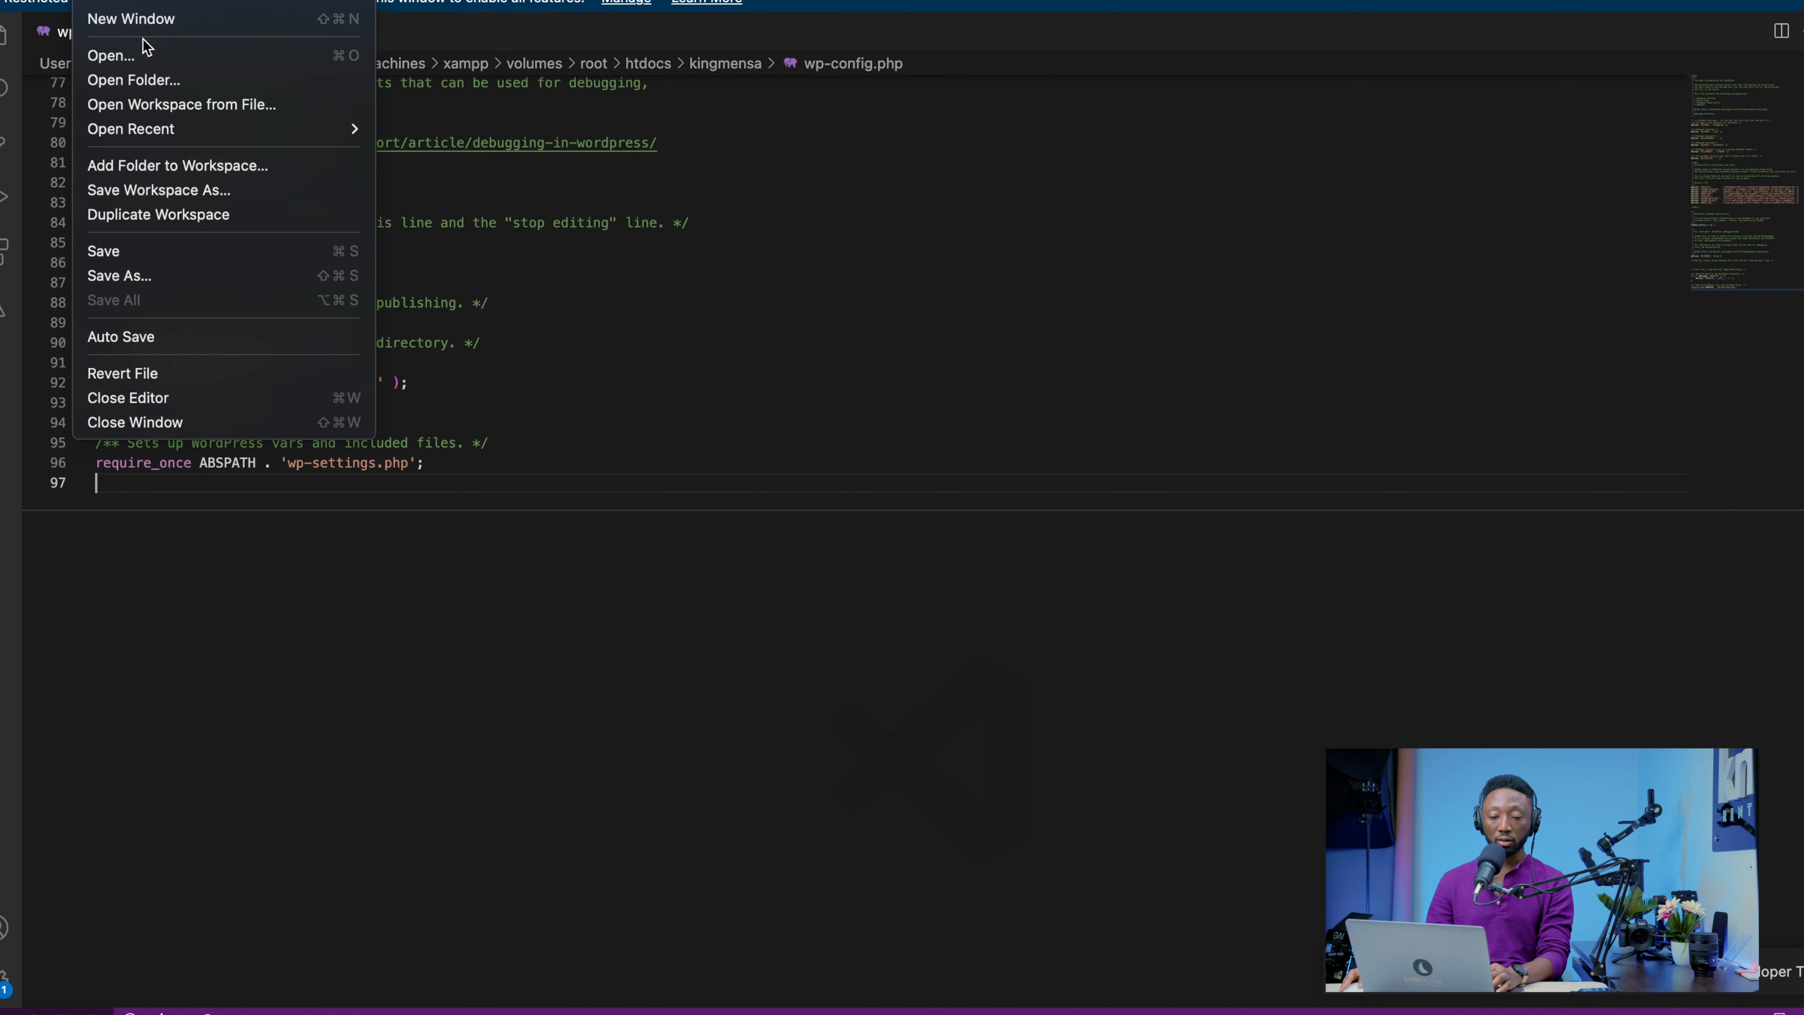
pyautogui.click(114, 253)
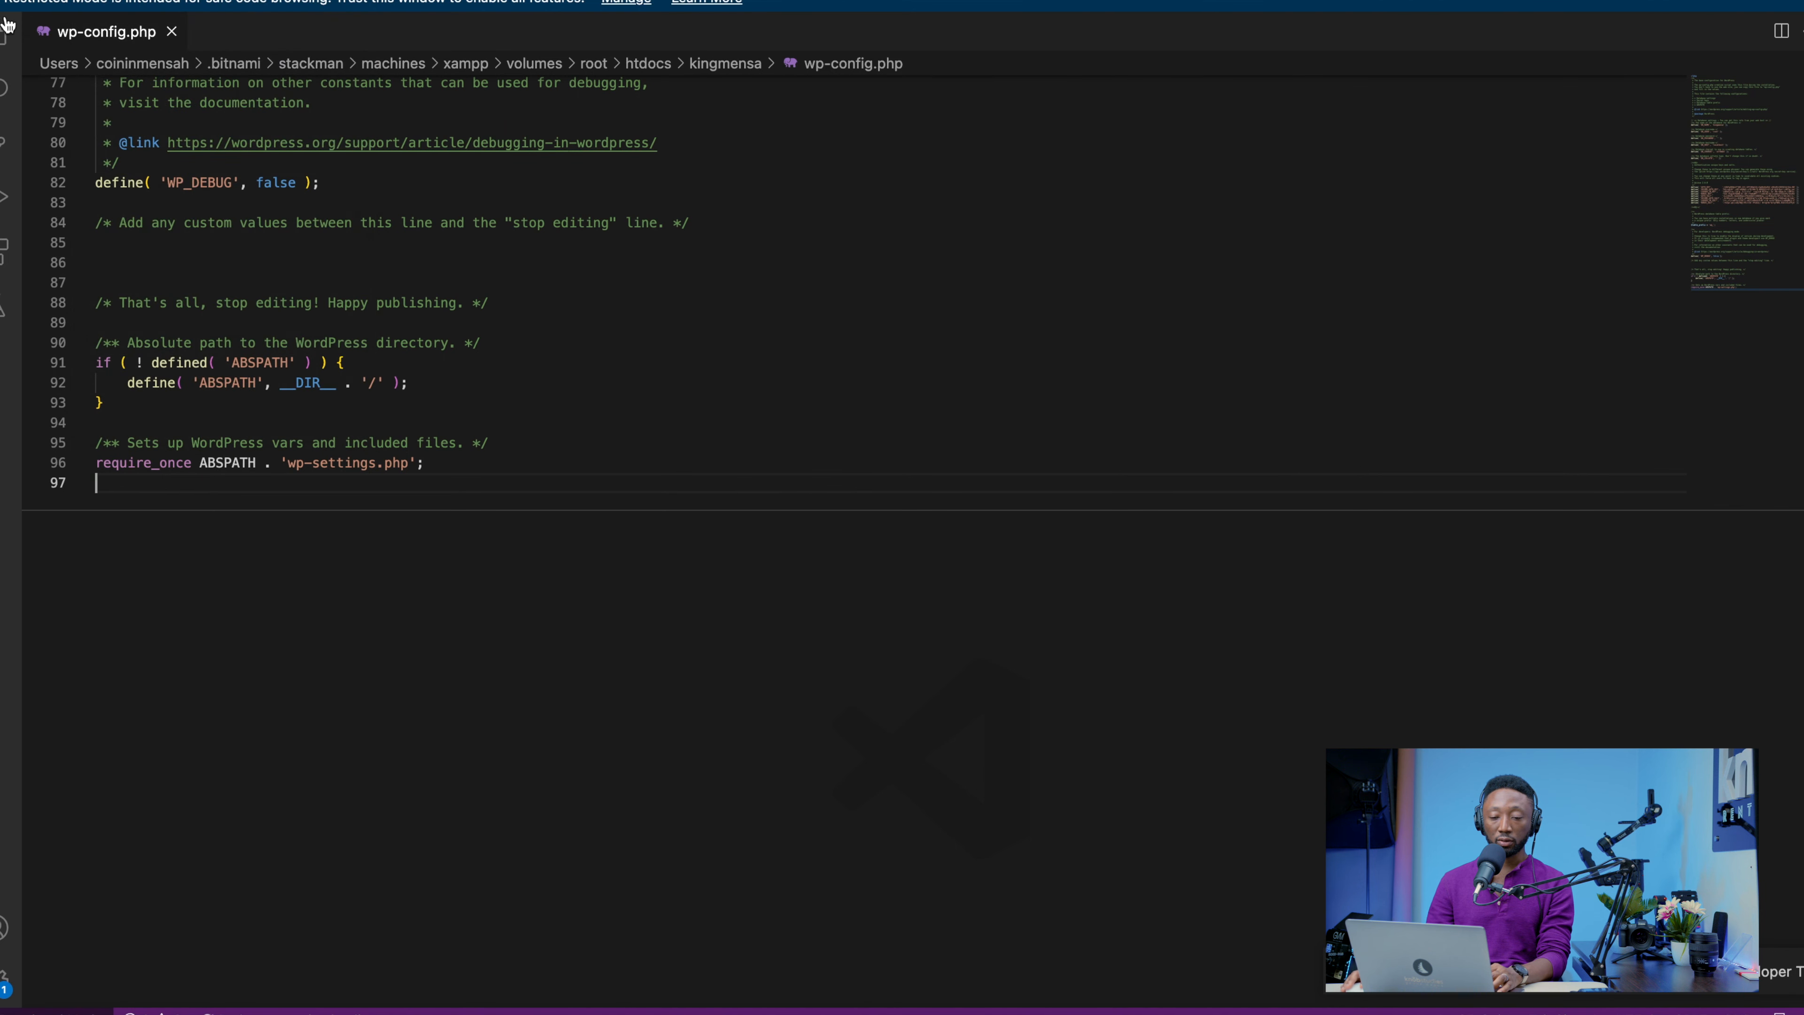
# Switch back to the WordPress setup page in the browser and run the installation
pyautogui.press('super+m')
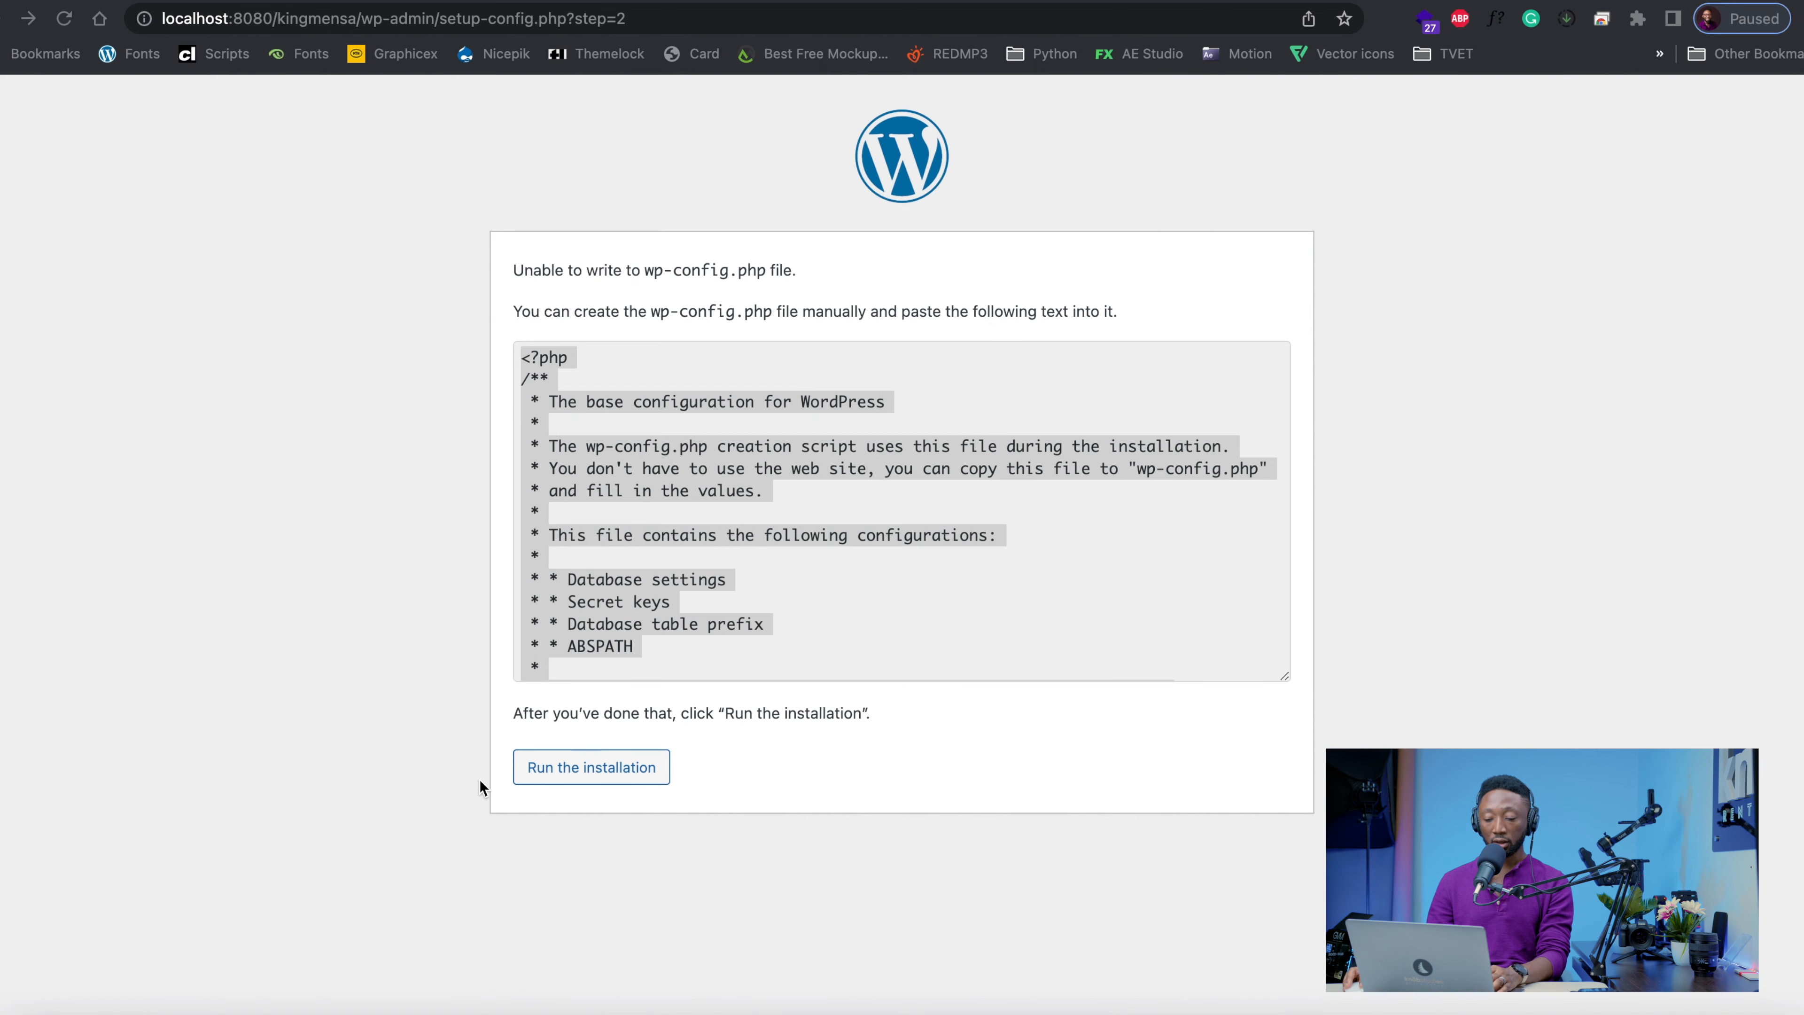
pyautogui.click(573, 777)
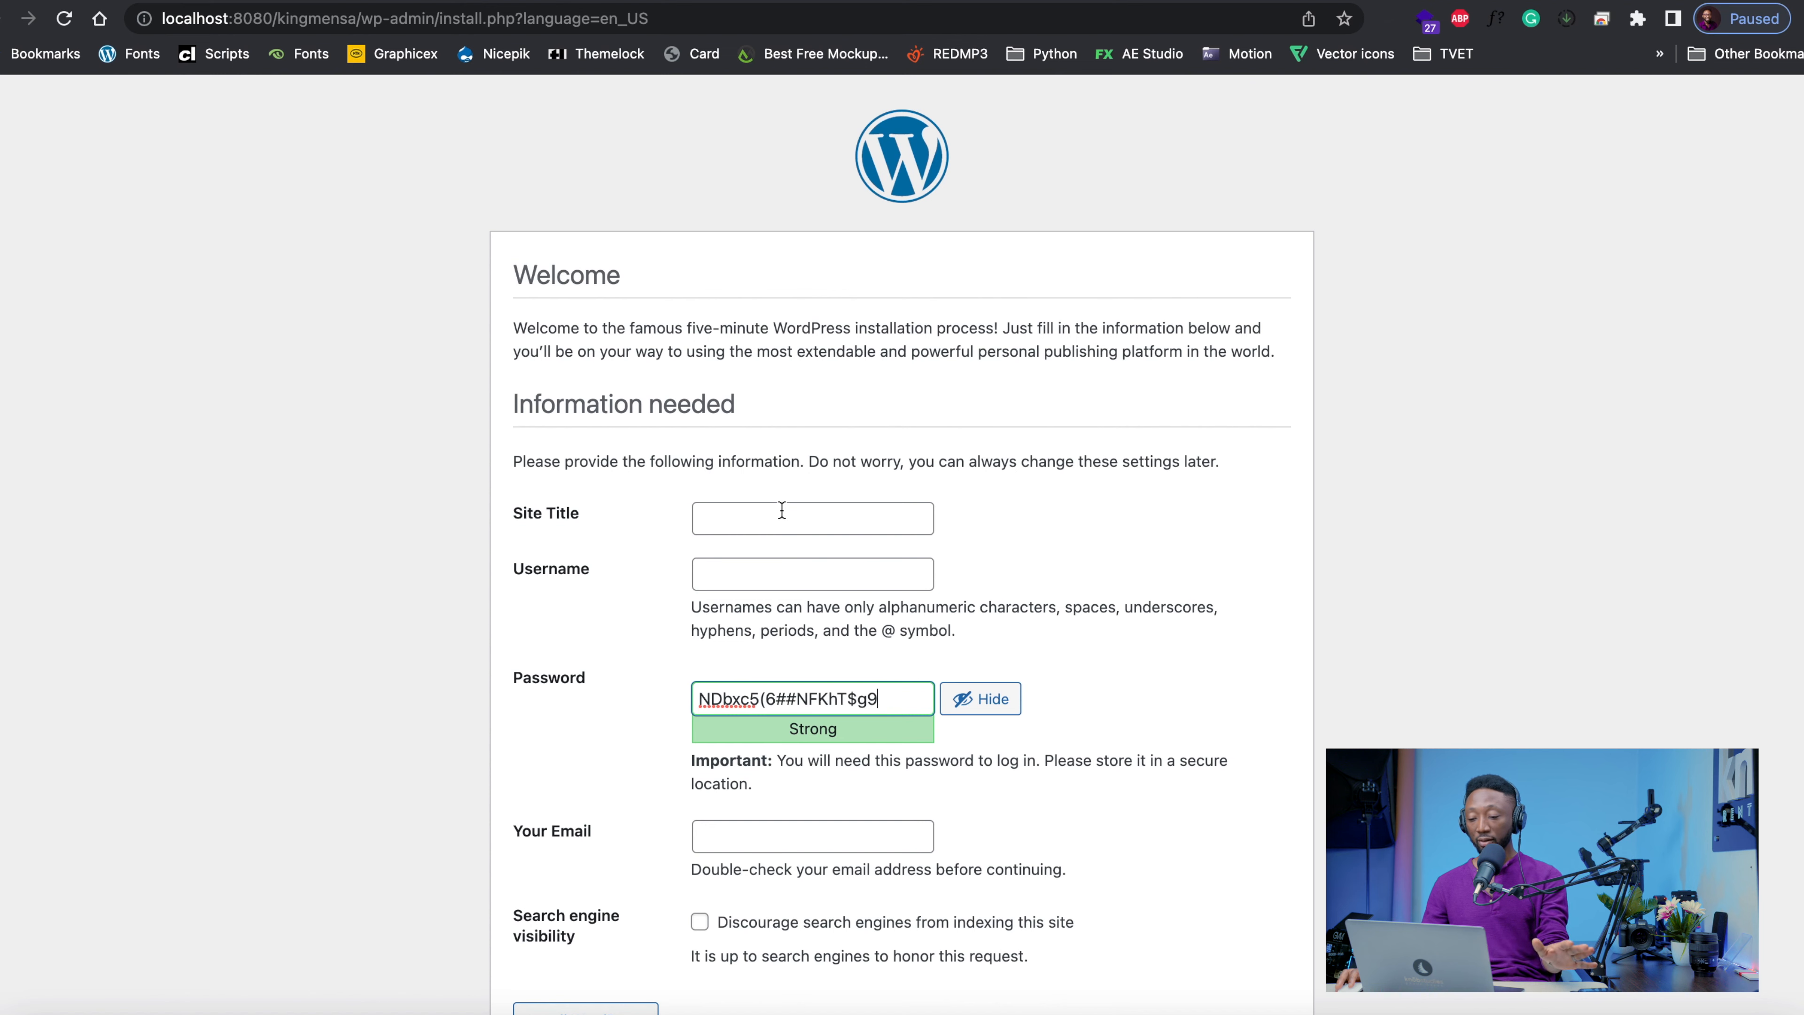
# Enter King Mensa as the site title in the WordPress installation form
pyautogui.scroll(-1, 781, 509)
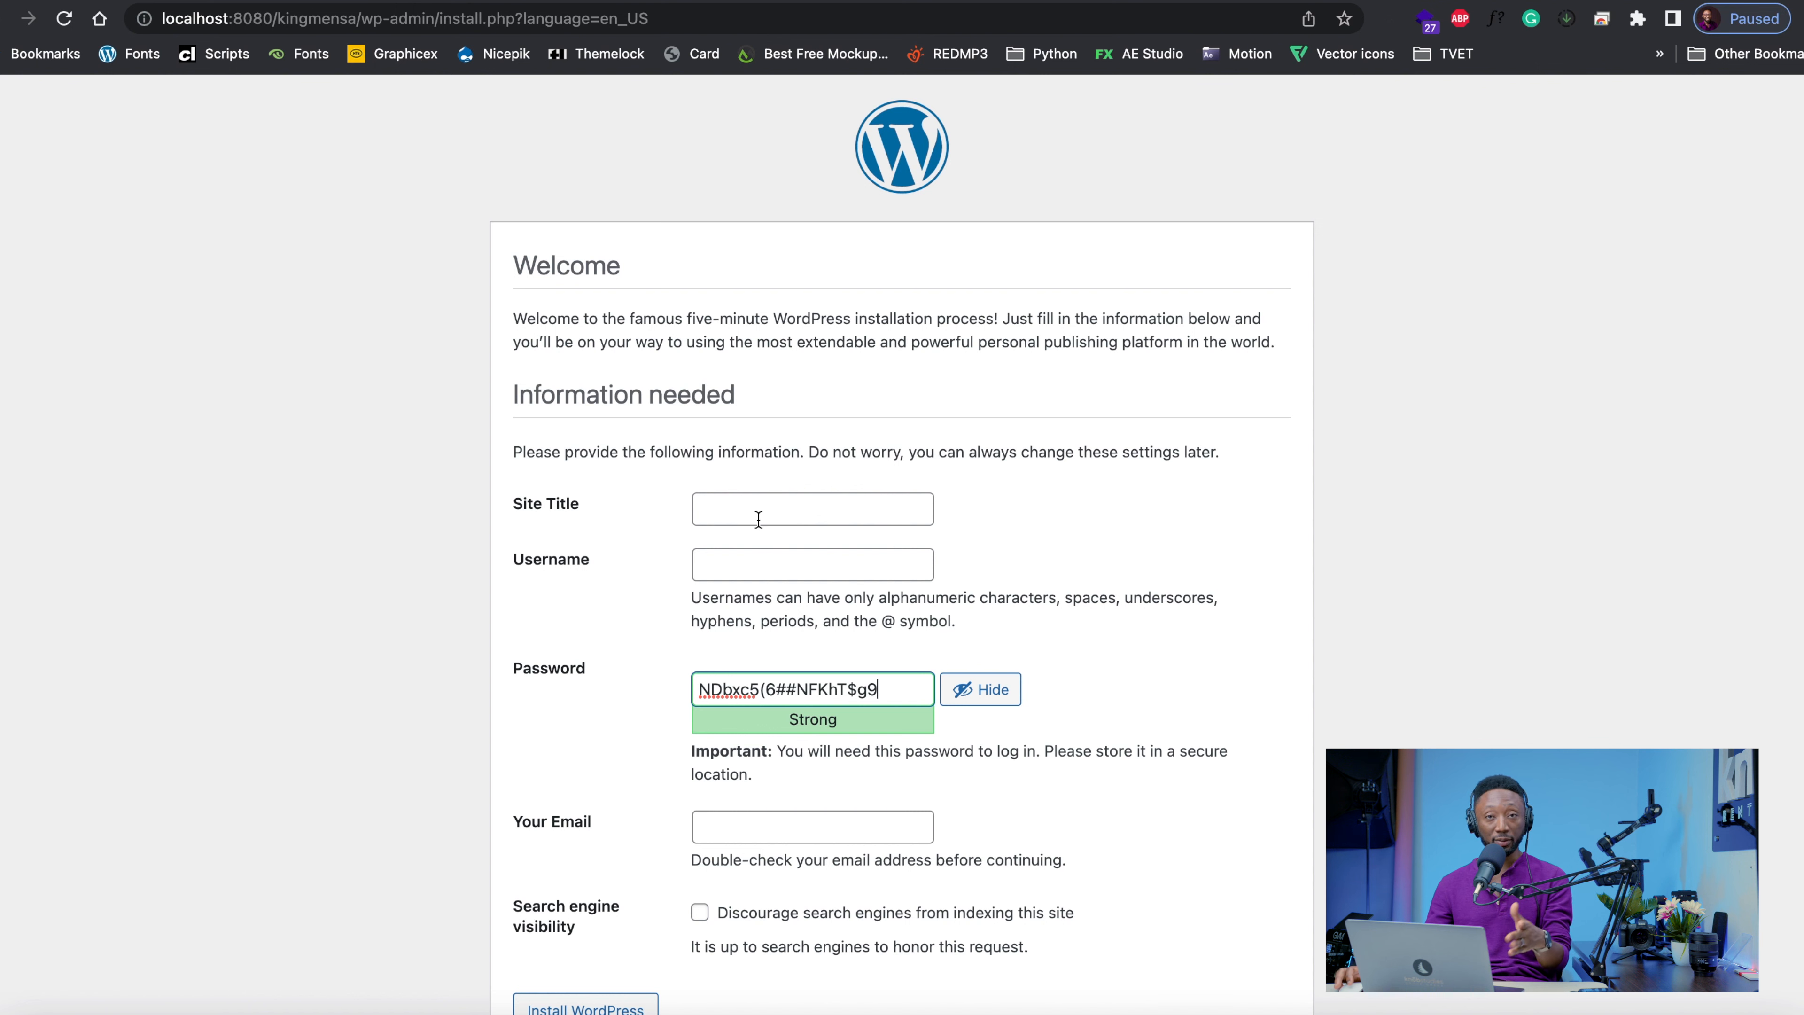
pyautogui.scroll(-3, 757, 516)
pyautogui.scroll(1, 754, 513)
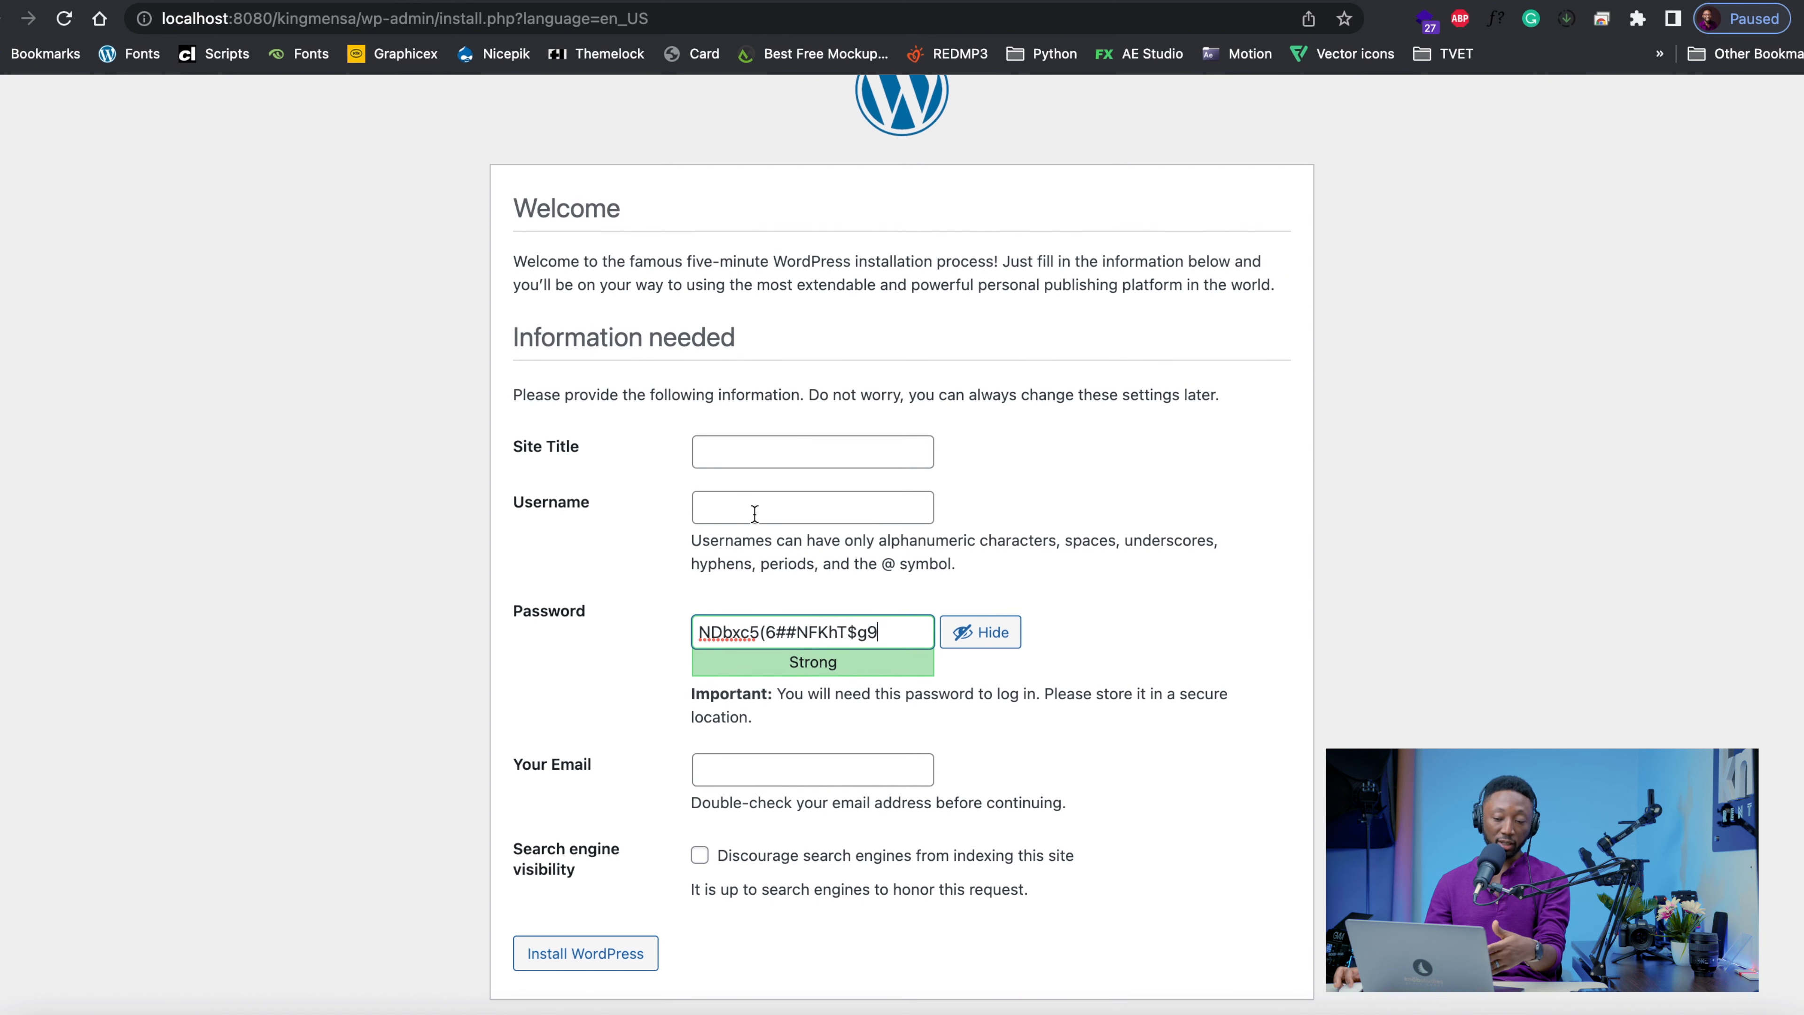
pyautogui.click(785, 455)
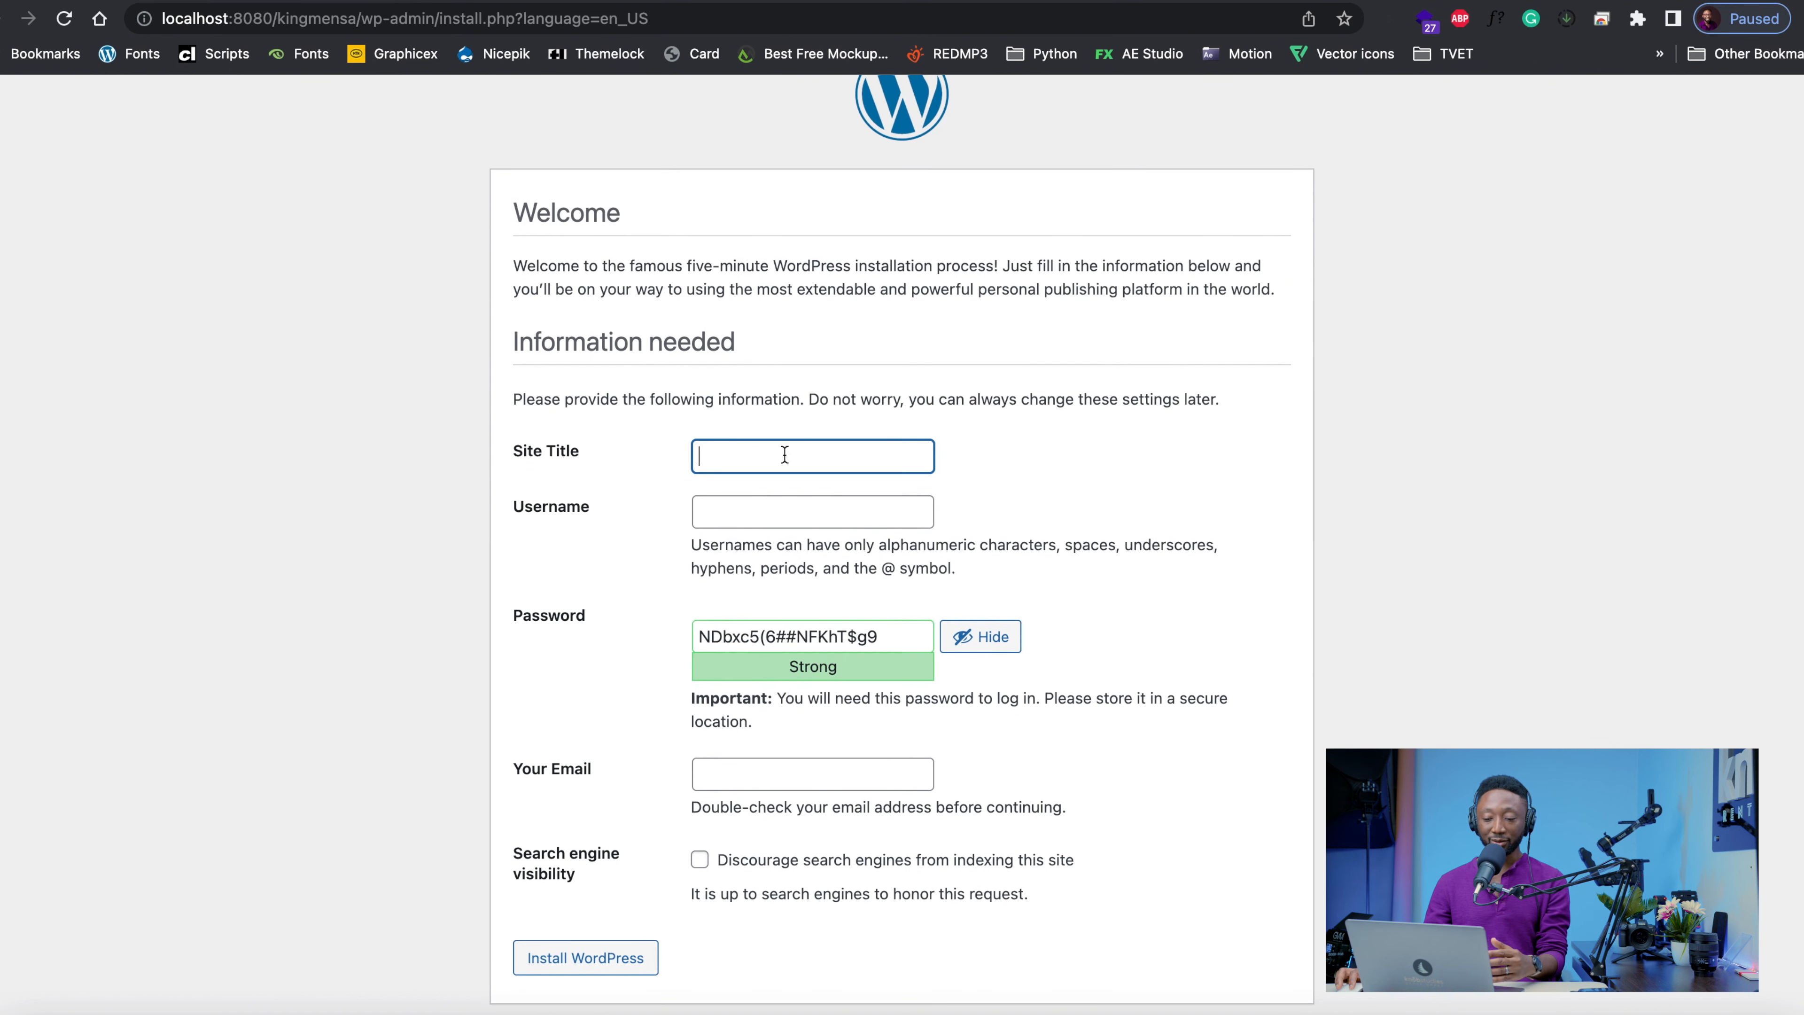
pyautogui.write('K')
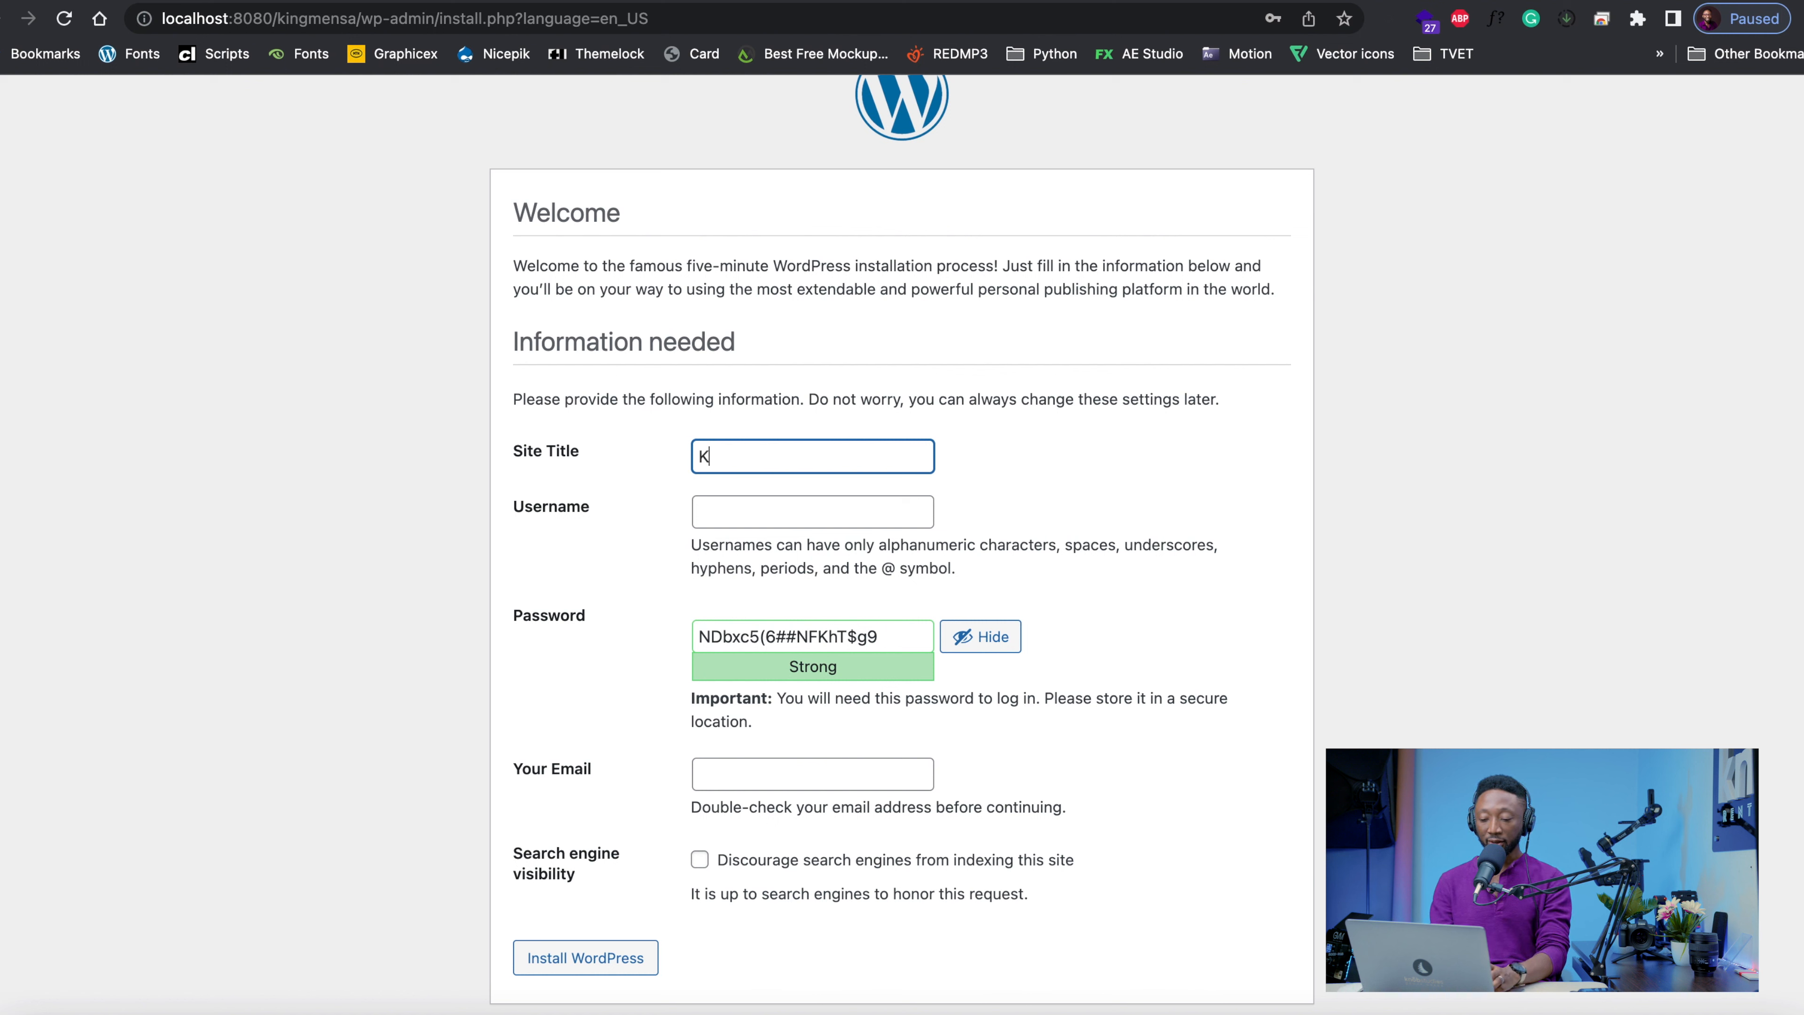
pyautogui.write('inng')
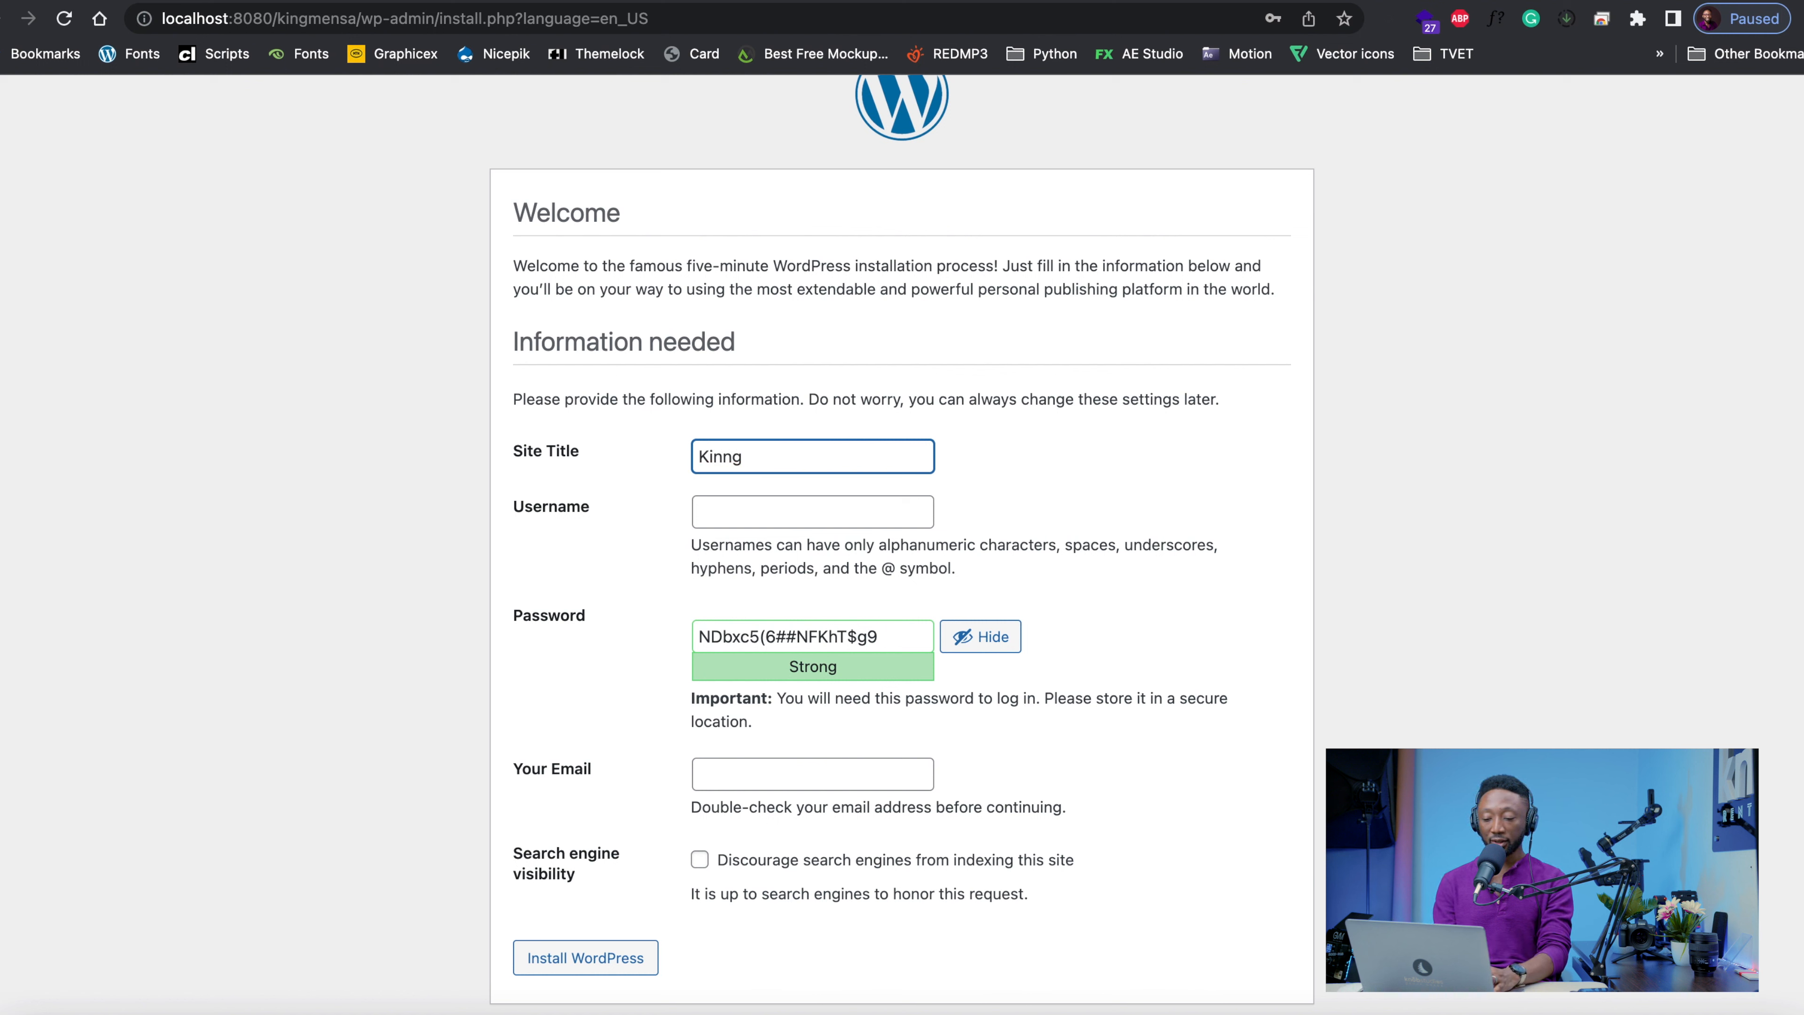
pyautogui.press('BackSpace')
pyautogui.press('BackSpace')
pyautogui.write('g ')
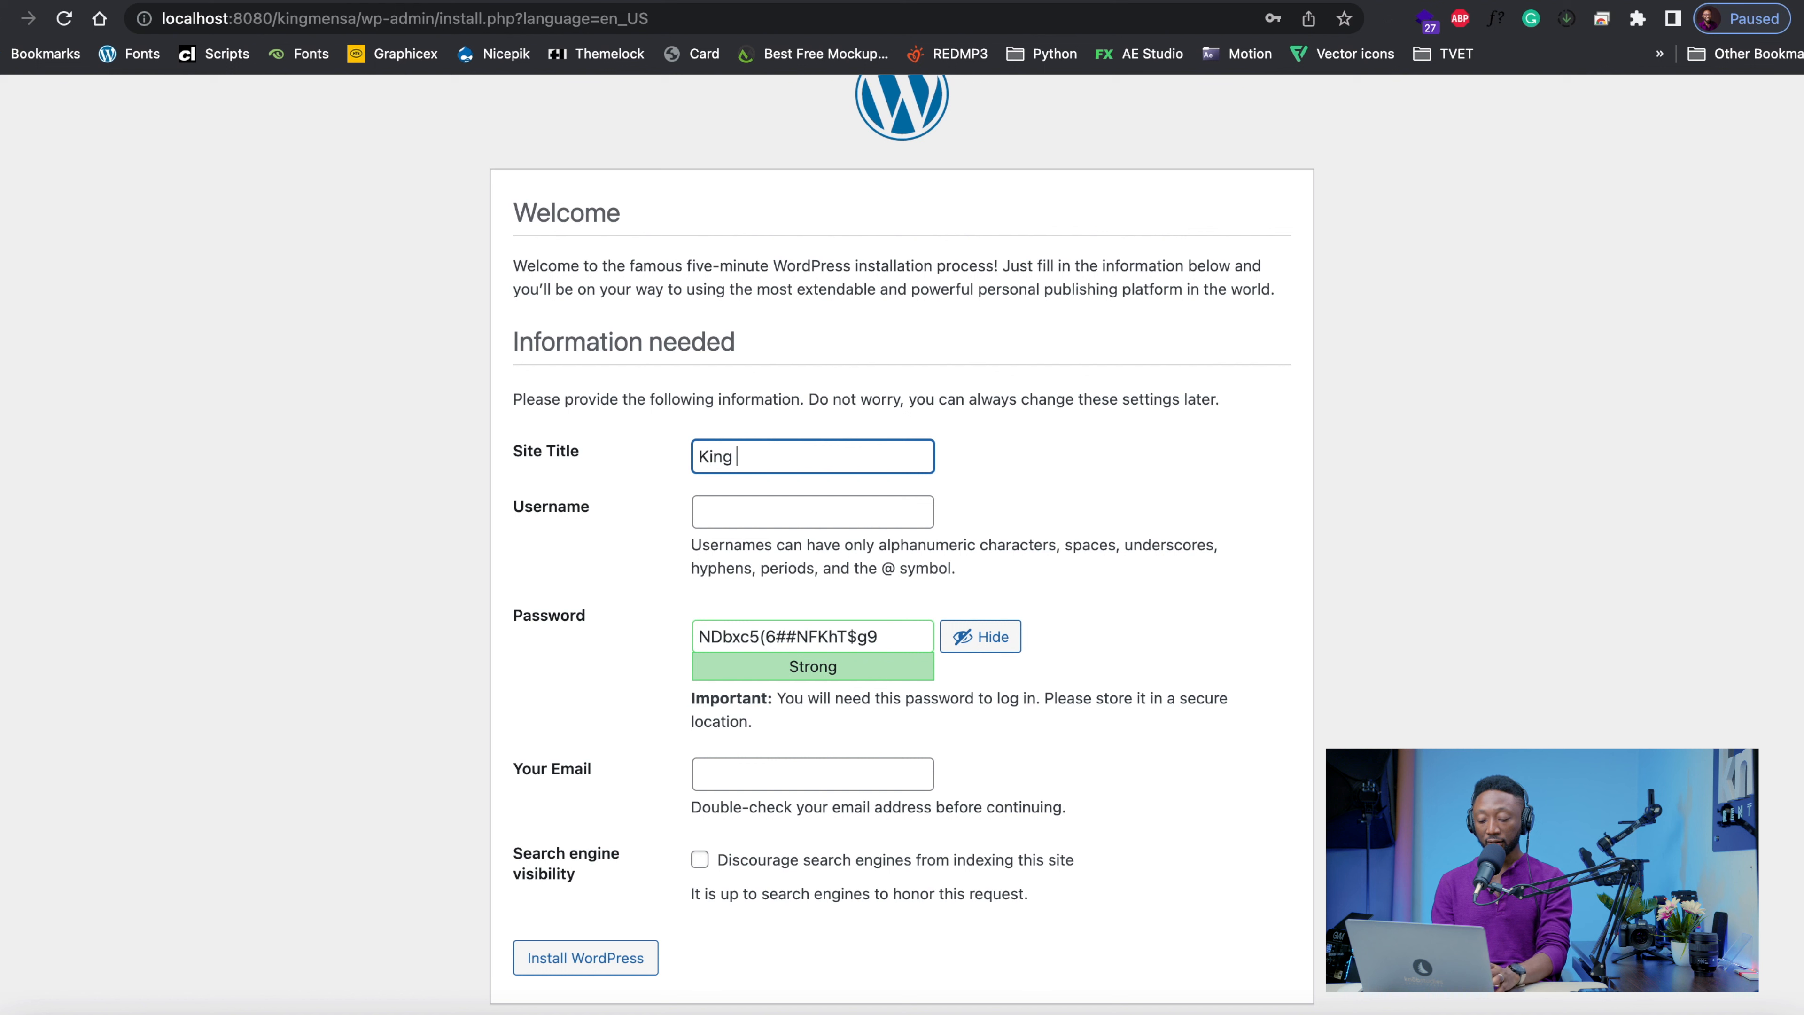
pyautogui.write('Mensa')
pyautogui.press('Tab')
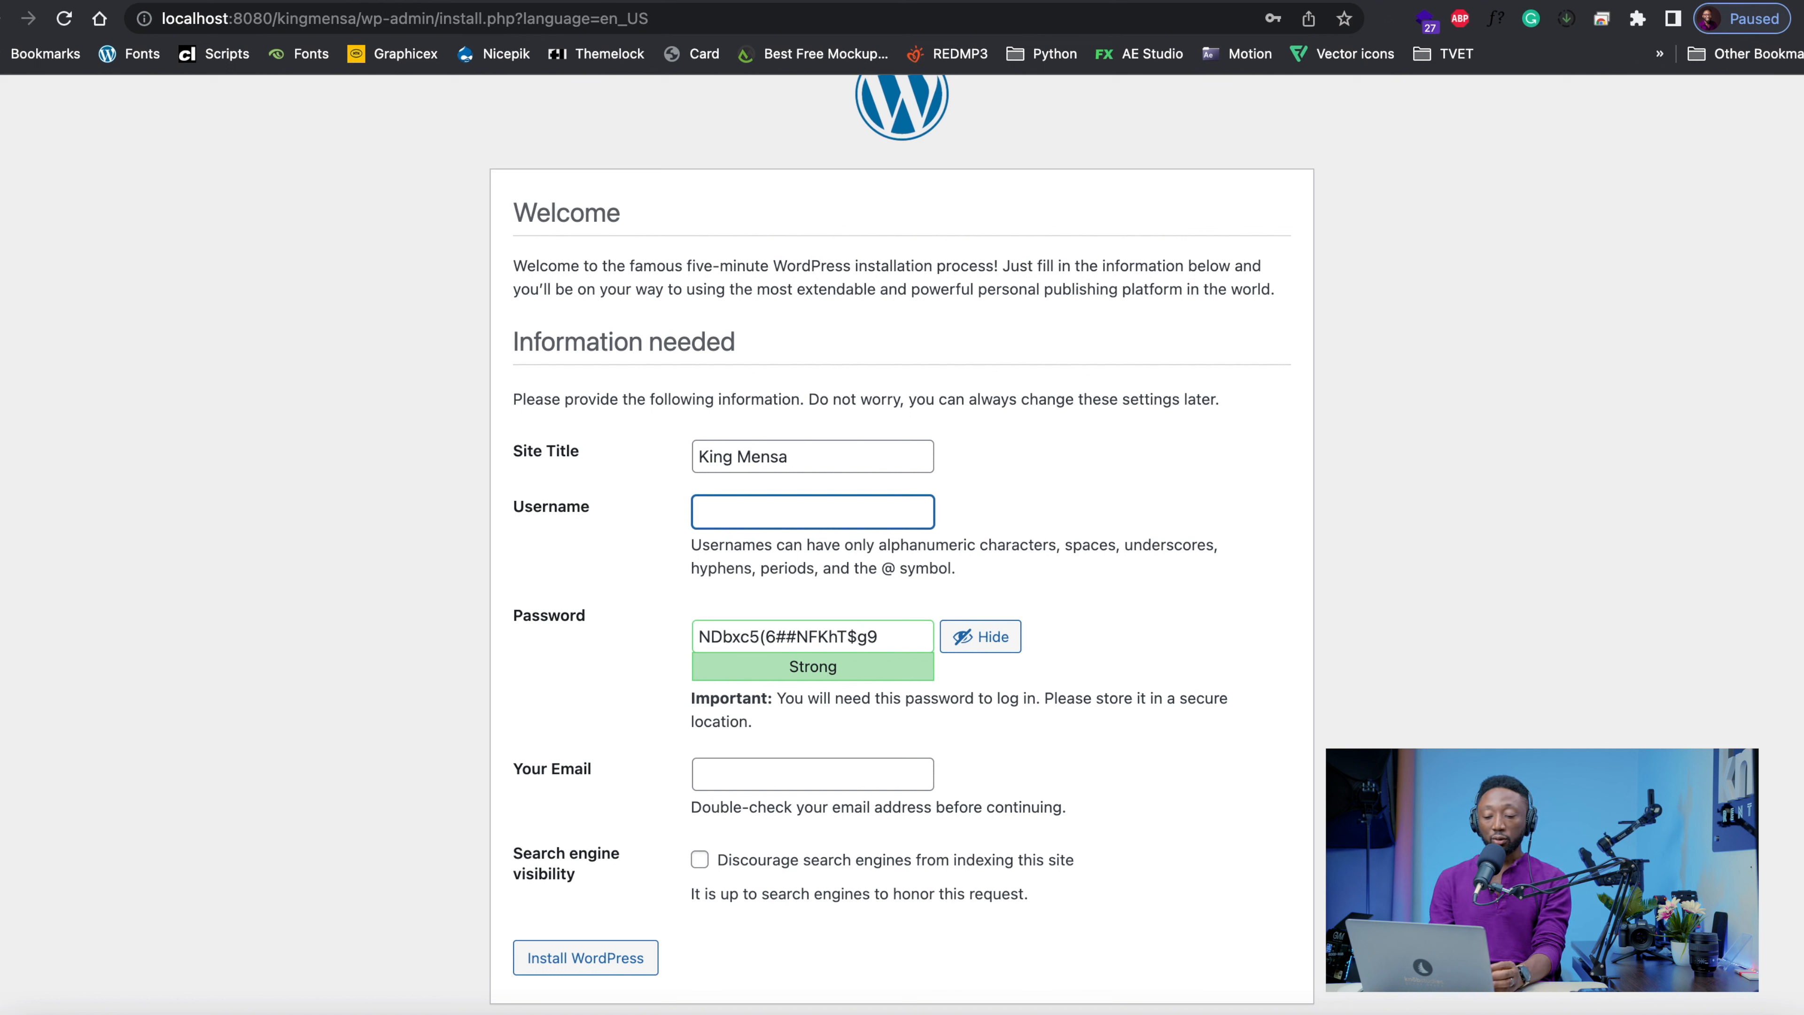
# Enter admin as the username and replace the suggested password with the chosen account password
pyautogui.write('admin')
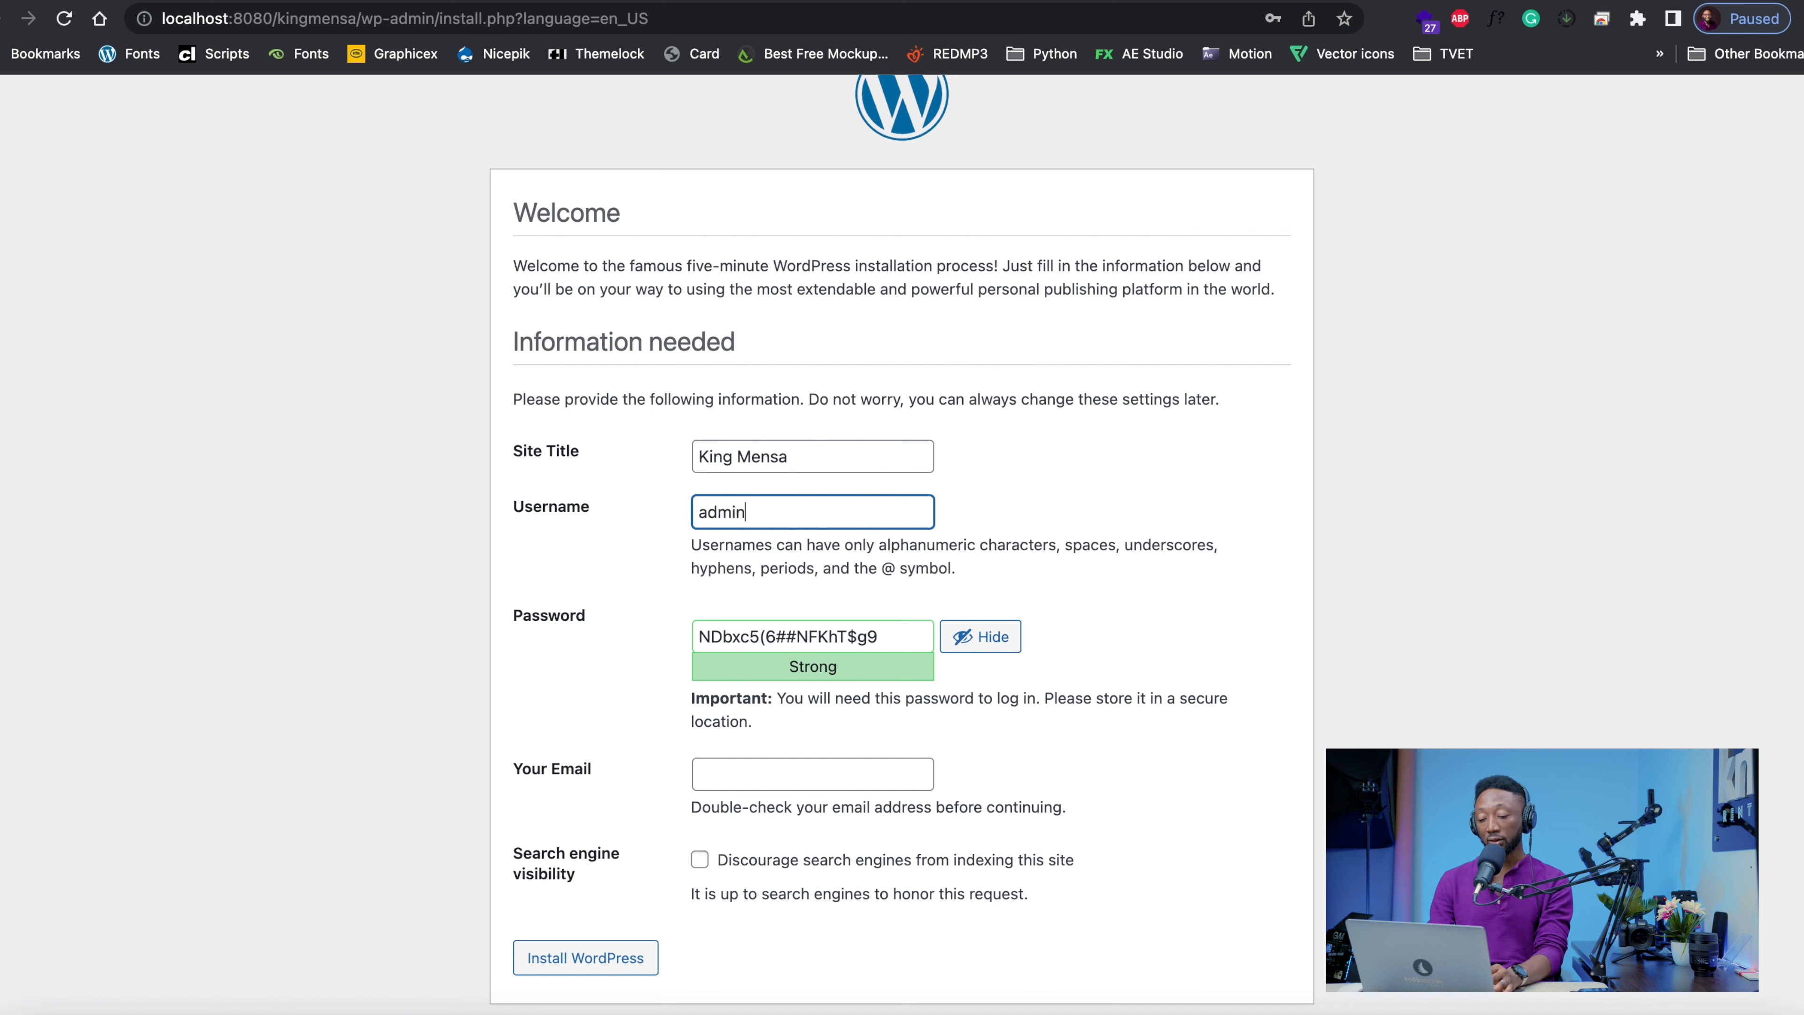
pyautogui.press('Tab')
pyautogui.write('admin')
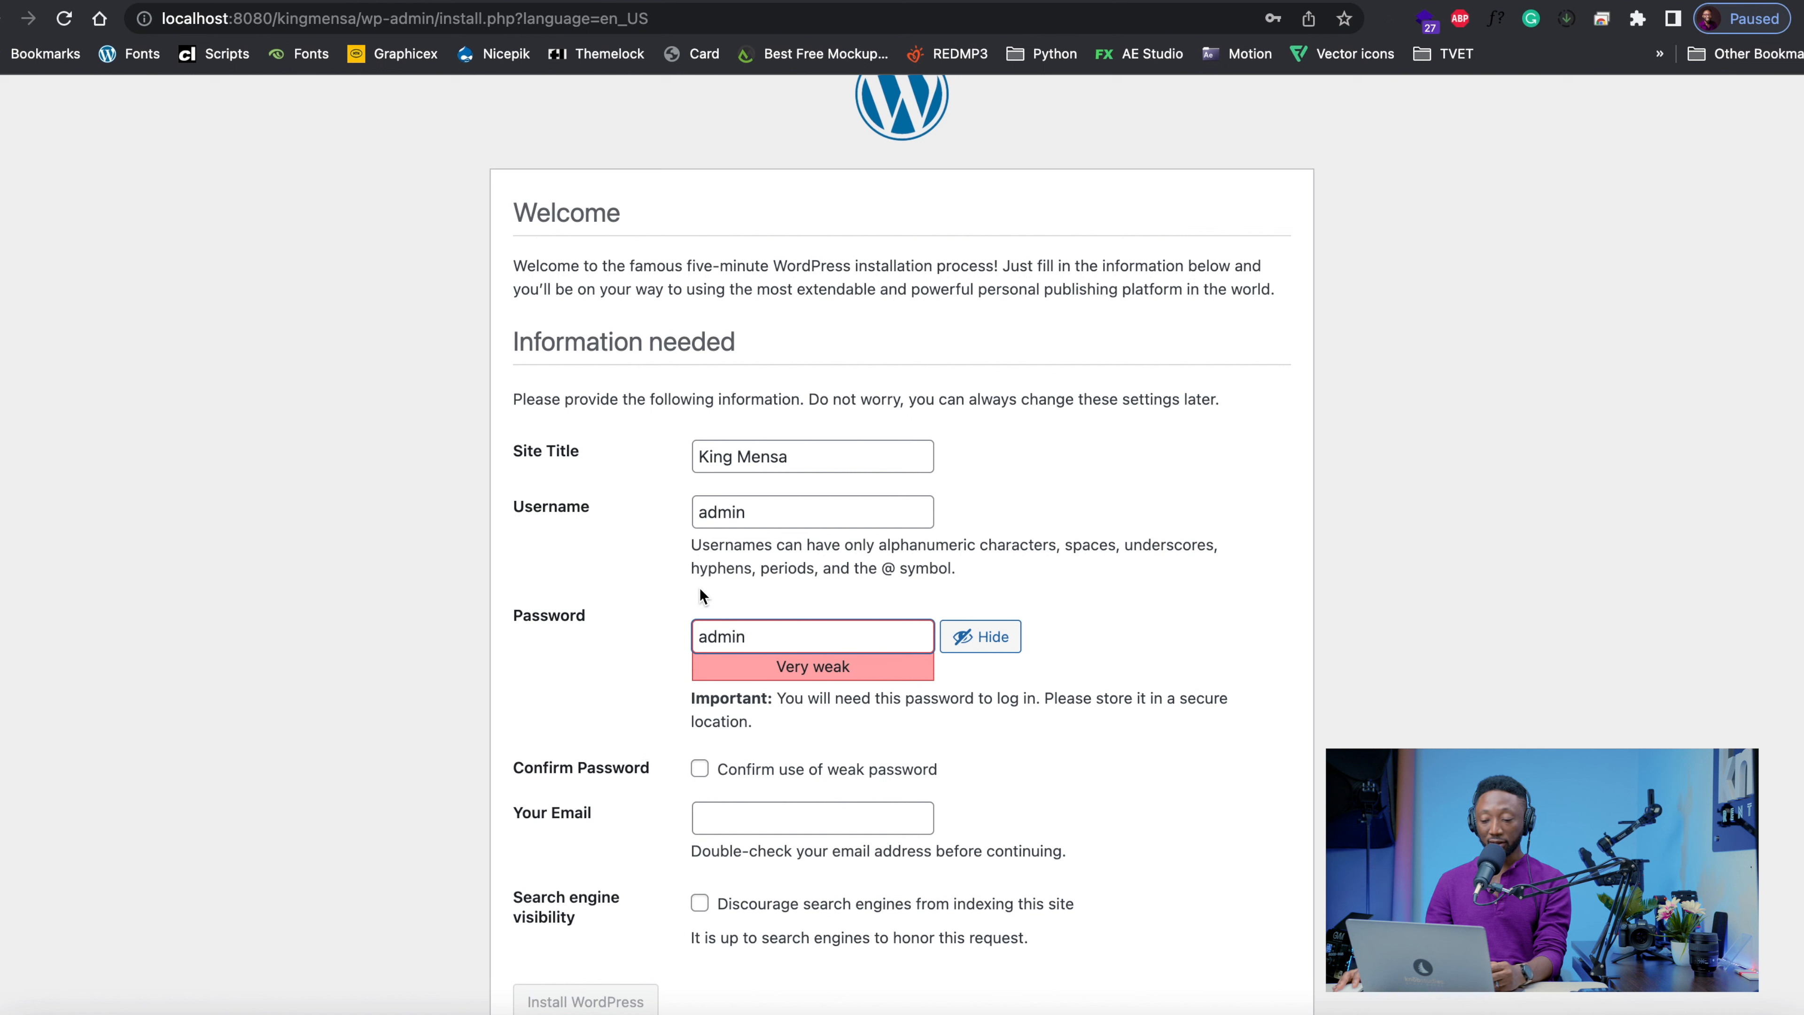
# Confirm the use of a weak password and fill in the admin's email address in the installation form
pyautogui.click(714, 542)
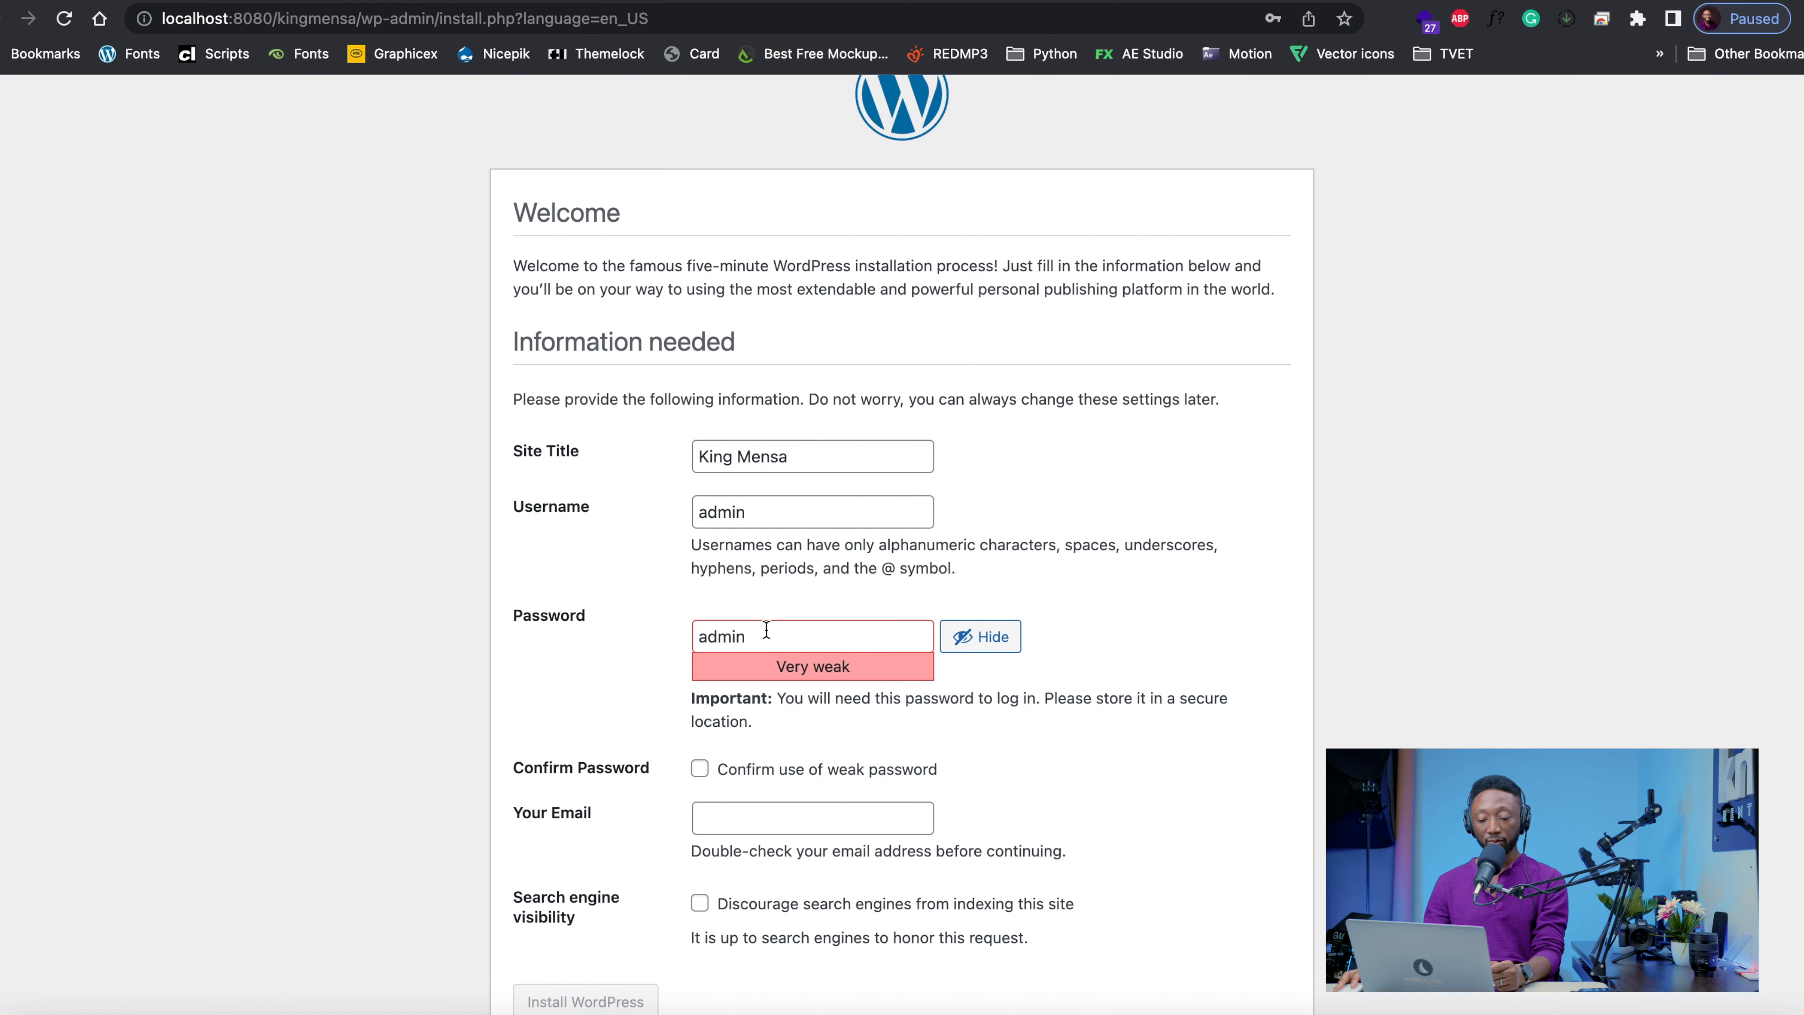
pyautogui.click(700, 769)
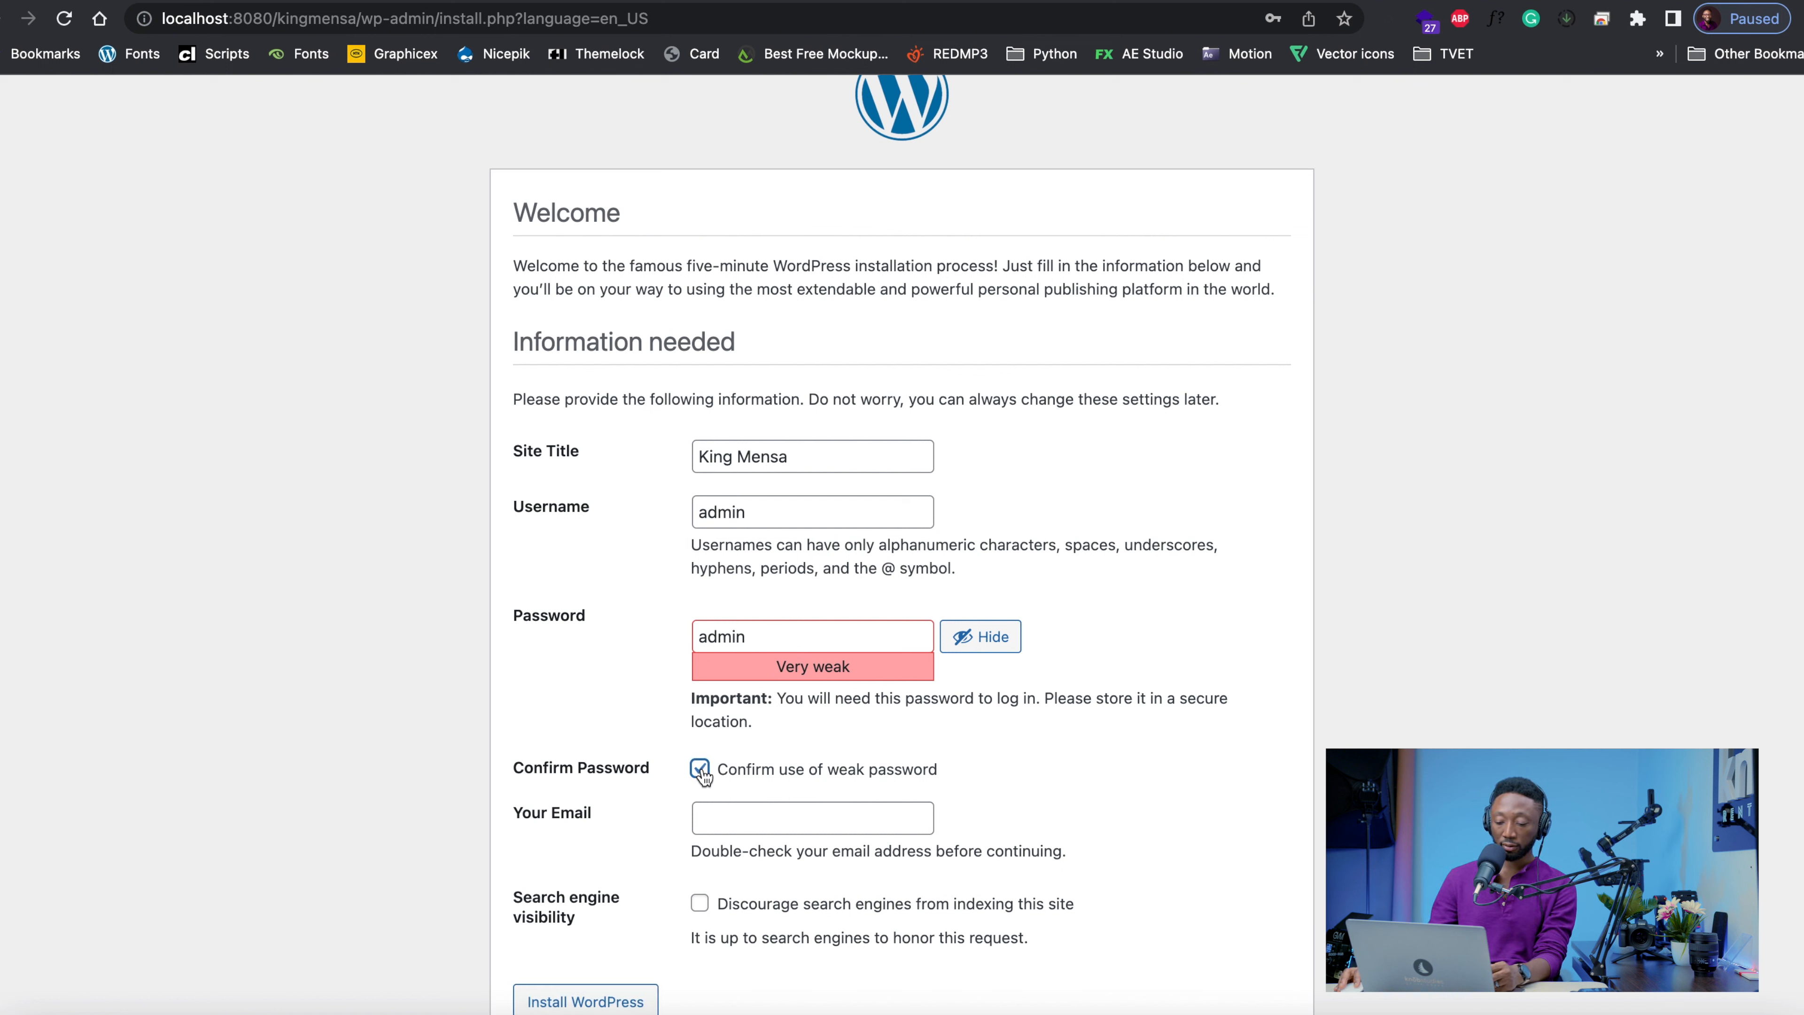
pyautogui.click(759, 821)
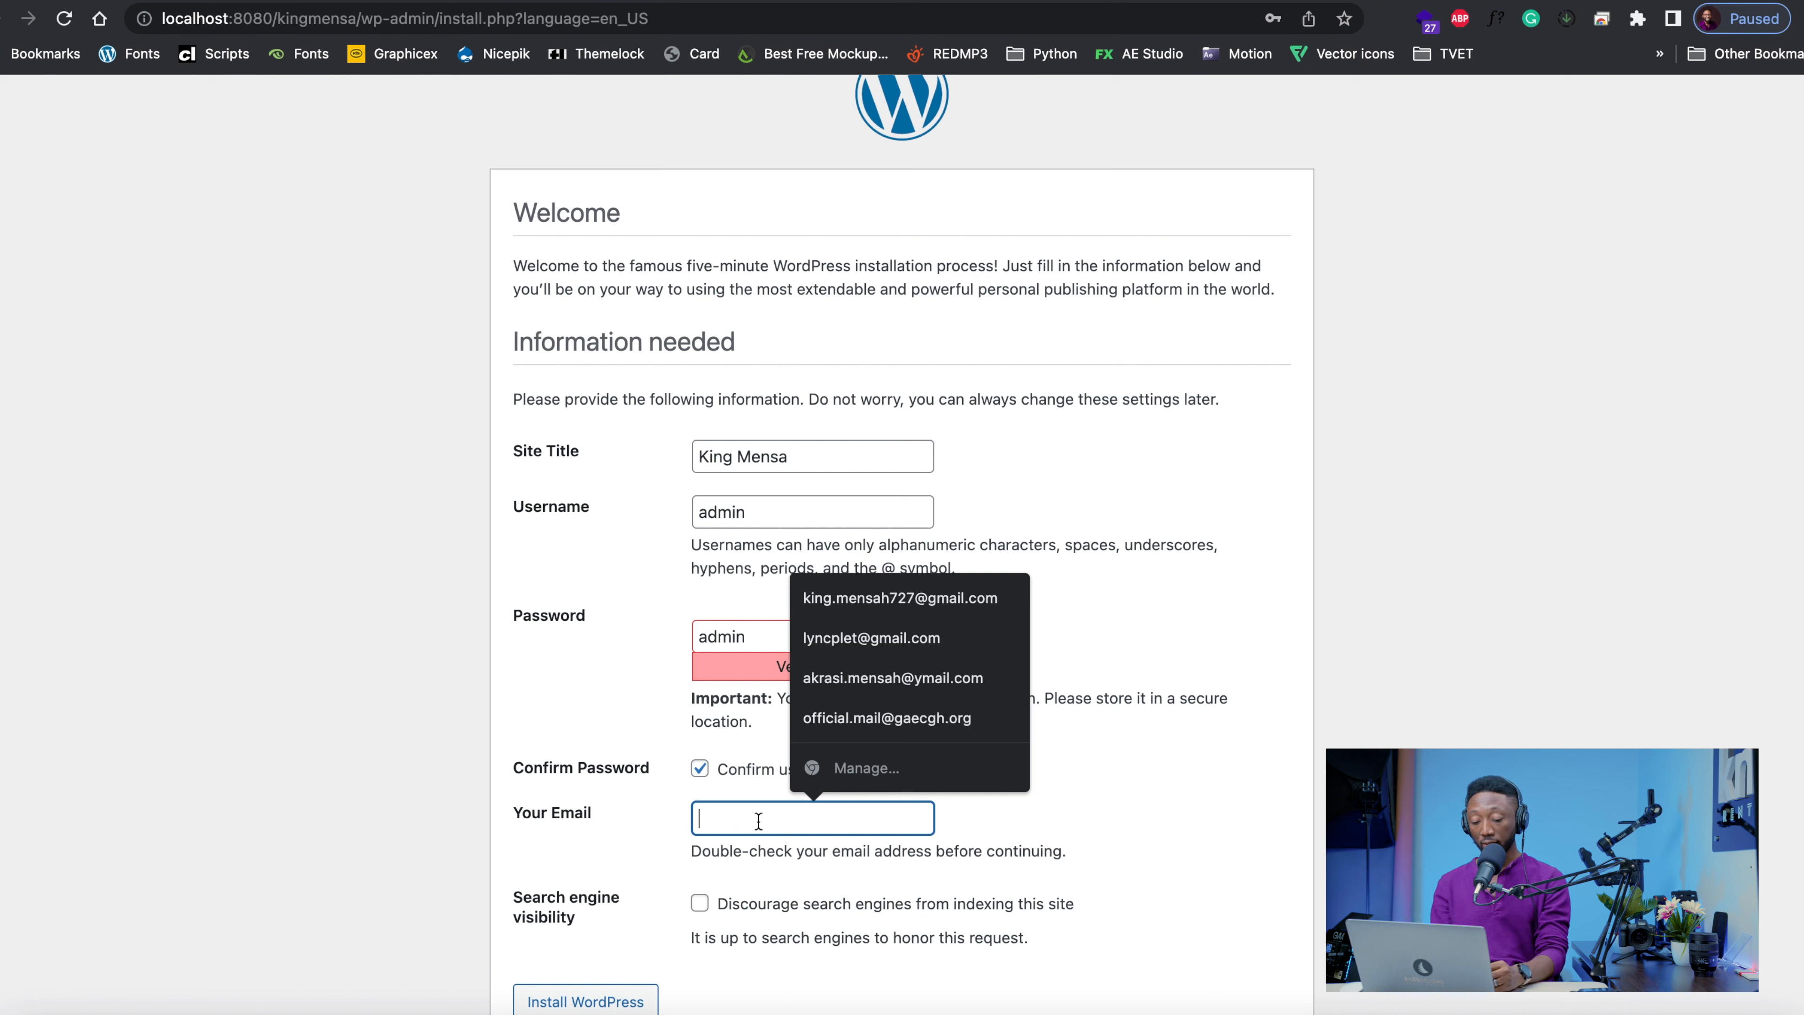
pyautogui.write('ad')
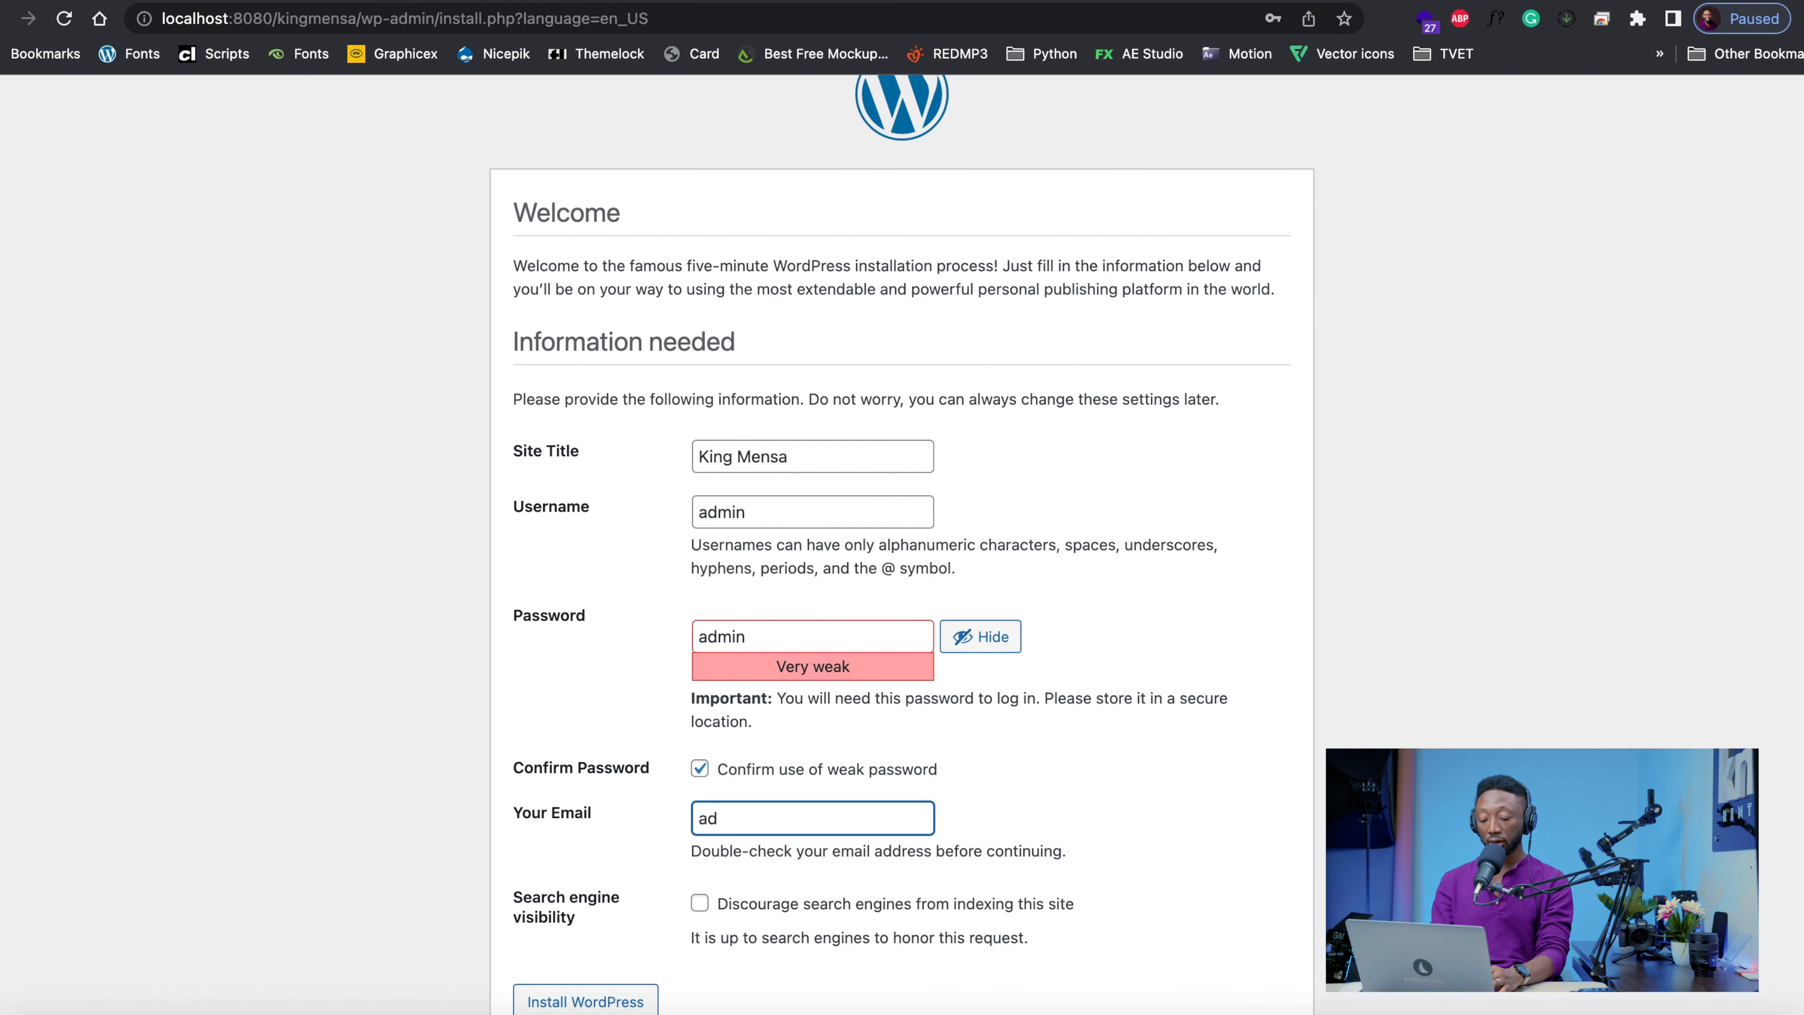
pyautogui.write('min')
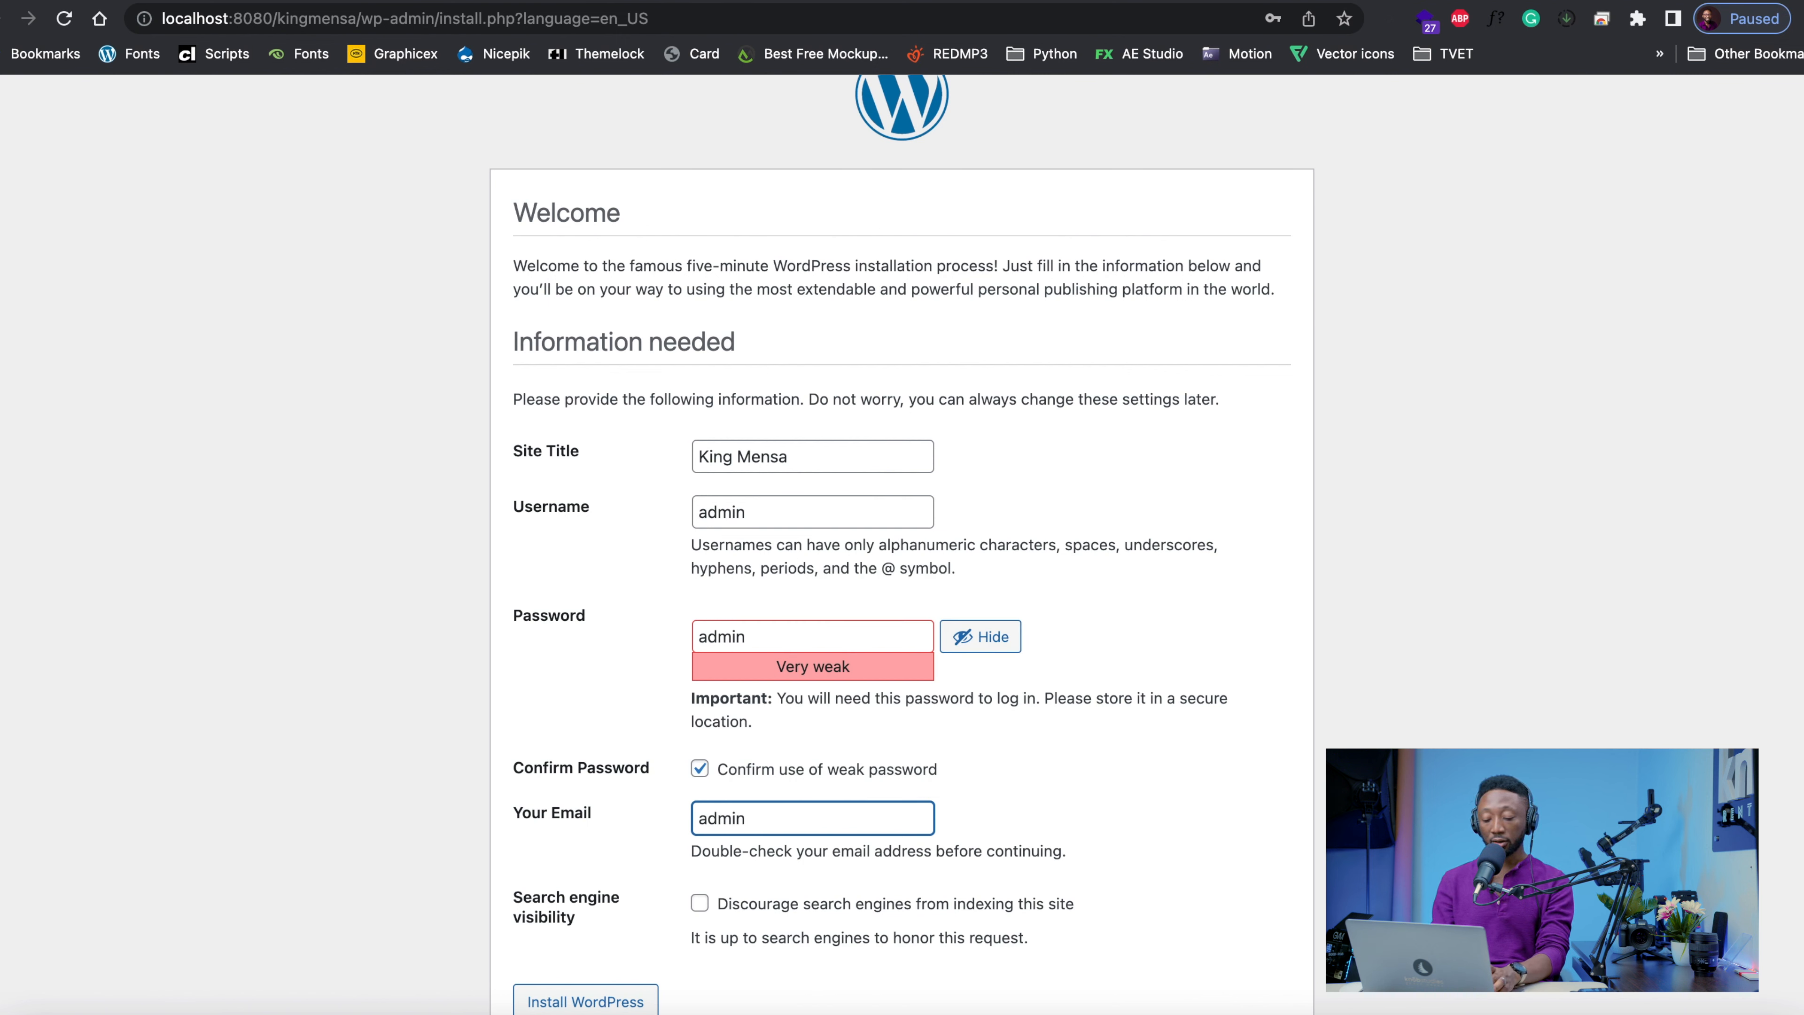
pyautogui.write('@adminn')
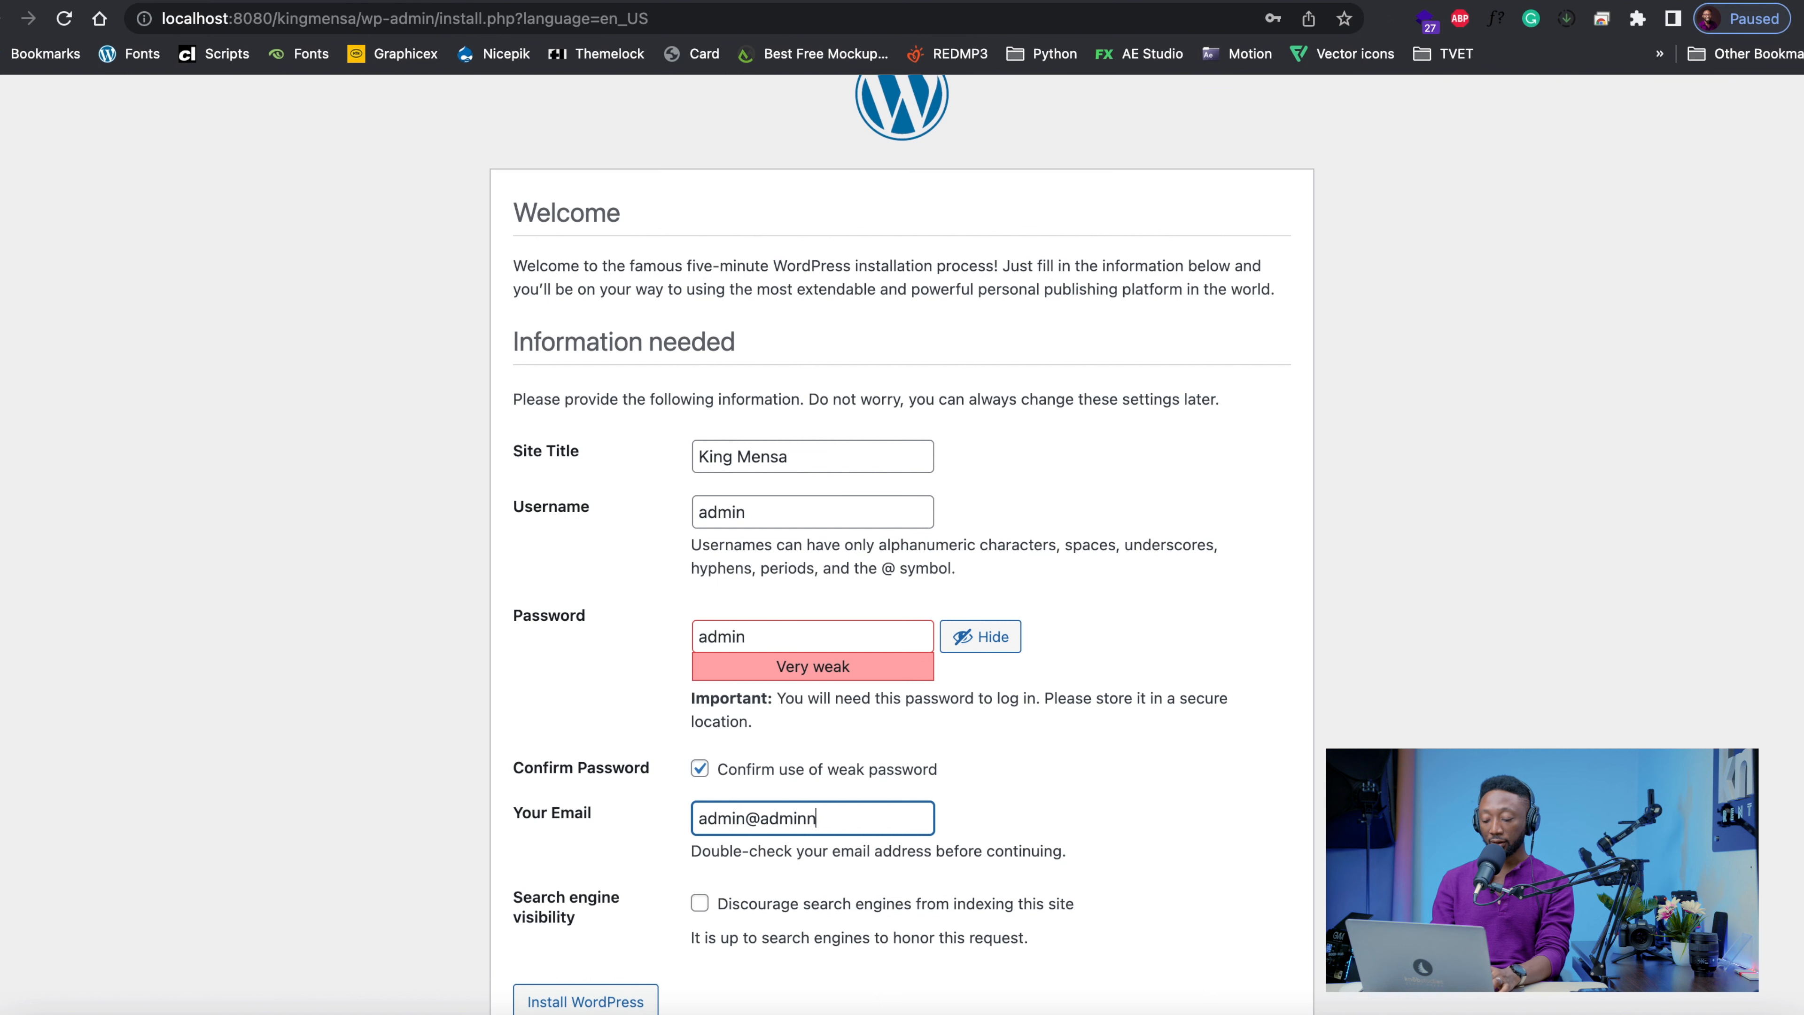
pyautogui.press('BackSpace')
pyautogui.write('.com')
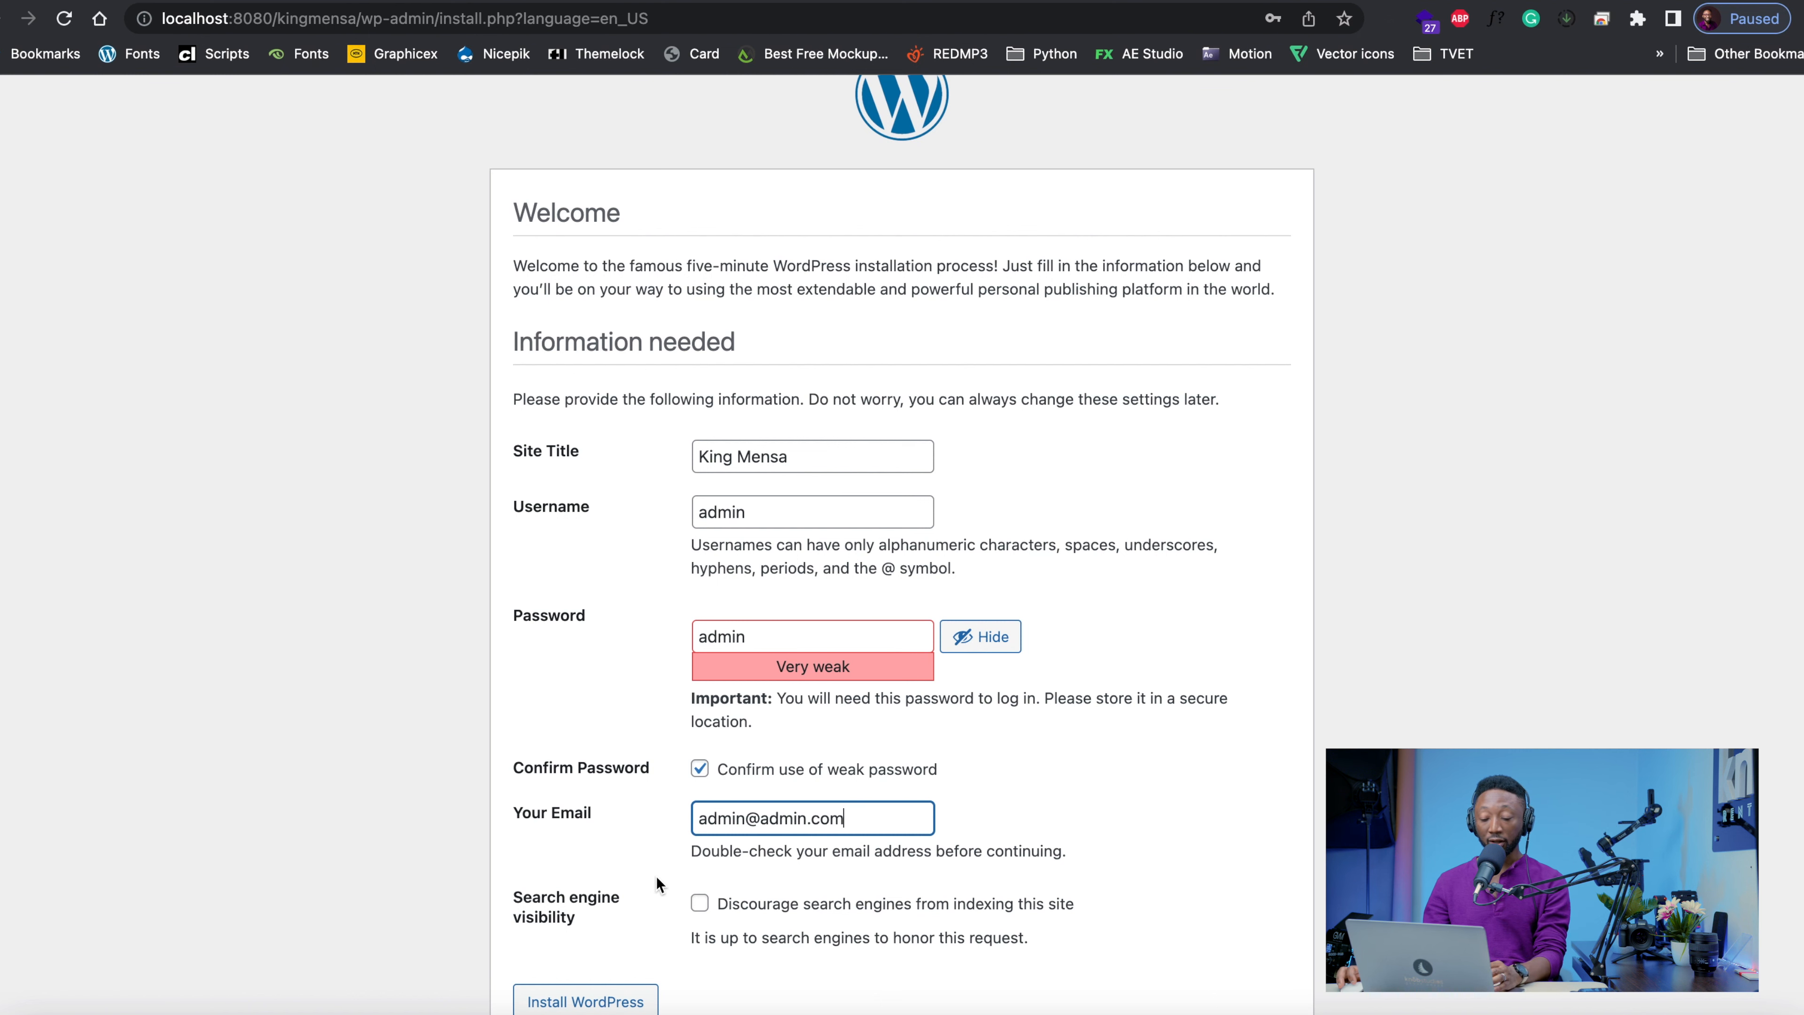
# Install WordPress with the entered site details and decline saving the password in the browser
pyautogui.scroll(-1, 657, 875)
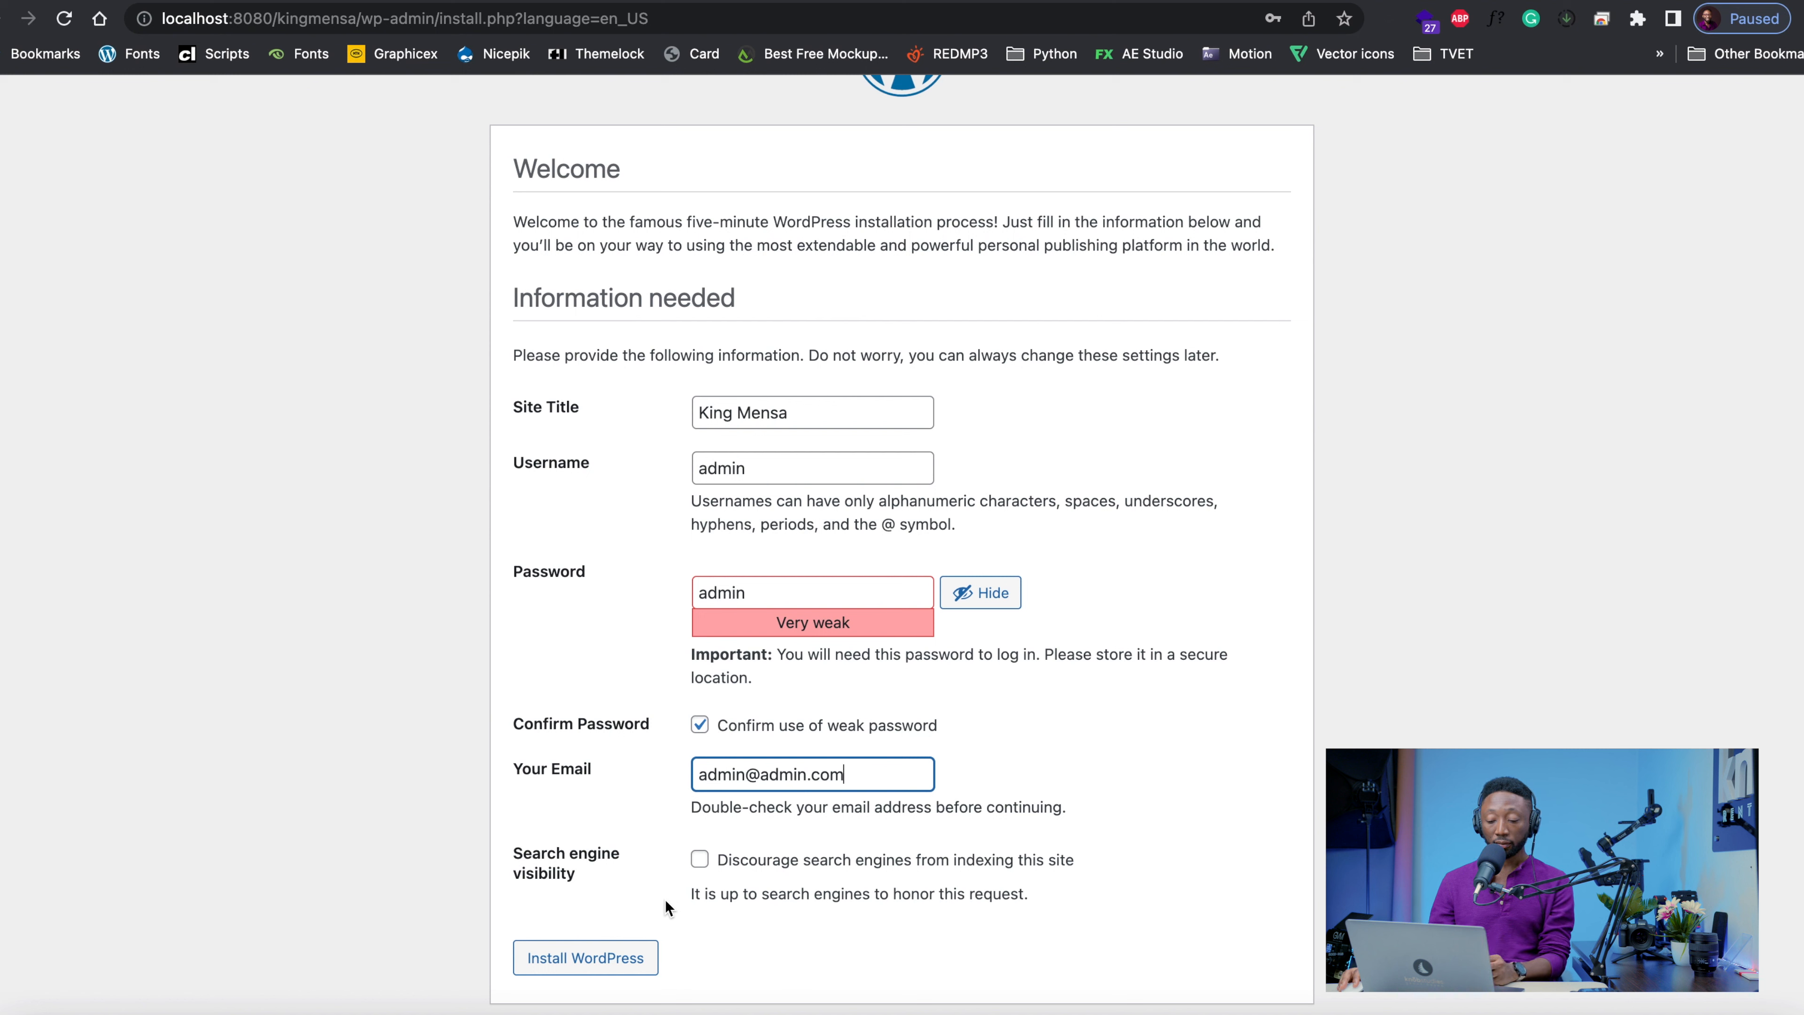
pyautogui.click(600, 967)
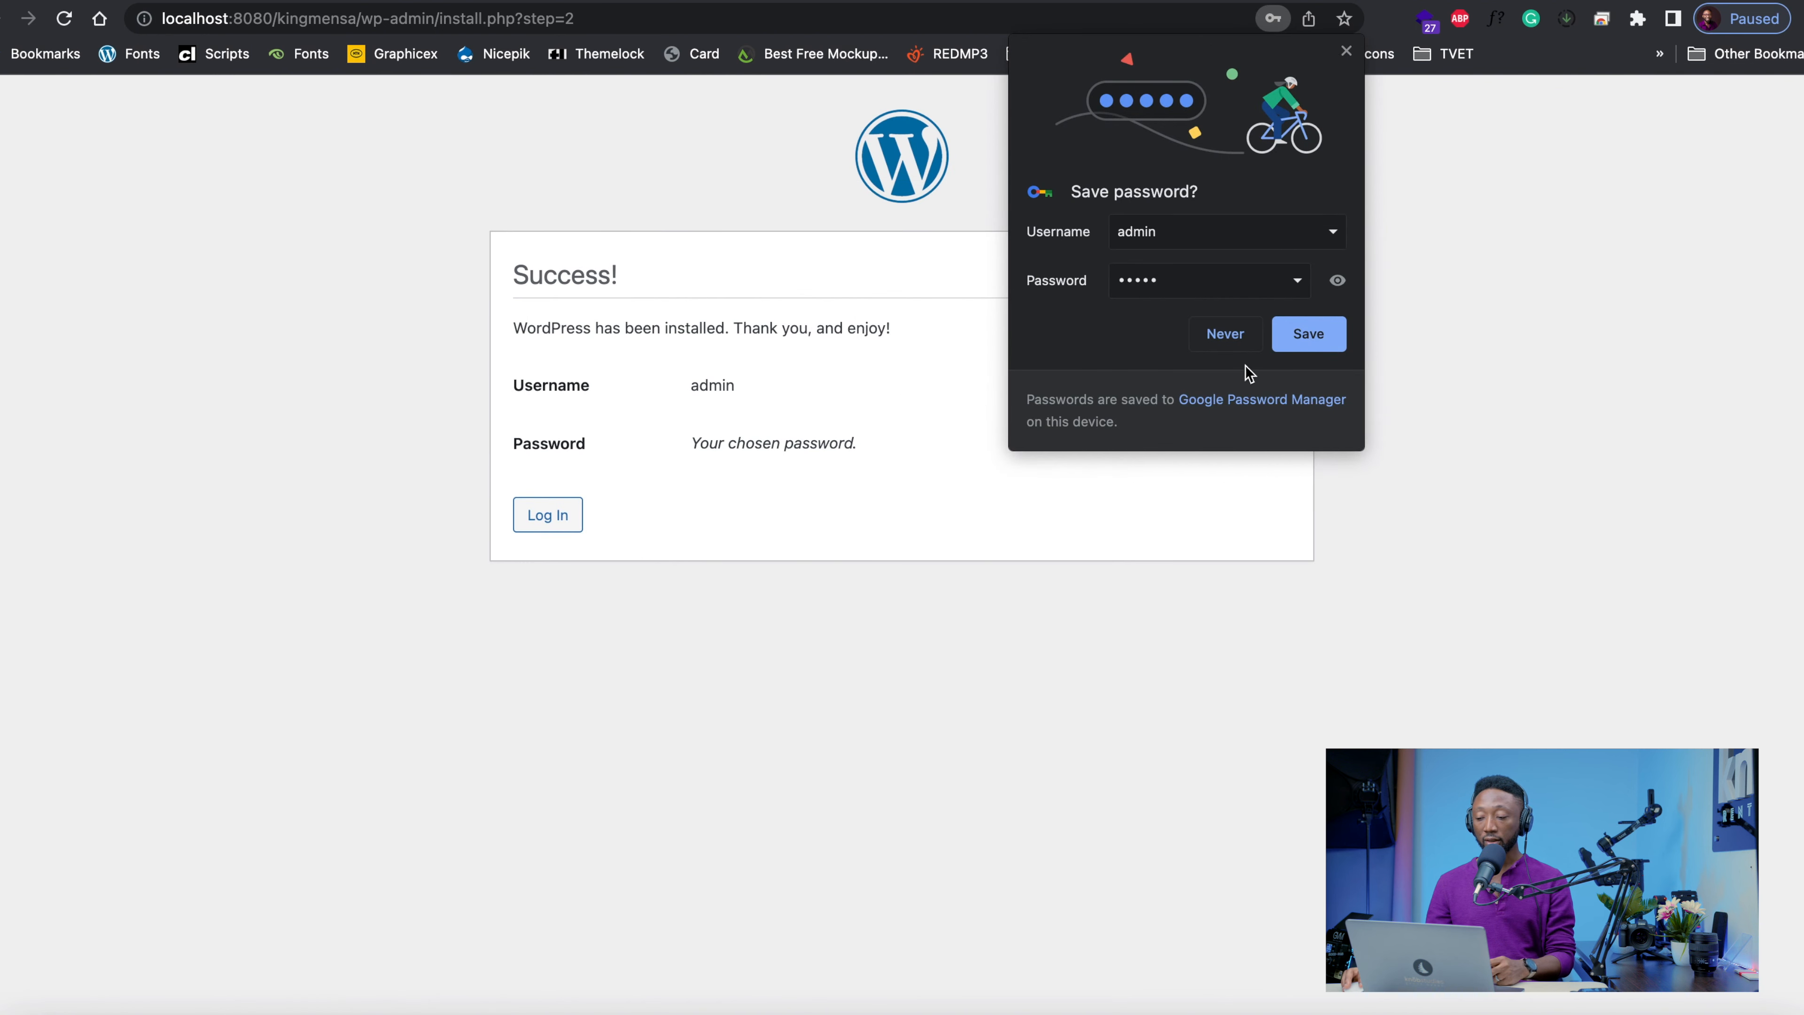
pyautogui.click(1222, 338)
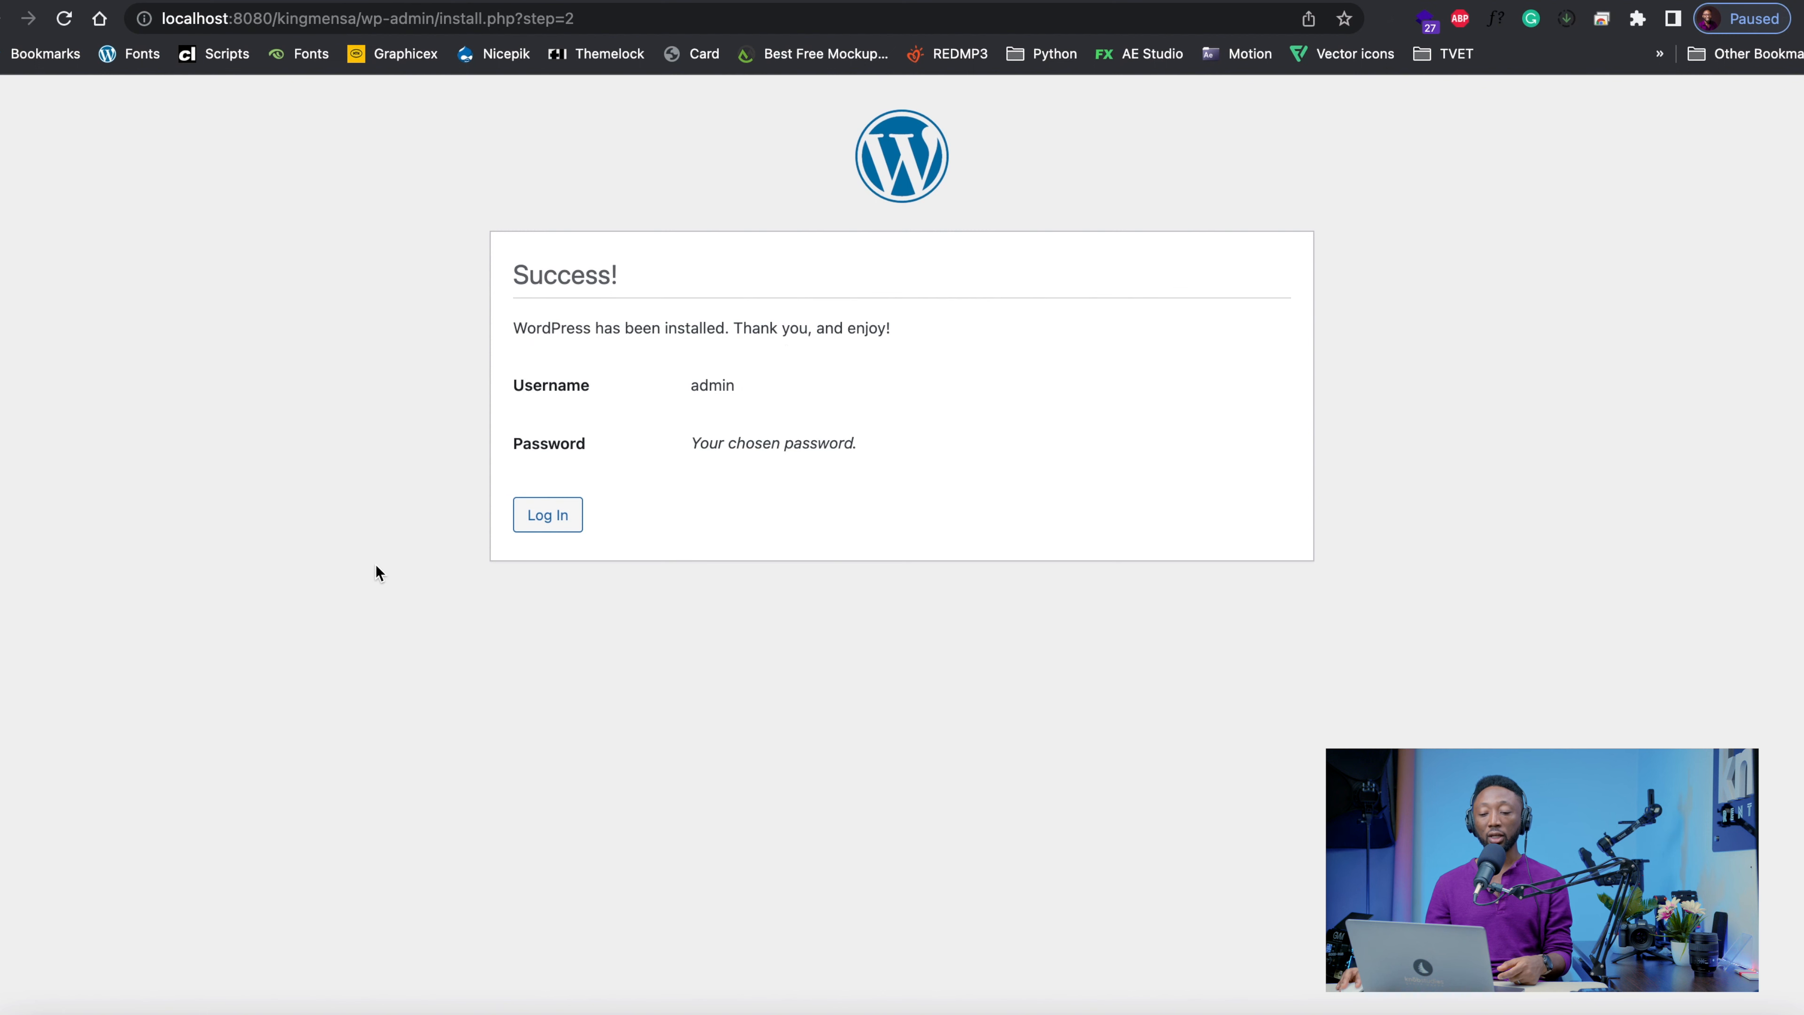
# Log in to the new WordPress site with the username admin and the account password, revealing the password to check it
pyautogui.click(549, 525)
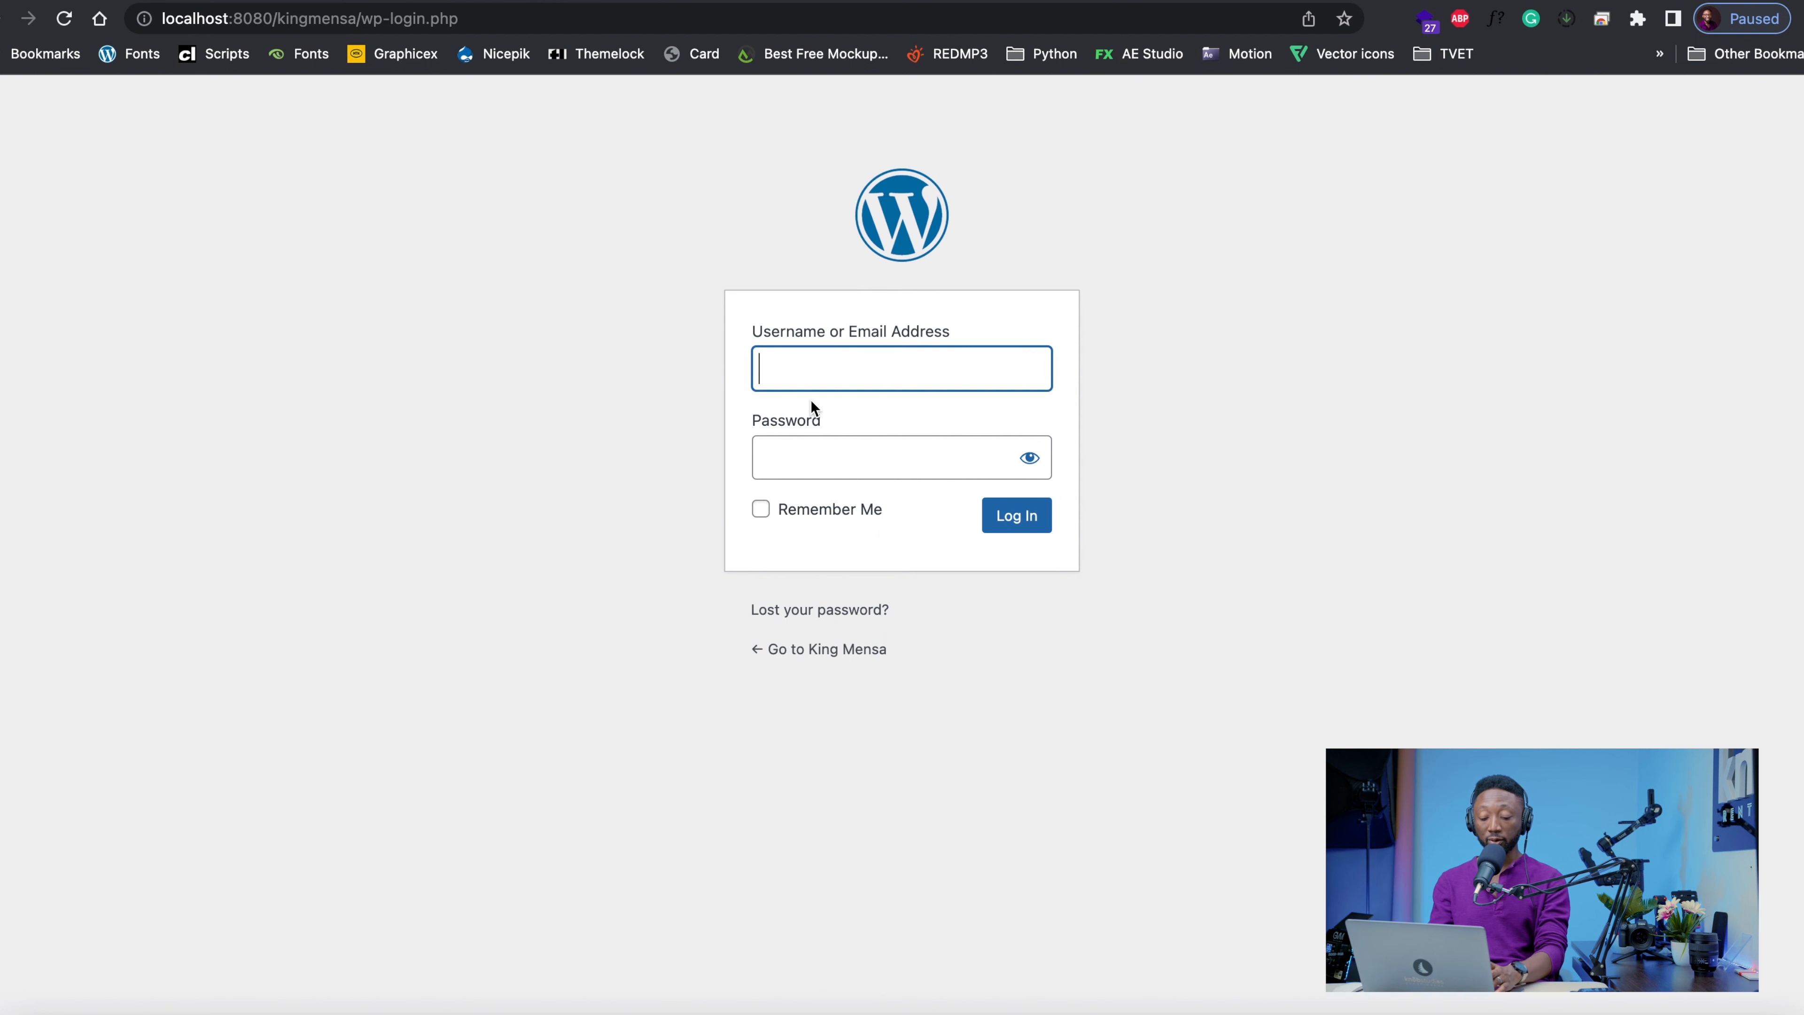
pyautogui.write('admin')
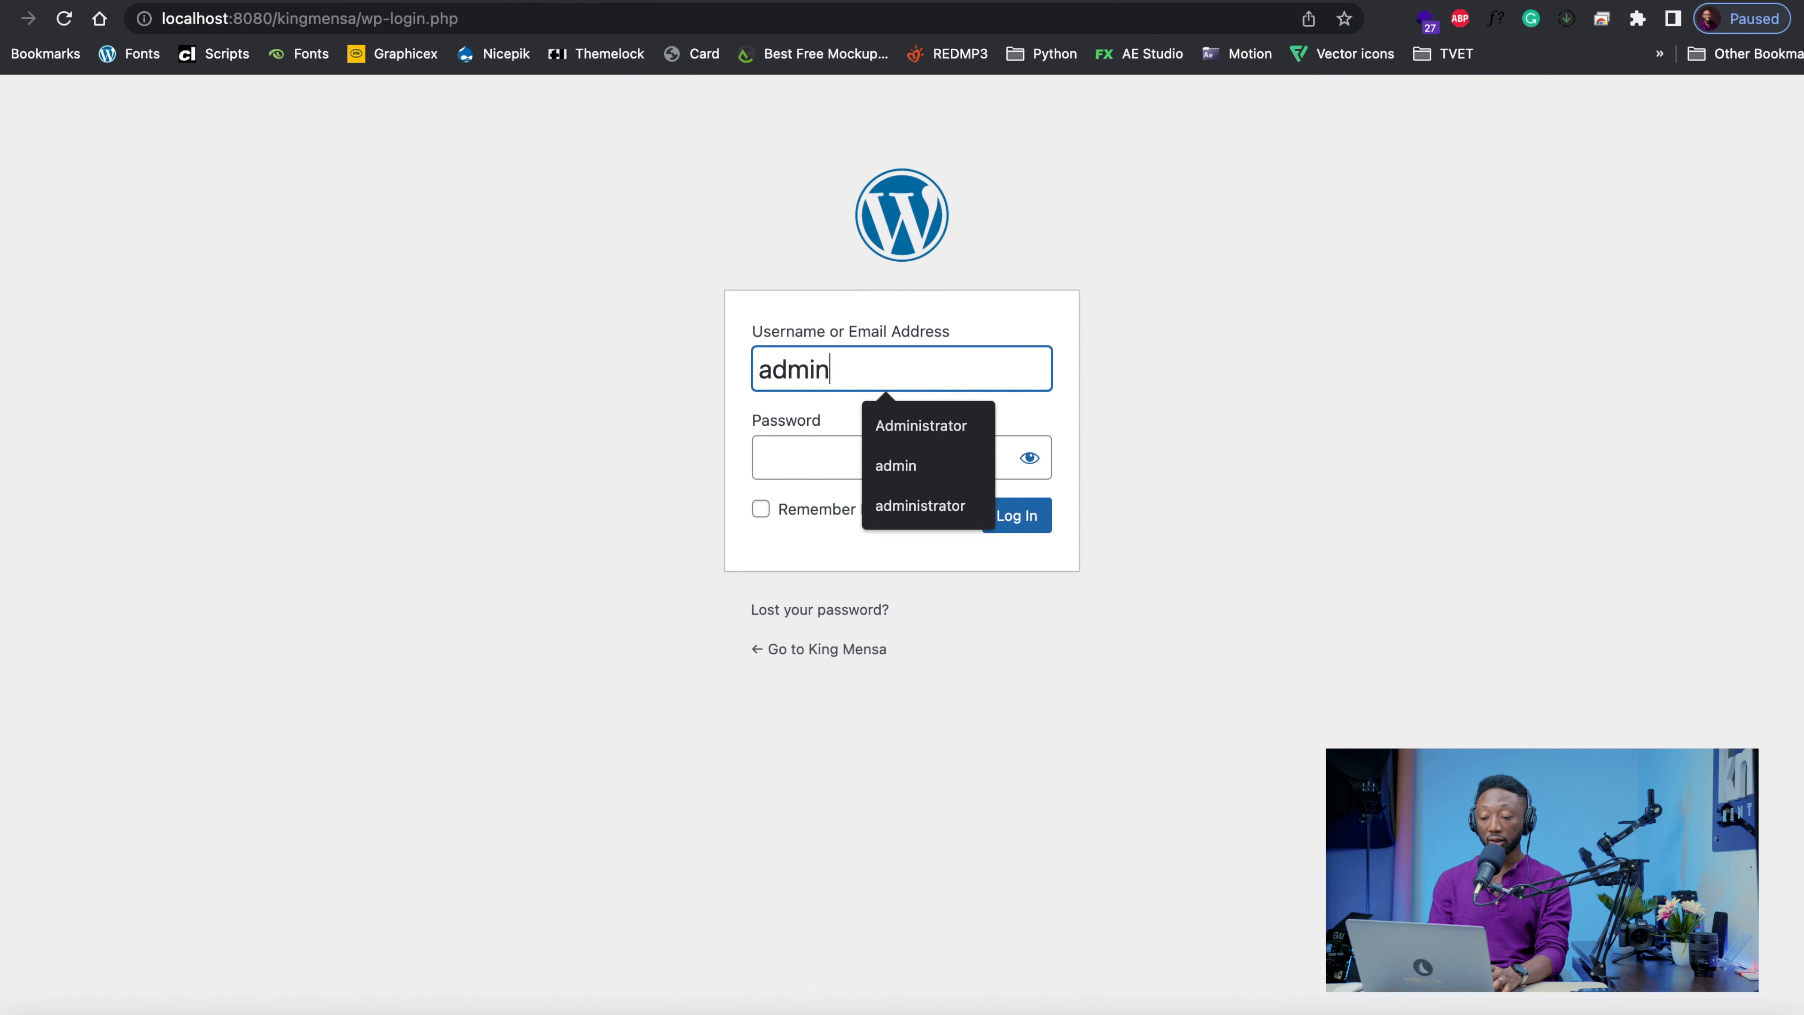
pyautogui.press('Tab')
pyautogui.write('admin')
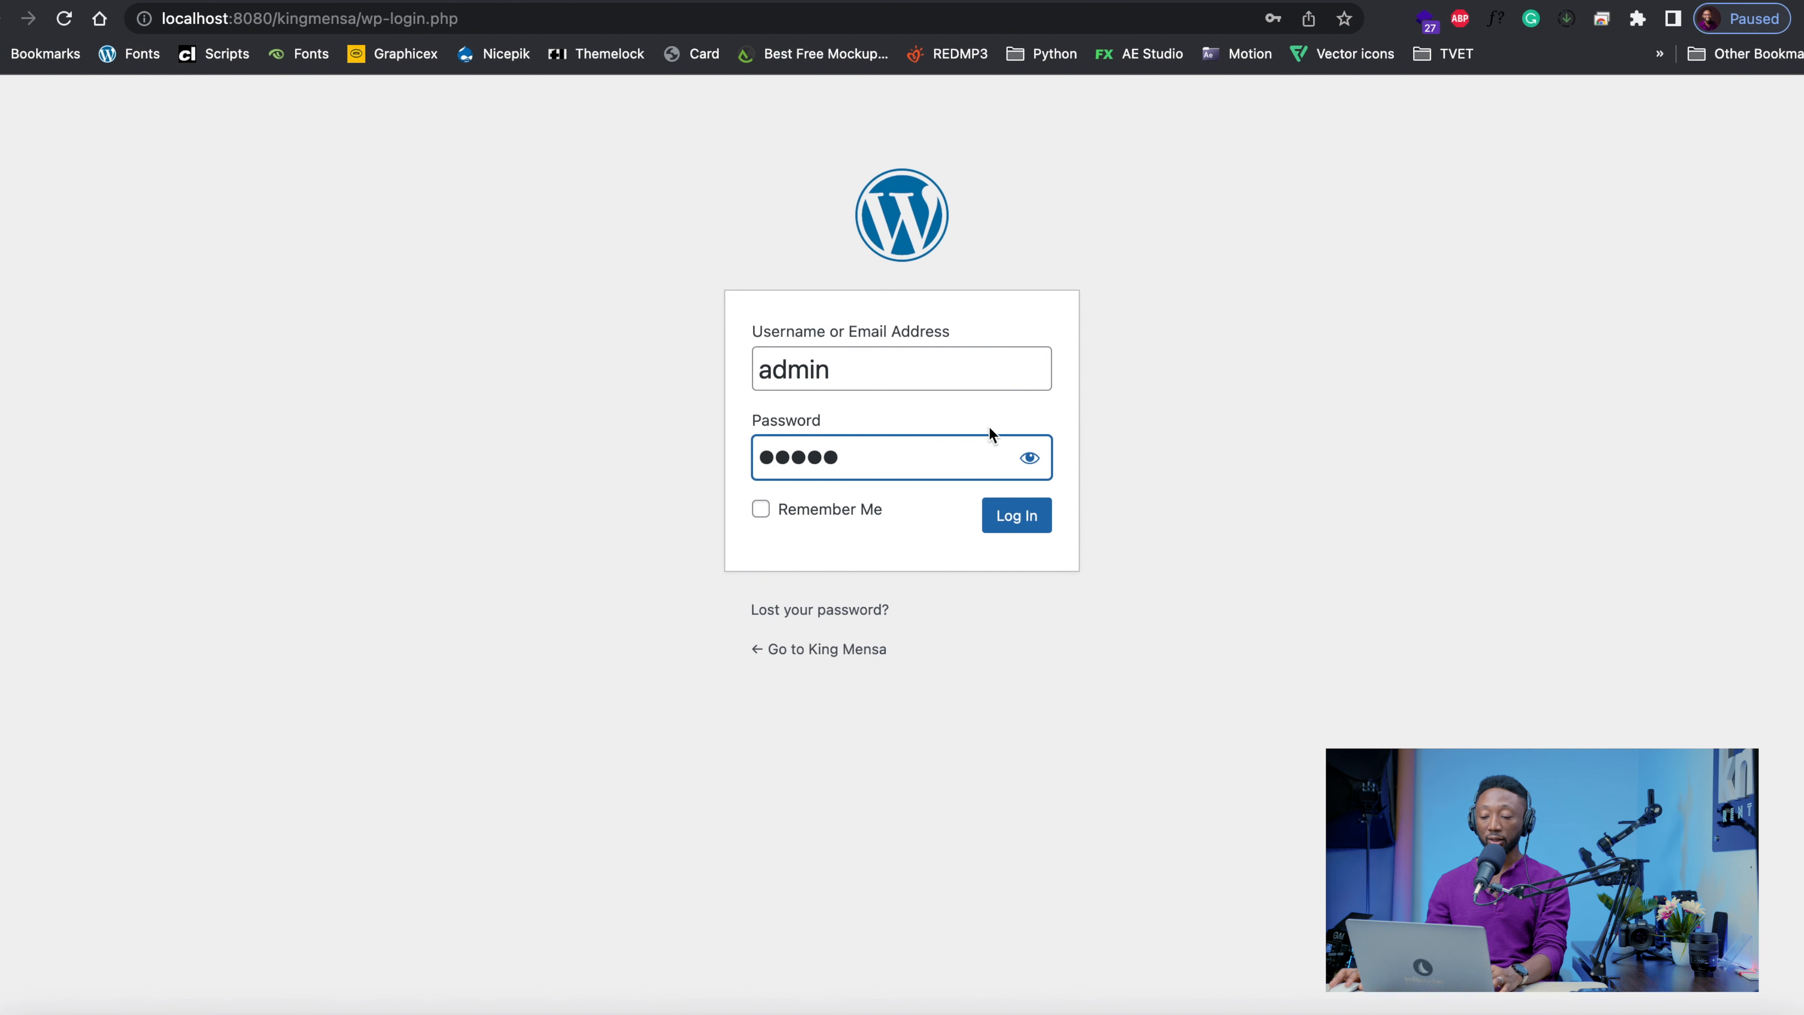
pyautogui.click(1034, 460)
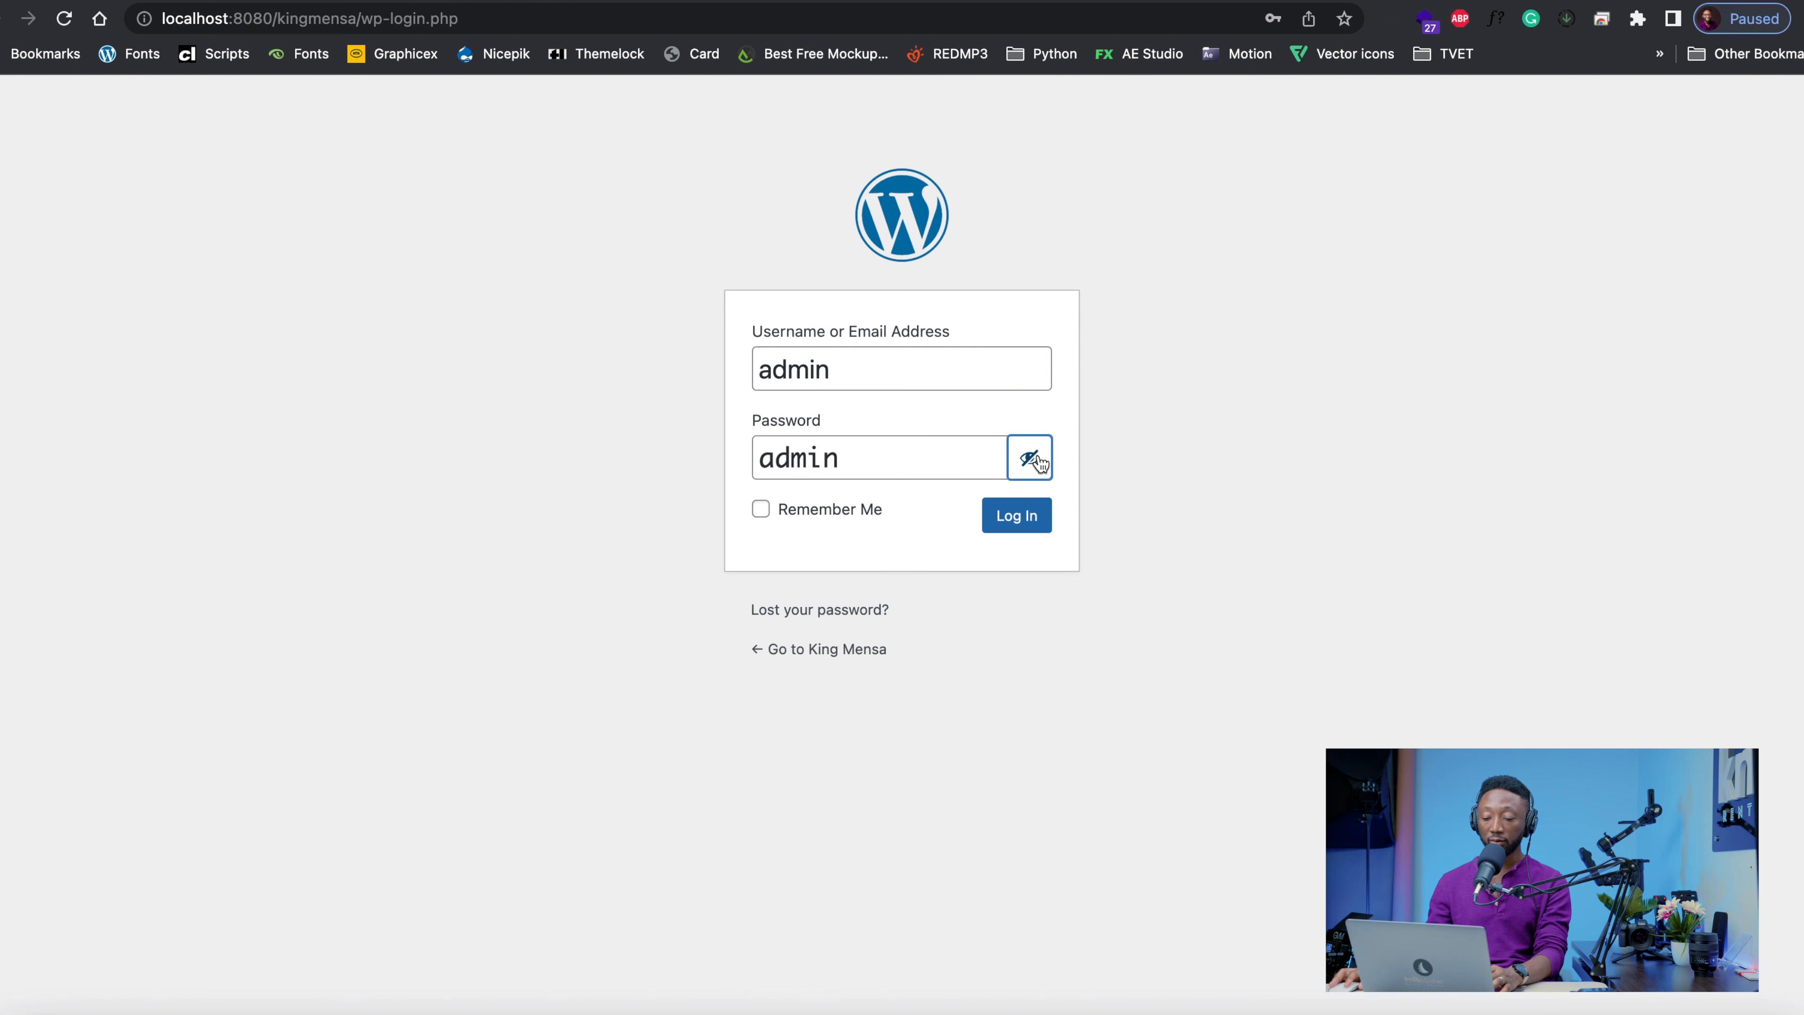
pyautogui.click(1012, 522)
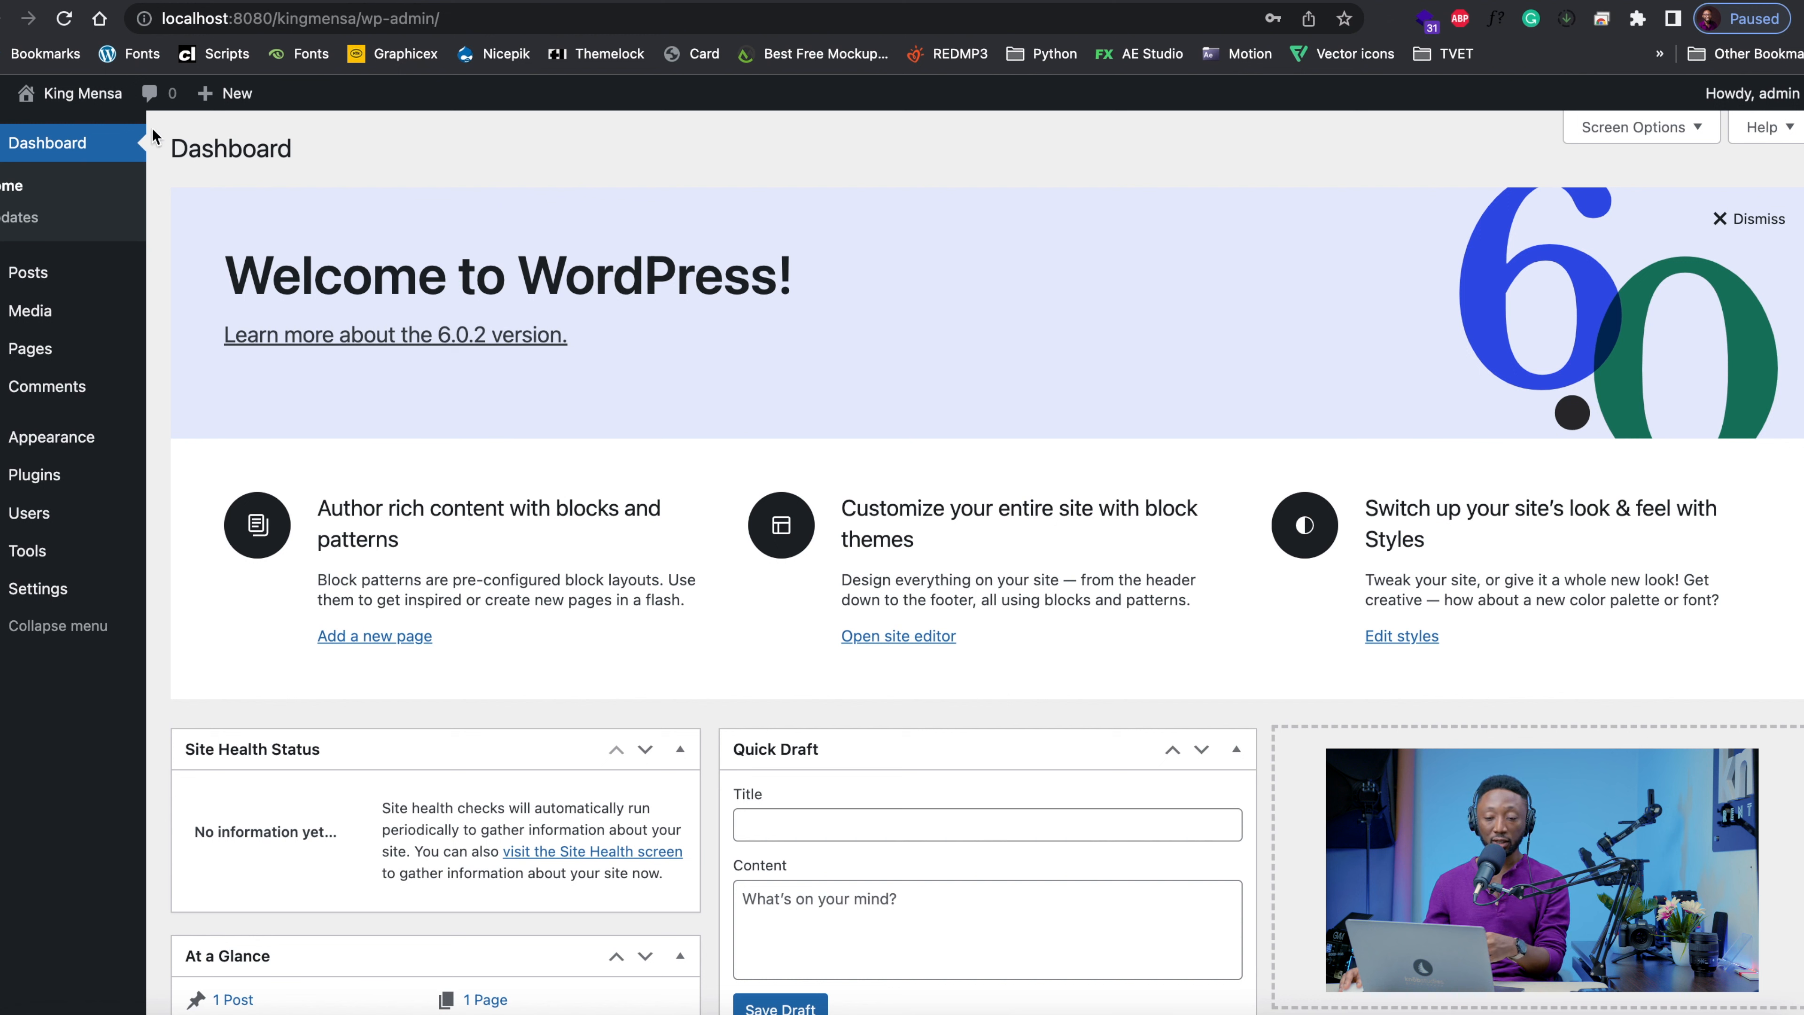
# Open the King Mensa site's front end in a new tab and look through its home page
pyautogui.moveTo(64, 103)
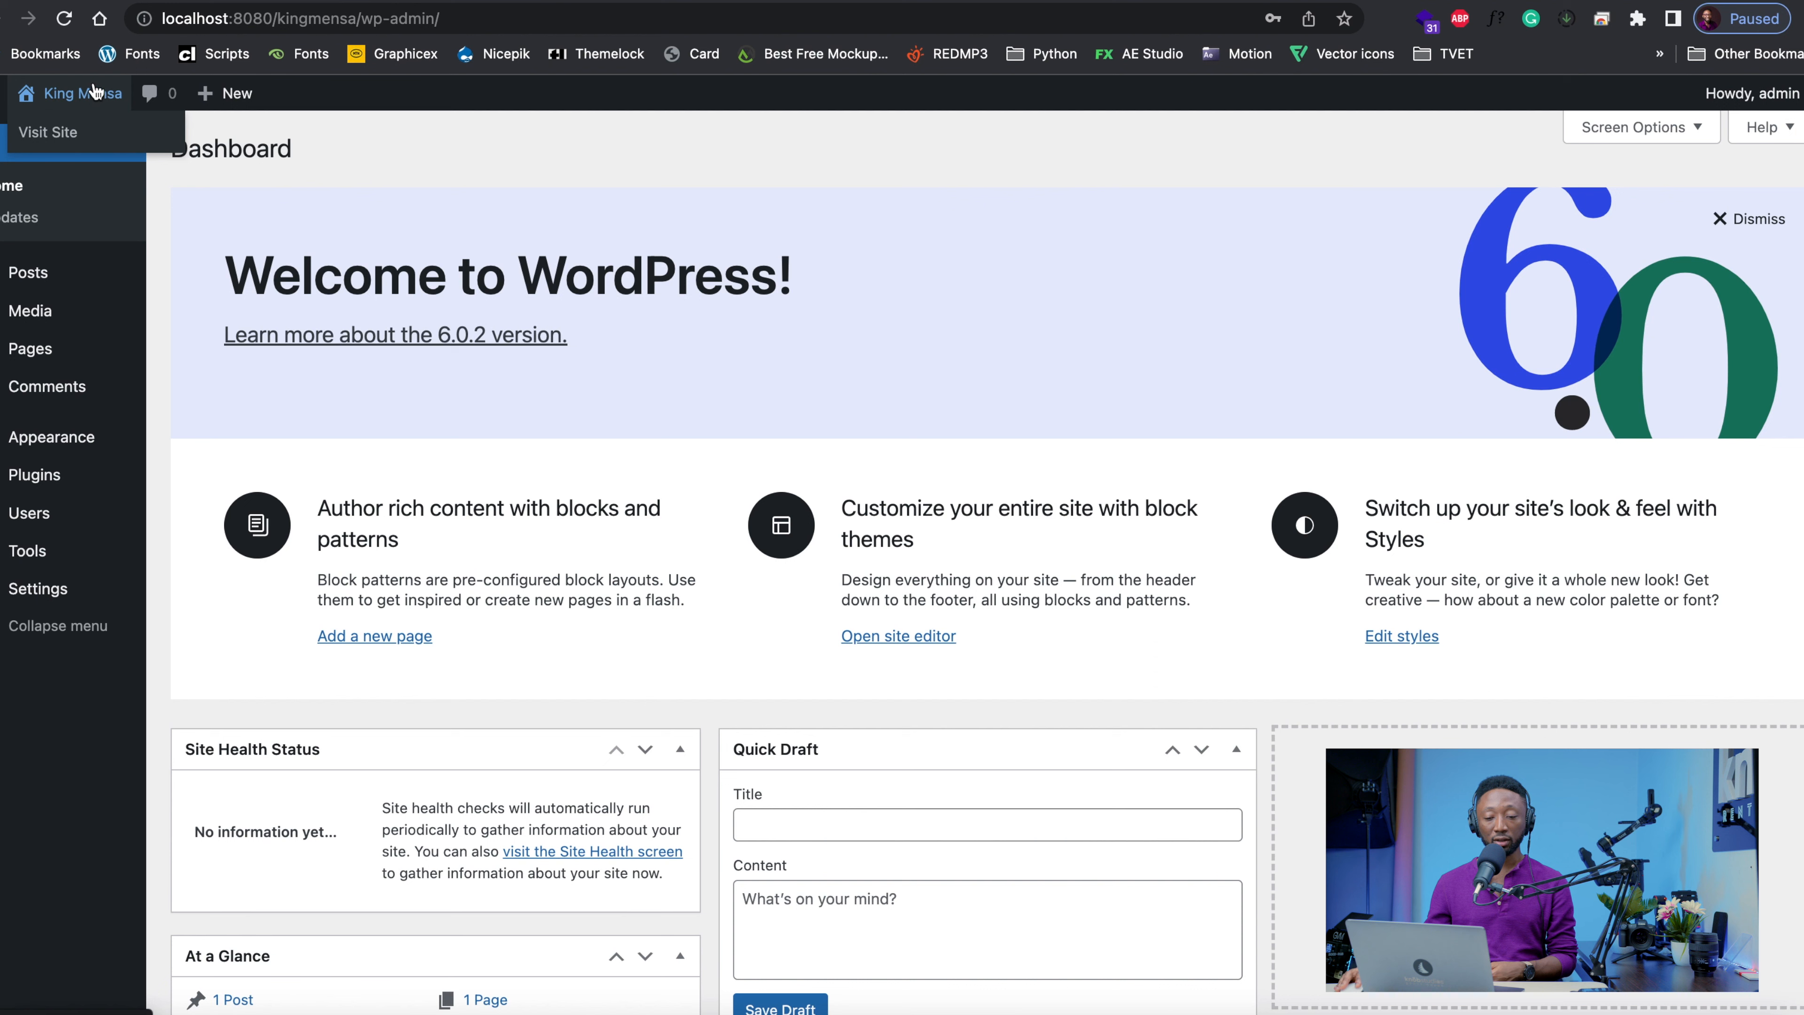
pyautogui.rightClick(44, 132)
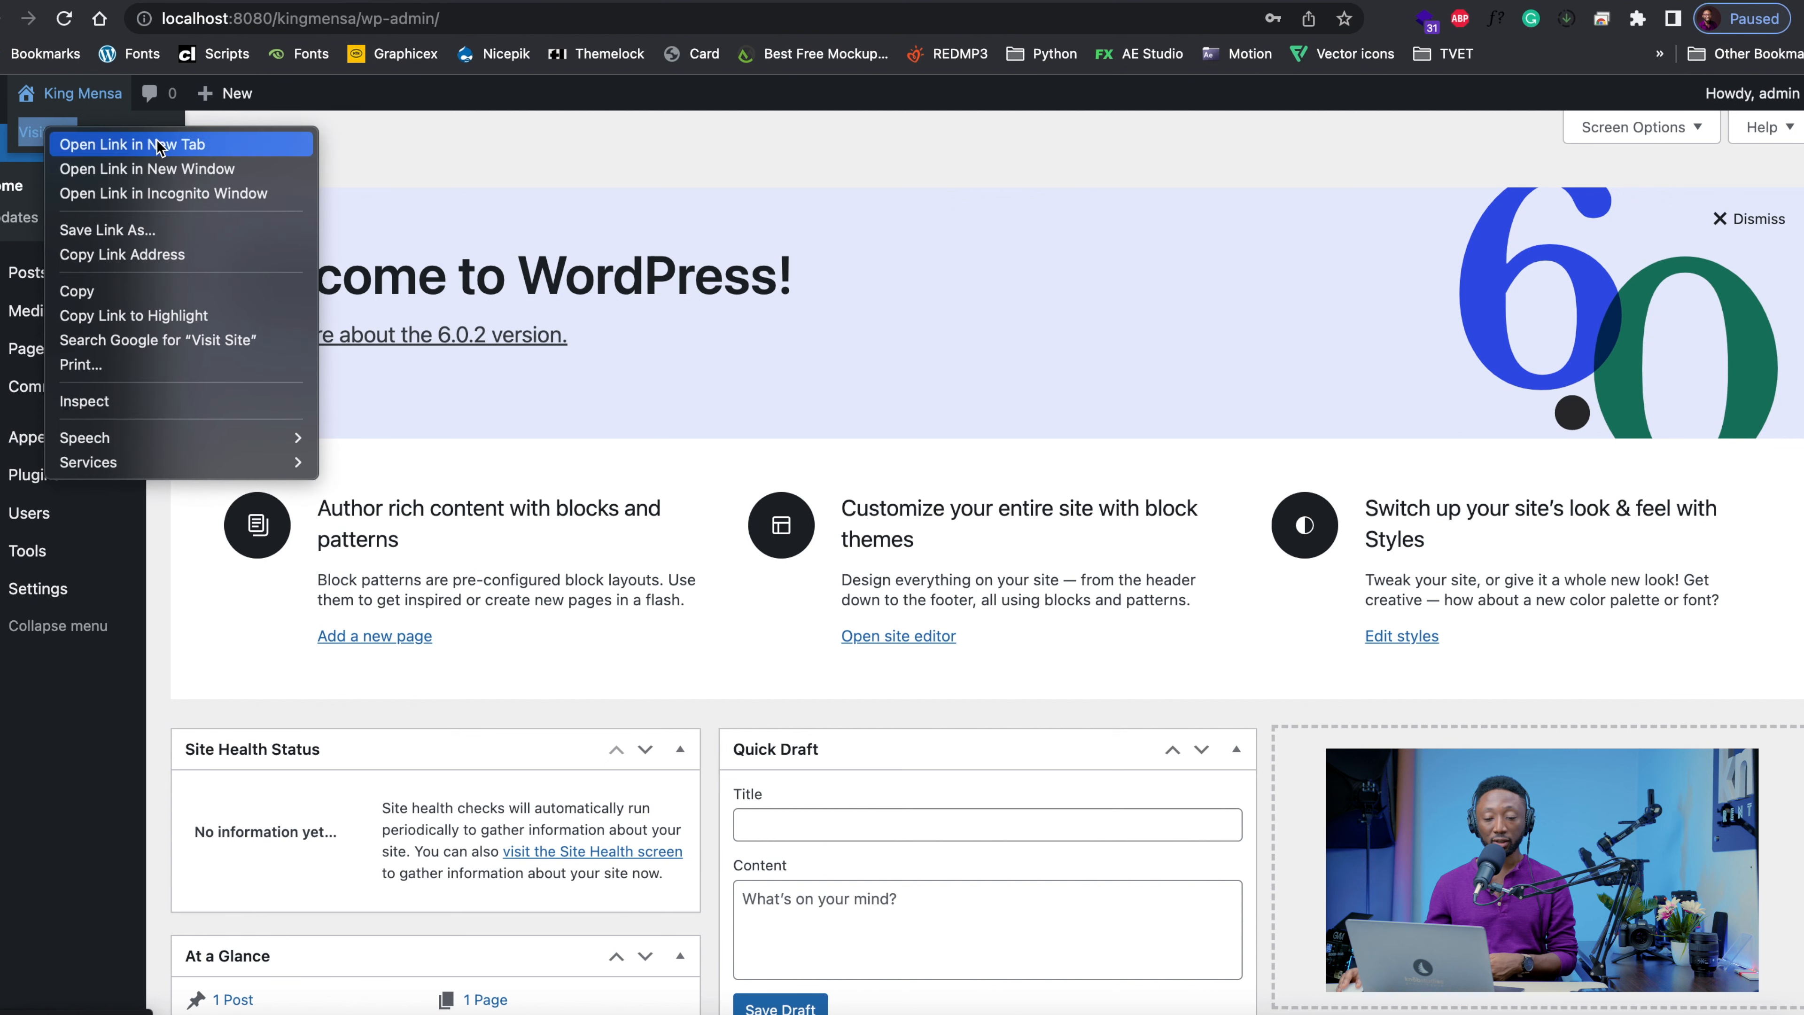
pyautogui.click(96, 147)
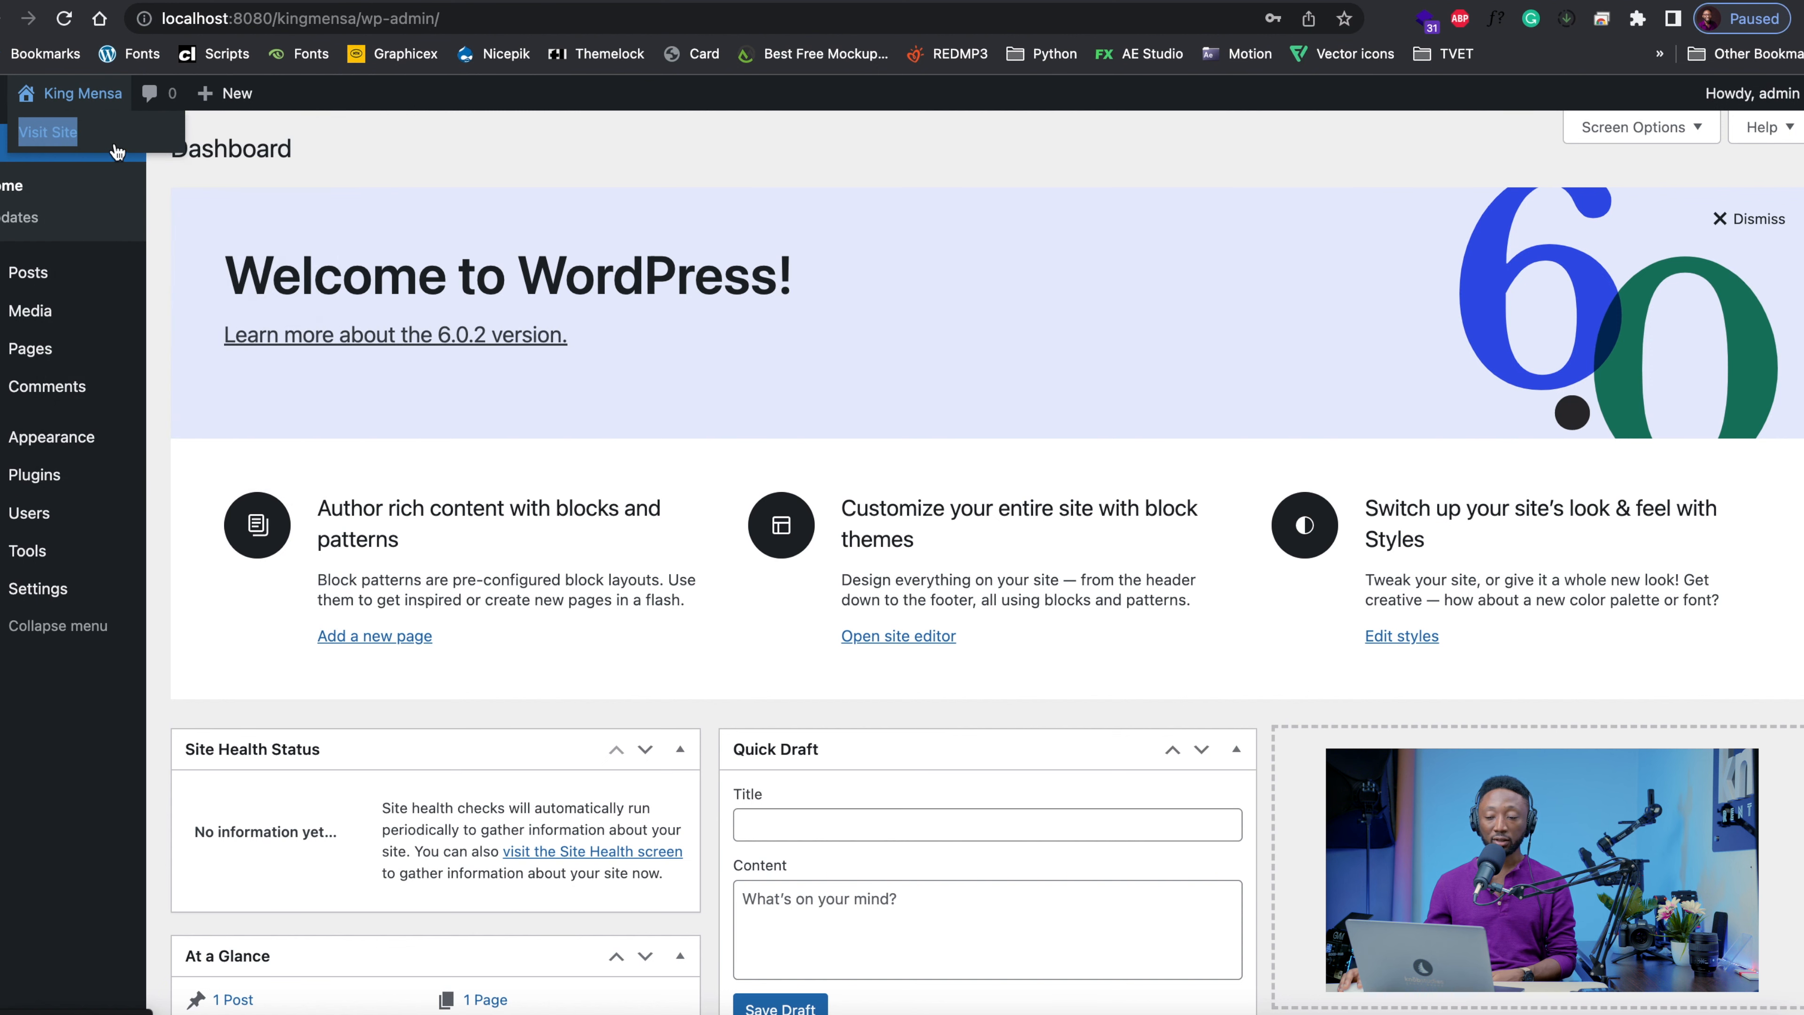
pyautogui.click(726, 1)
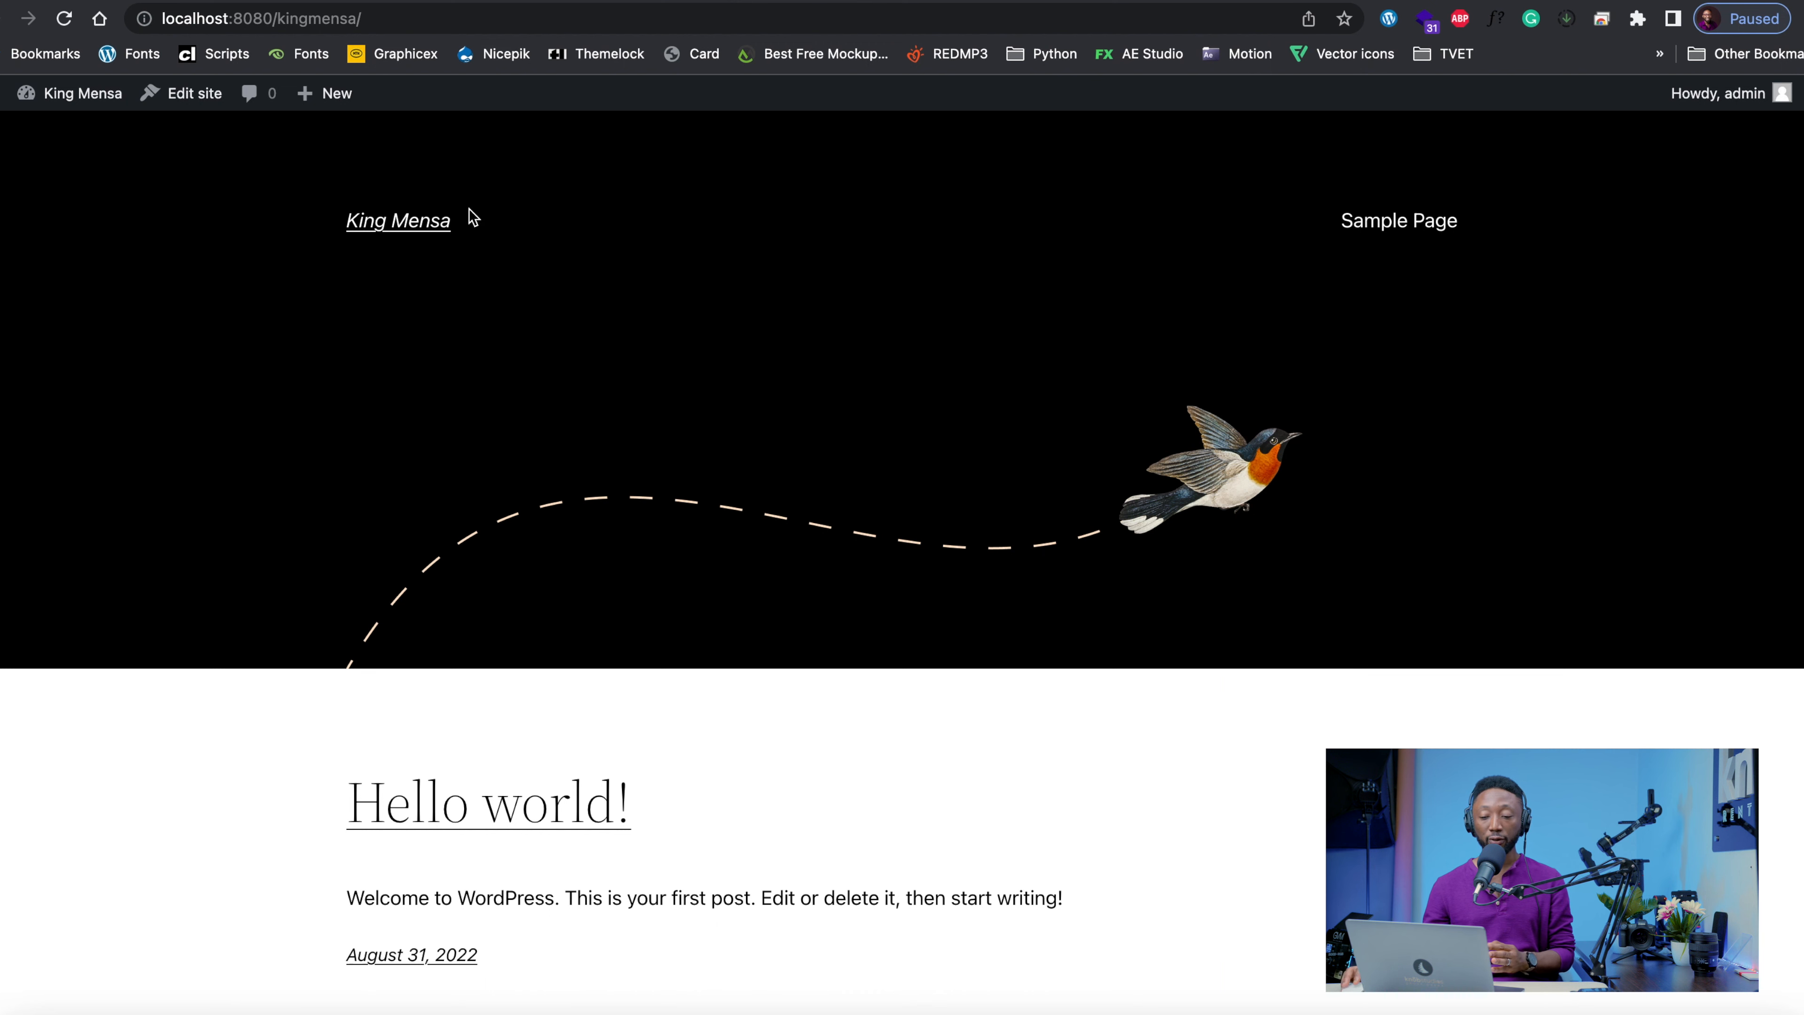
pyautogui.scroll(-3, 508, 616)
pyautogui.scroll(-5, 508, 616)
pyautogui.scroll(8, 511, 611)
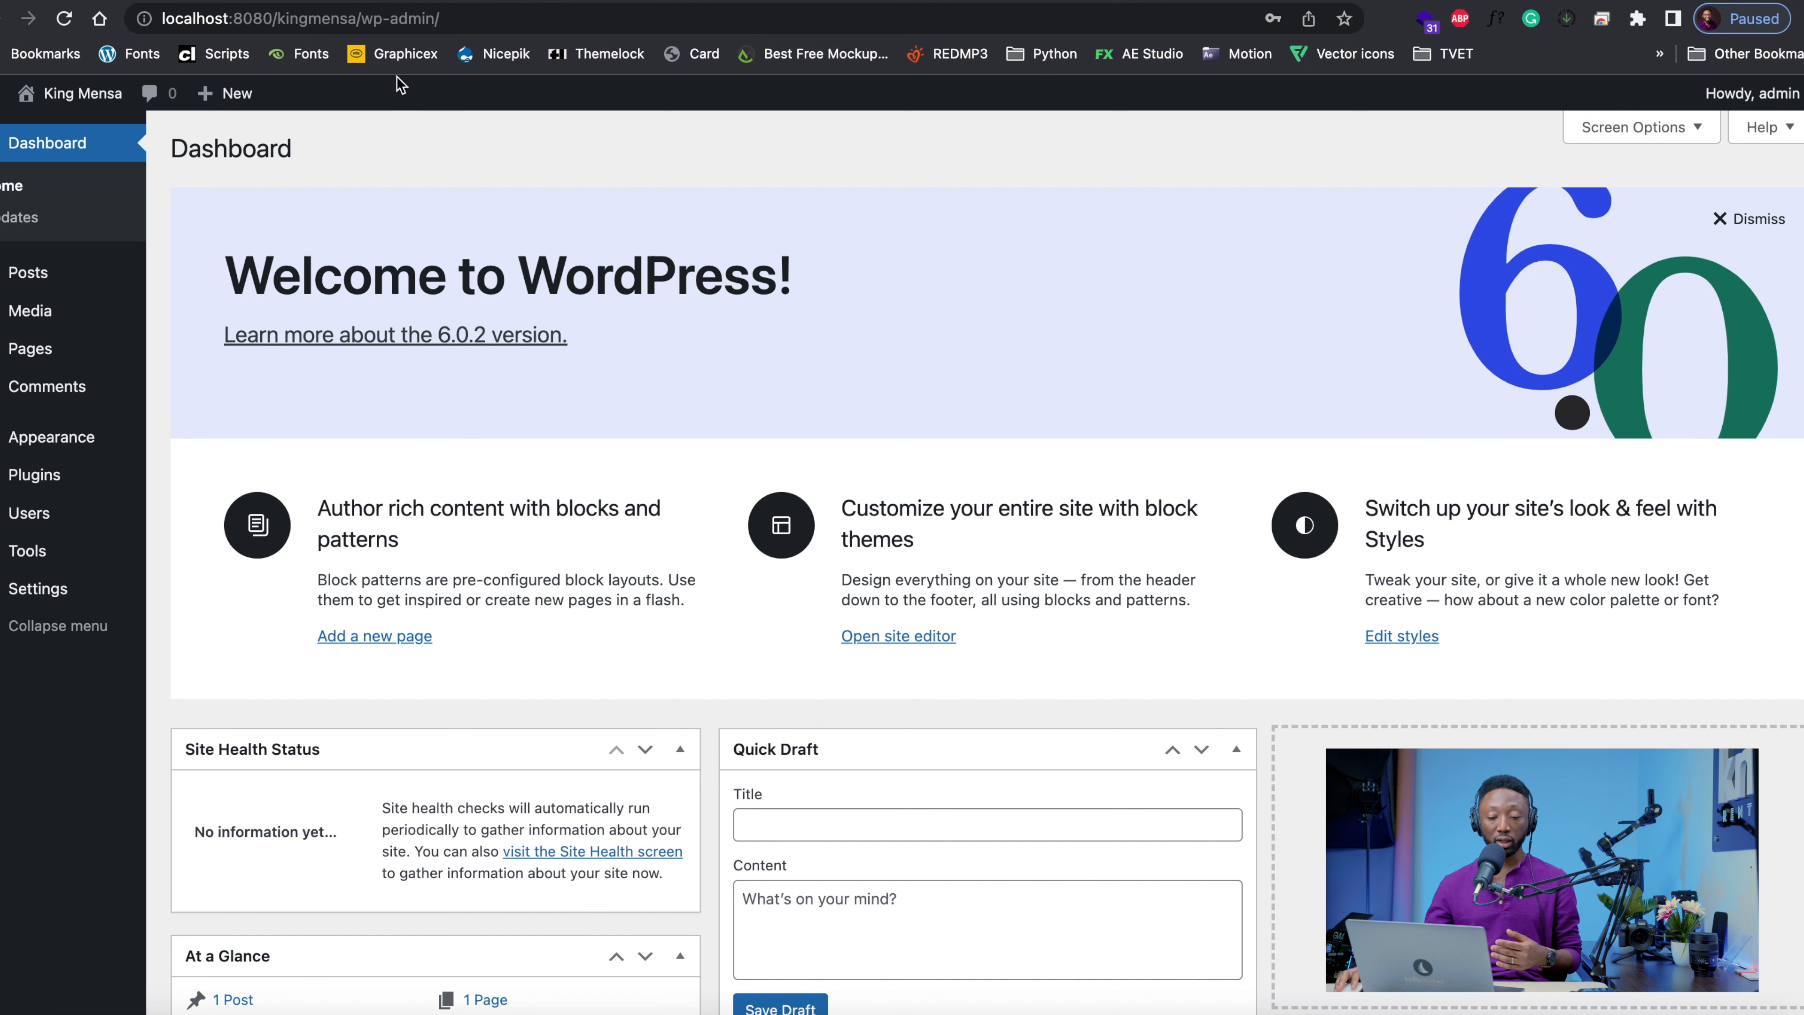
# Show the list of posts and view the Hello world! post in a new tab
pyautogui.click(27, 279)
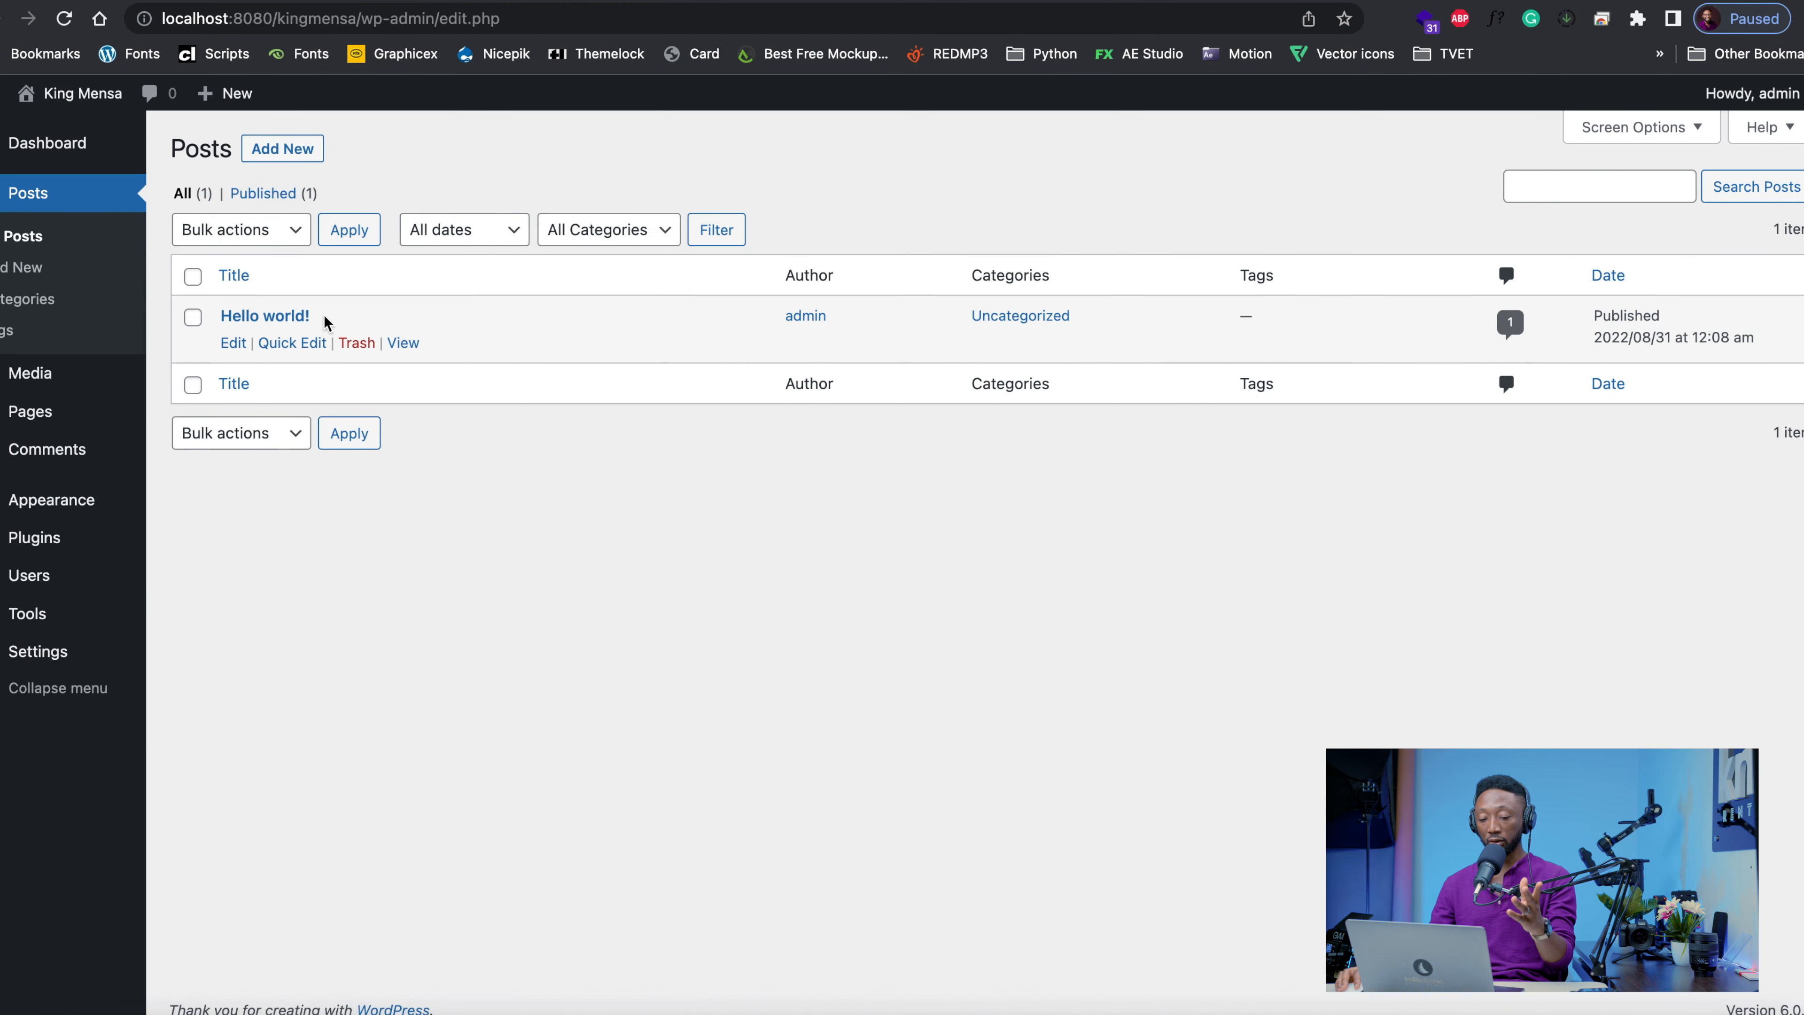
pyautogui.rightClick(405, 347)
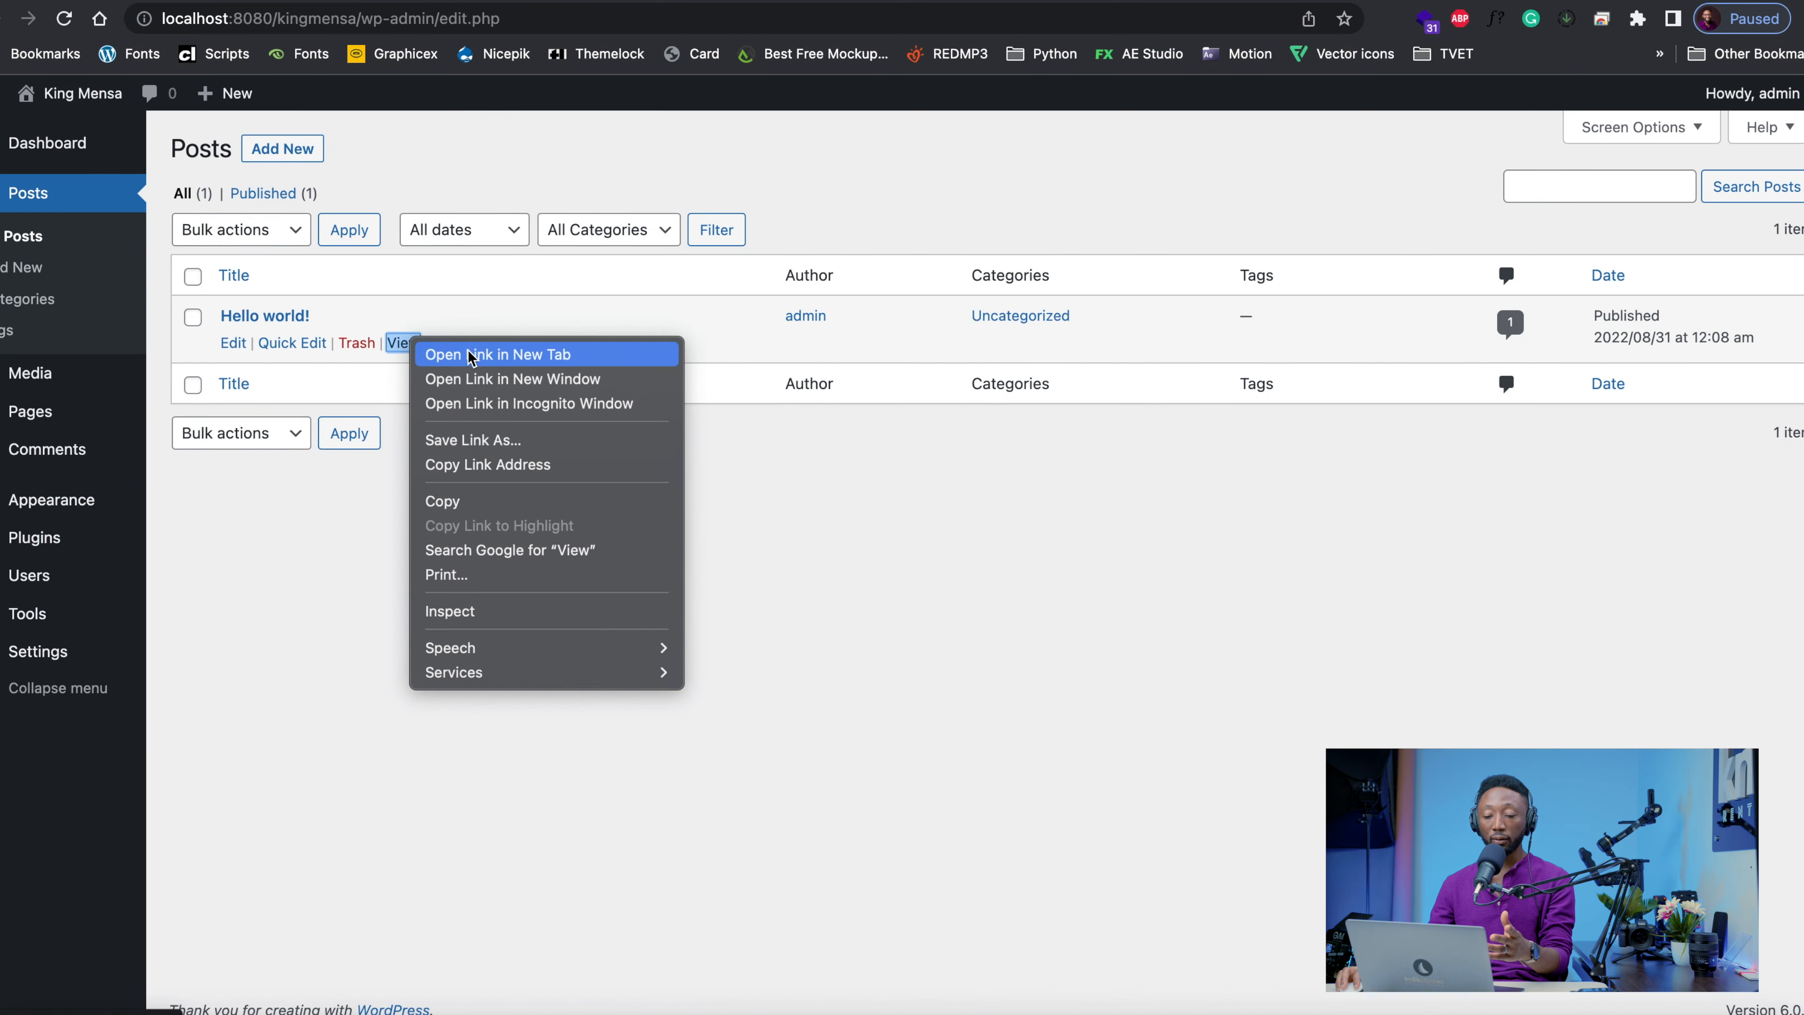
pyautogui.click(470, 355)
pyautogui.click(966, 0)
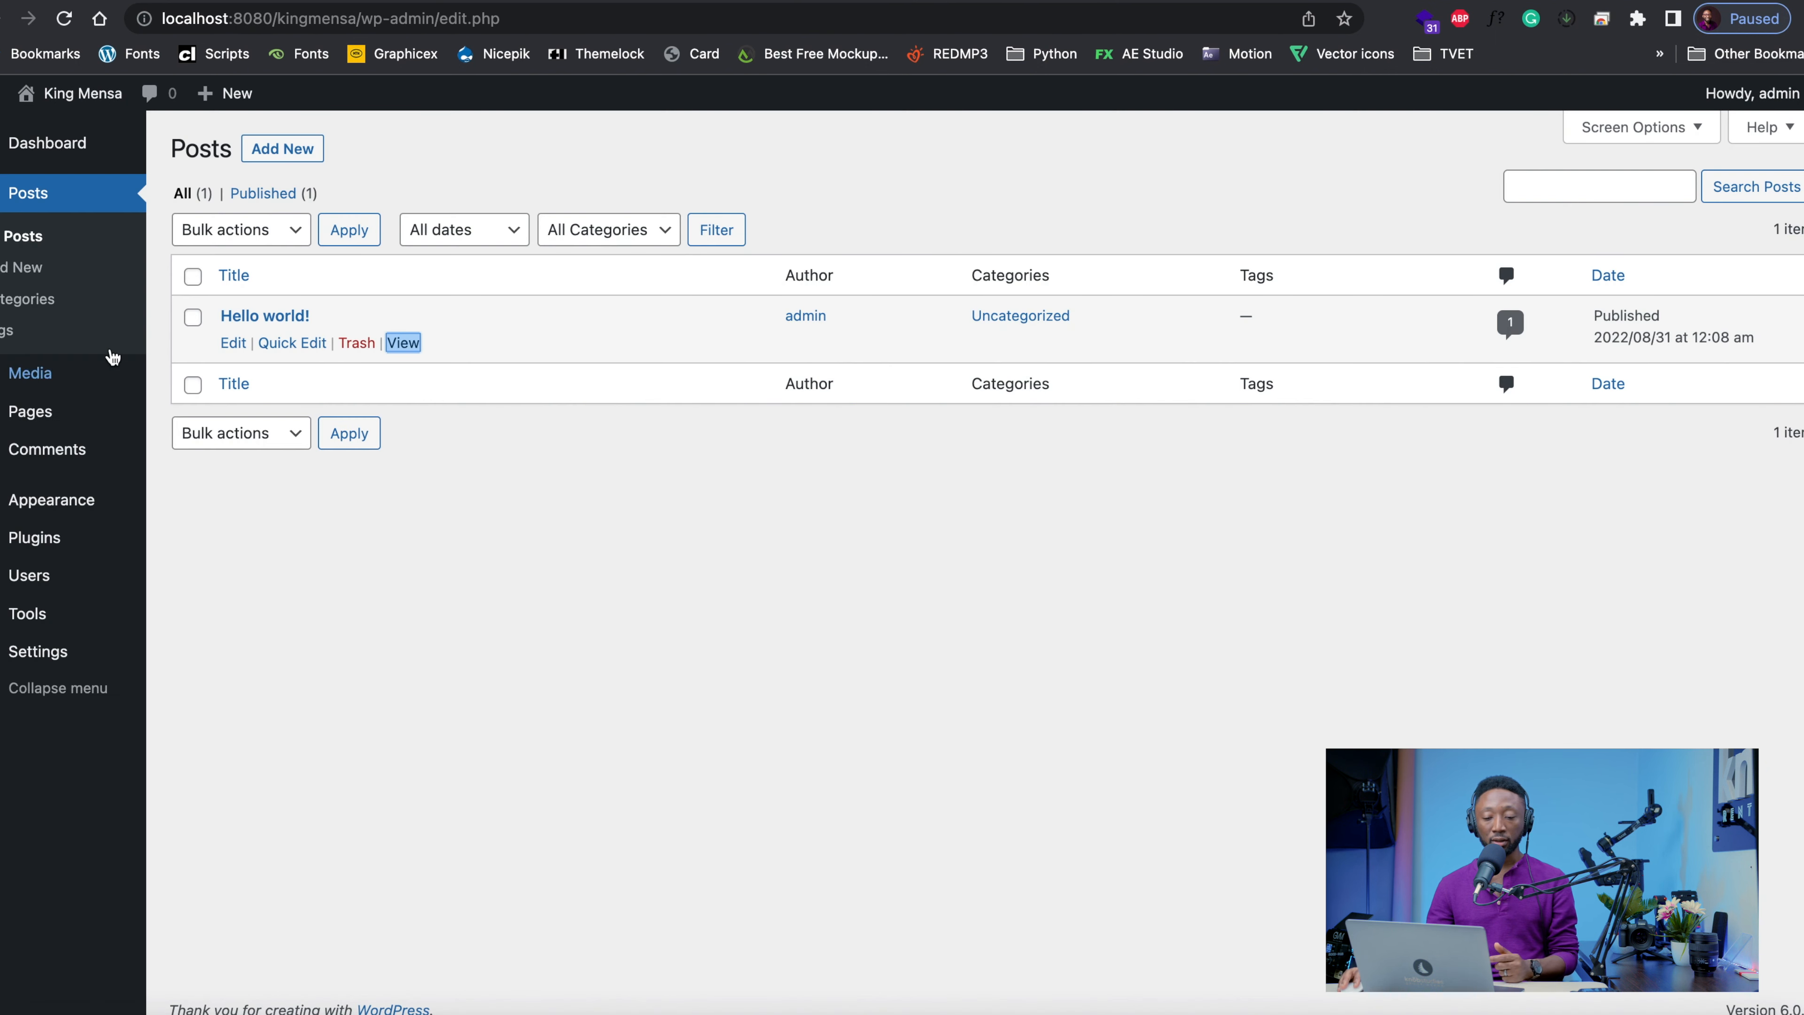
# Look at the site's home page again and return to the WordPress admin area
pyautogui.moveTo(30, 425)
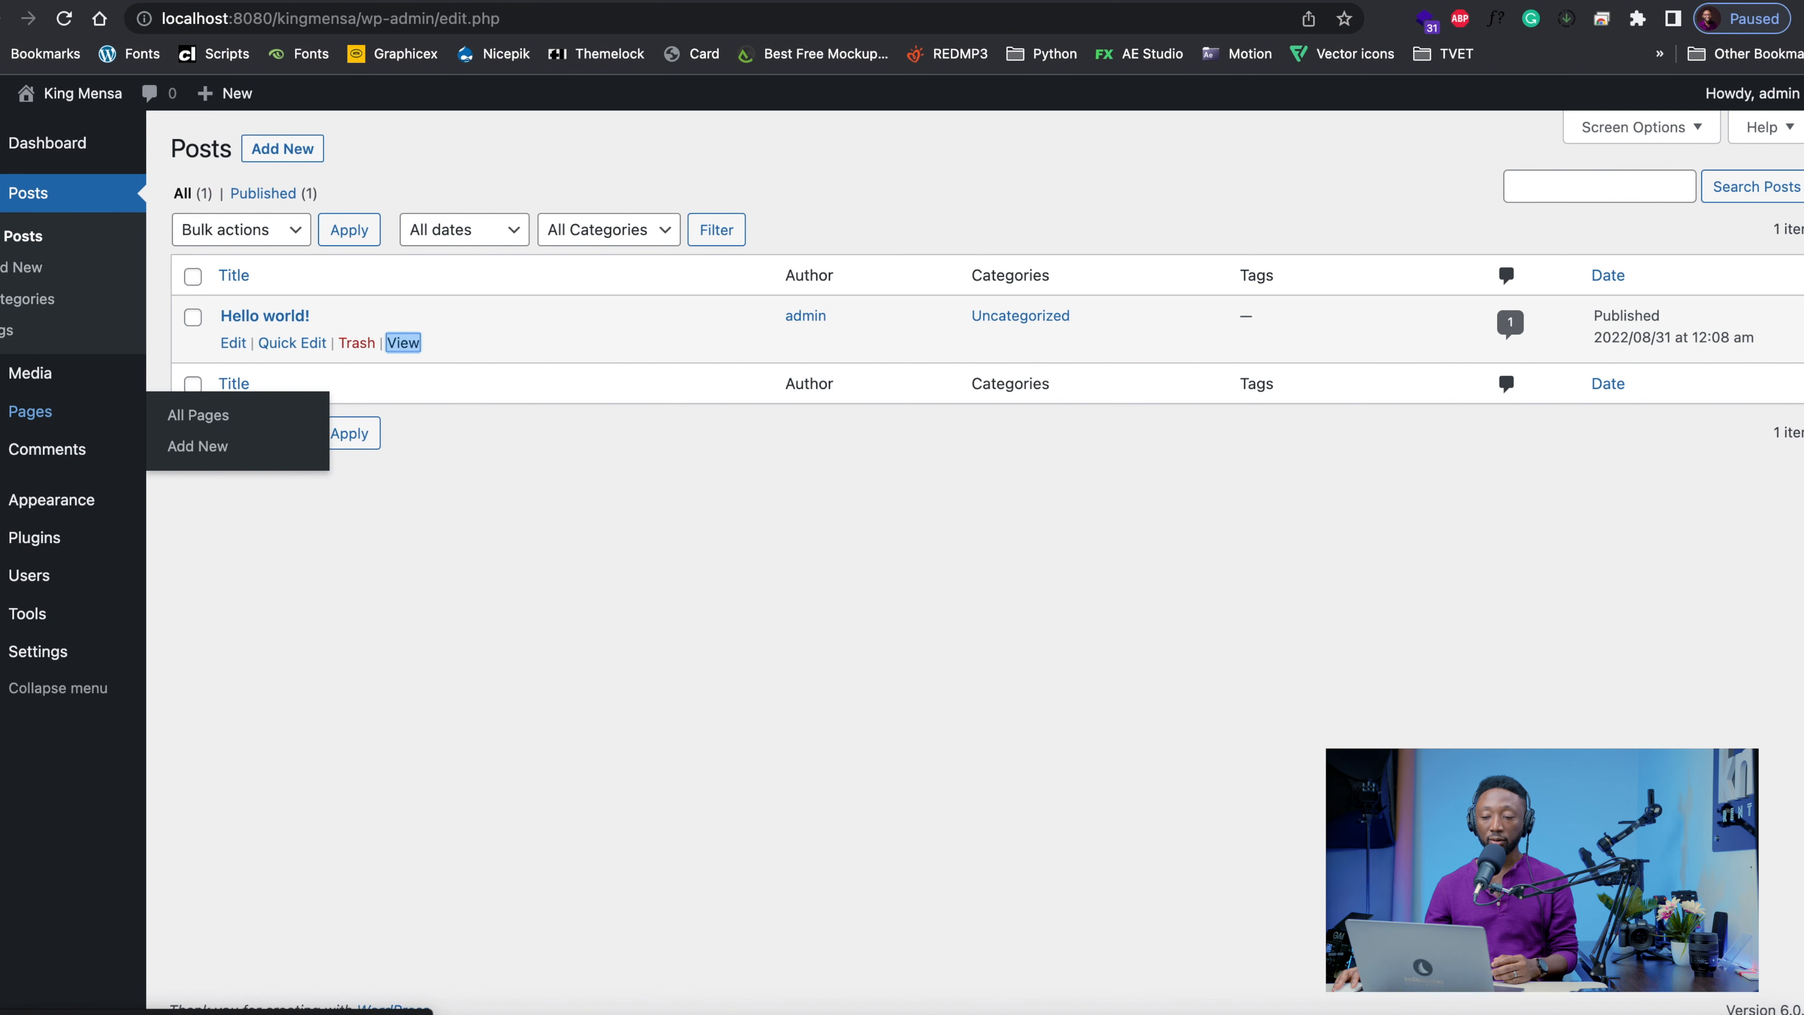
pyautogui.hotkey('ctrl', 'Tab')
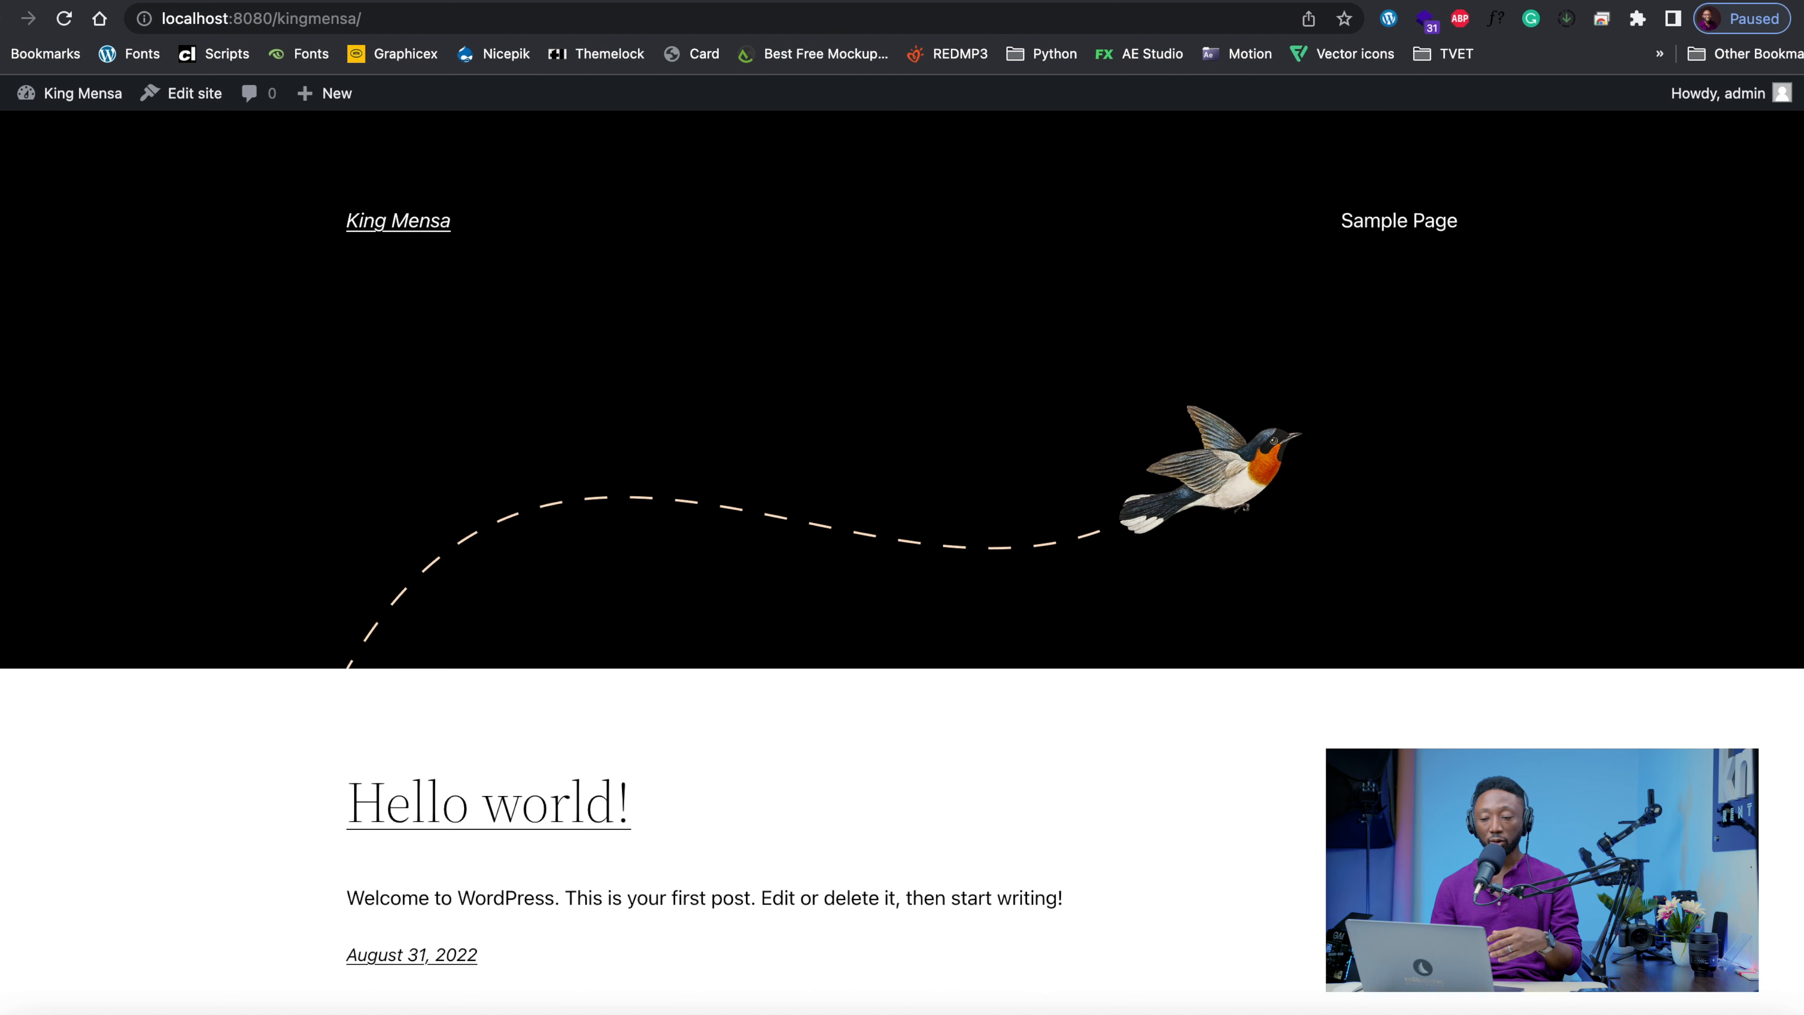
pyautogui.hotkey('ctrl', 'shift', 'Tab')
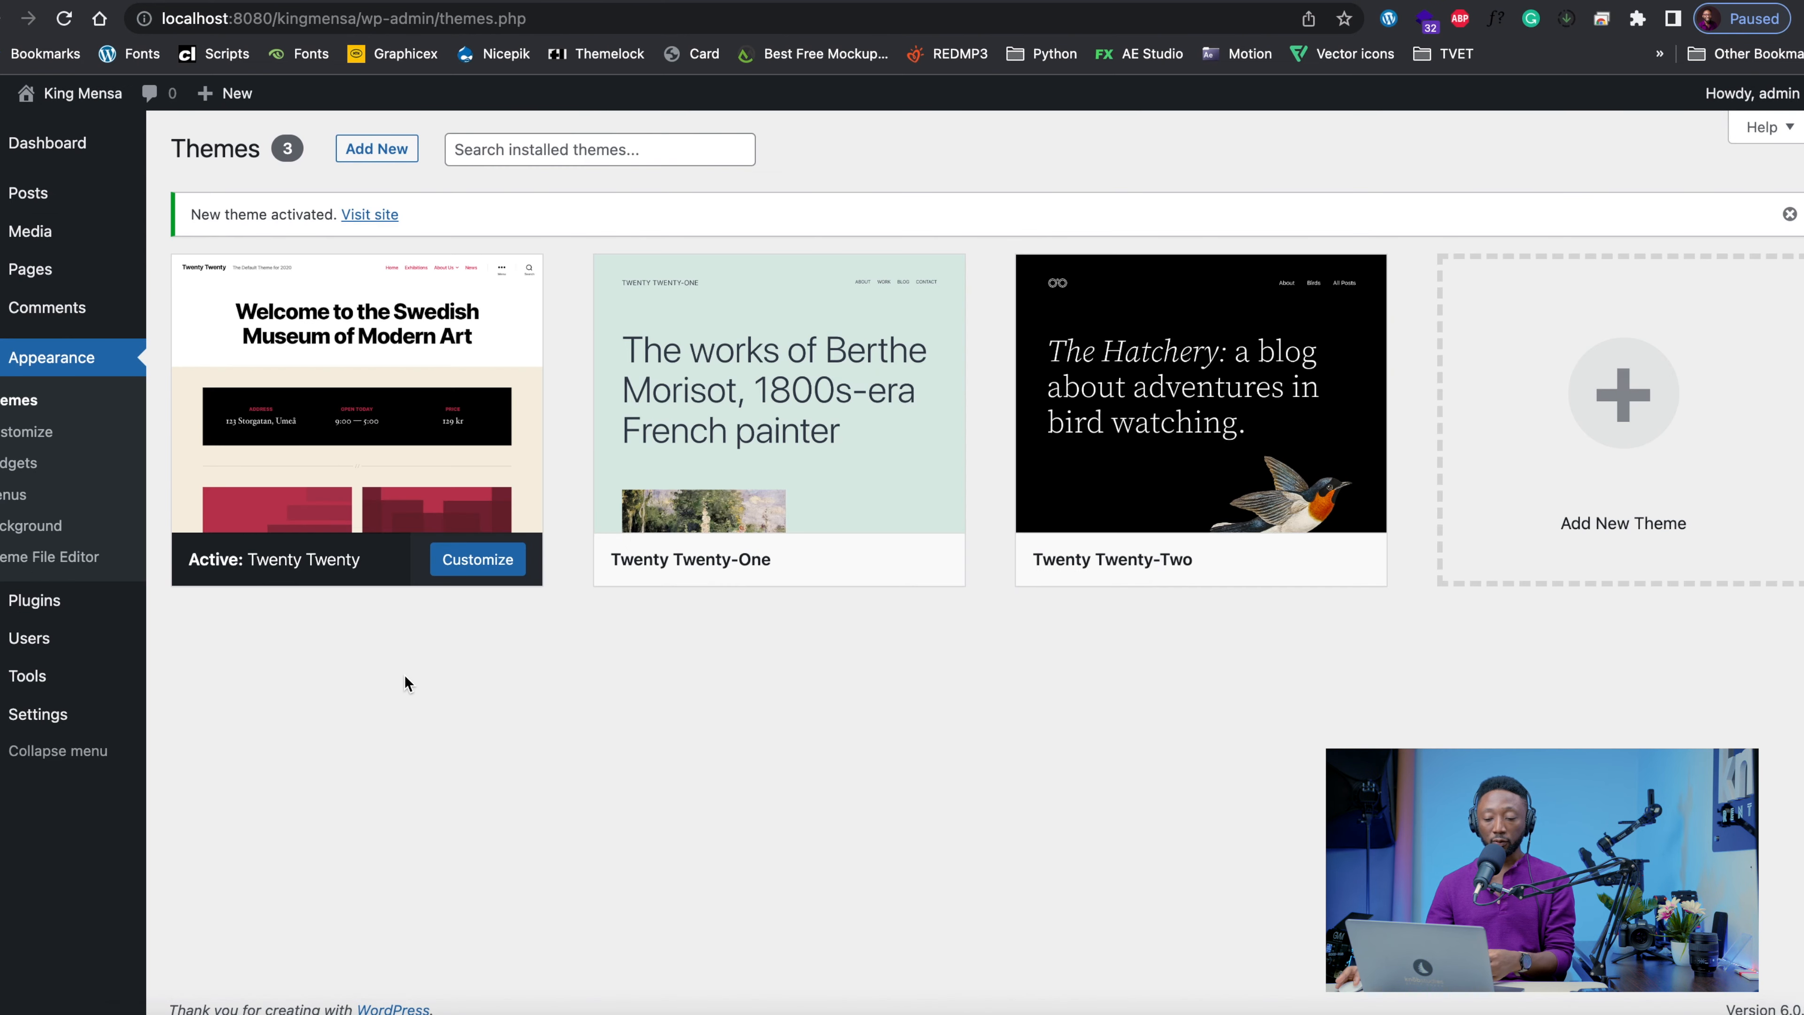
# Create a navigation menu named Main Menu for the site
pyautogui.moveTo(936, 547)
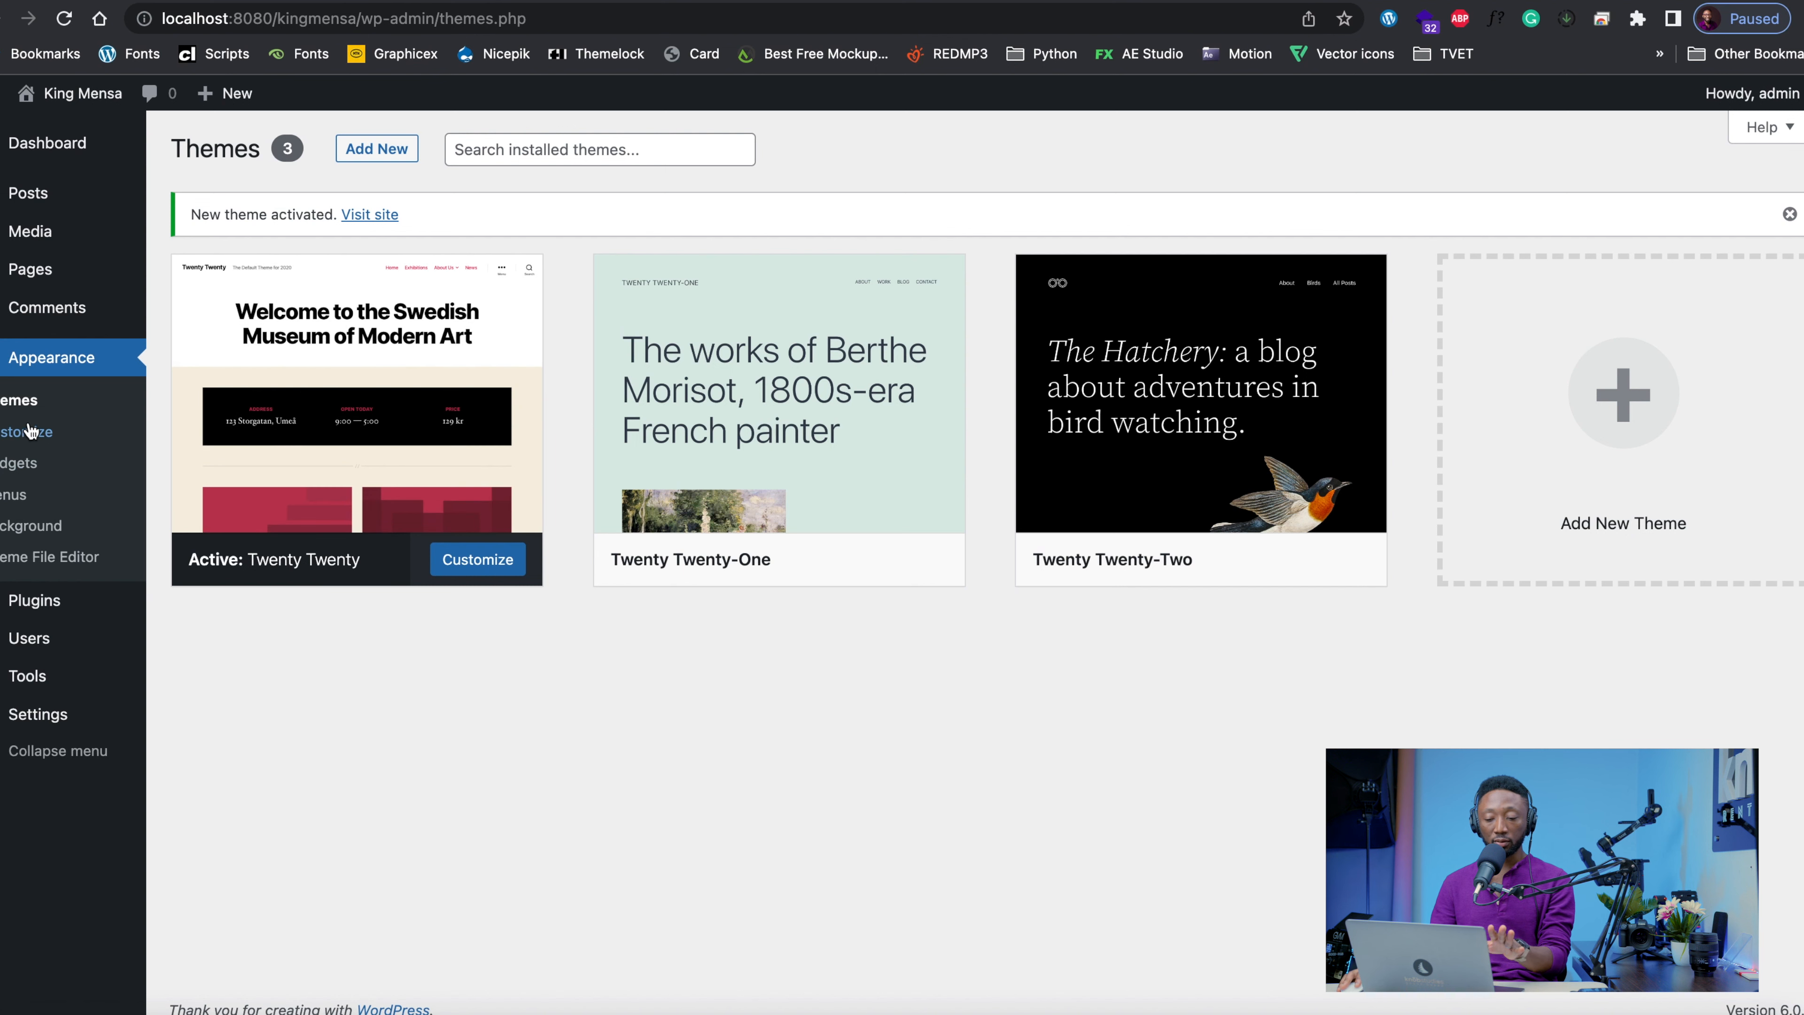
pyautogui.click(13, 495)
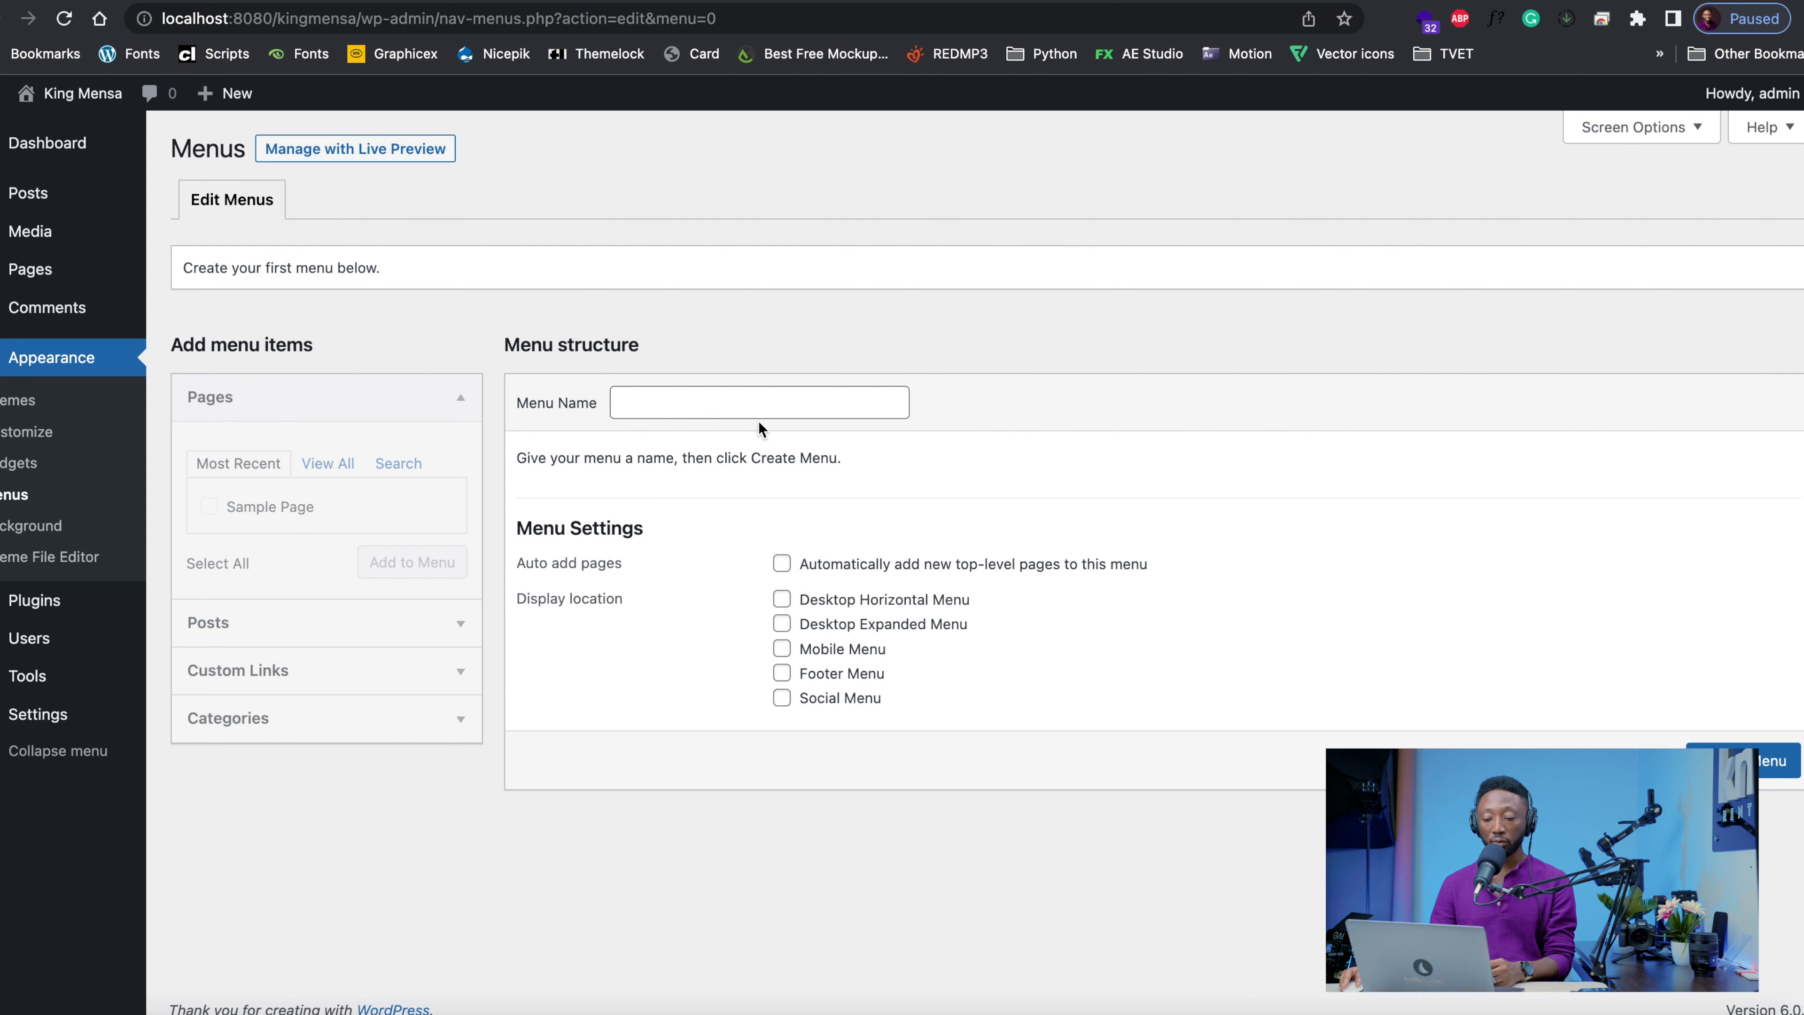
pyautogui.click(759, 407)
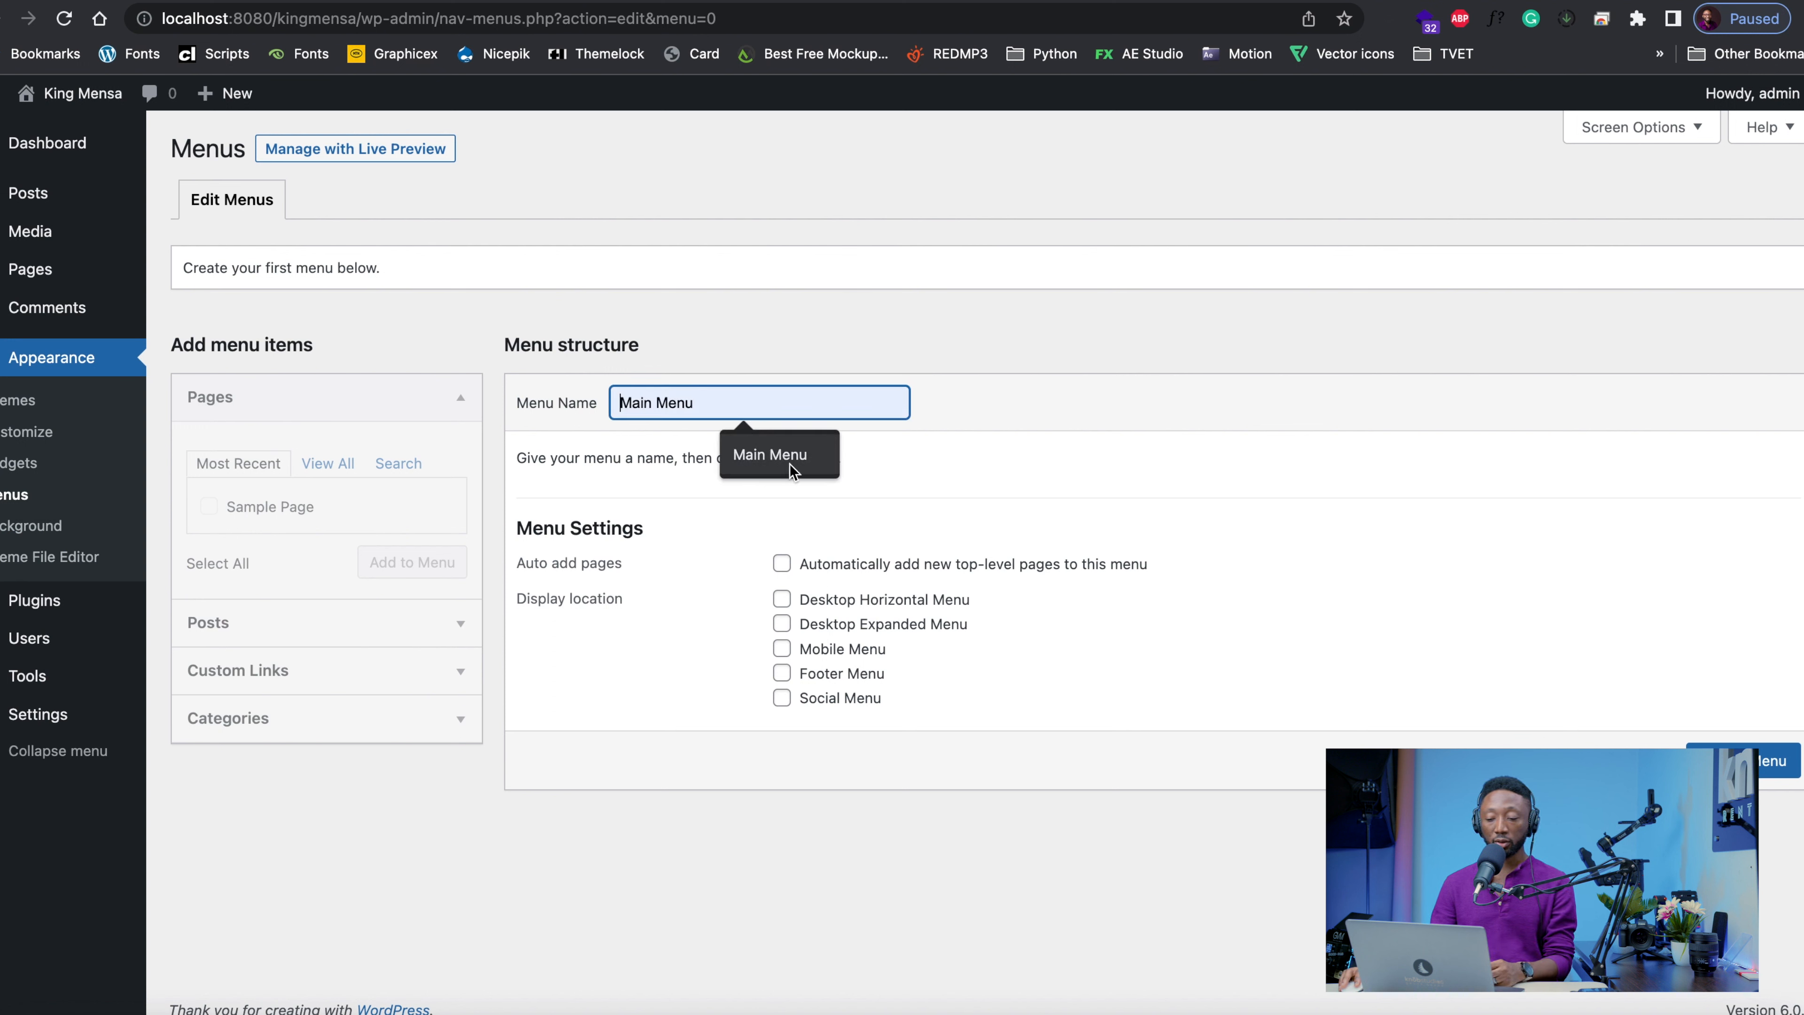
pyautogui.click(736, 469)
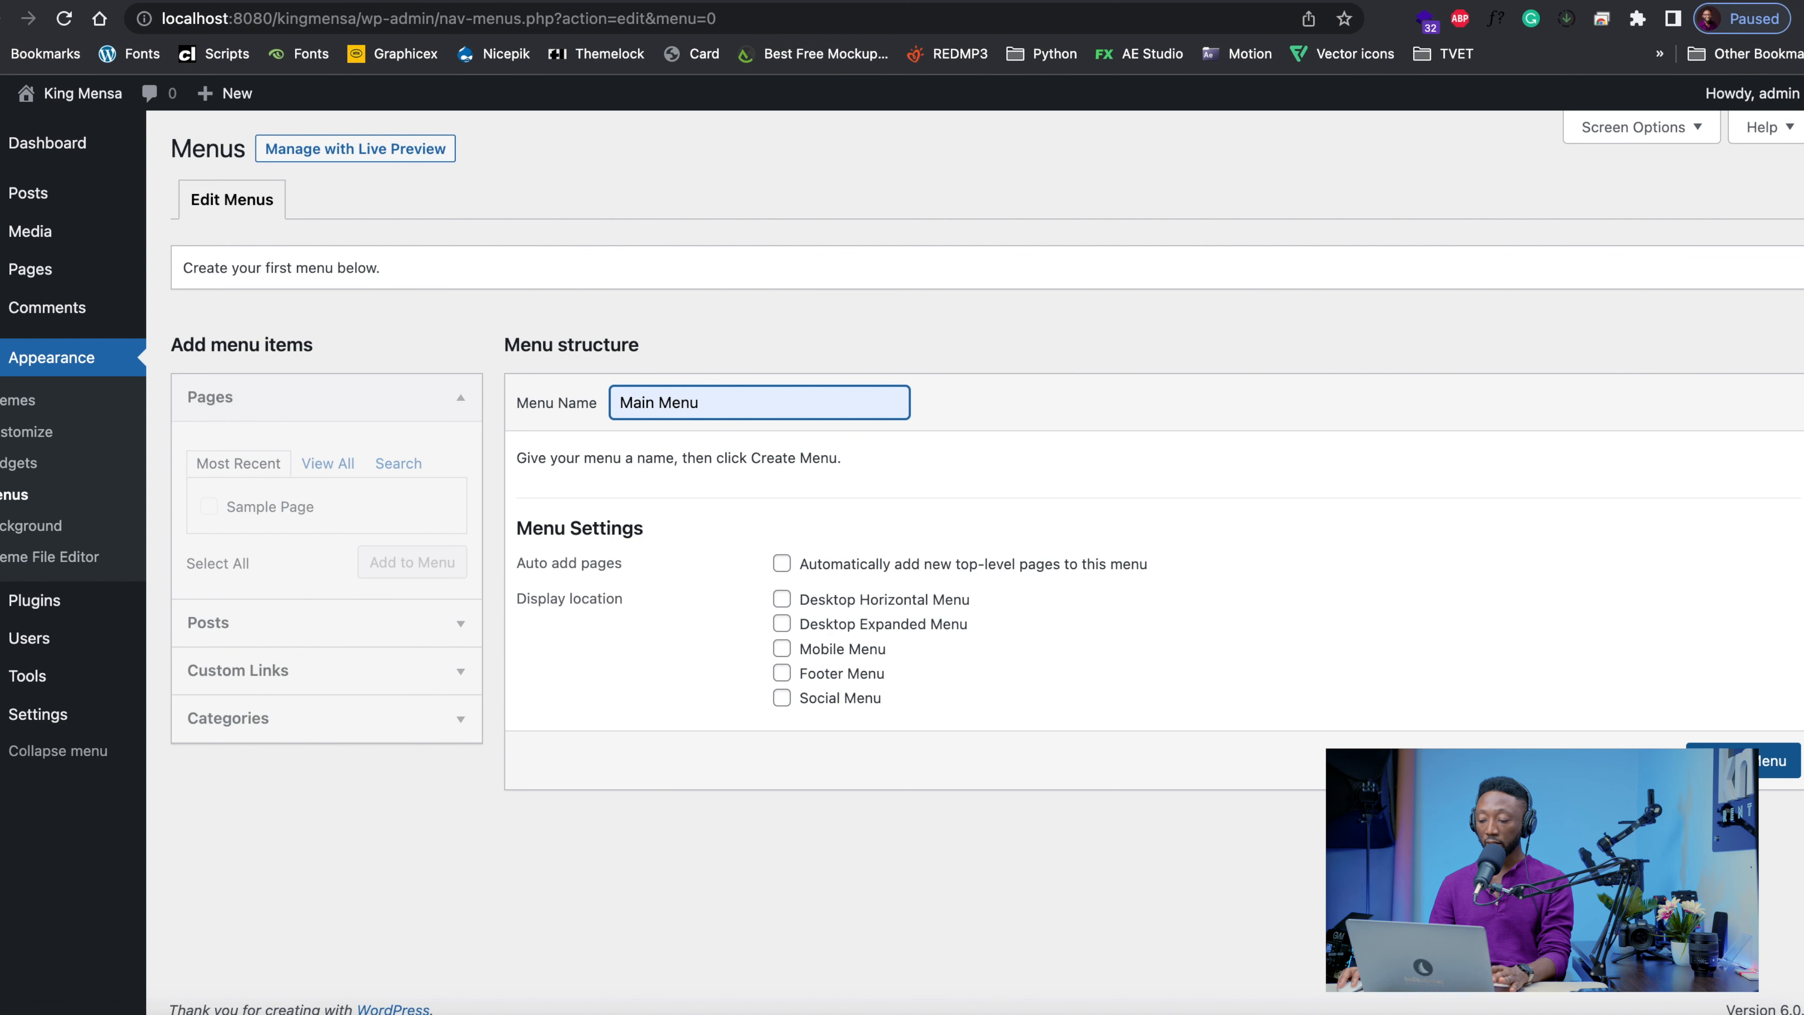
pyautogui.click(1776, 760)
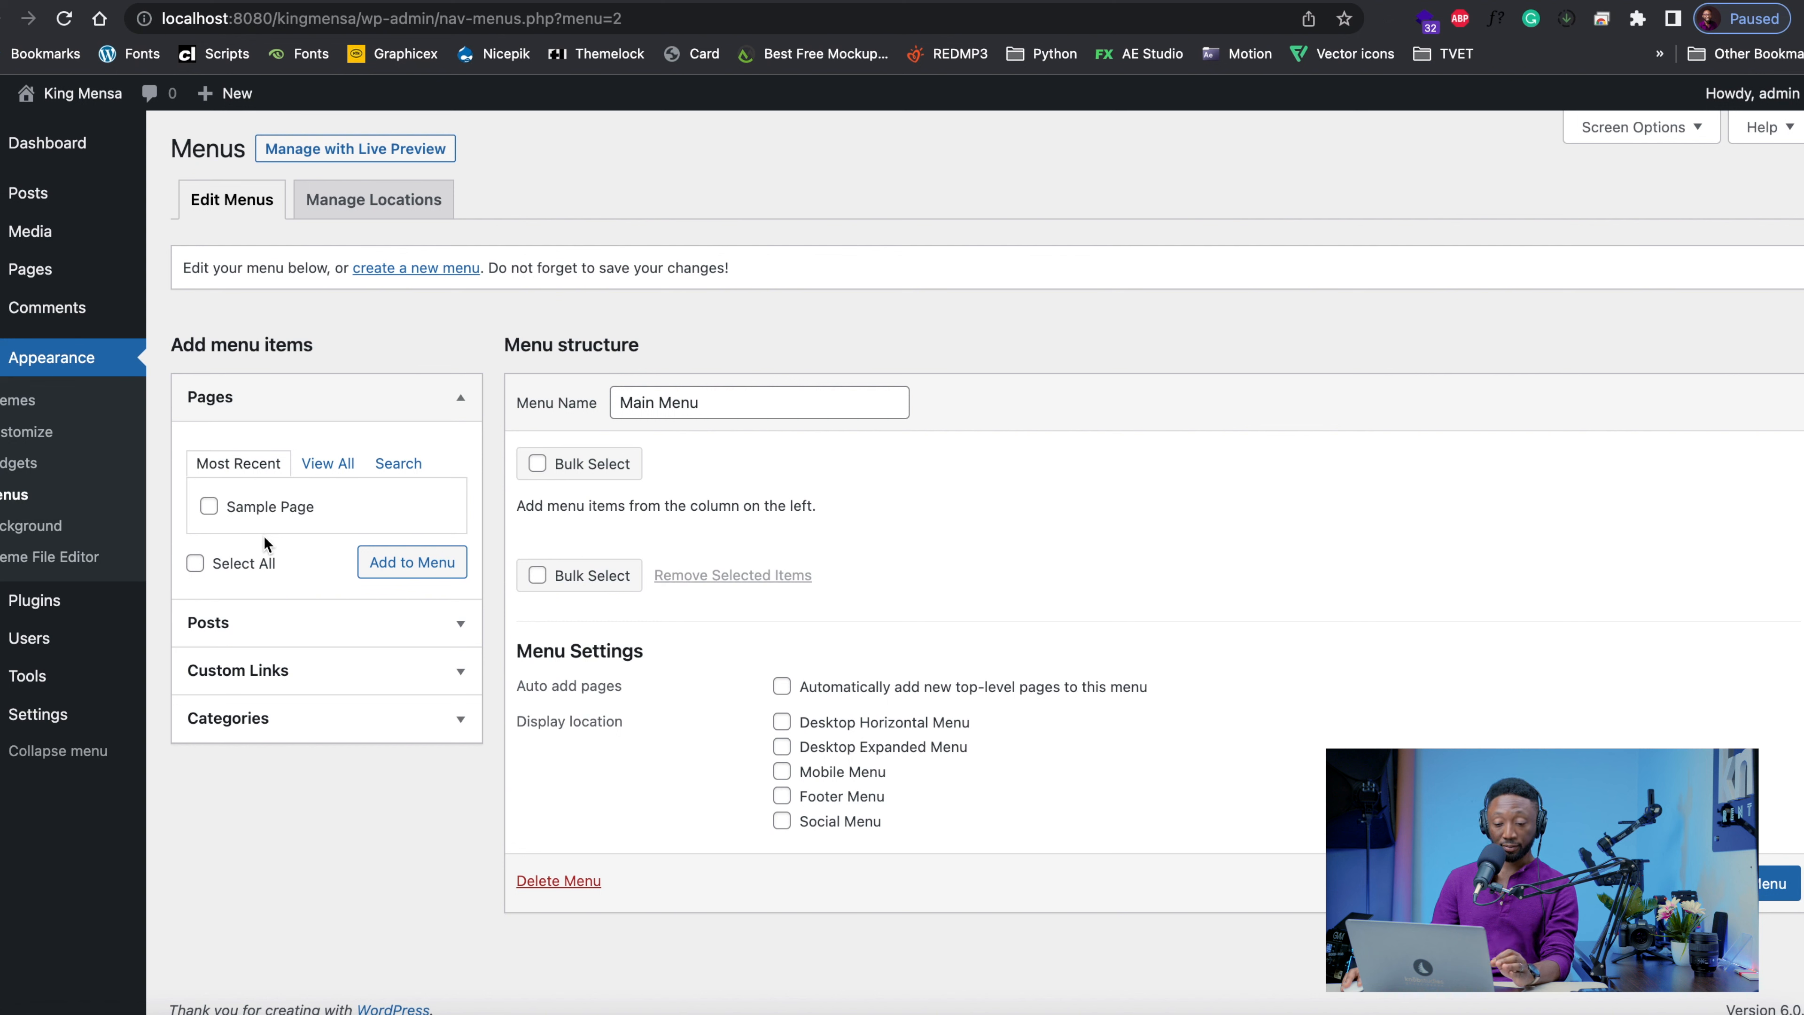
# Open Main Menu for editing in the theme customizer's menu settings
pyautogui.moveTo(43, 273)
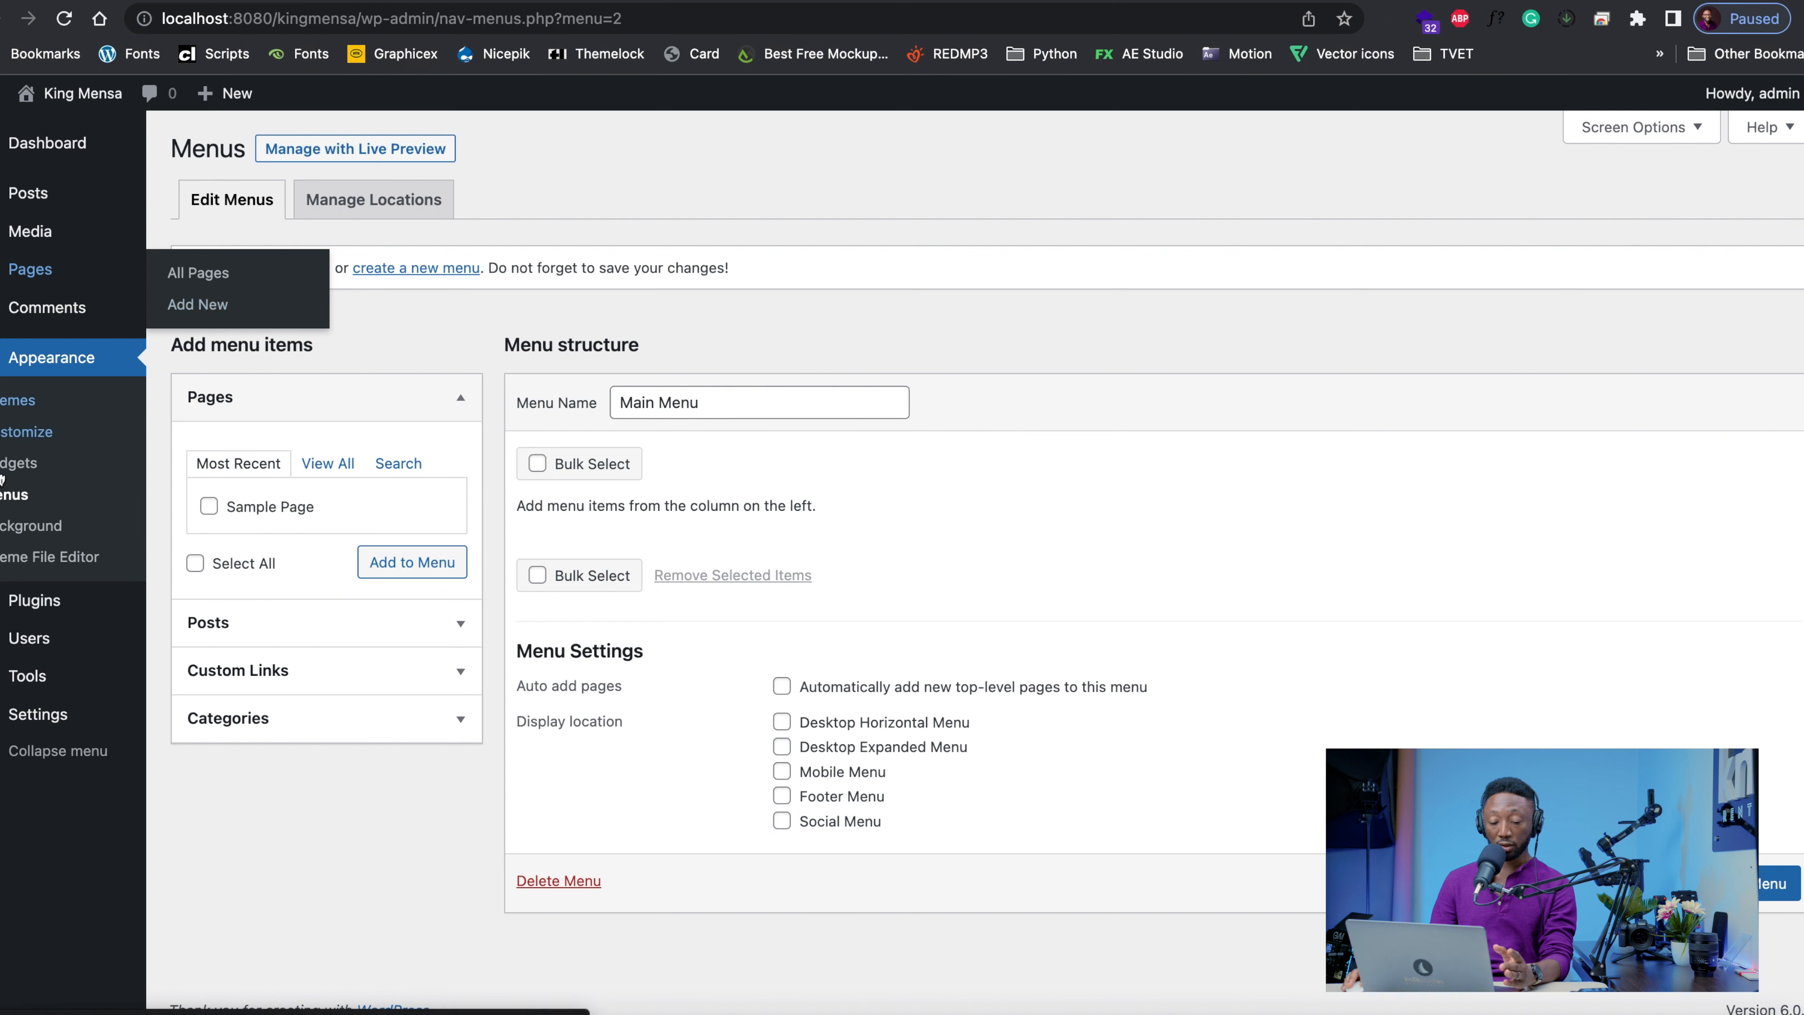
pyautogui.click(26, 444)
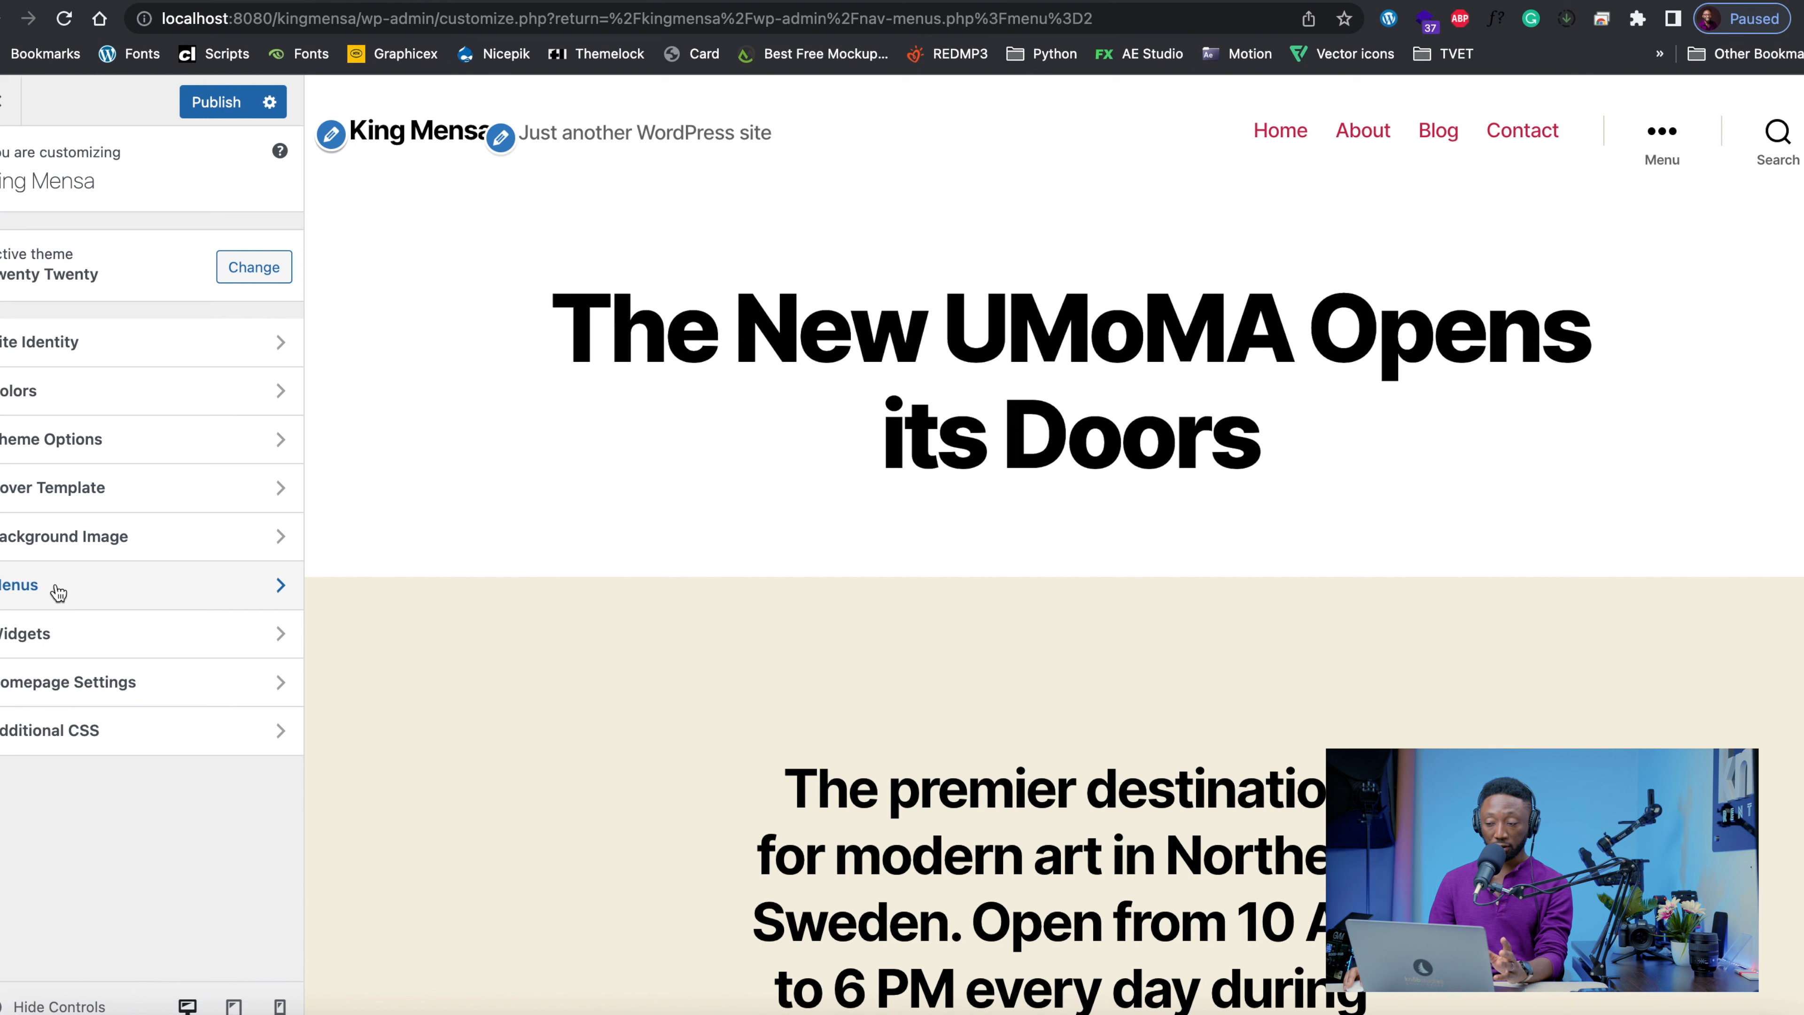
pyautogui.click(58, 593)
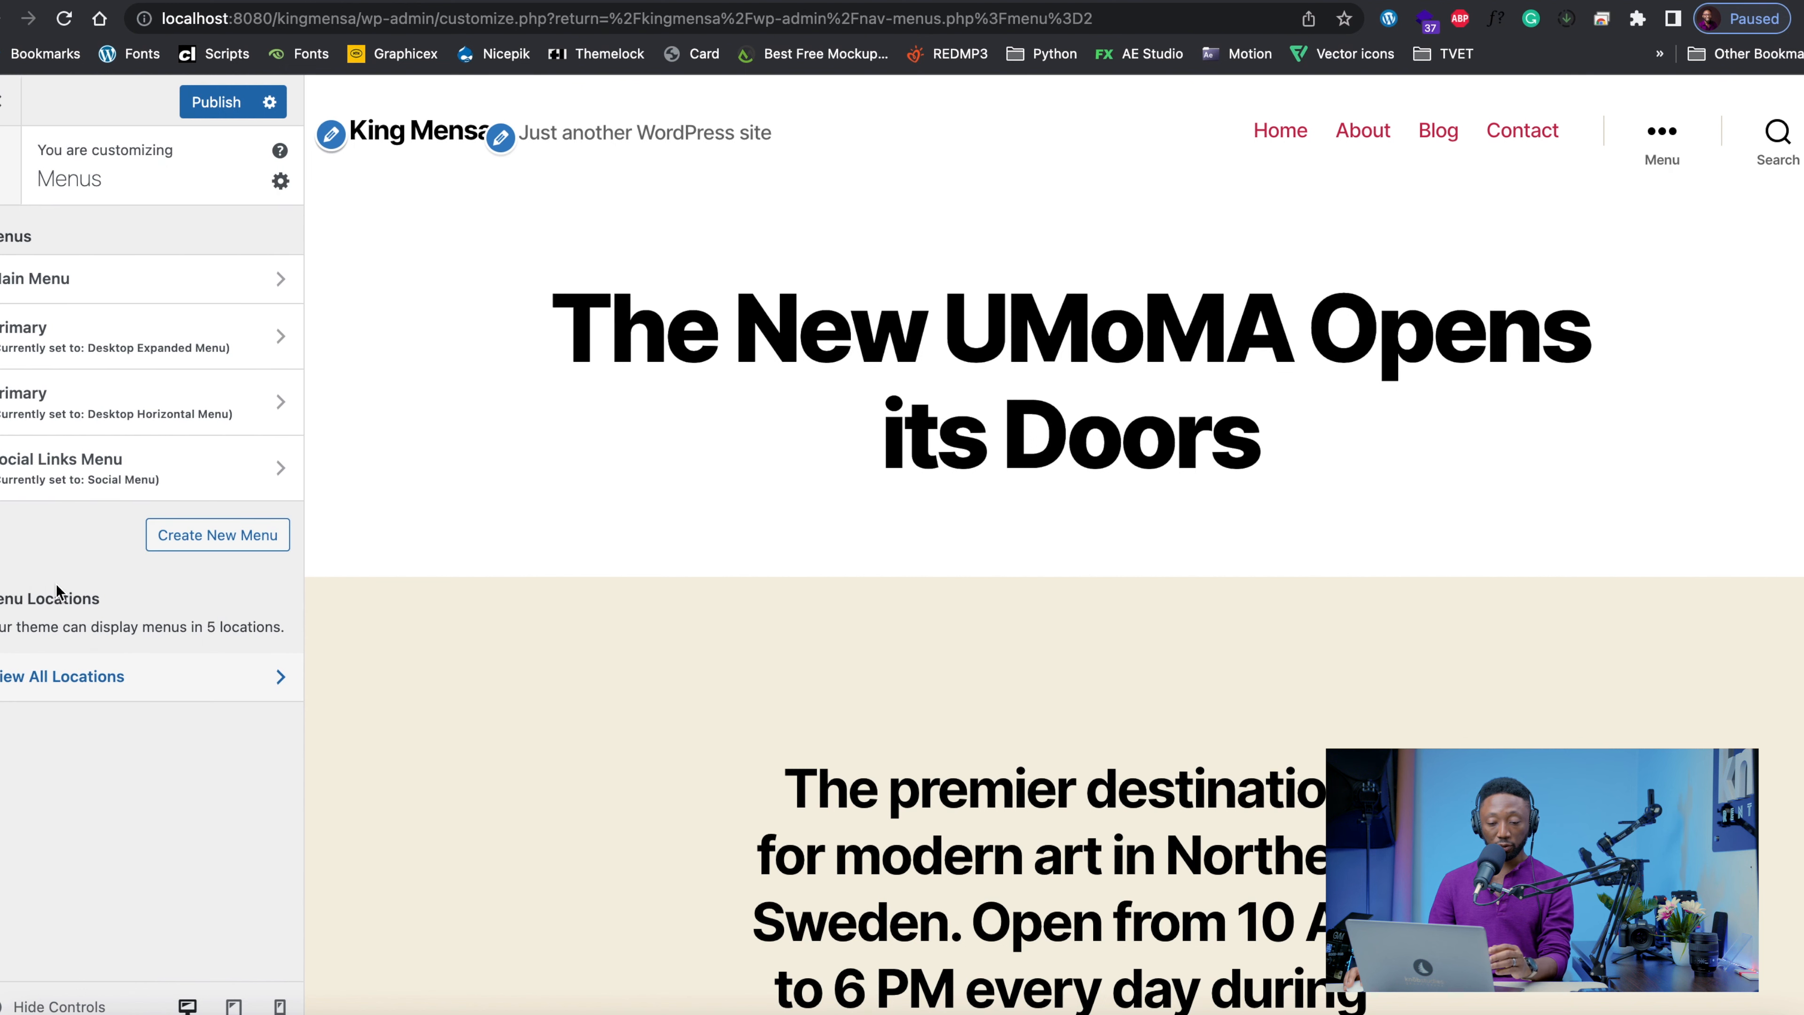
pyautogui.click(78, 294)
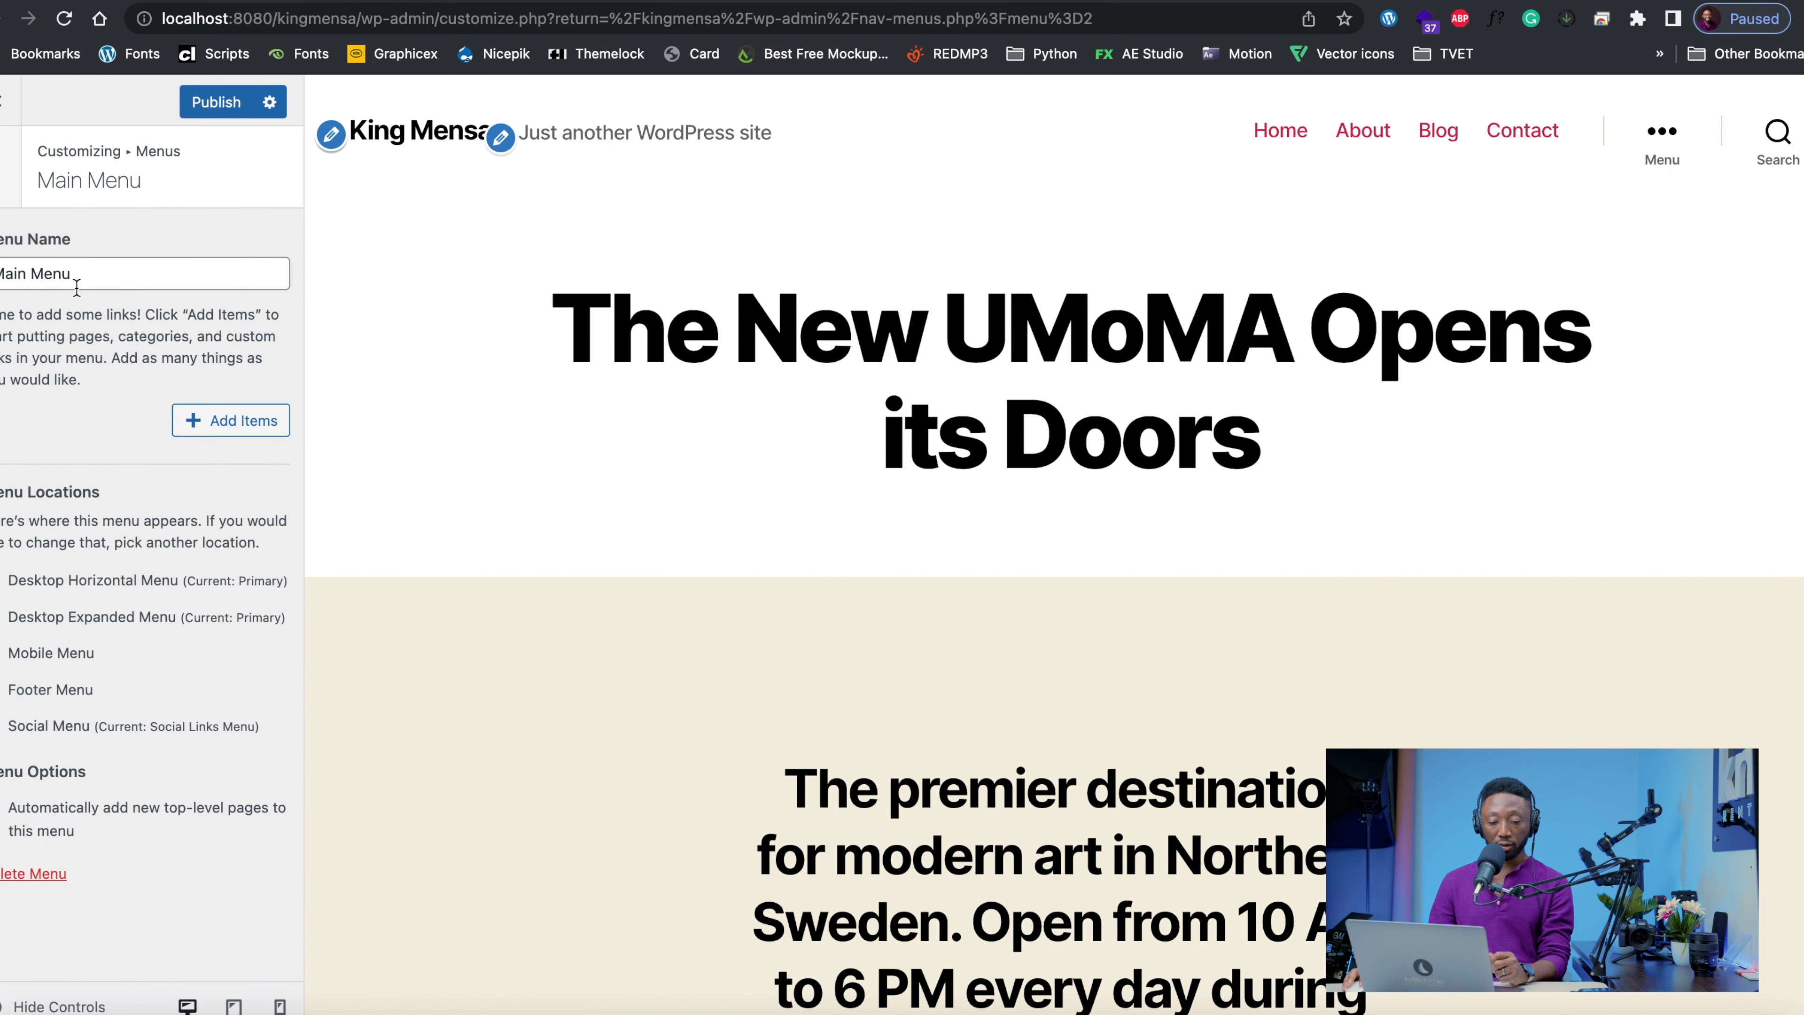
# Create a new page named Home and add it to Main Menu
pyautogui.click(228, 427)
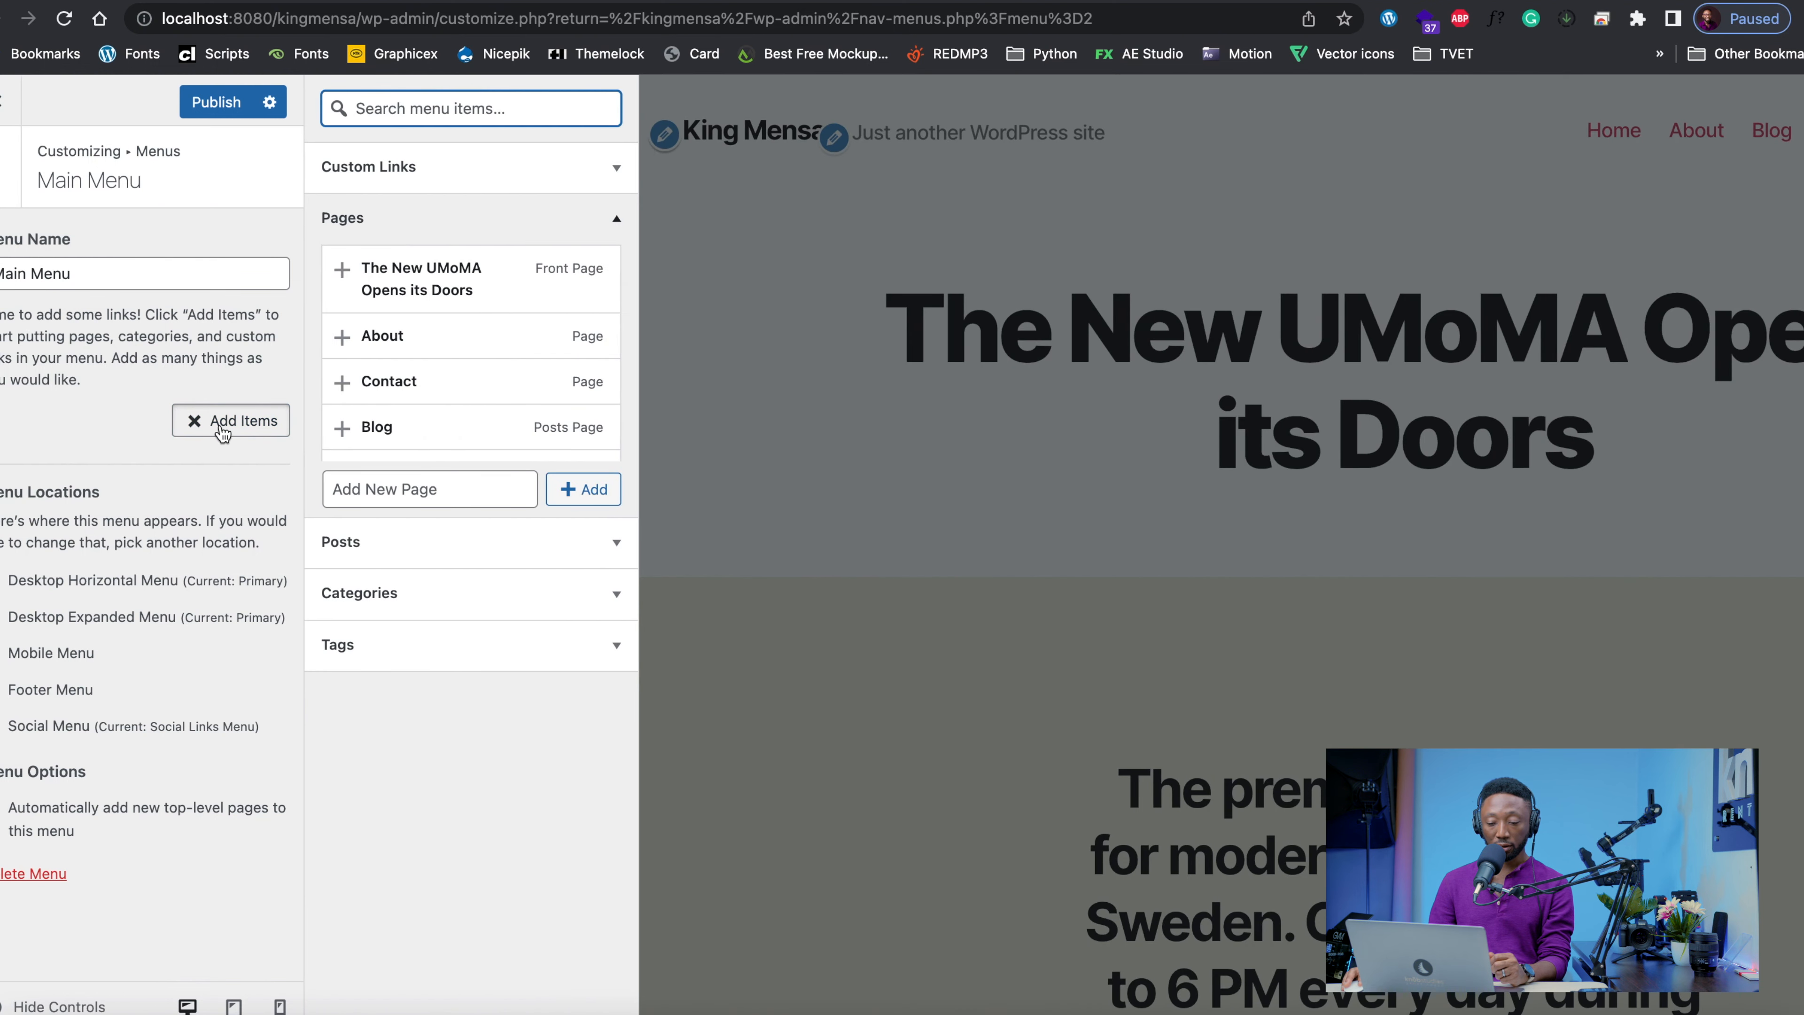
pyautogui.scroll(-1, 509, 410)
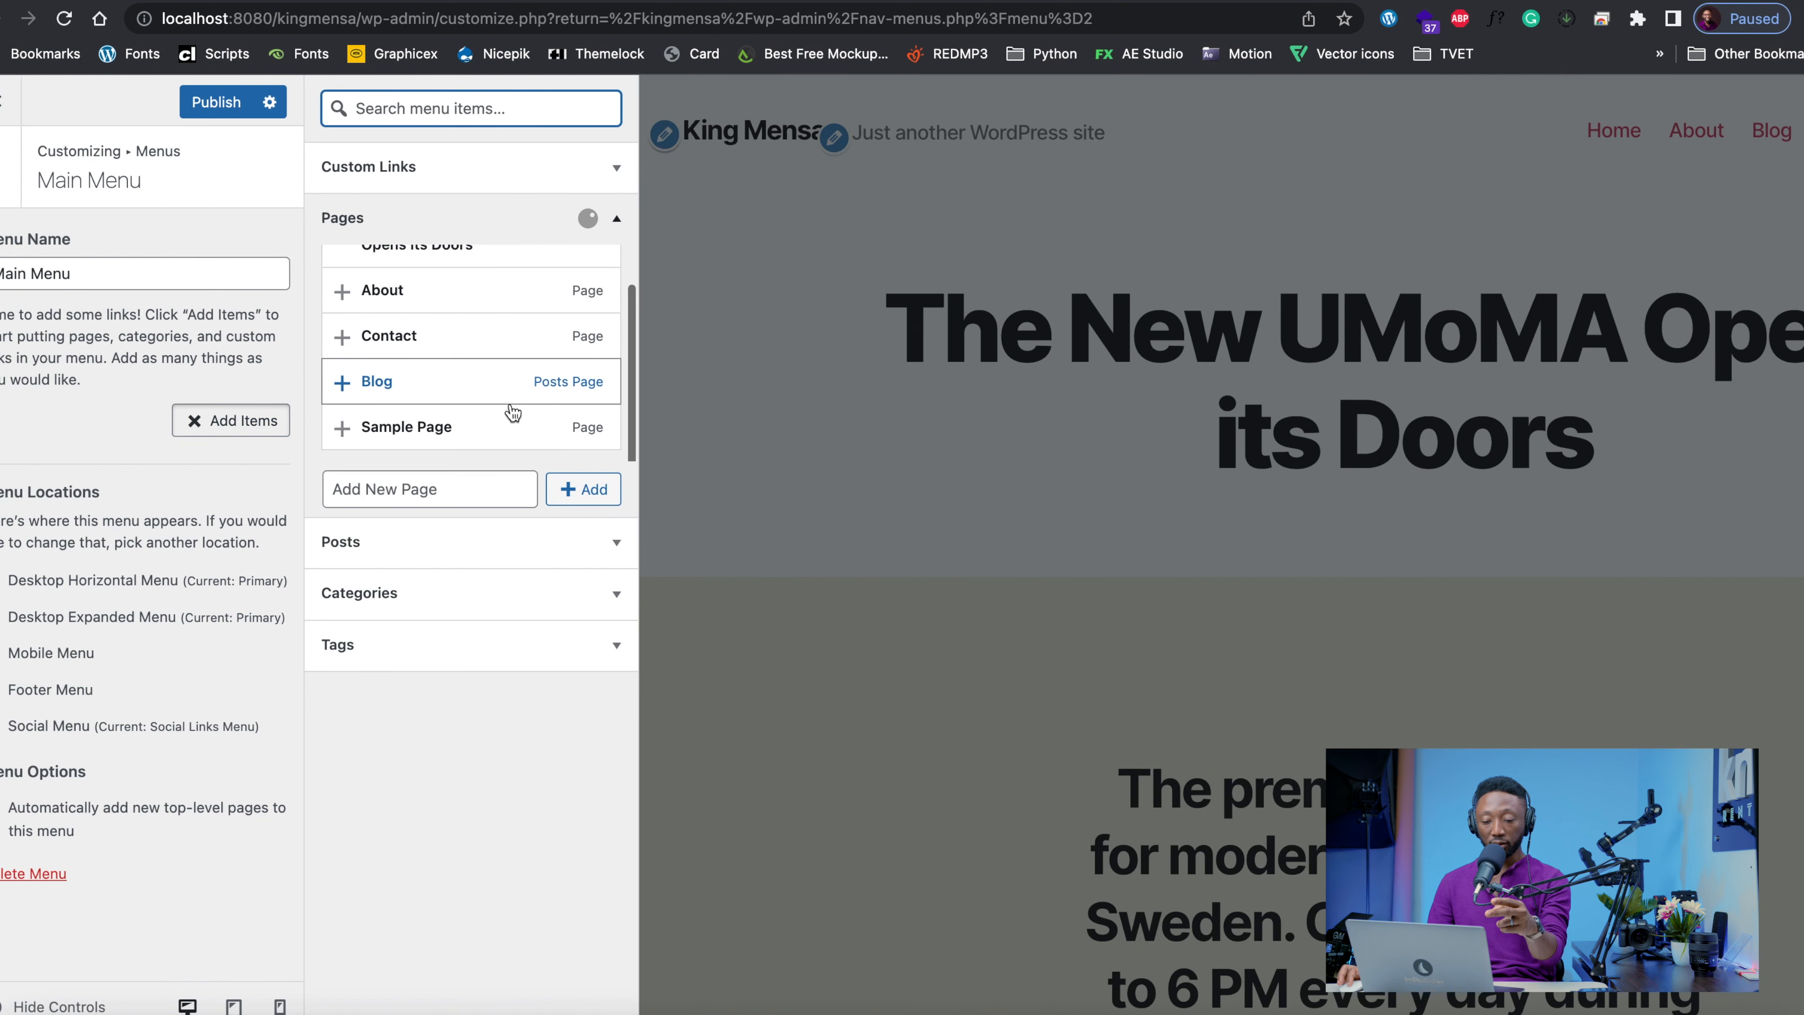
pyautogui.scroll(1, 512, 411)
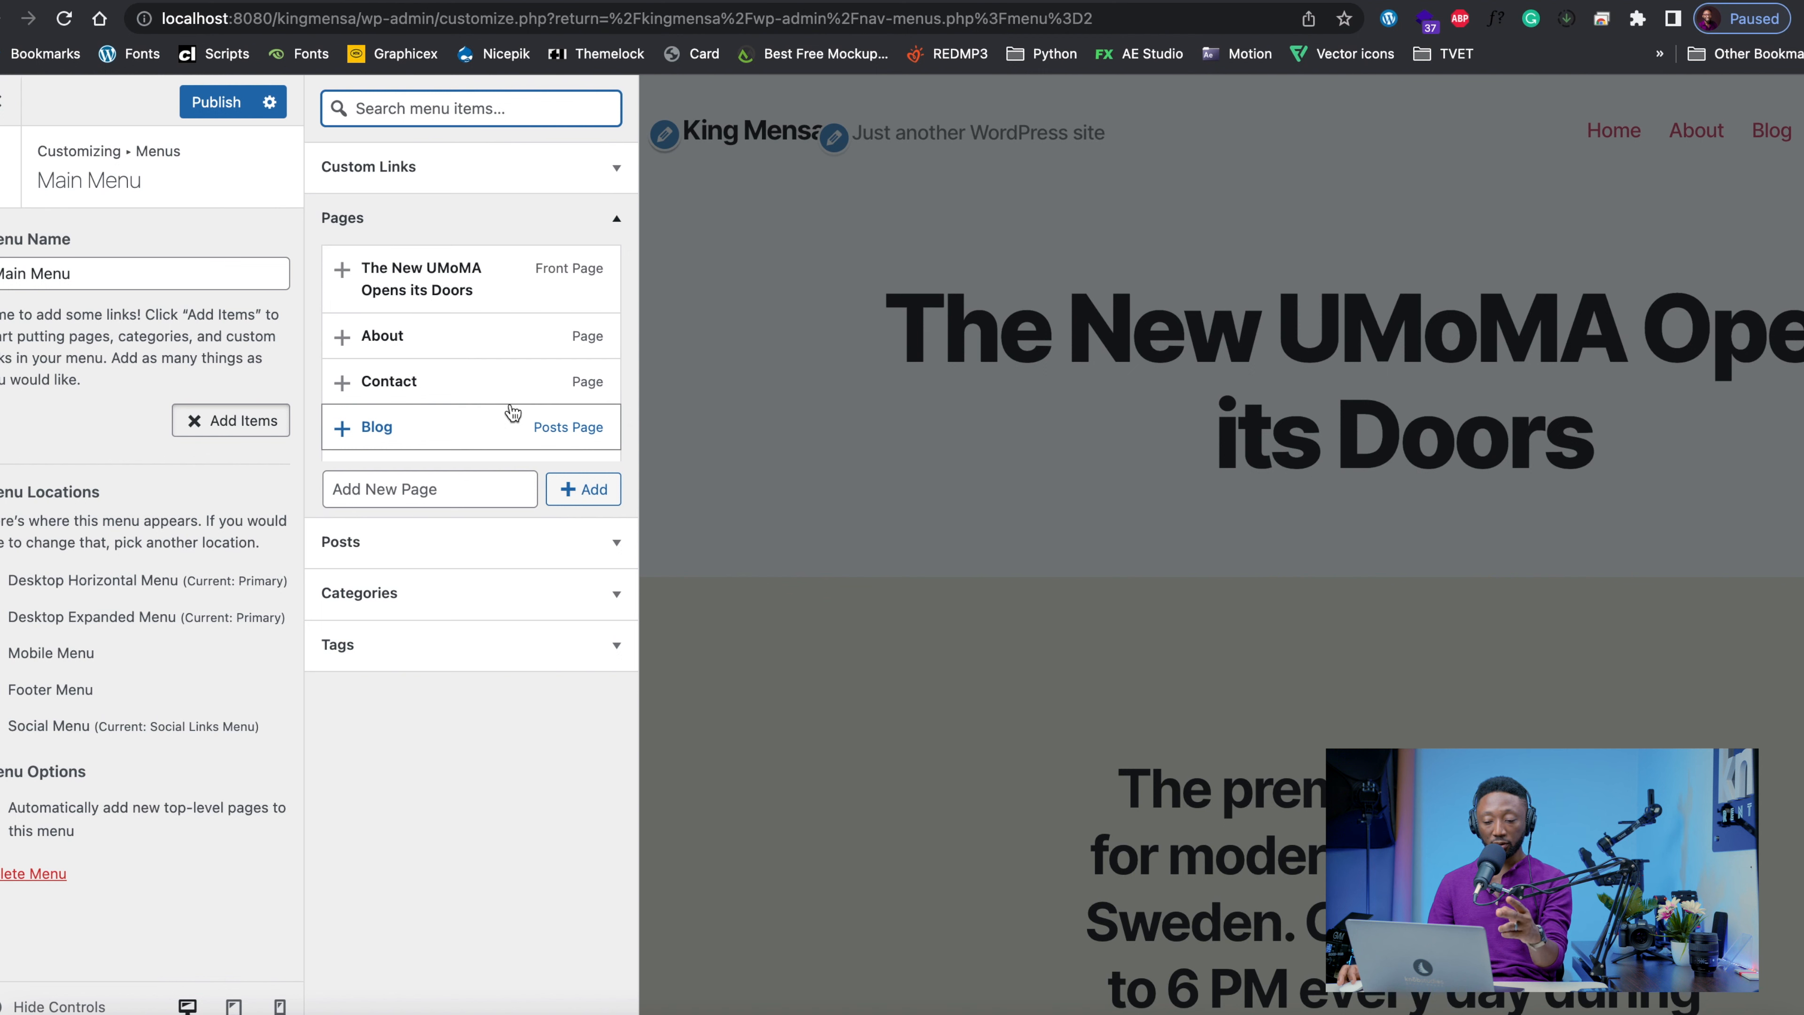
pyautogui.click(403, 490)
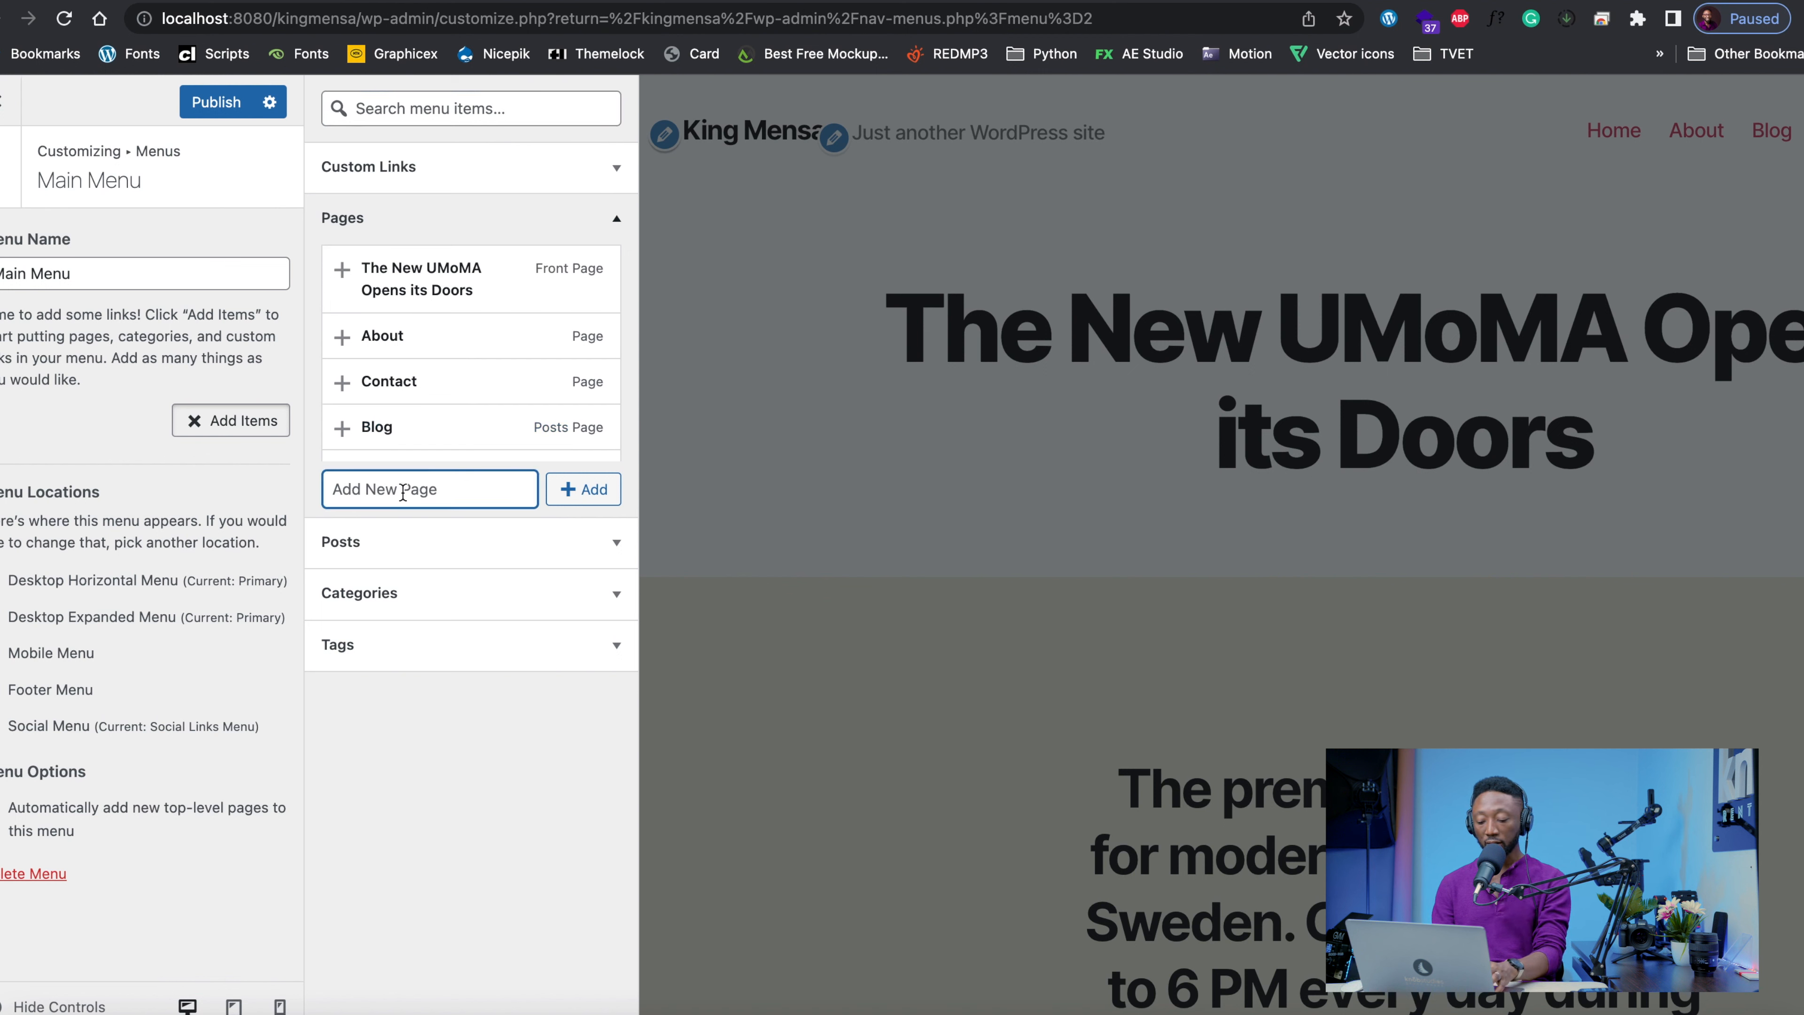
pyautogui.write('Home')
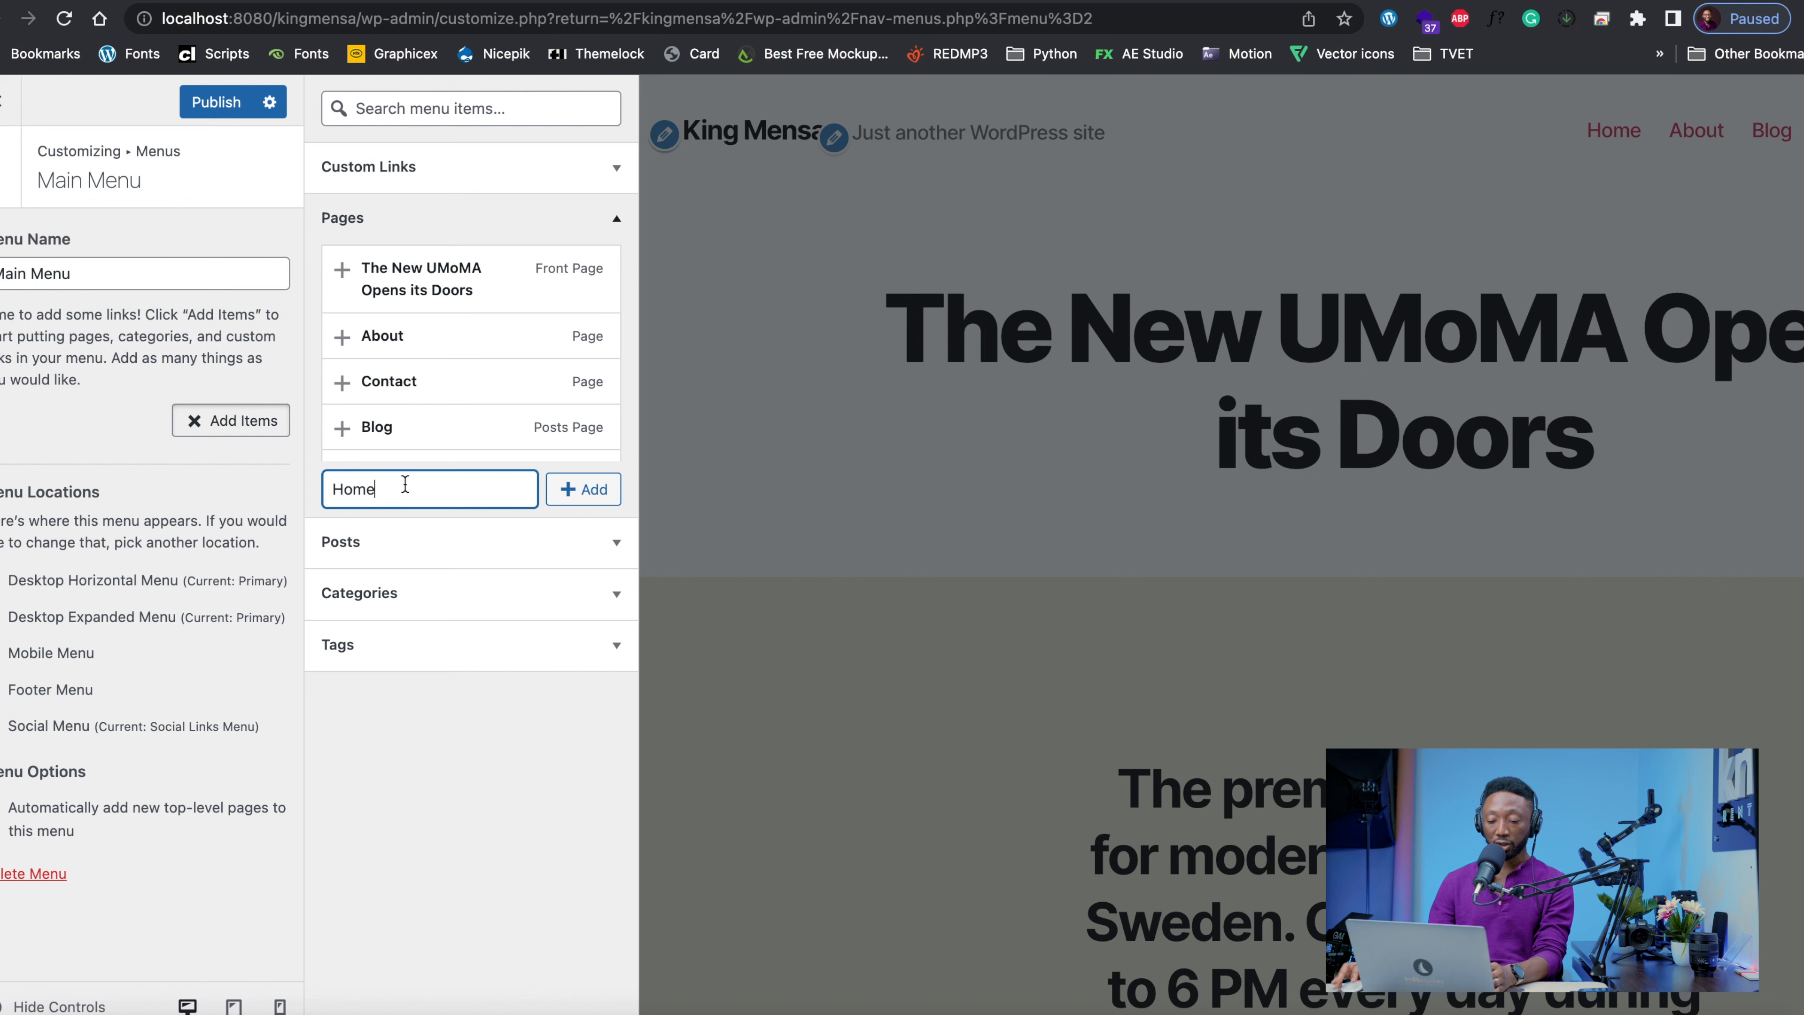
pyautogui.click(584, 489)
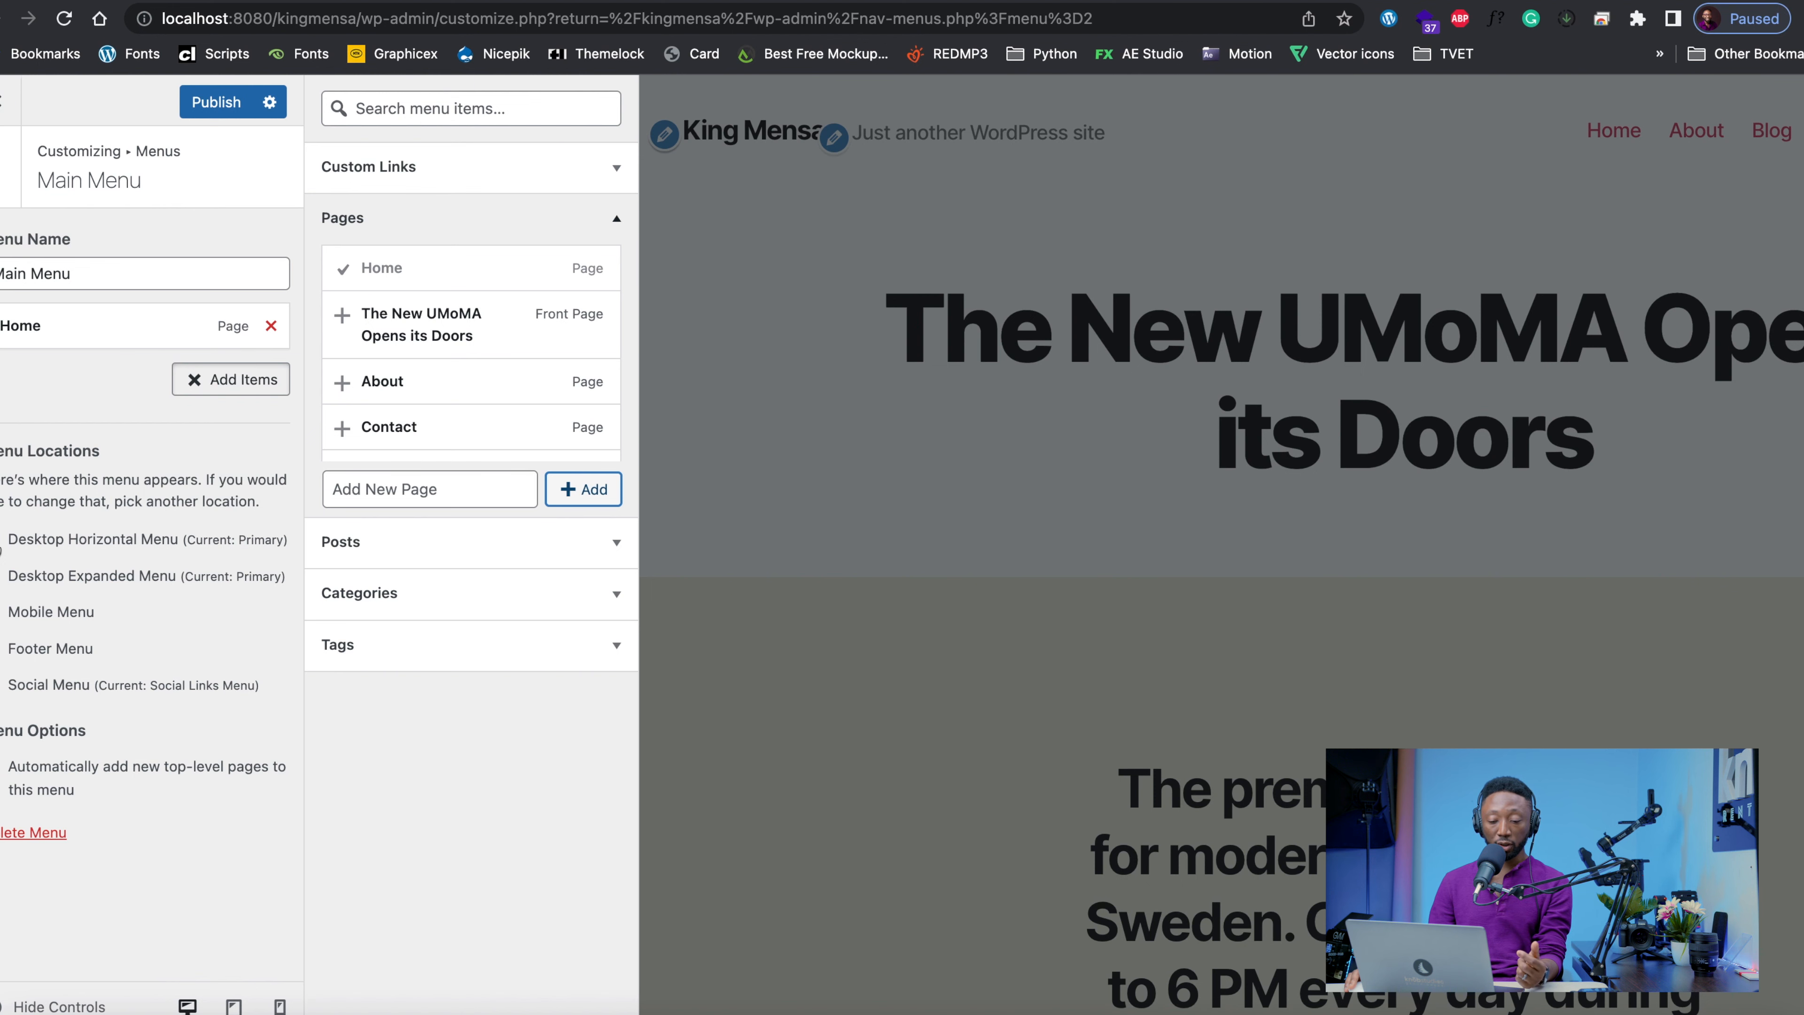
# Assign Main Menu to the Desktop Horizontal Menu location and publish the change
pyautogui.click(2, 543)
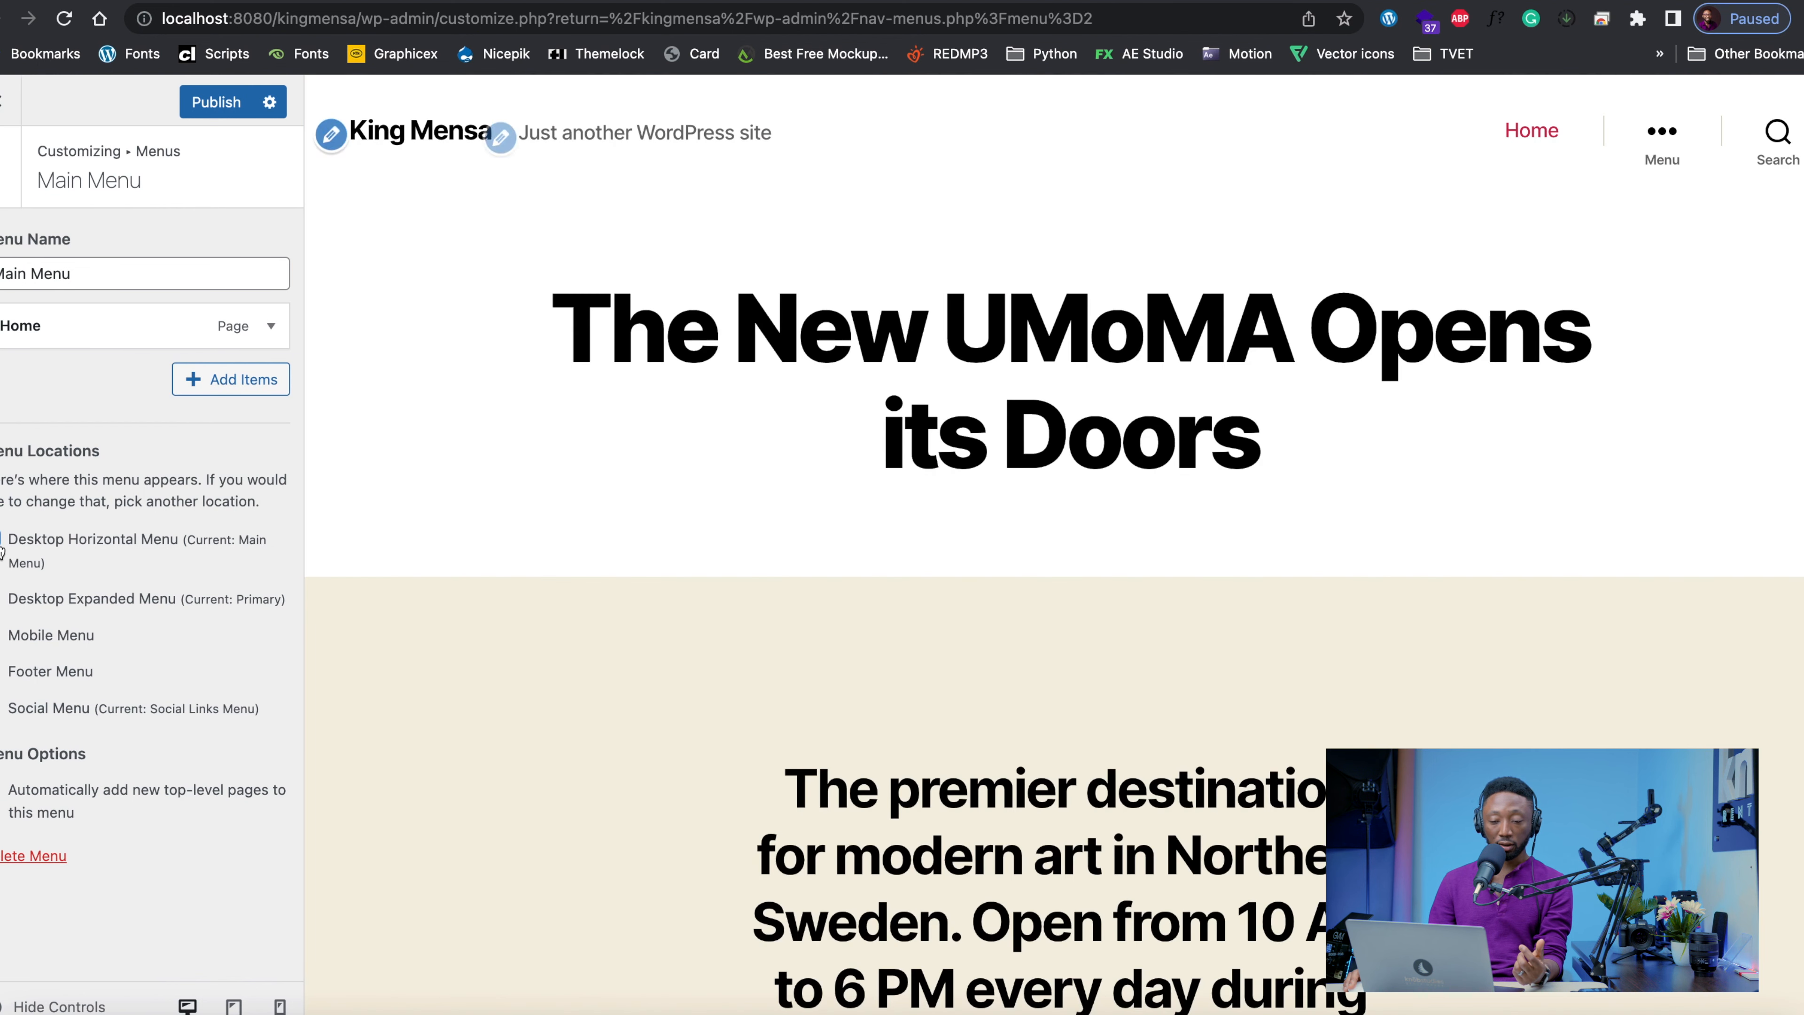
pyautogui.click(222, 105)
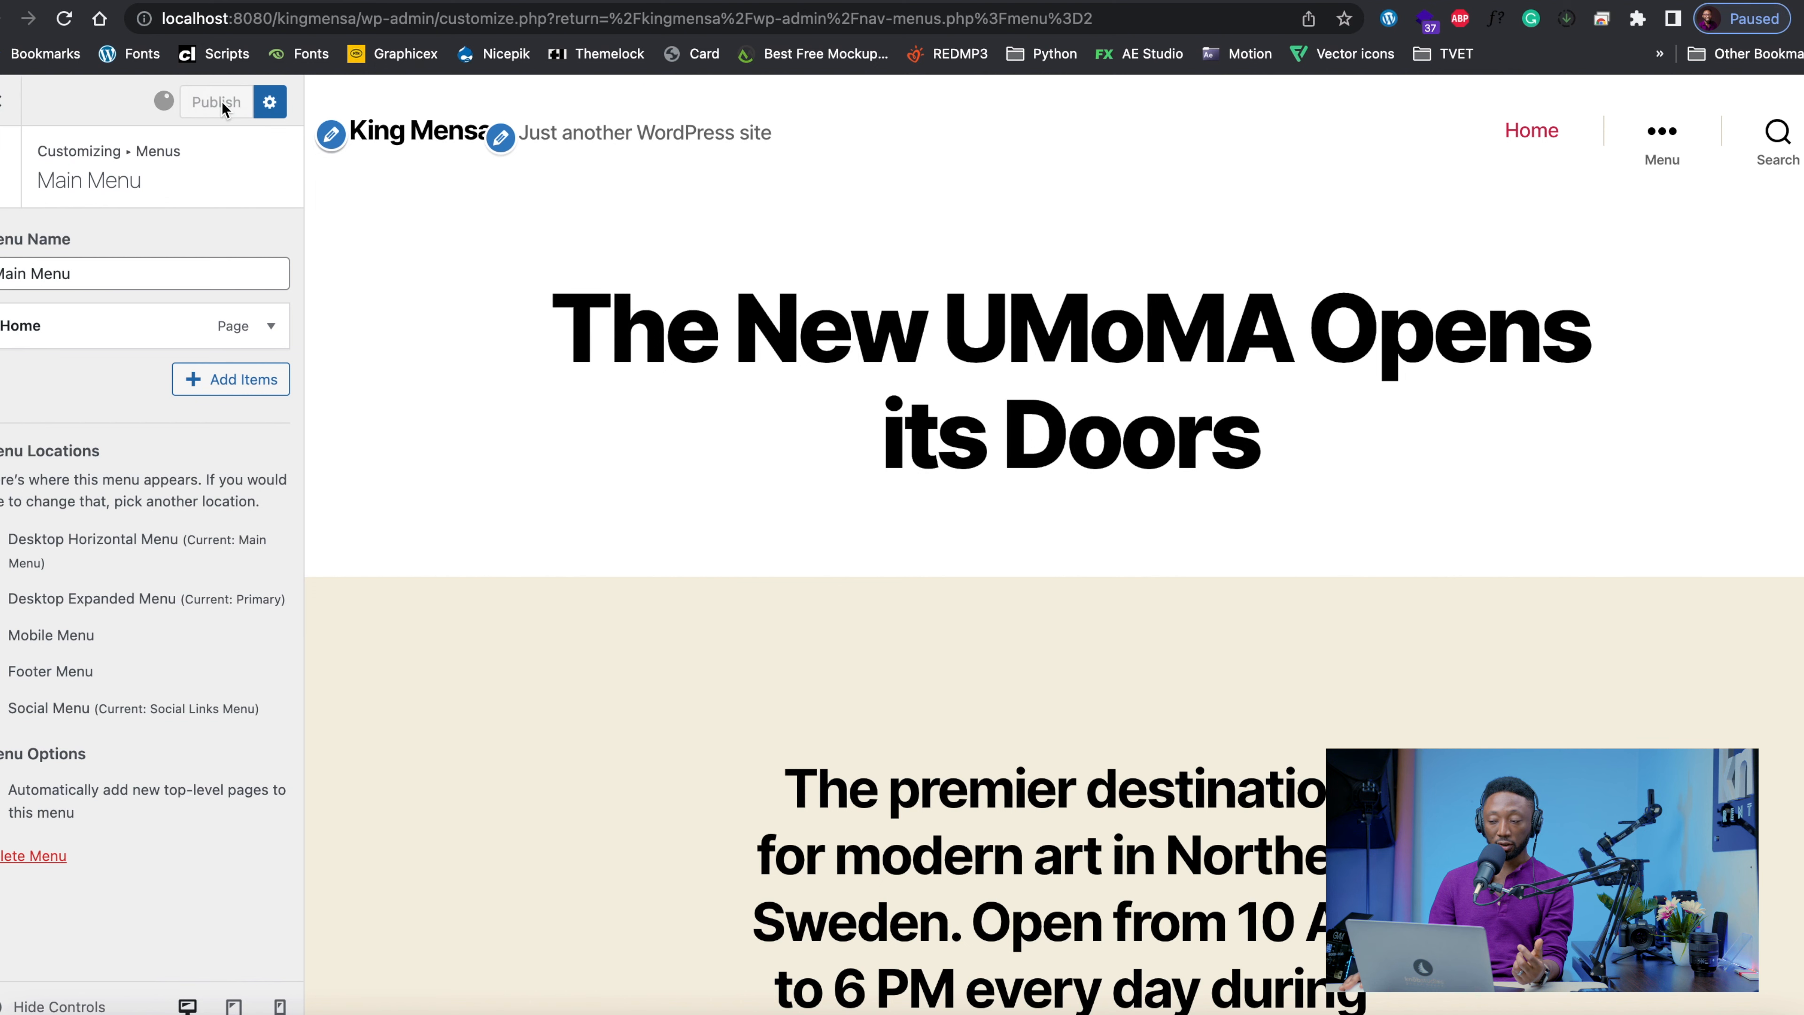
pyautogui.click(1534, 135)
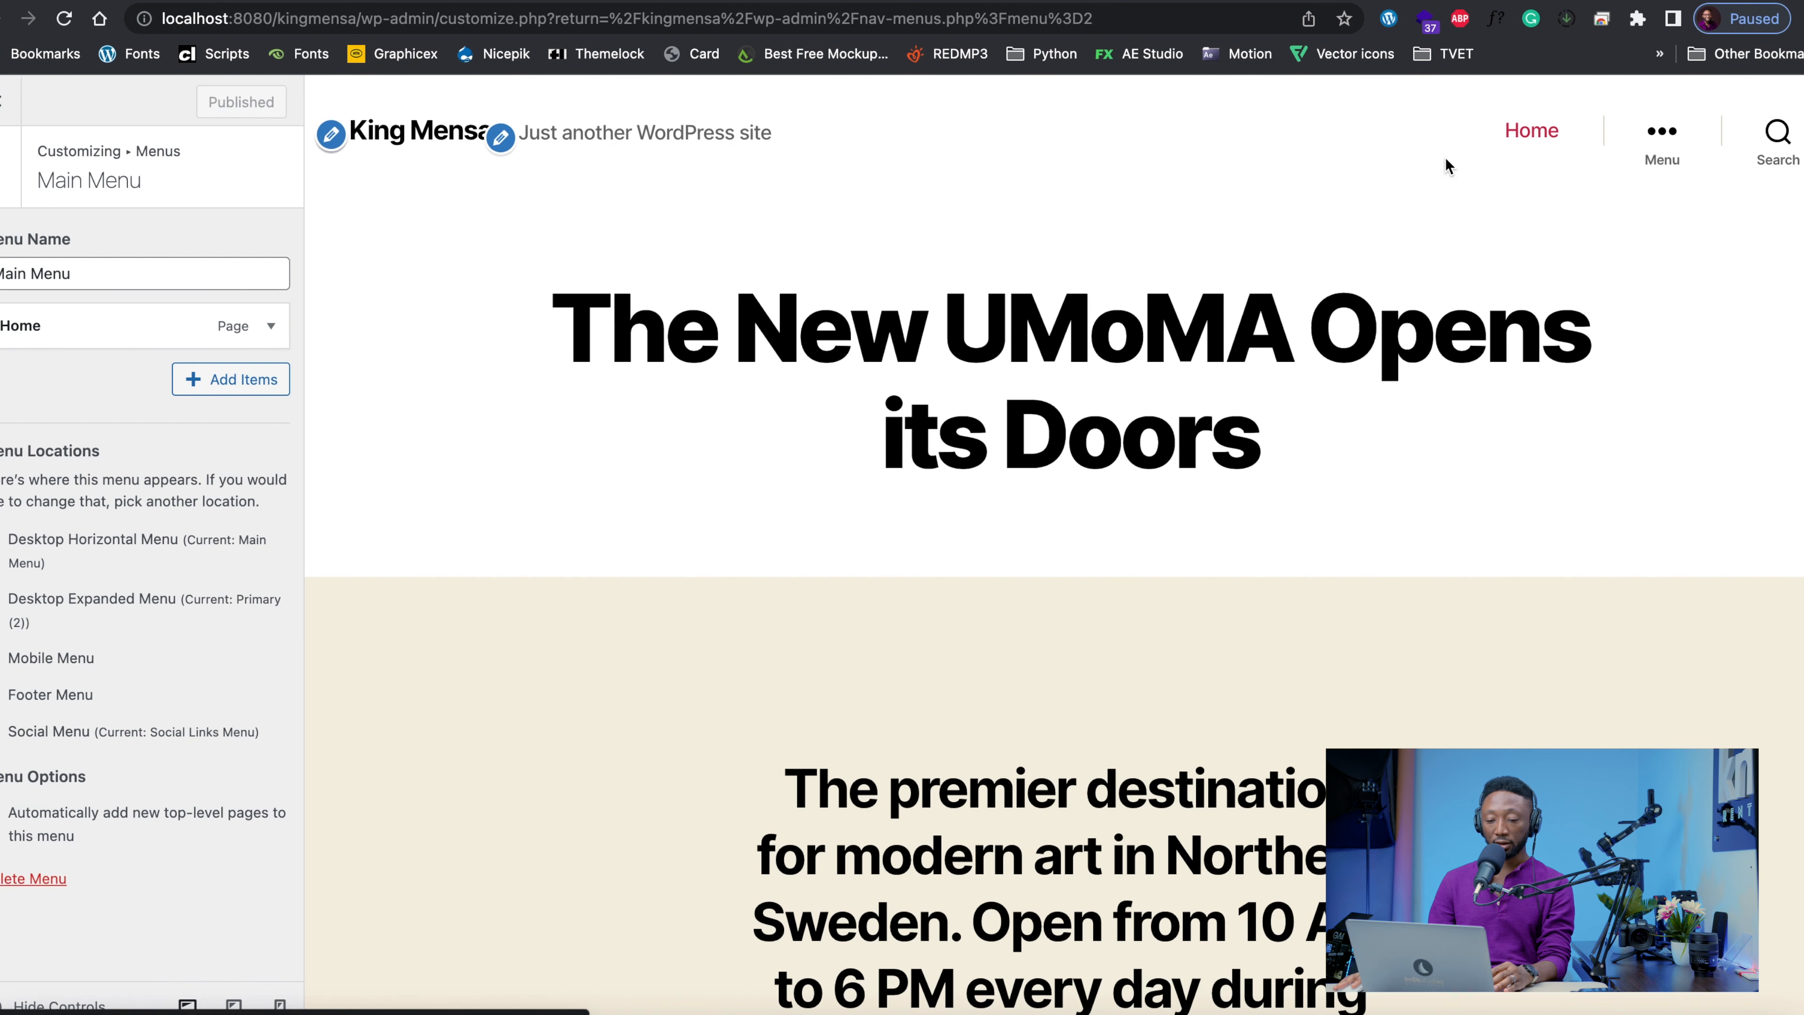
# Add the existing About and Contact pages to Main Menu and publish the changes
pyautogui.click(208, 386)
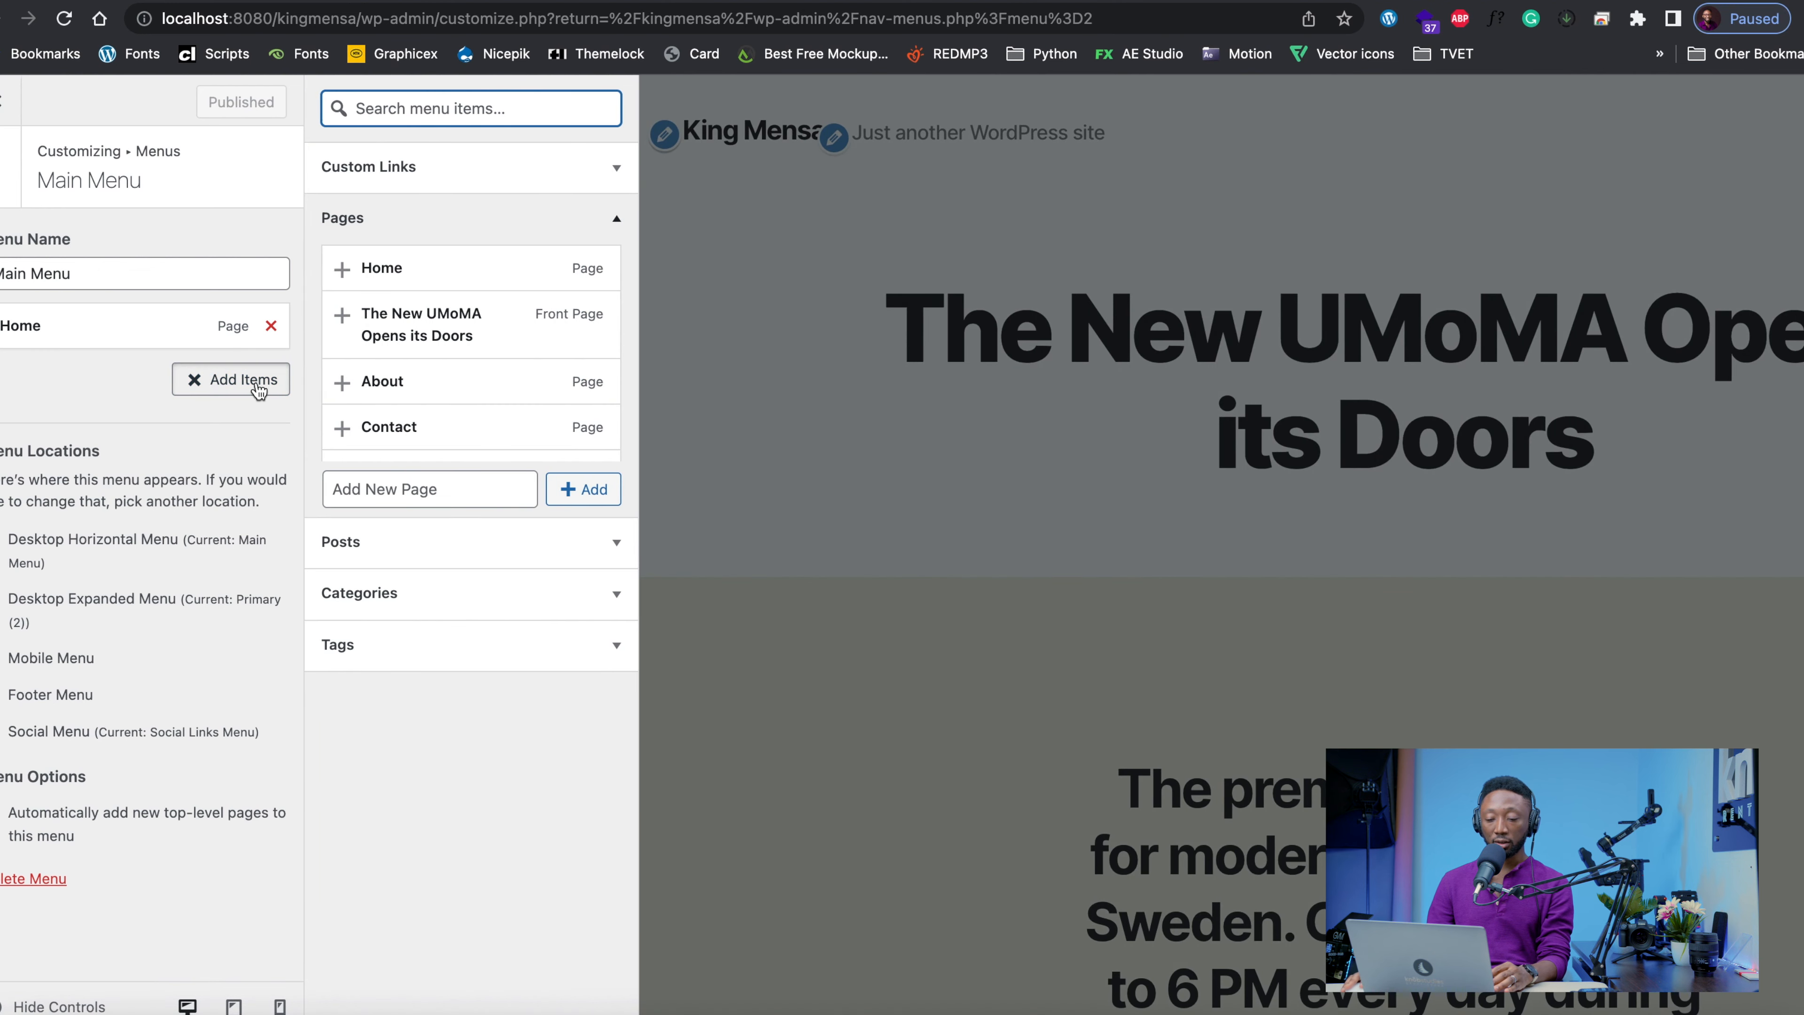
pyautogui.click(485, 389)
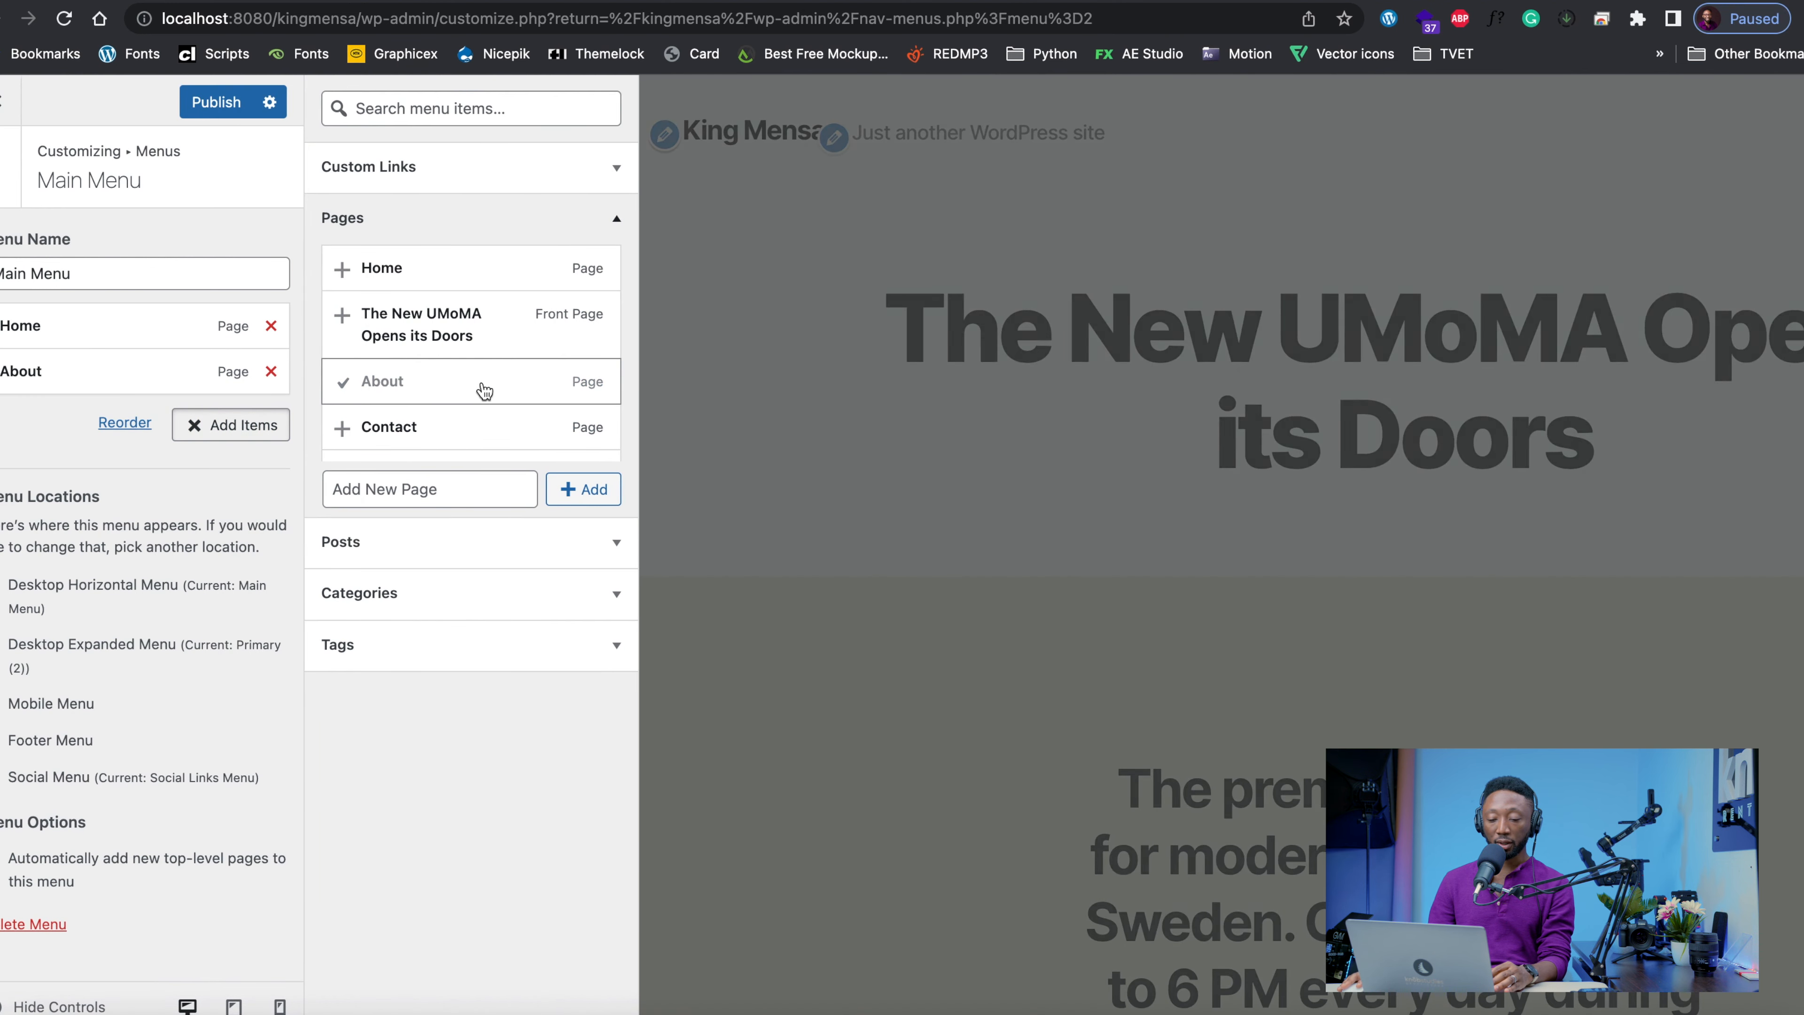
pyautogui.click(433, 433)
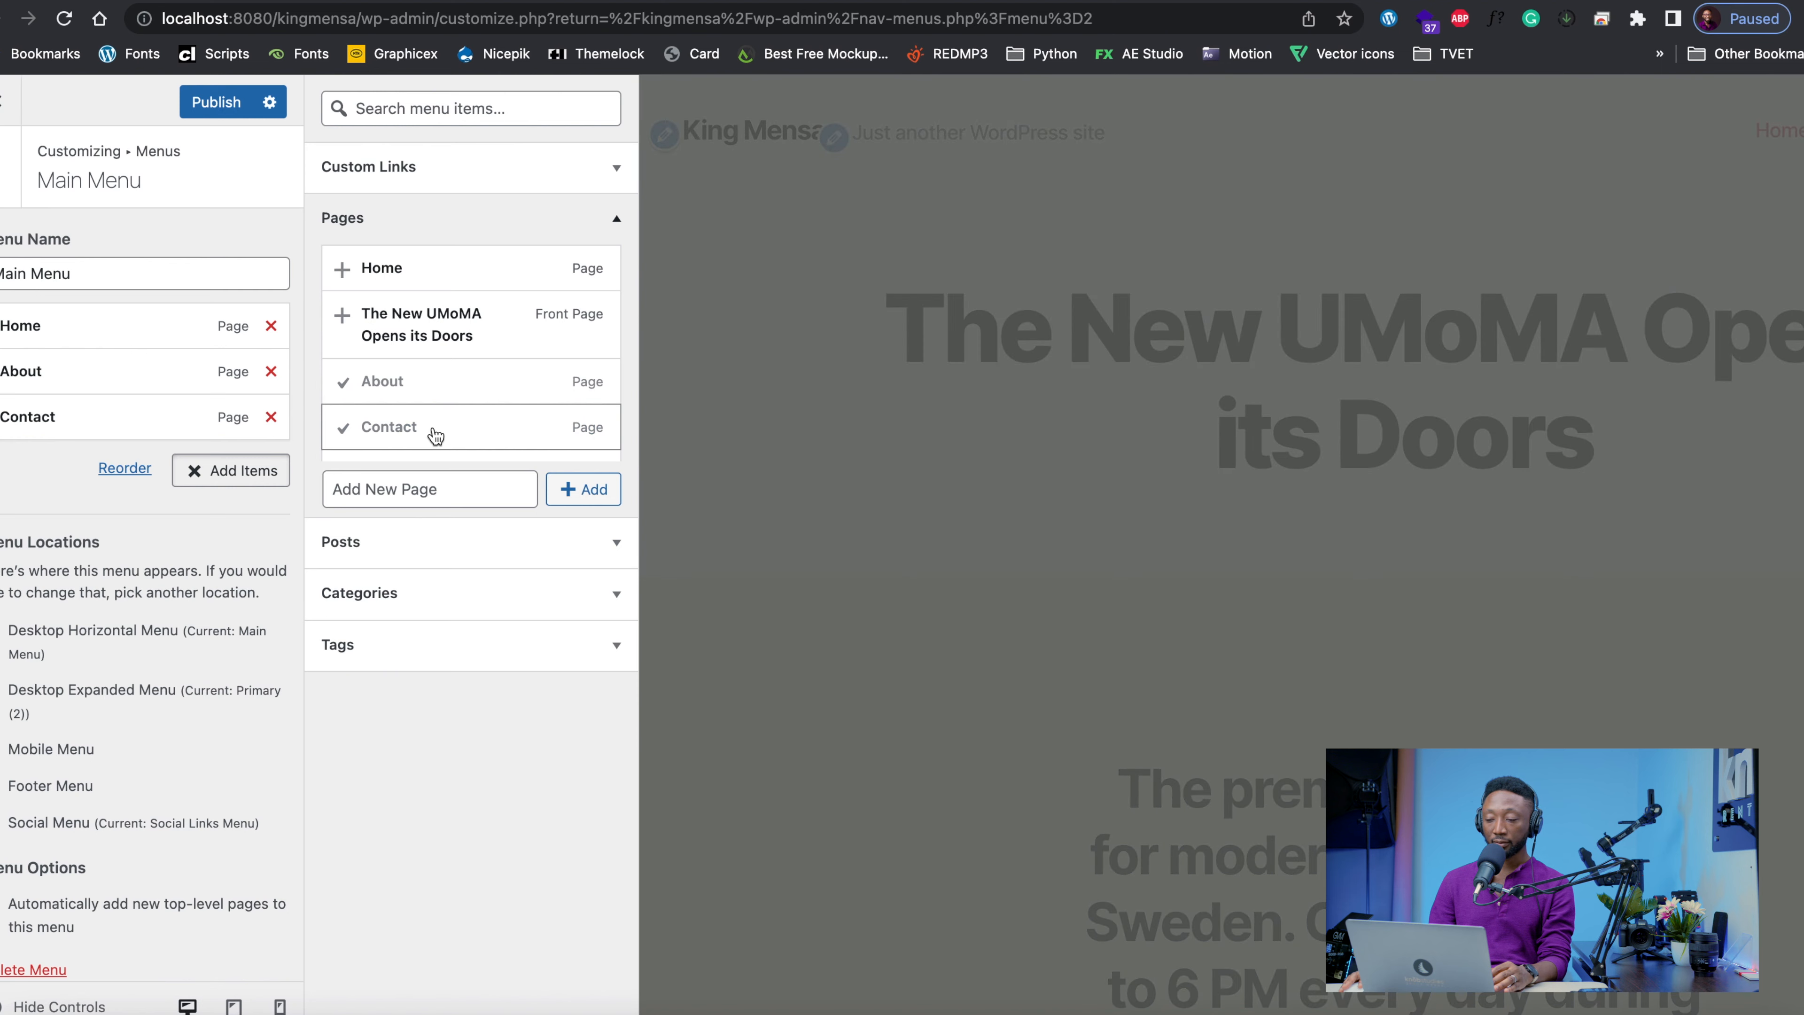
pyautogui.click(208, 102)
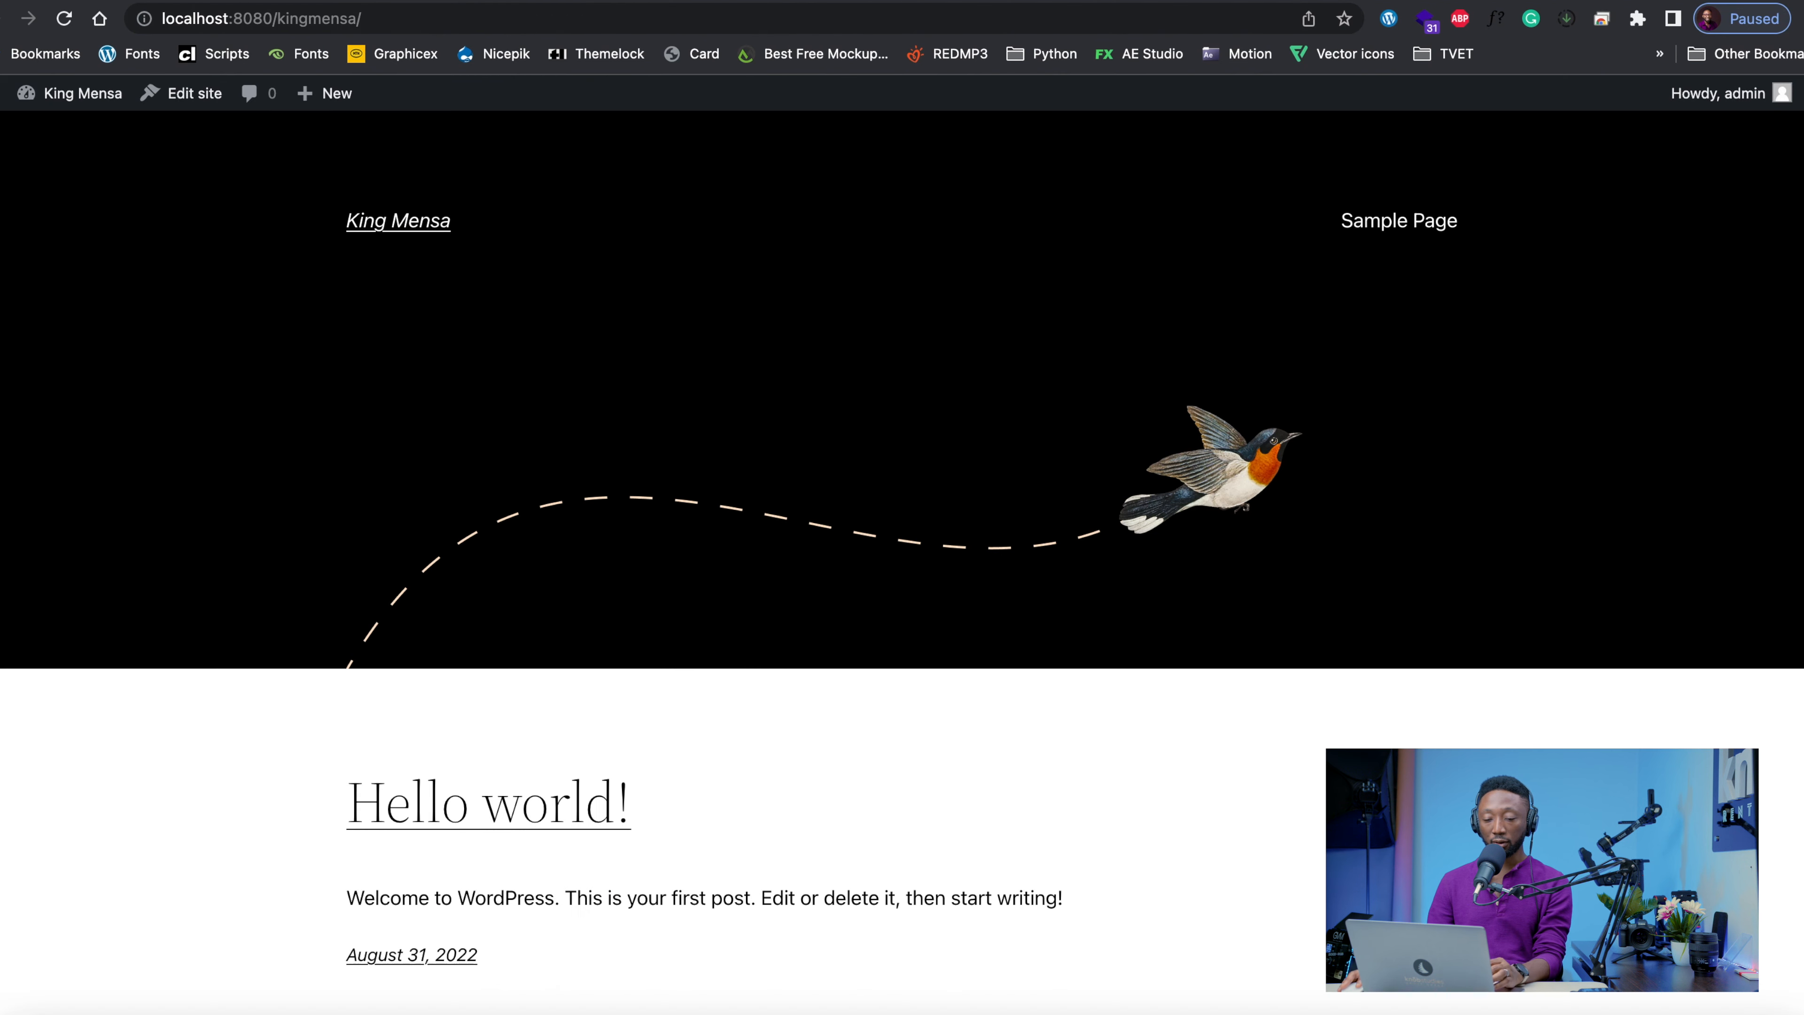
# Reload the live site and check its Home and About menu links, finishing on the front page
pyautogui.click(395, 232)
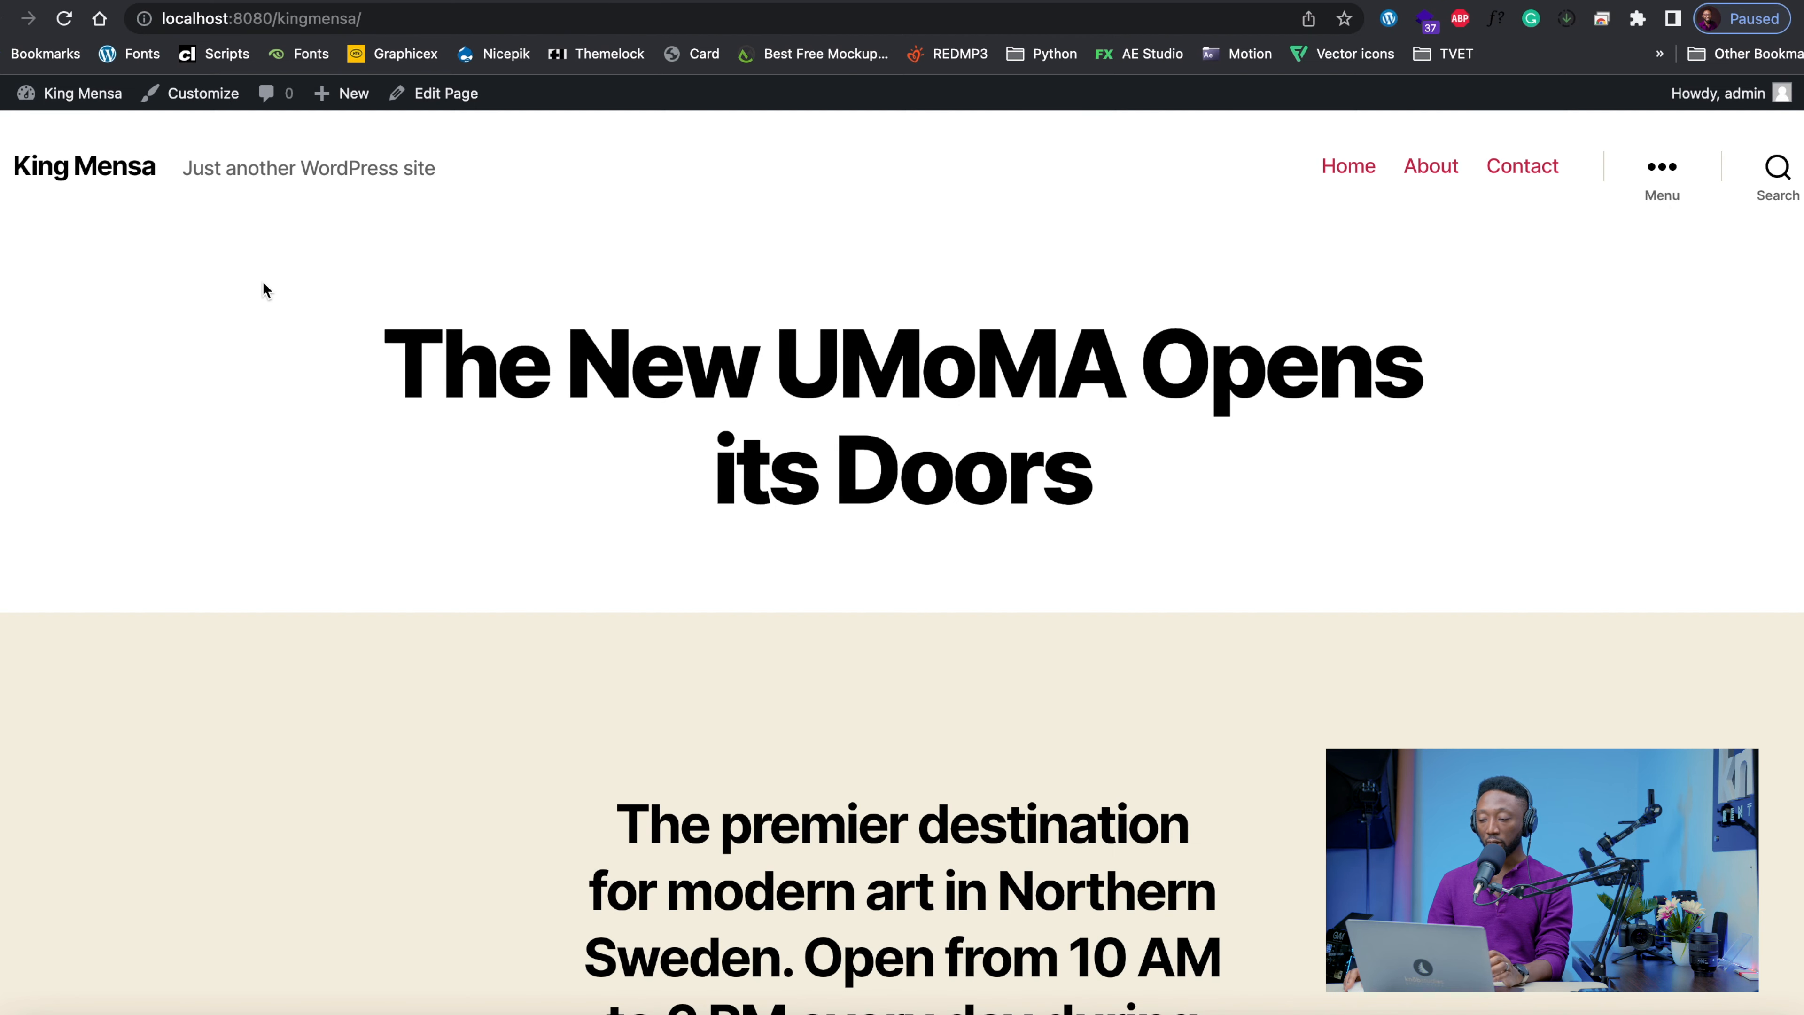
pyautogui.click(1349, 170)
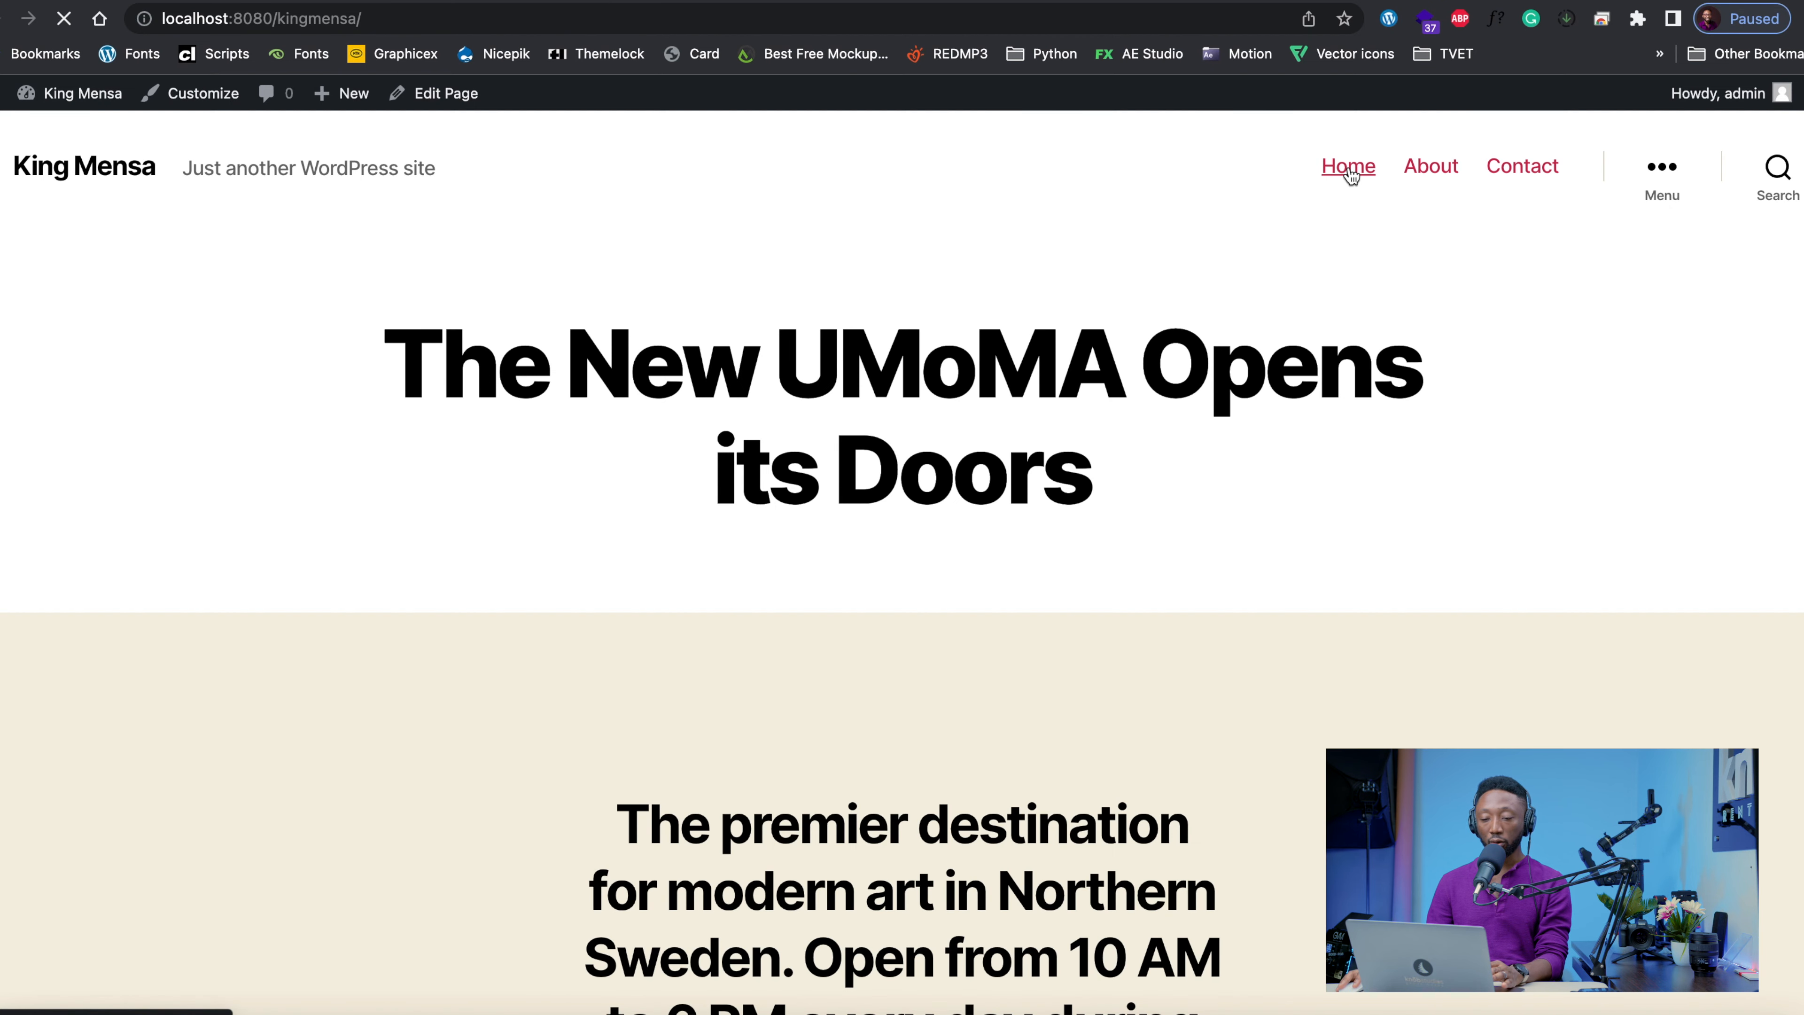
pyautogui.click(1431, 171)
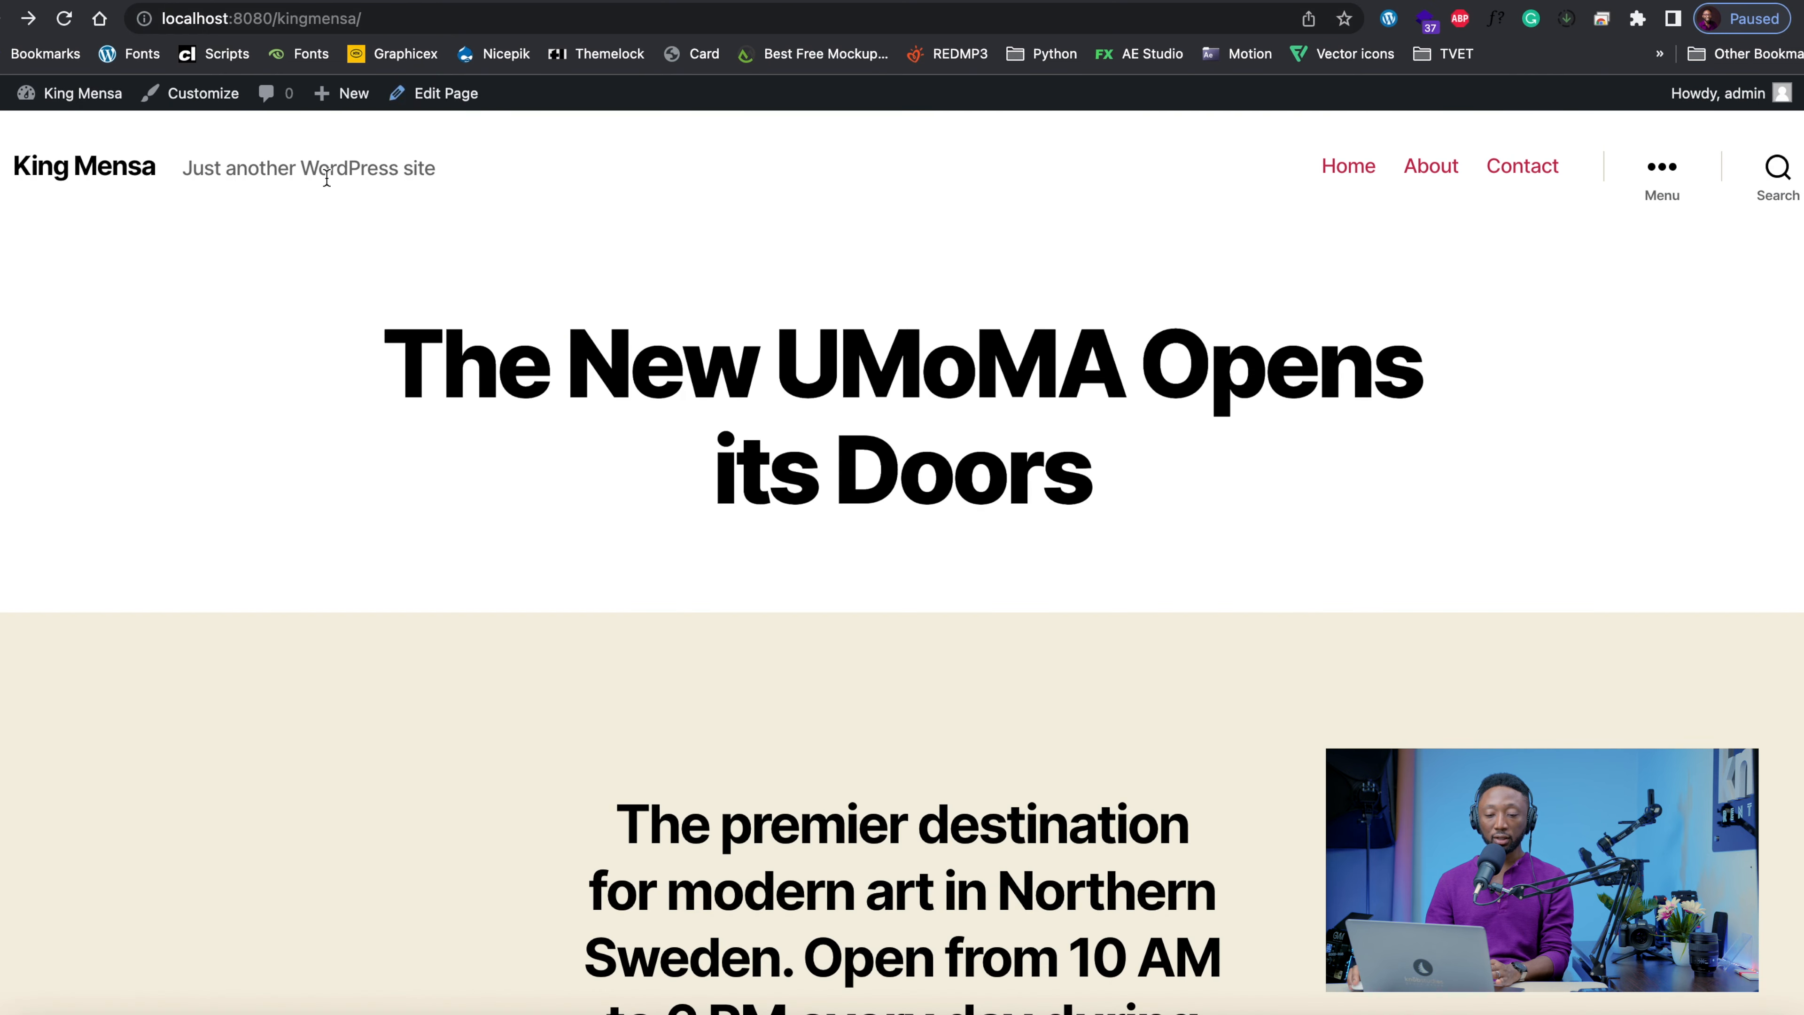
pyautogui.click(97, 168)
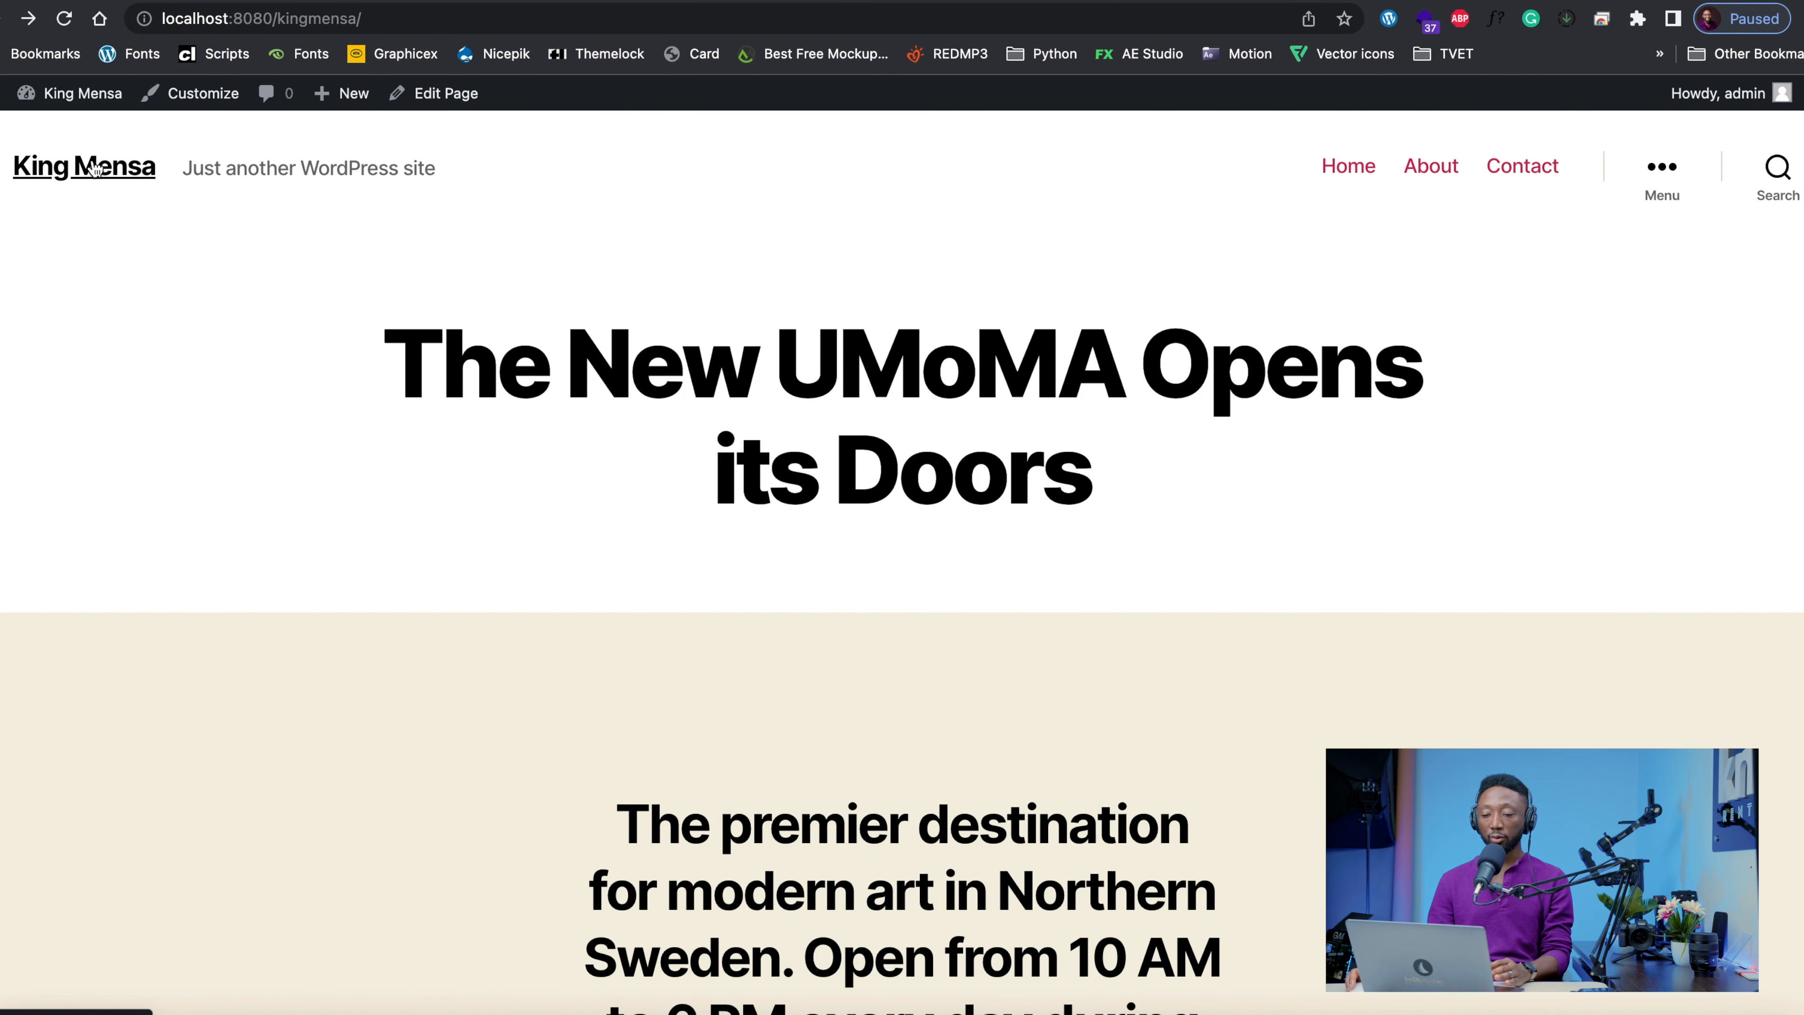
# Return to the WordPress admin dashboard and look at the list of comments
pyautogui.click(470, 1)
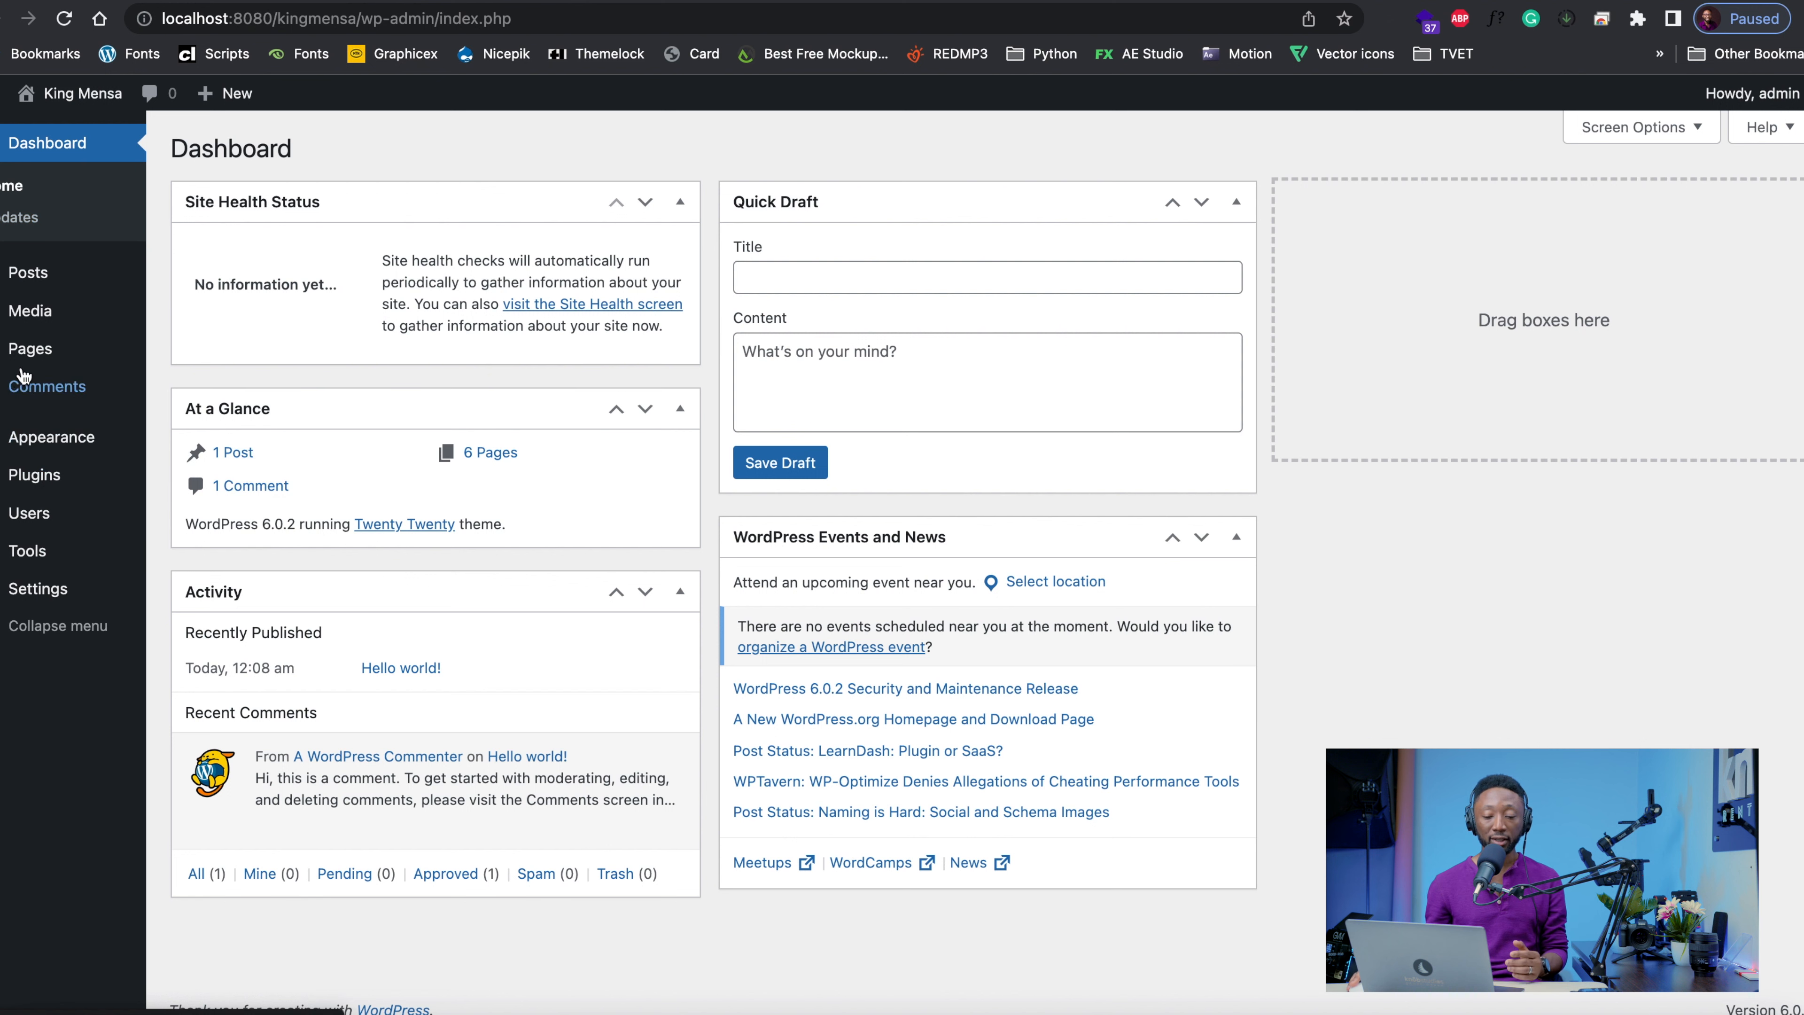
pyautogui.moveTo(30, 353)
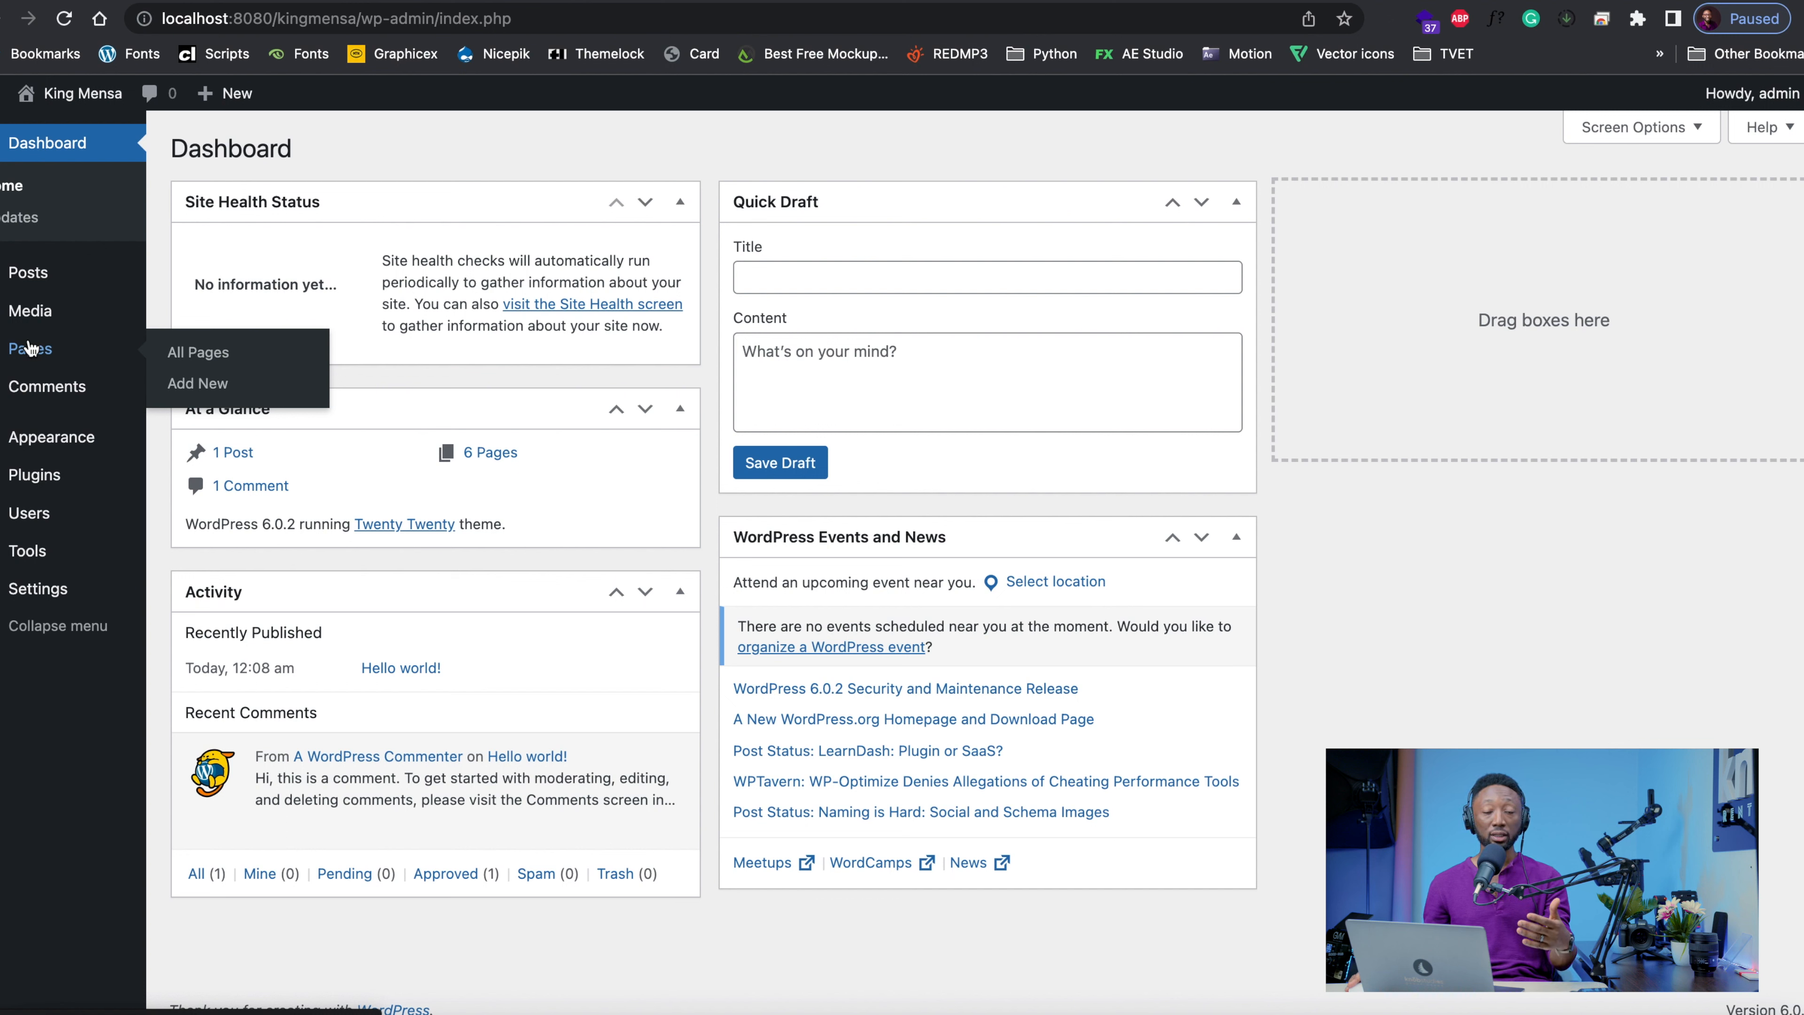
pyautogui.click(33, 384)
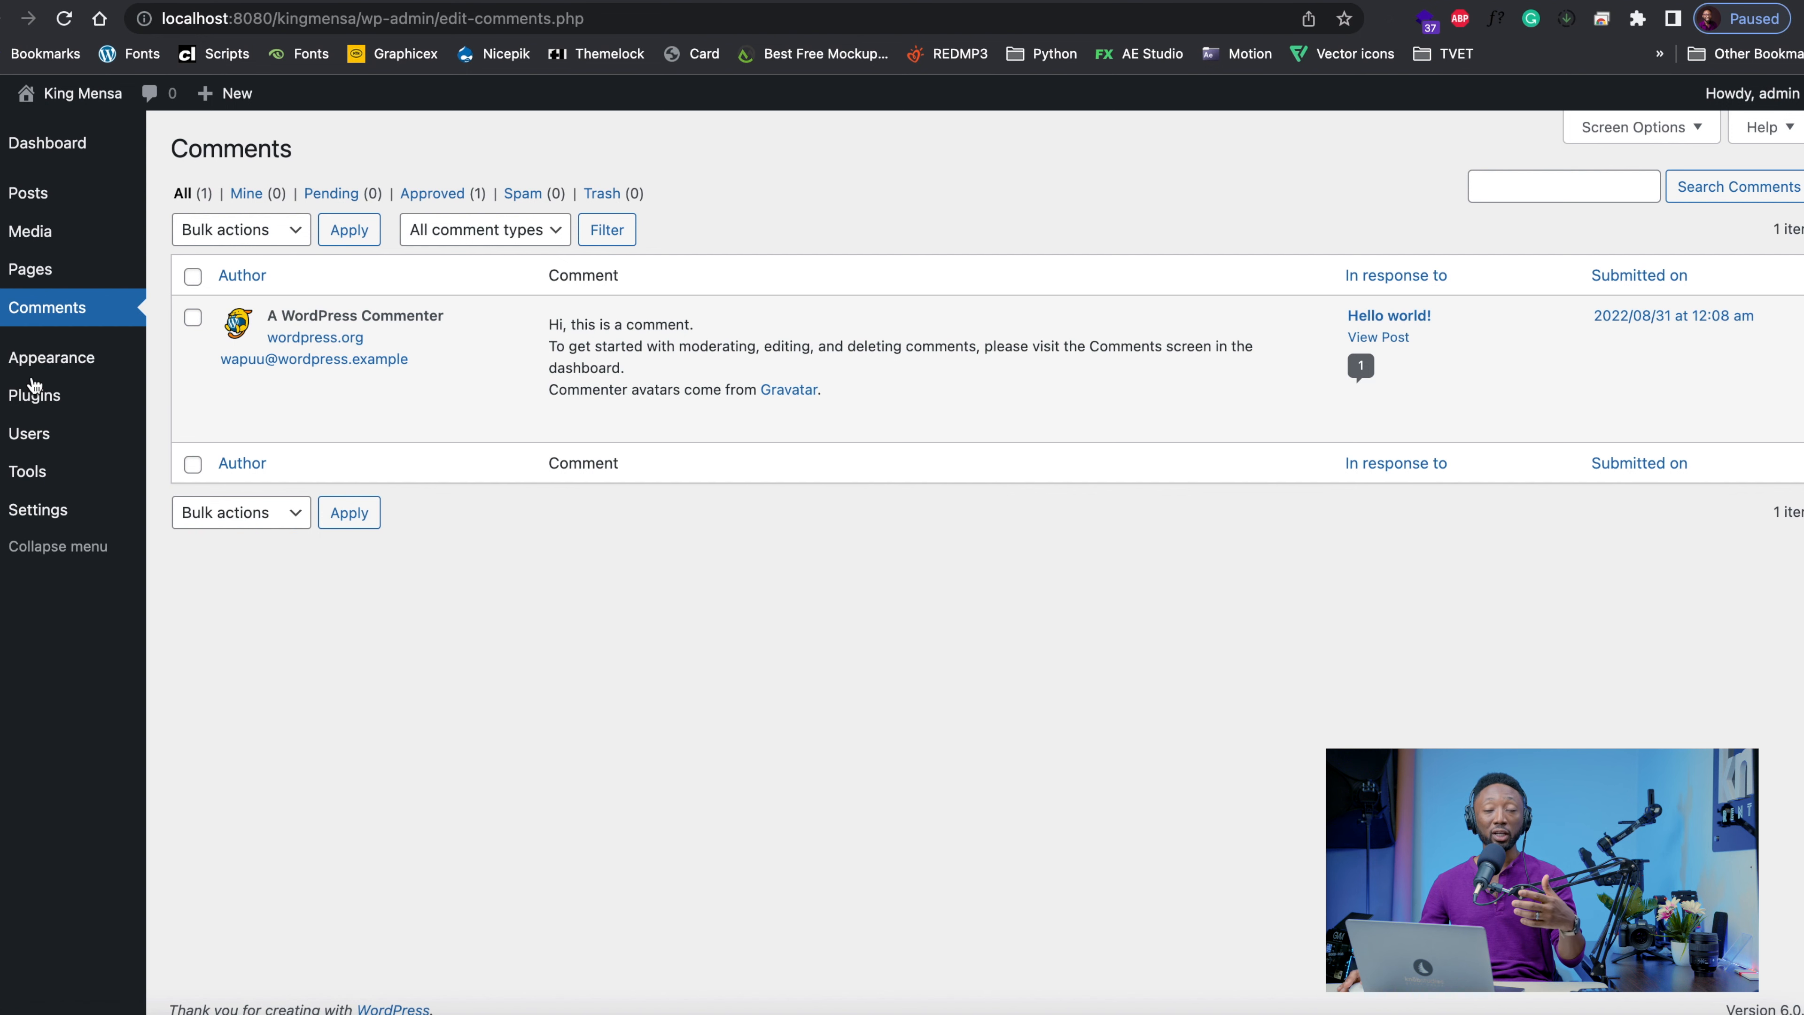
pyautogui.moveTo(35, 395)
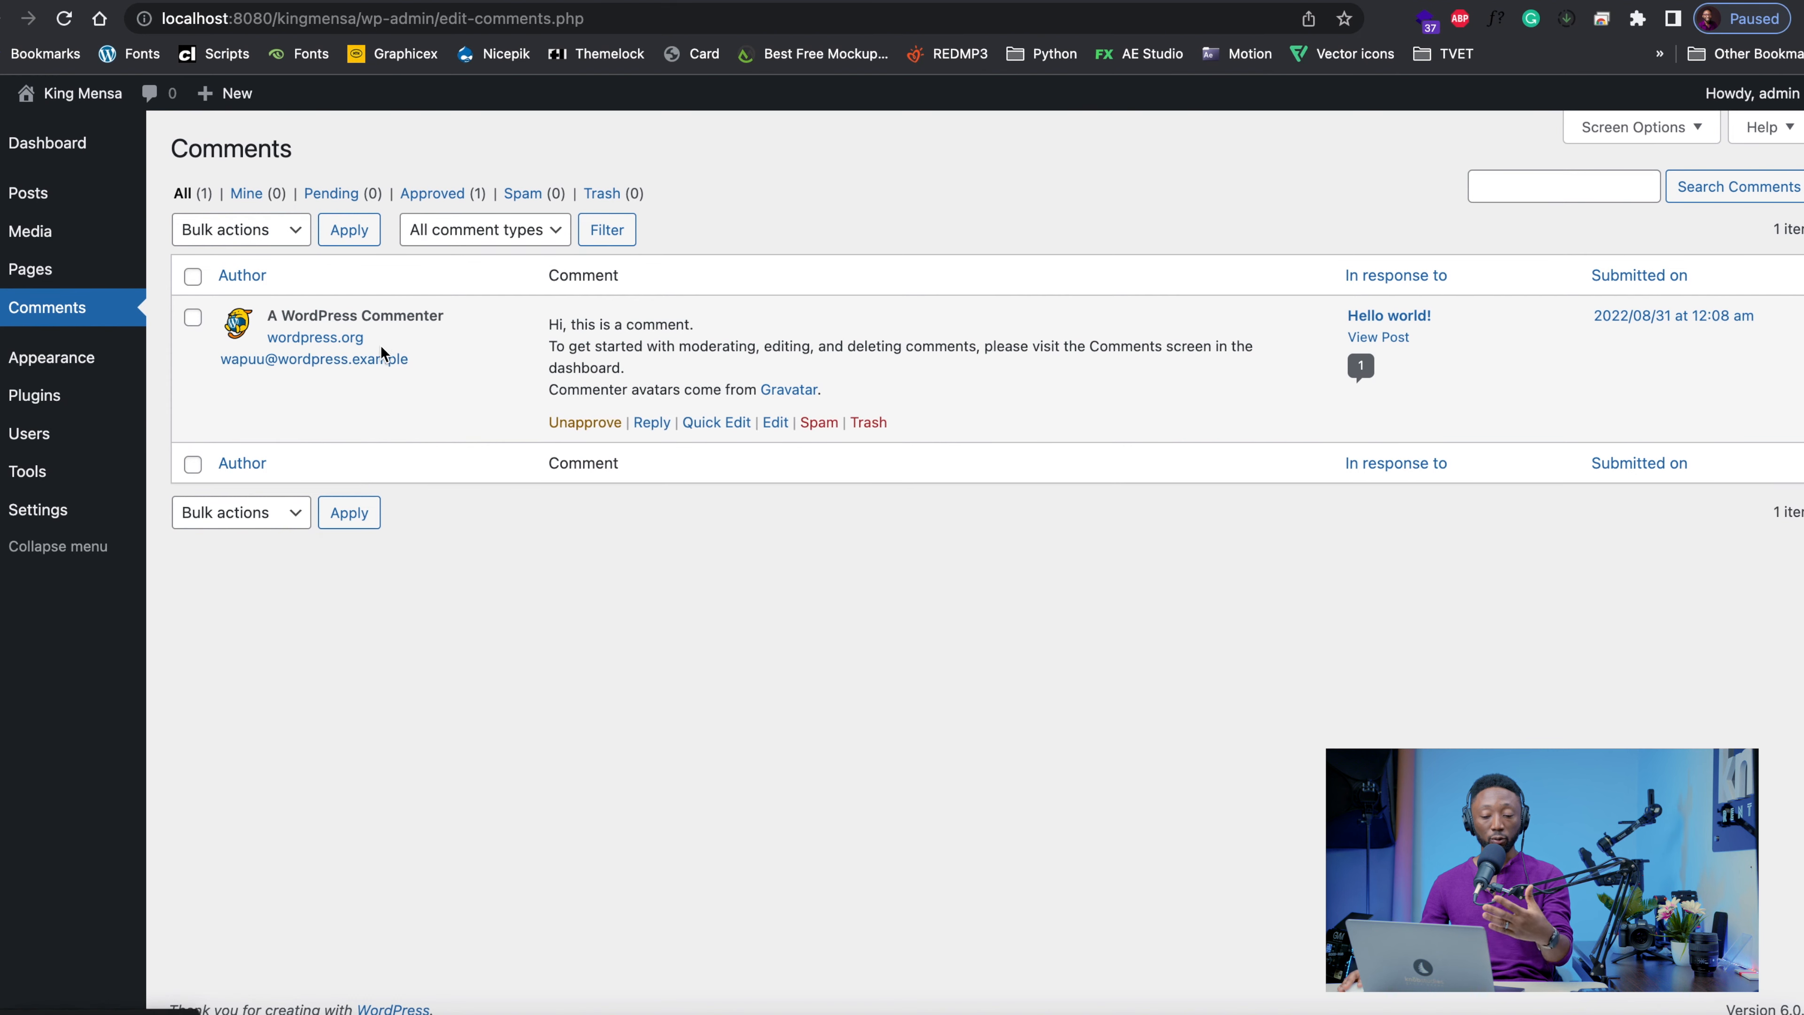
pyautogui.moveTo(380, 345)
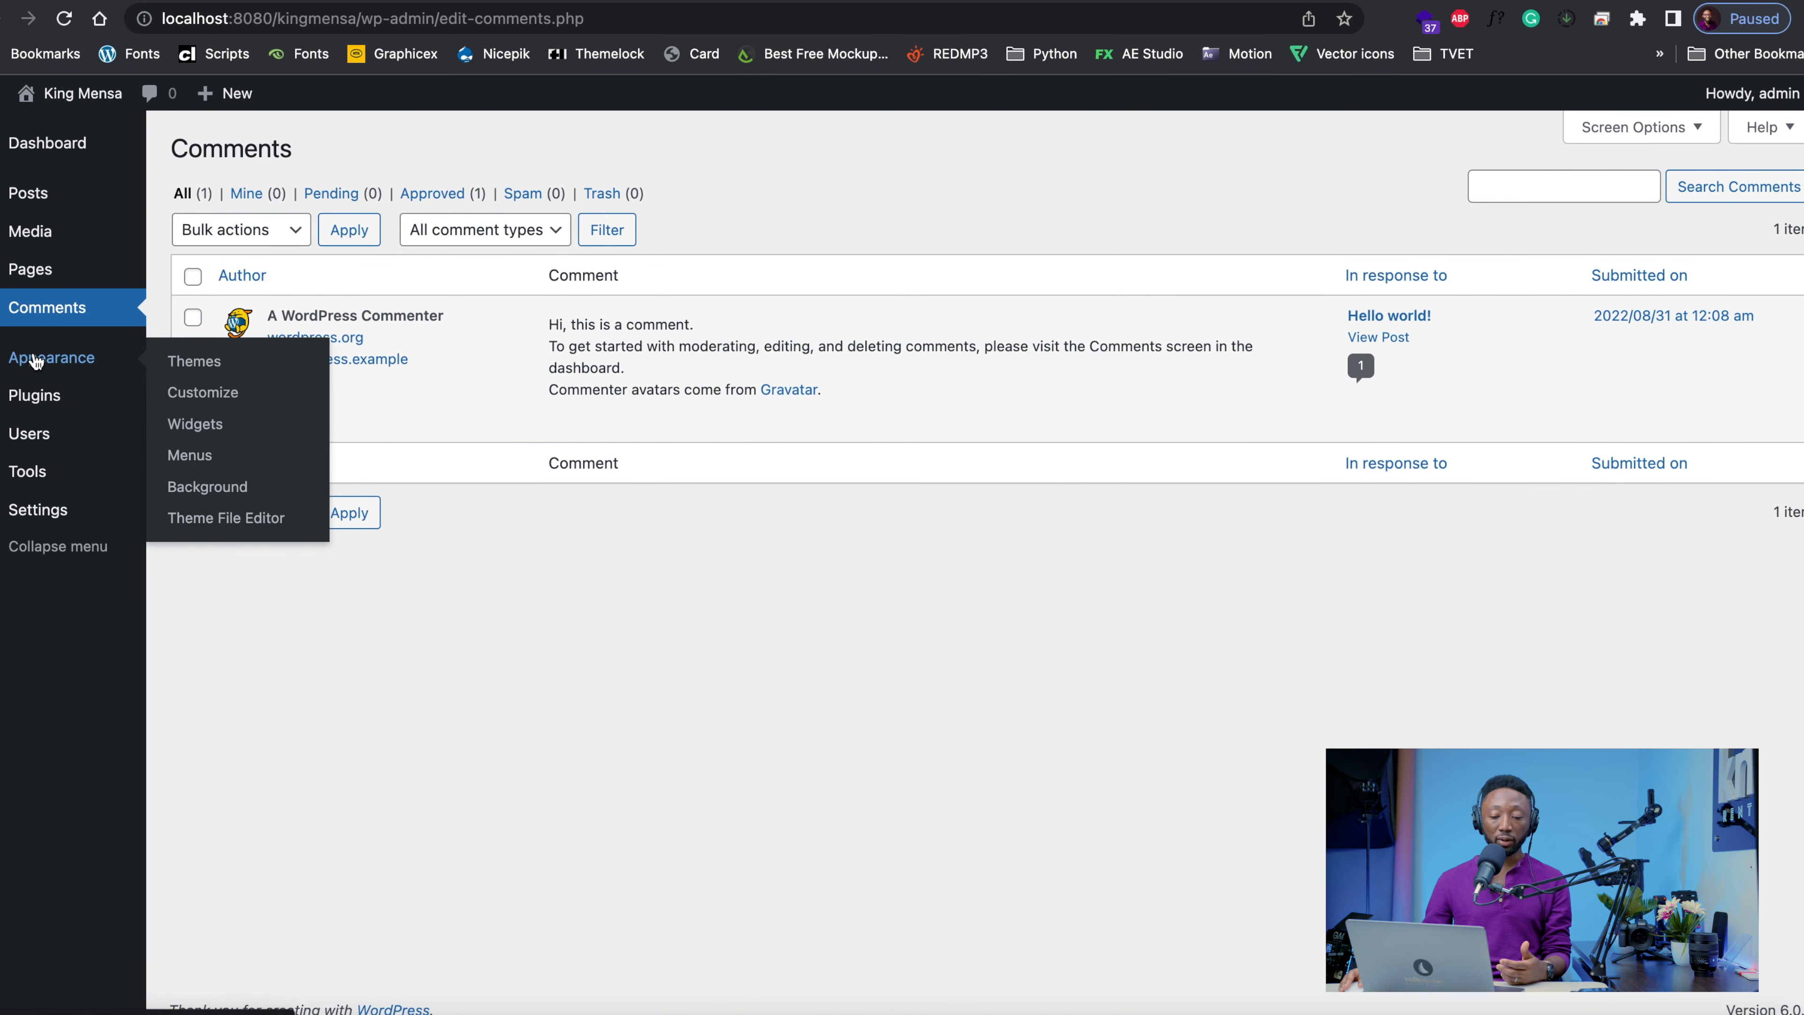
# Open the installed themes and activate the Twenty Twenty-Two theme
pyautogui.click(193, 371)
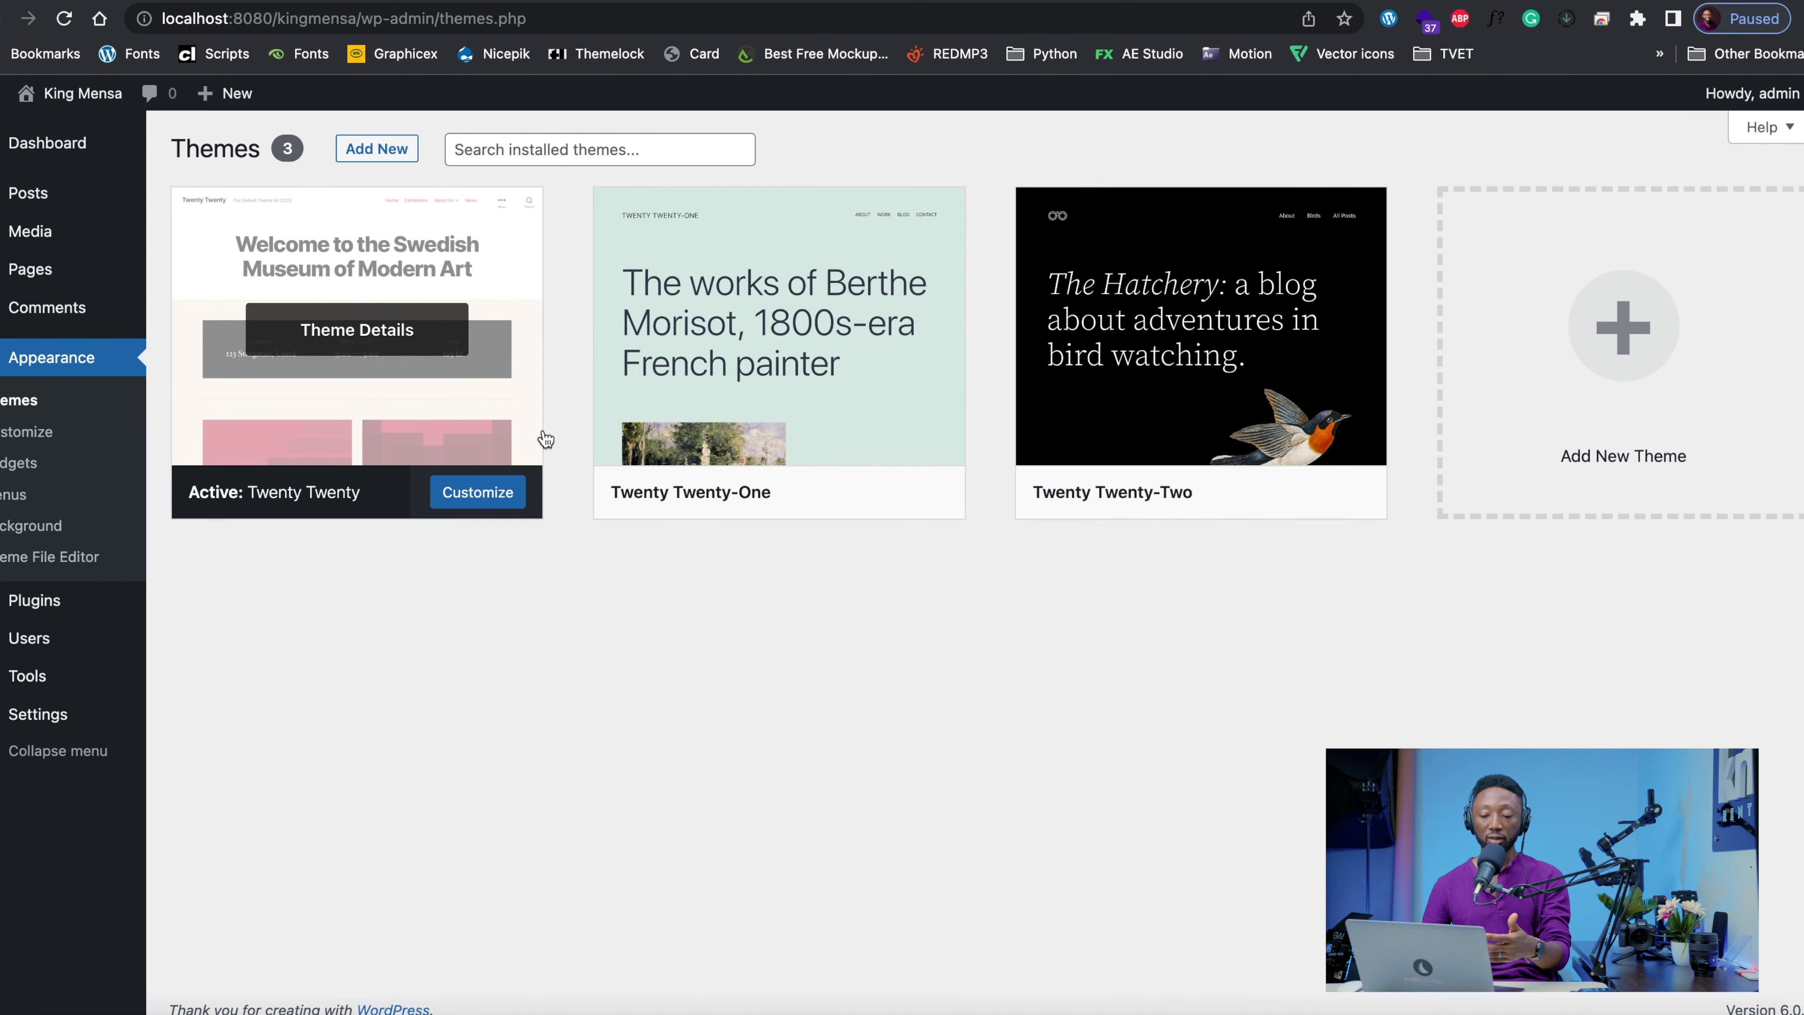
pyautogui.moveTo(764, 491)
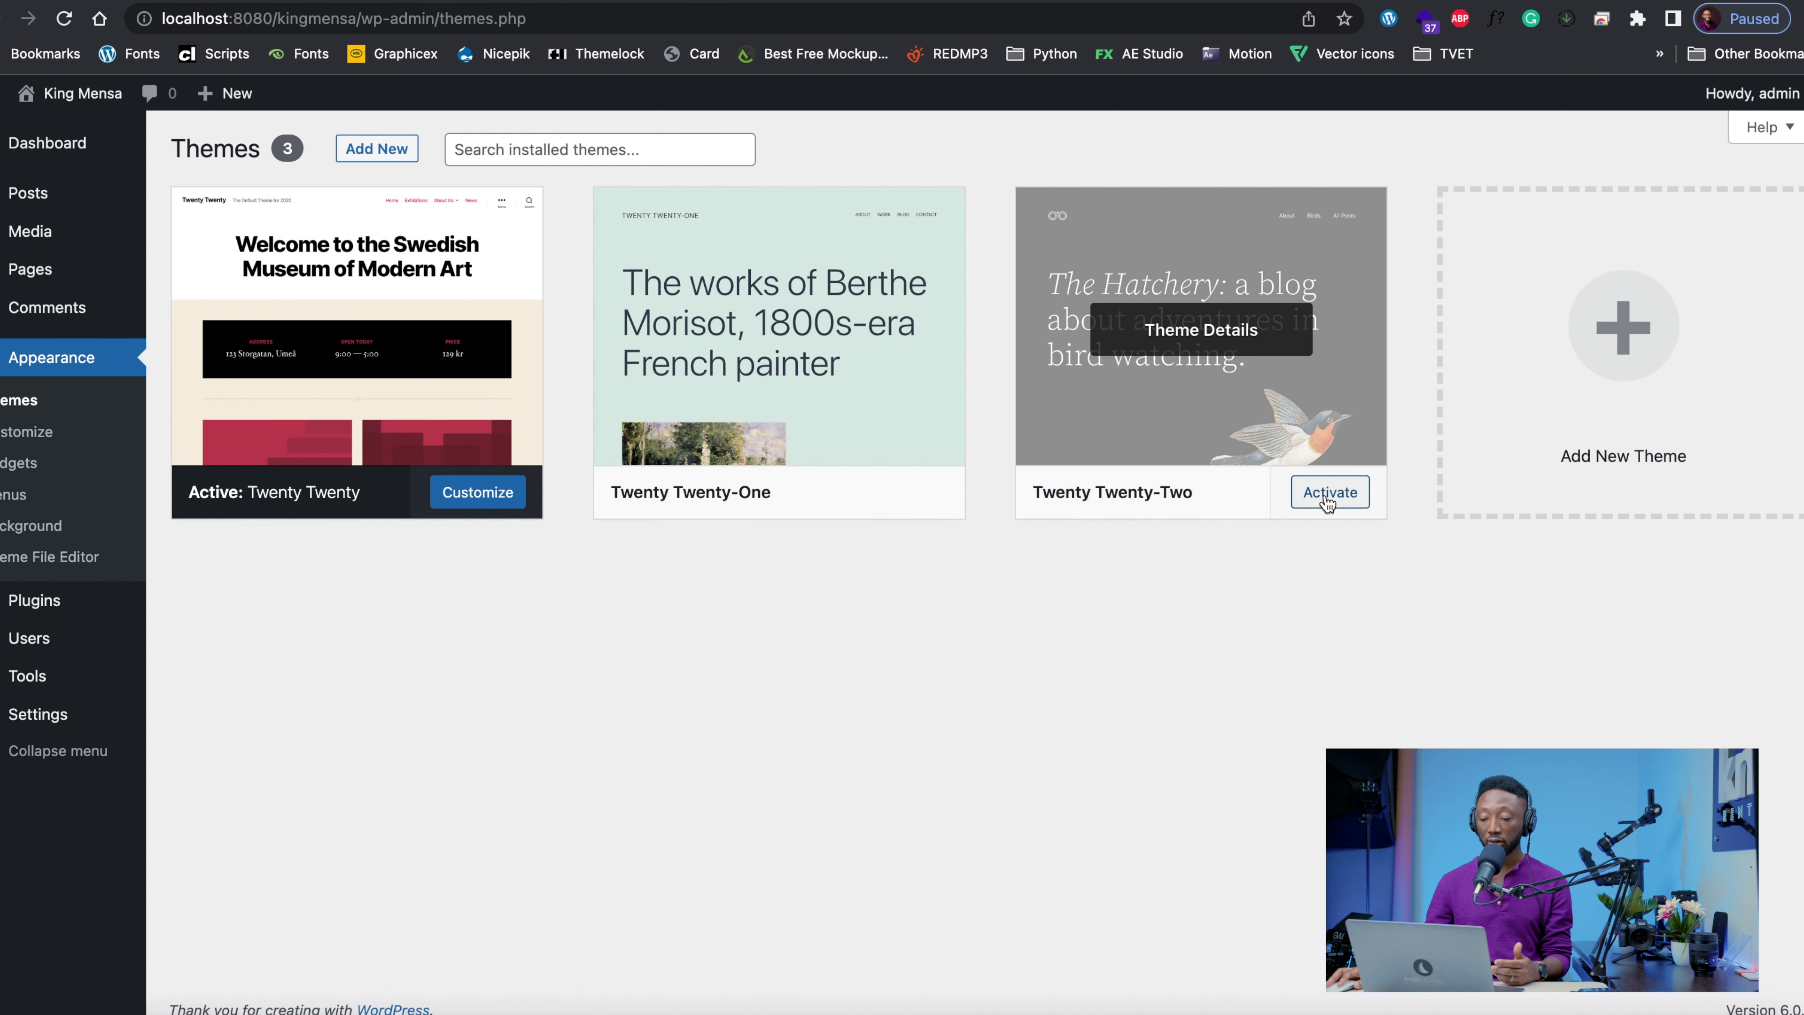
pyautogui.click(1327, 501)
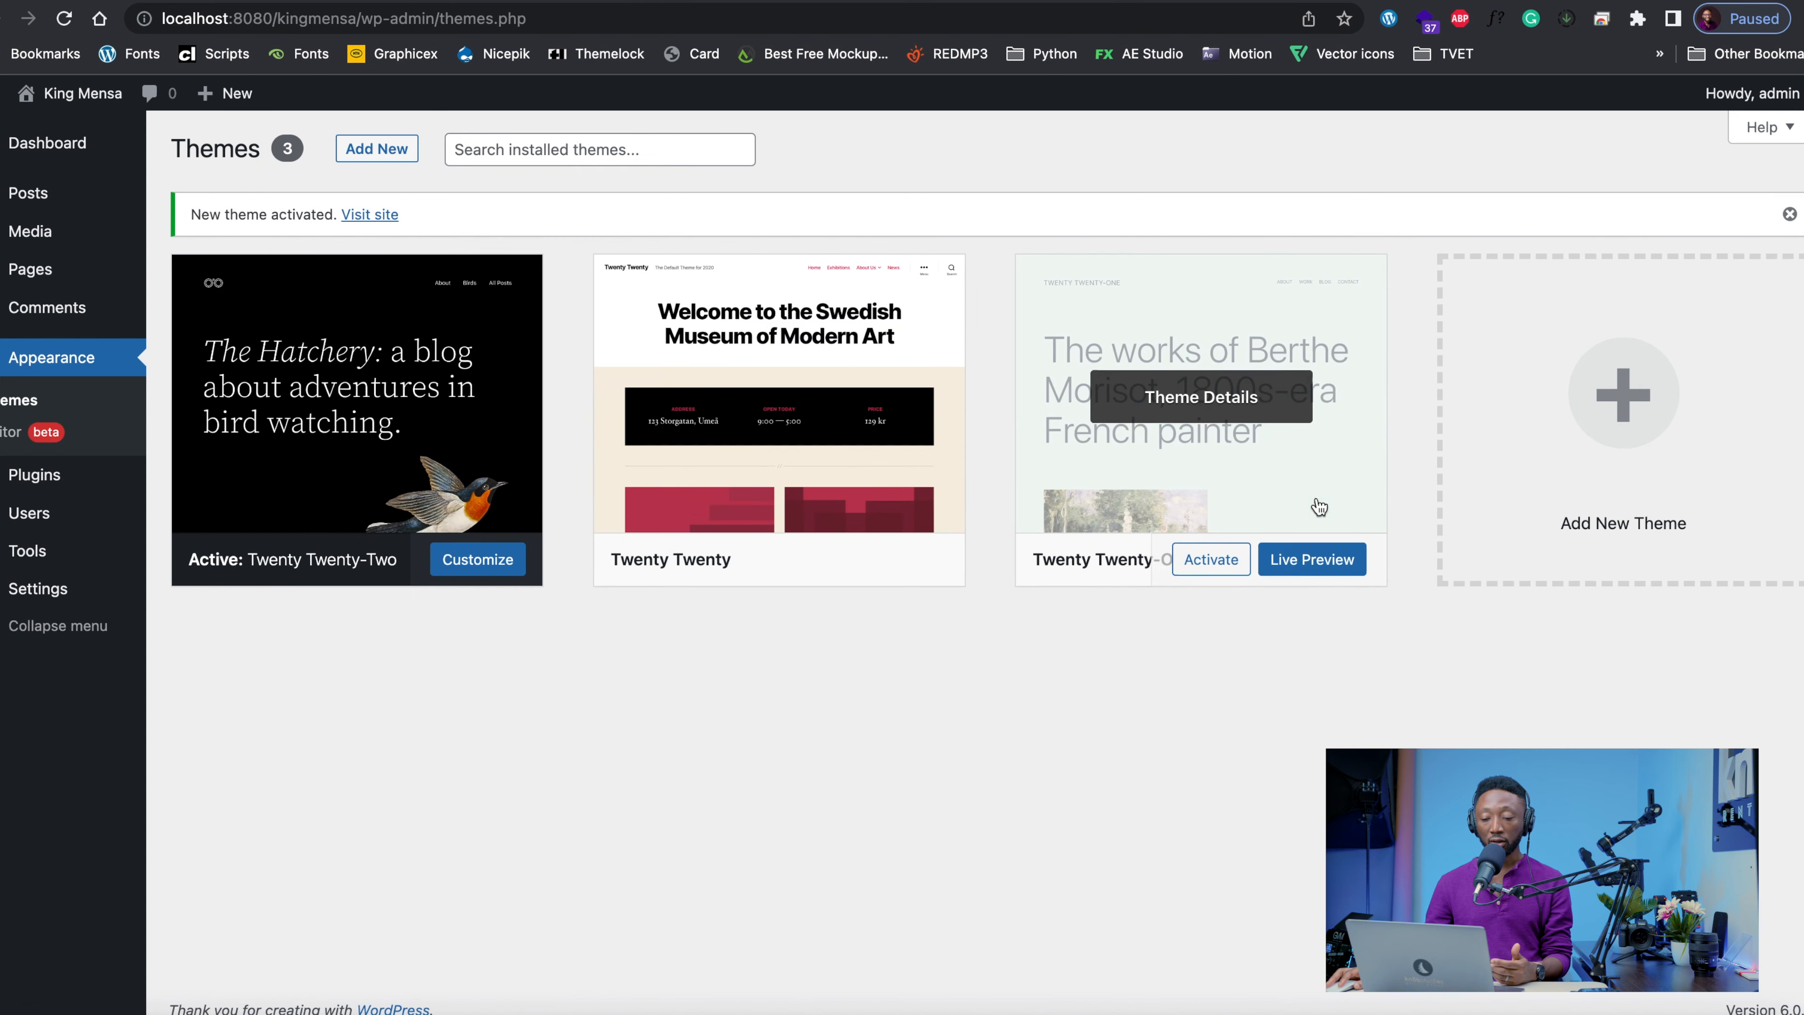
# View the site's front page with the newly activated Twenty Twenty-Two theme
pyautogui.click(660, 2)
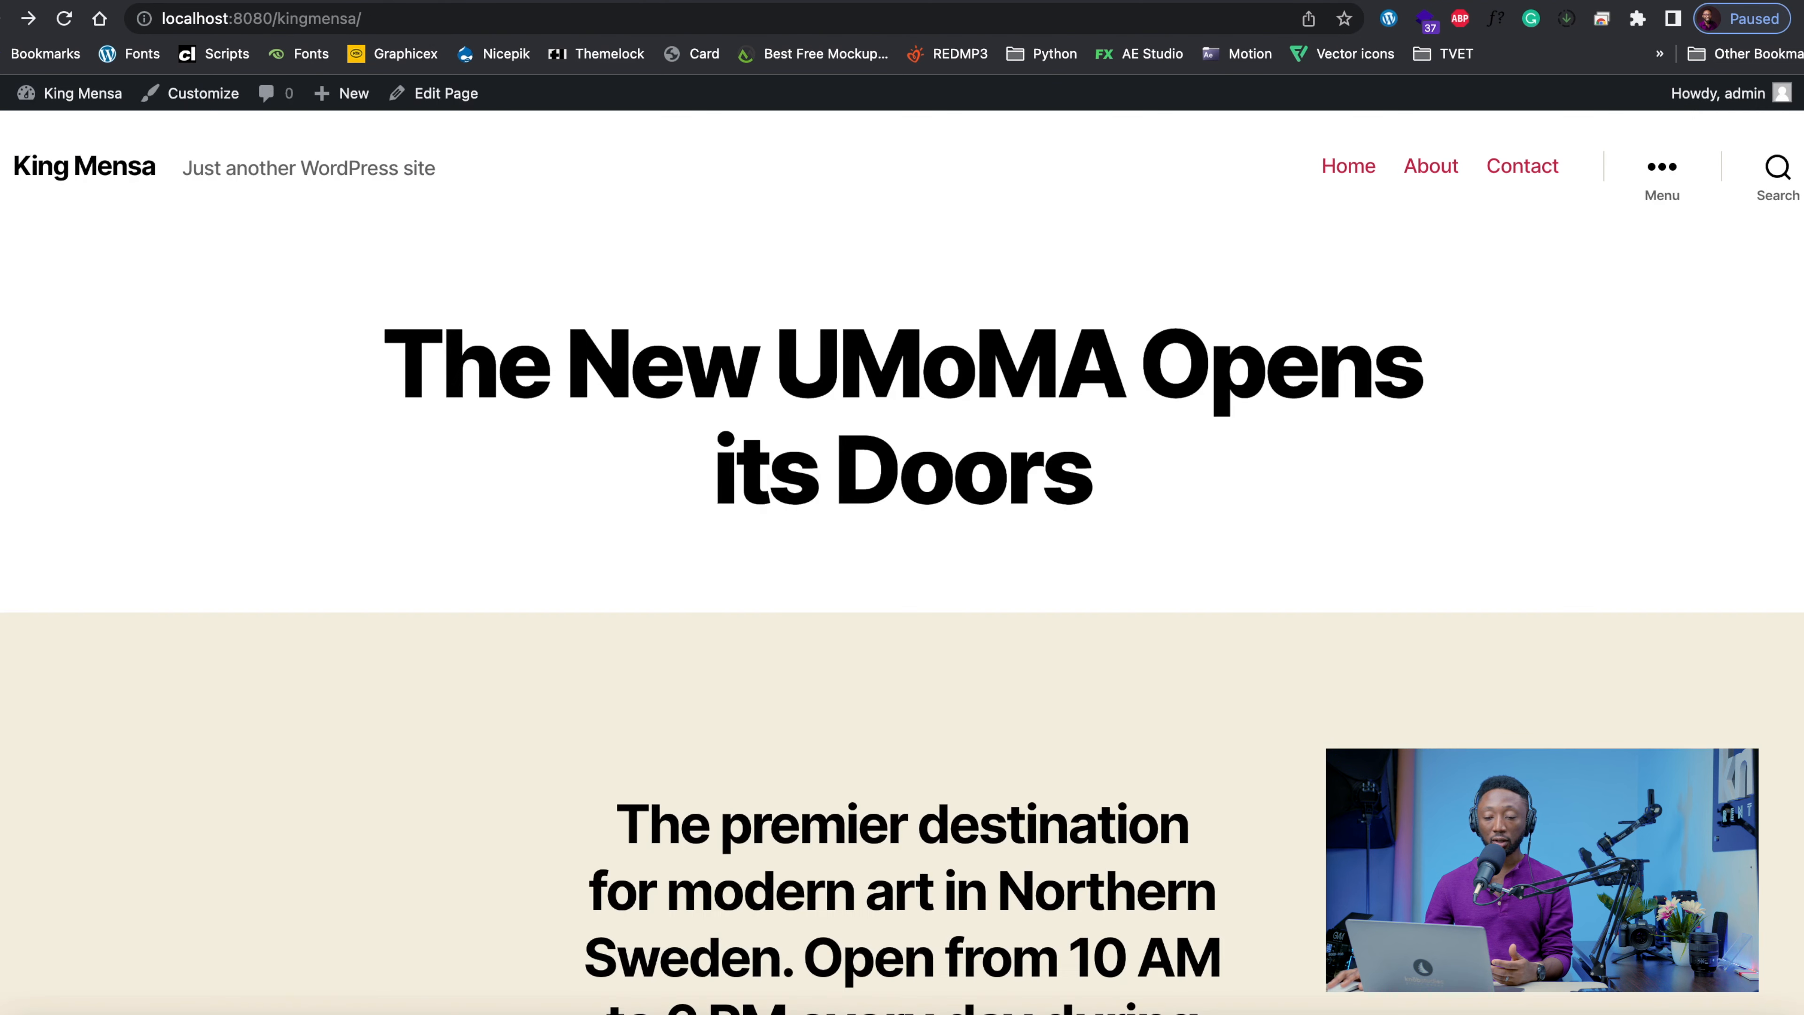
pyautogui.click(121, 182)
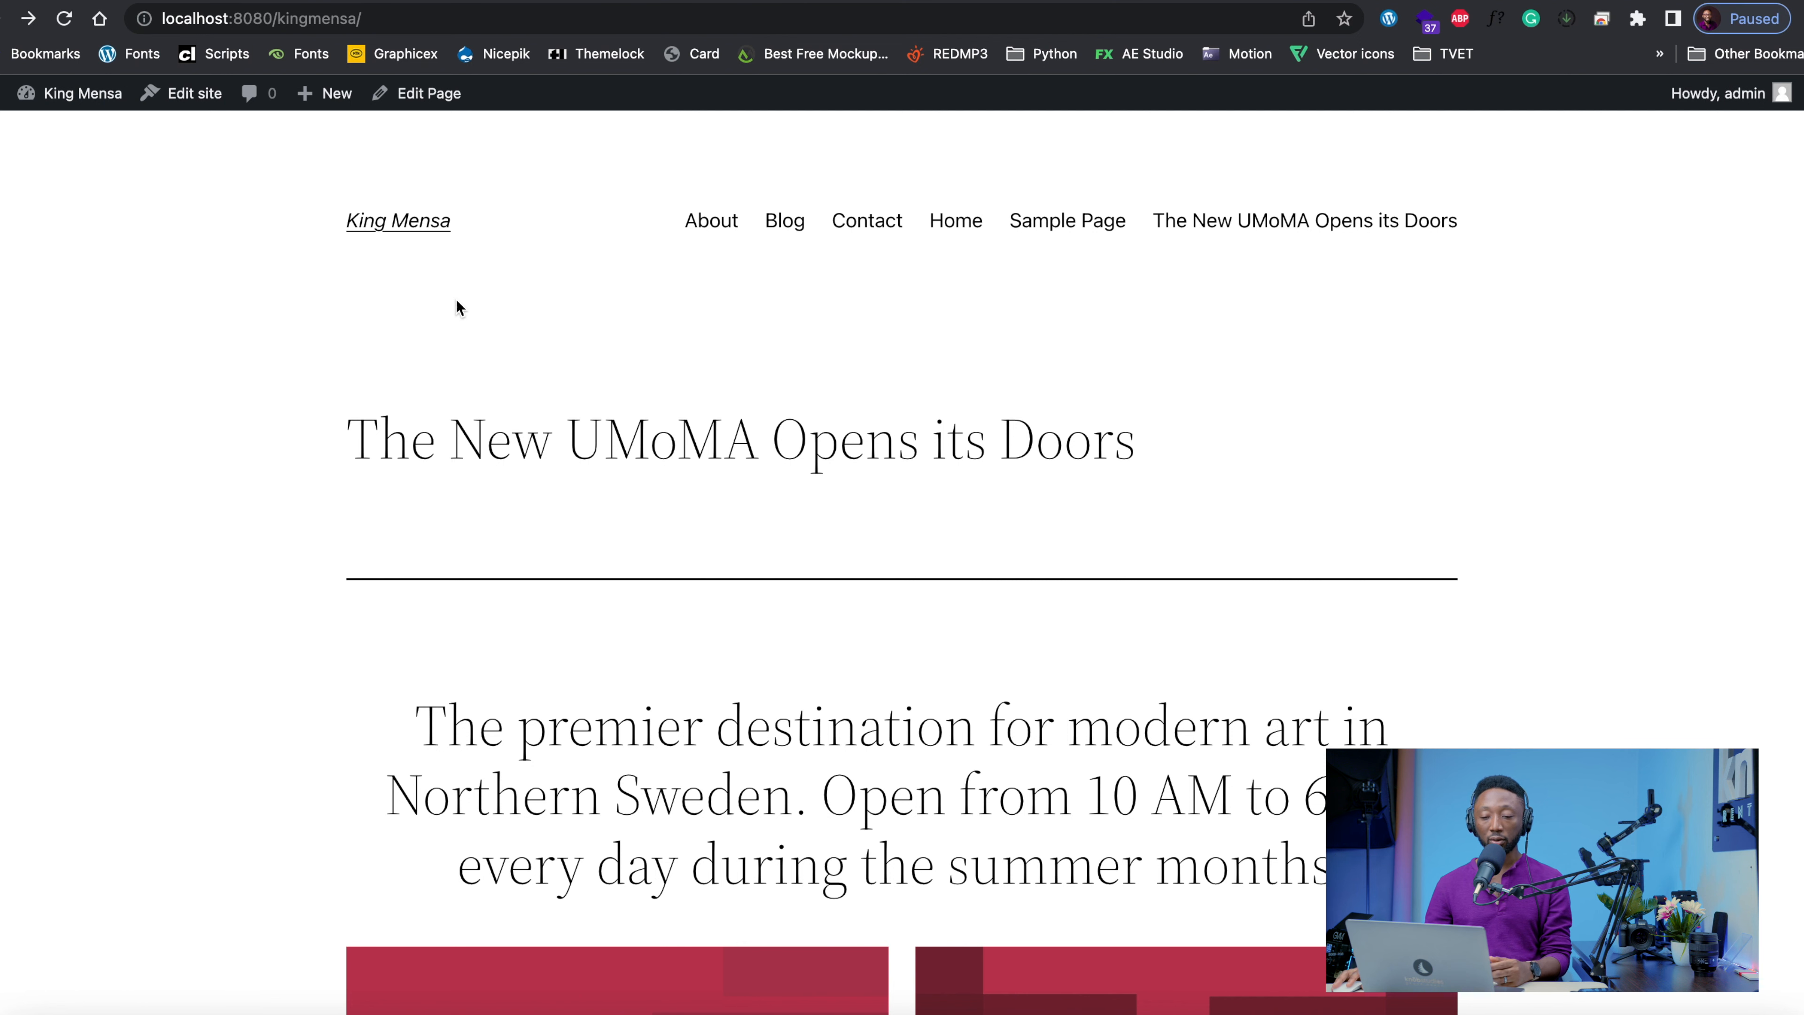
pyautogui.click(400, 225)
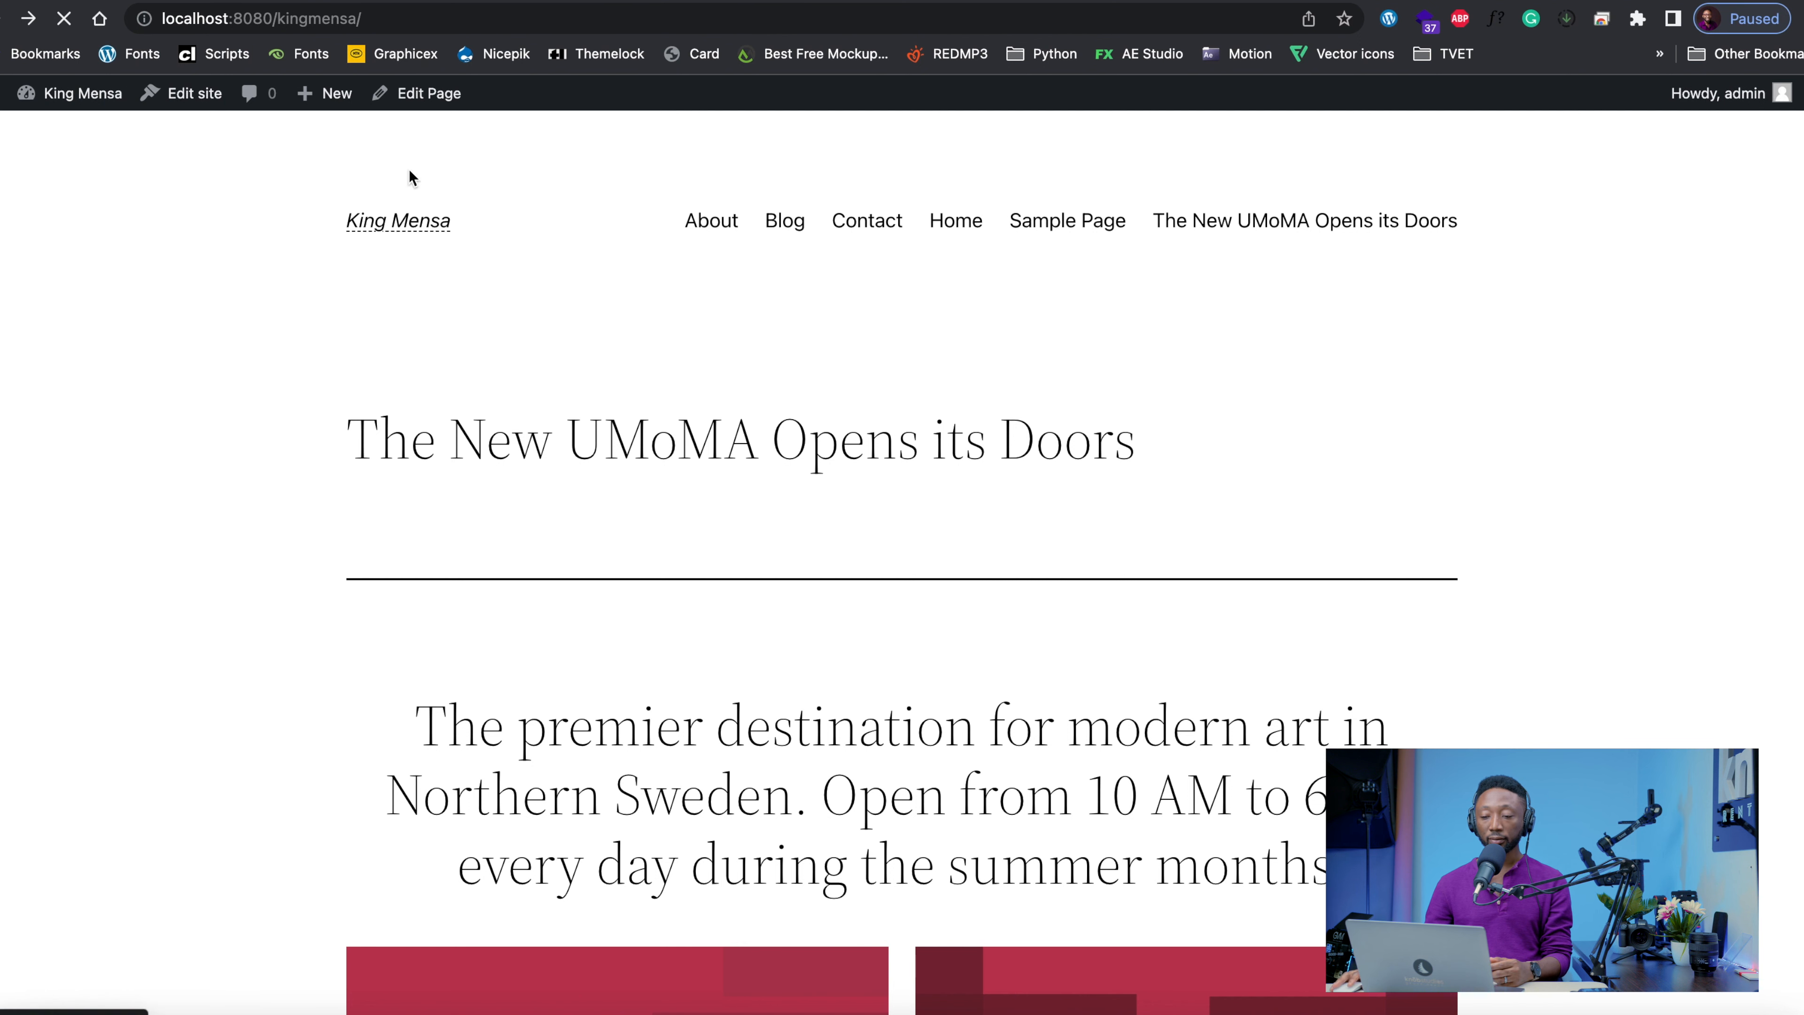
# Return to the installed themes and activate the Twenty Twenty-One theme
pyautogui.rightClick(436, 1)
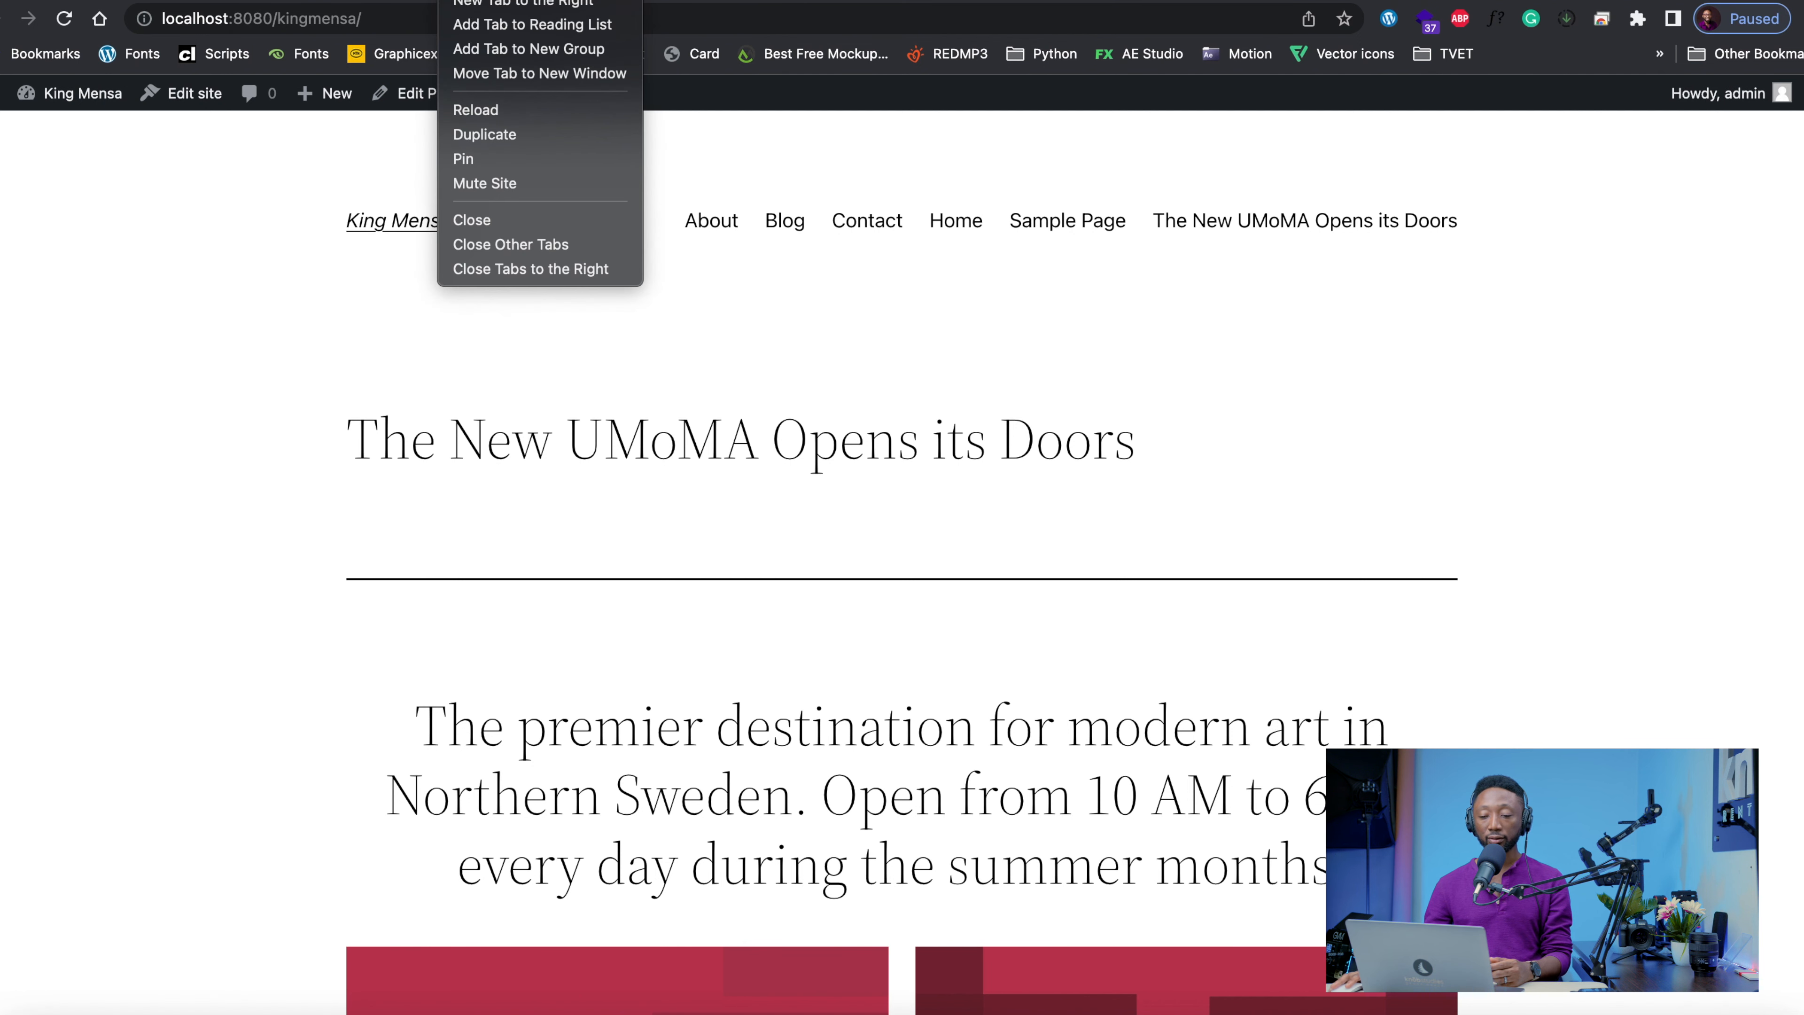
pyautogui.click(436, 1)
pyautogui.click(436, 1)
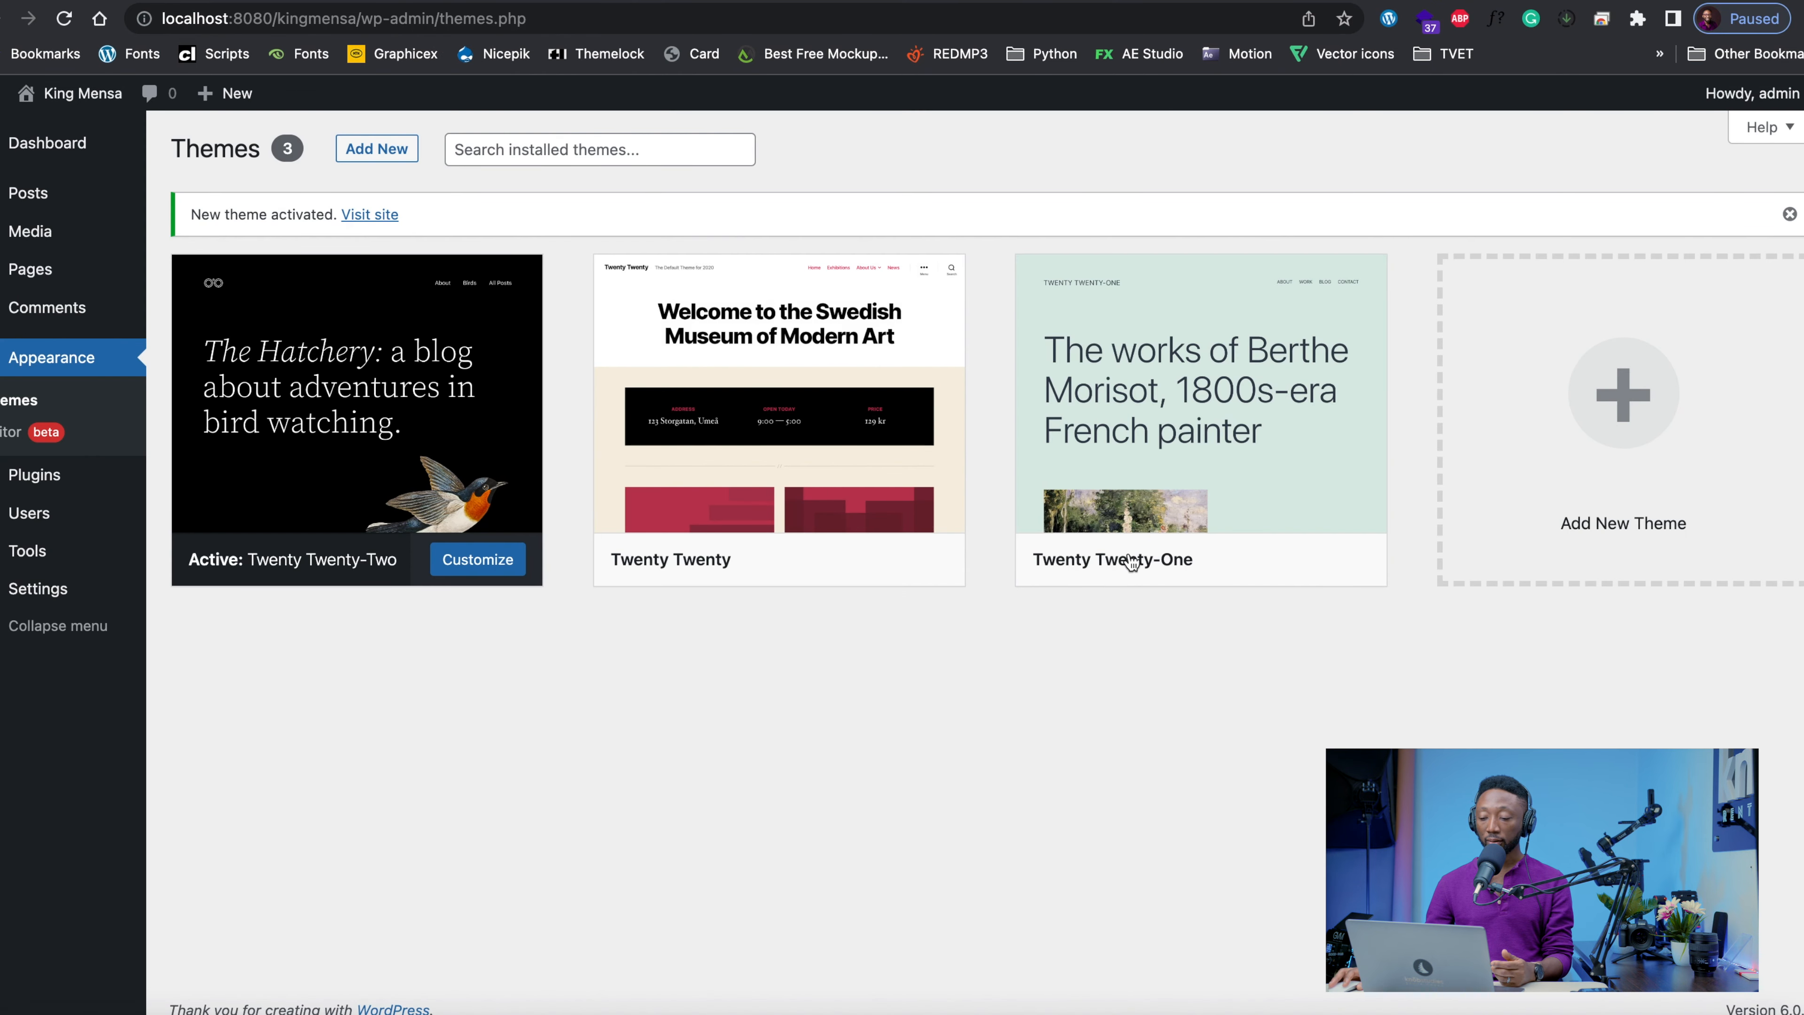
pyautogui.moveTo(1131, 562)
pyautogui.click(1205, 562)
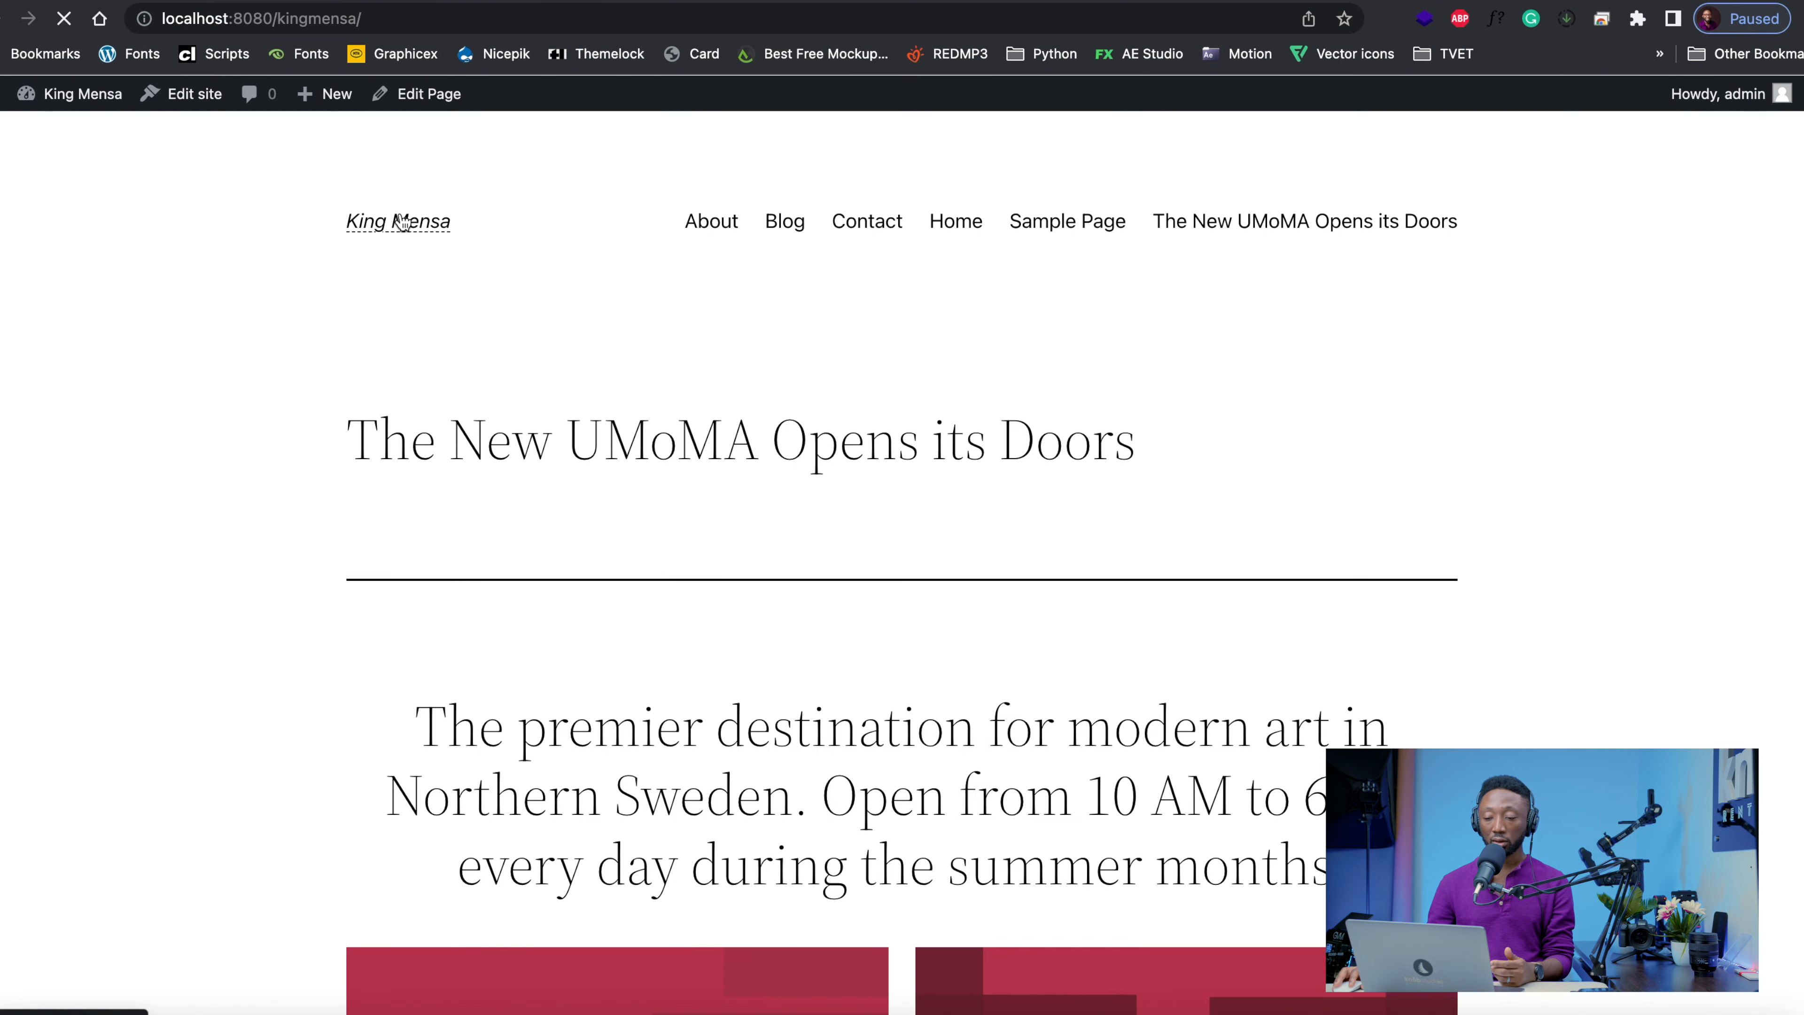
# Look through the site's front page in the Twenty Twenty-One theme and reload localhost:8080/kingmensa/
pyautogui.scroll(-10, 346, 555)
pyautogui.scroll(-15, 348, 543)
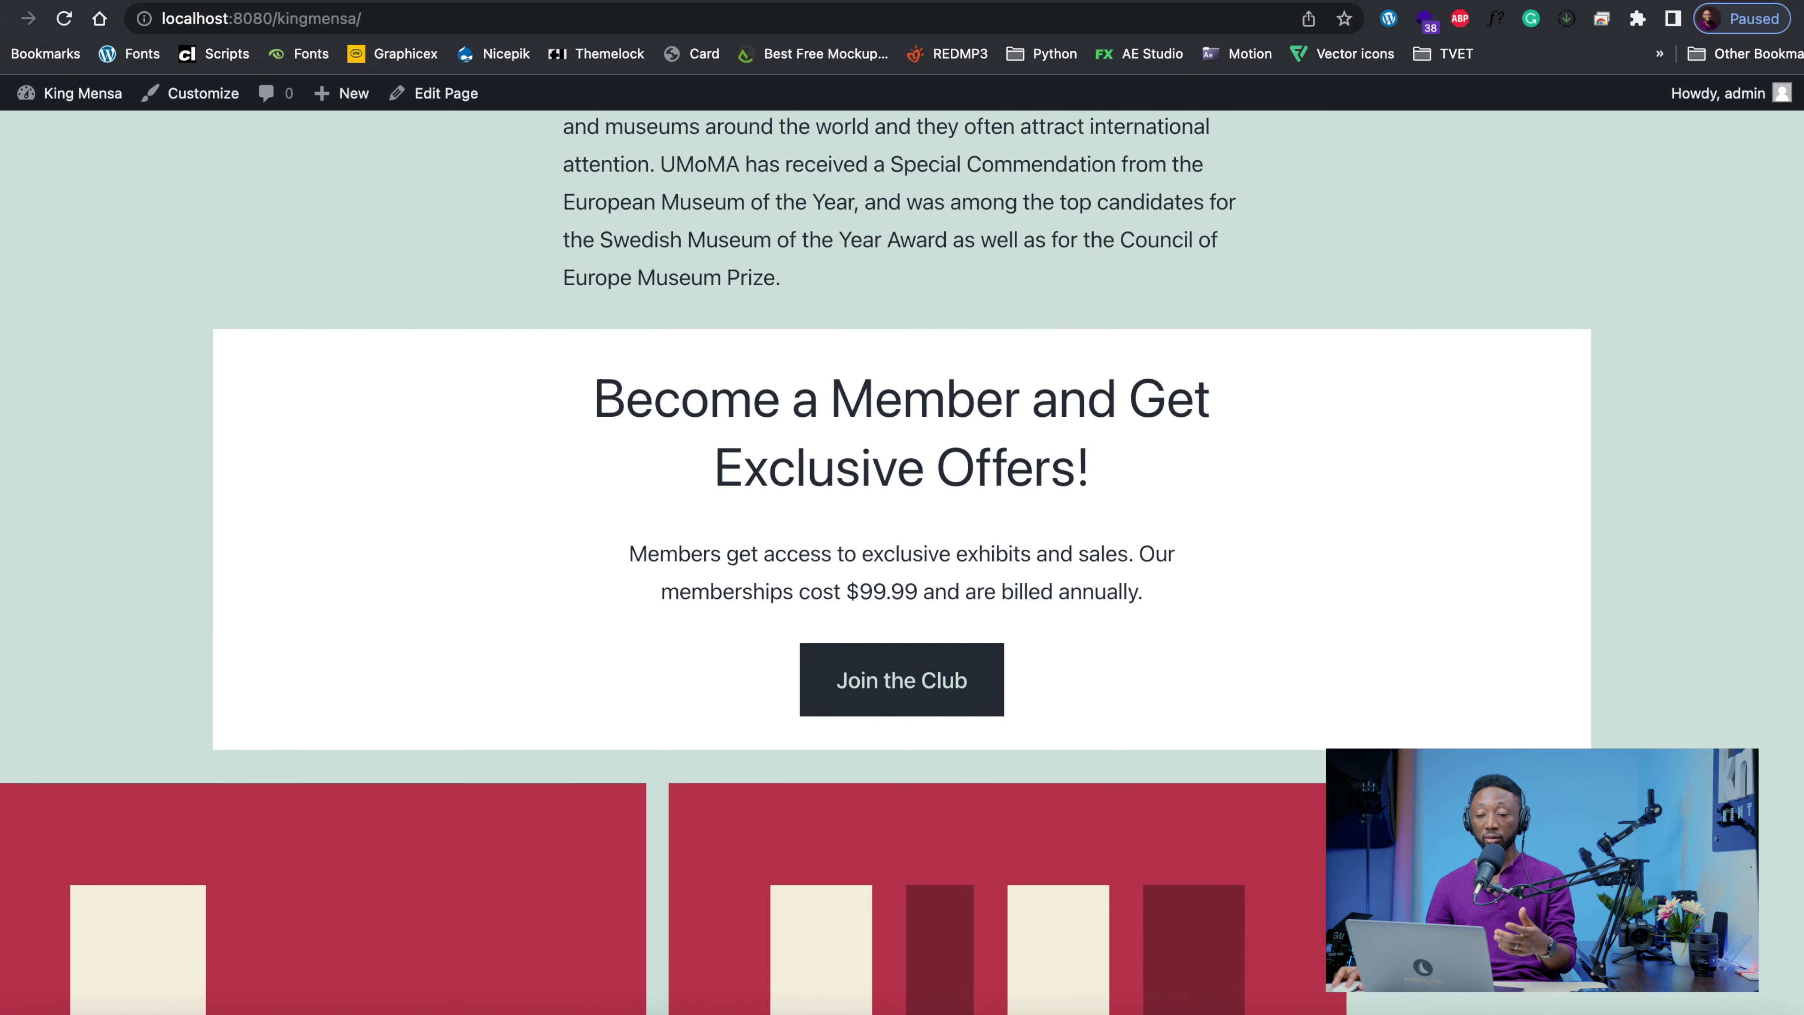
pyautogui.hotkey('ctrl', 'shift', 'Tab')
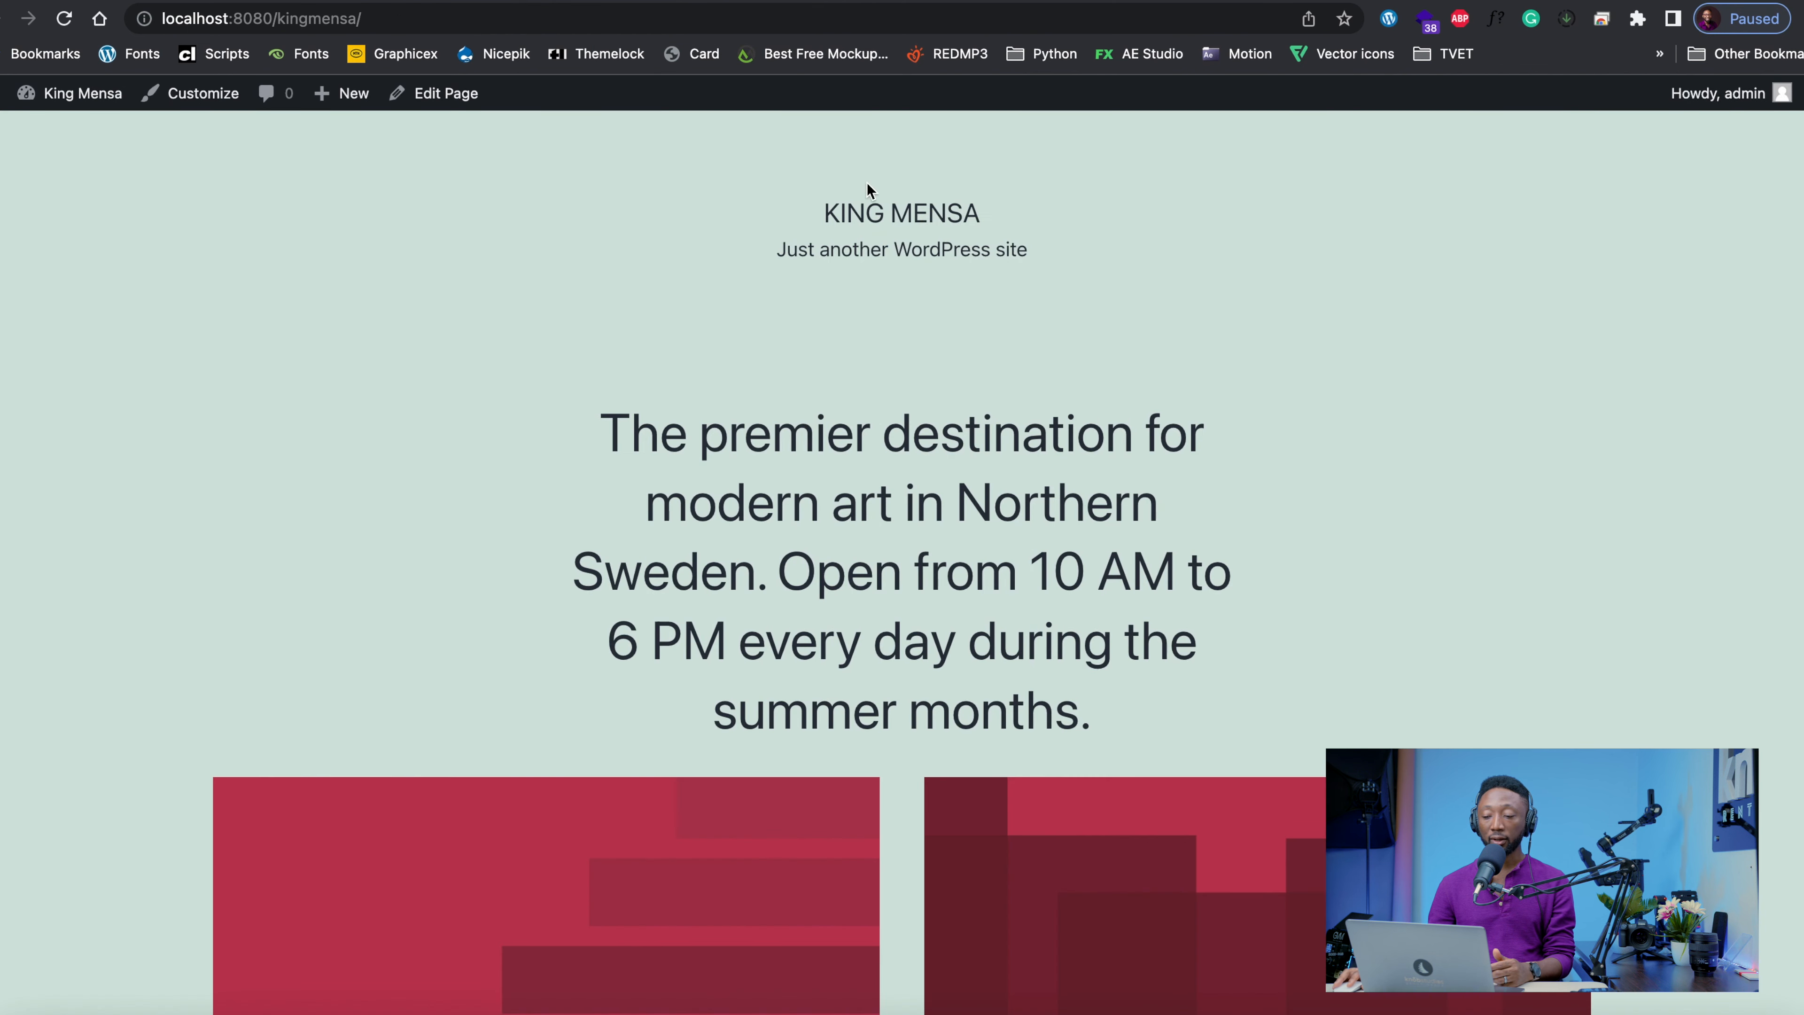
pyautogui.click(372, 21)
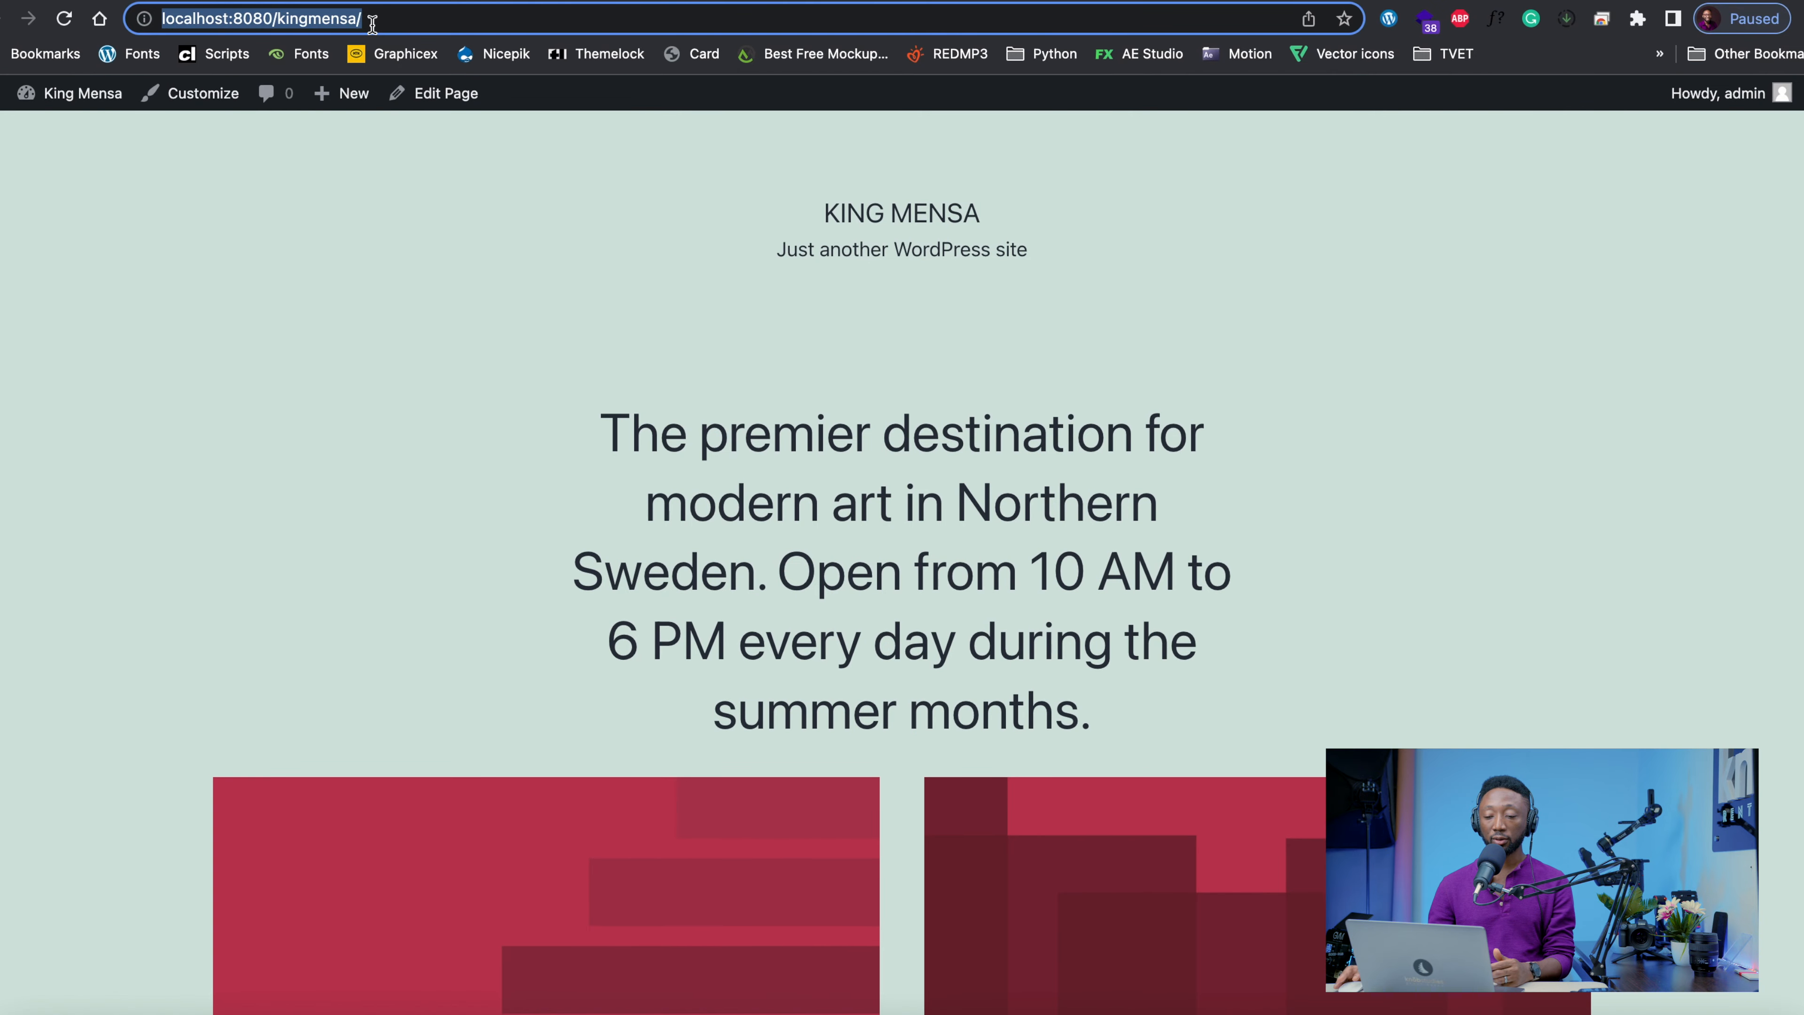
pyautogui.press('Return')
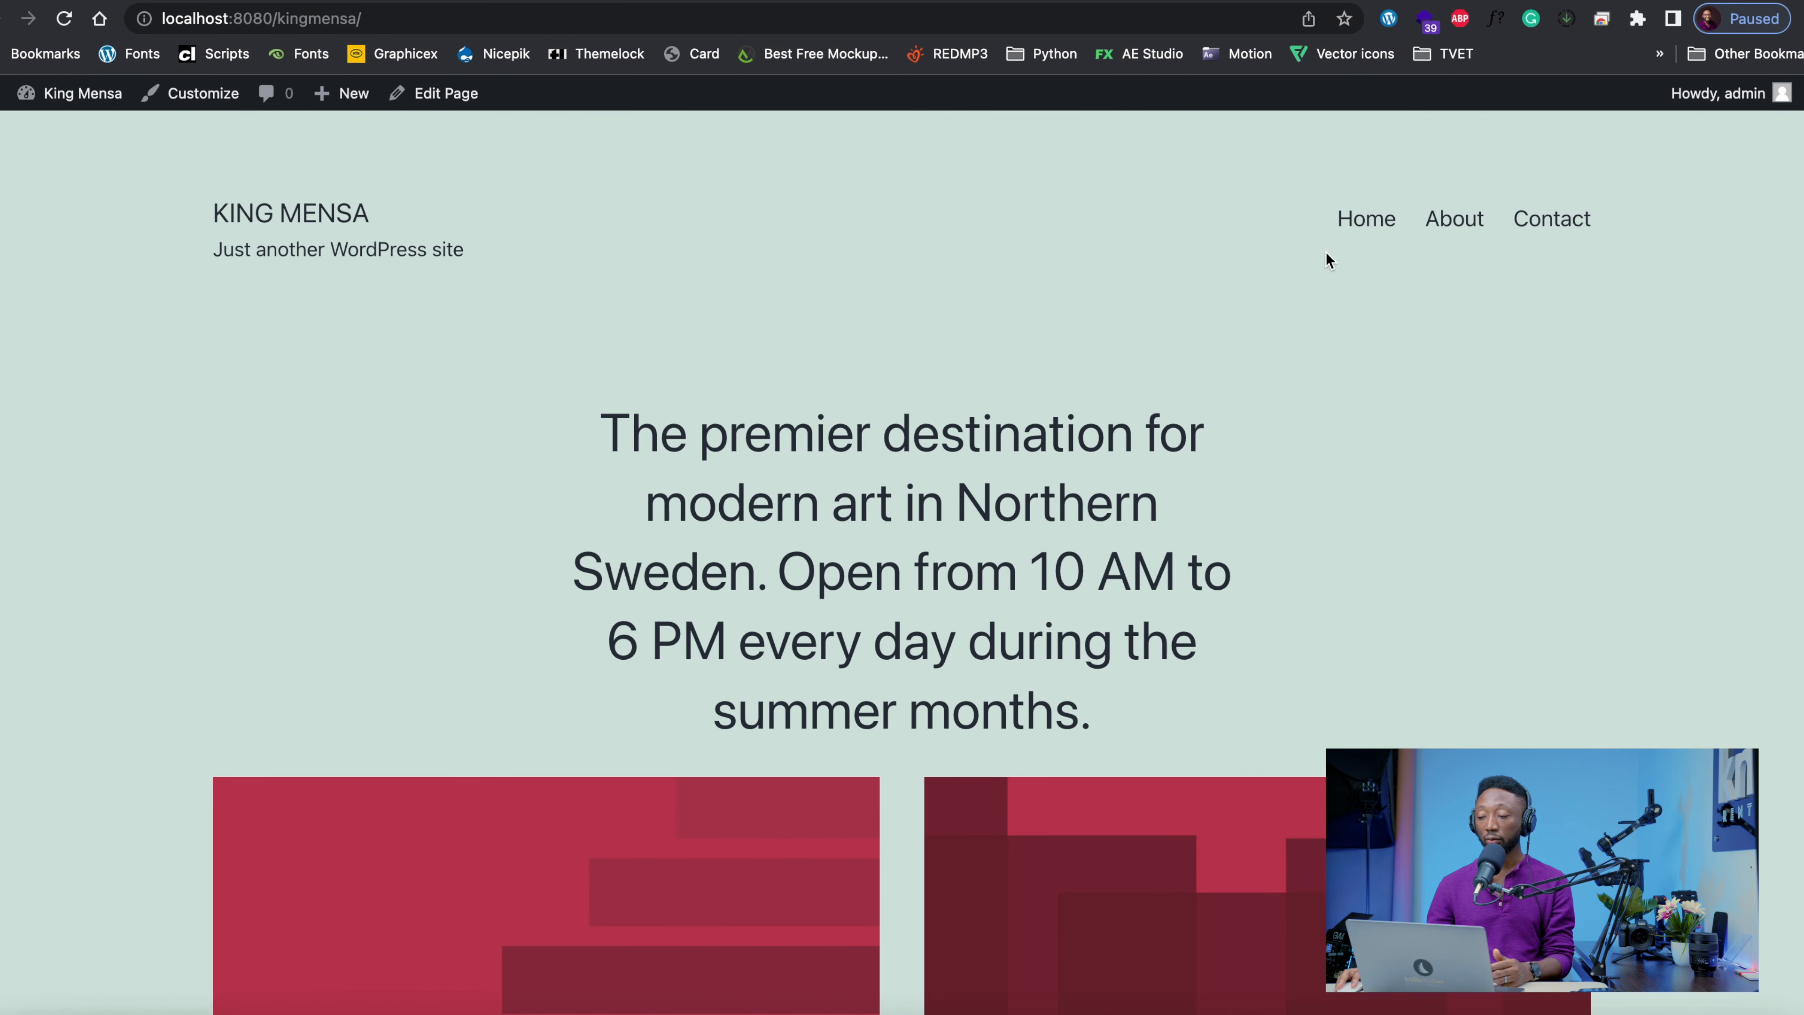
# Try the Home and About links in the site's navigation menu and return to the Main Menu structure
pyautogui.click(1373, 225)
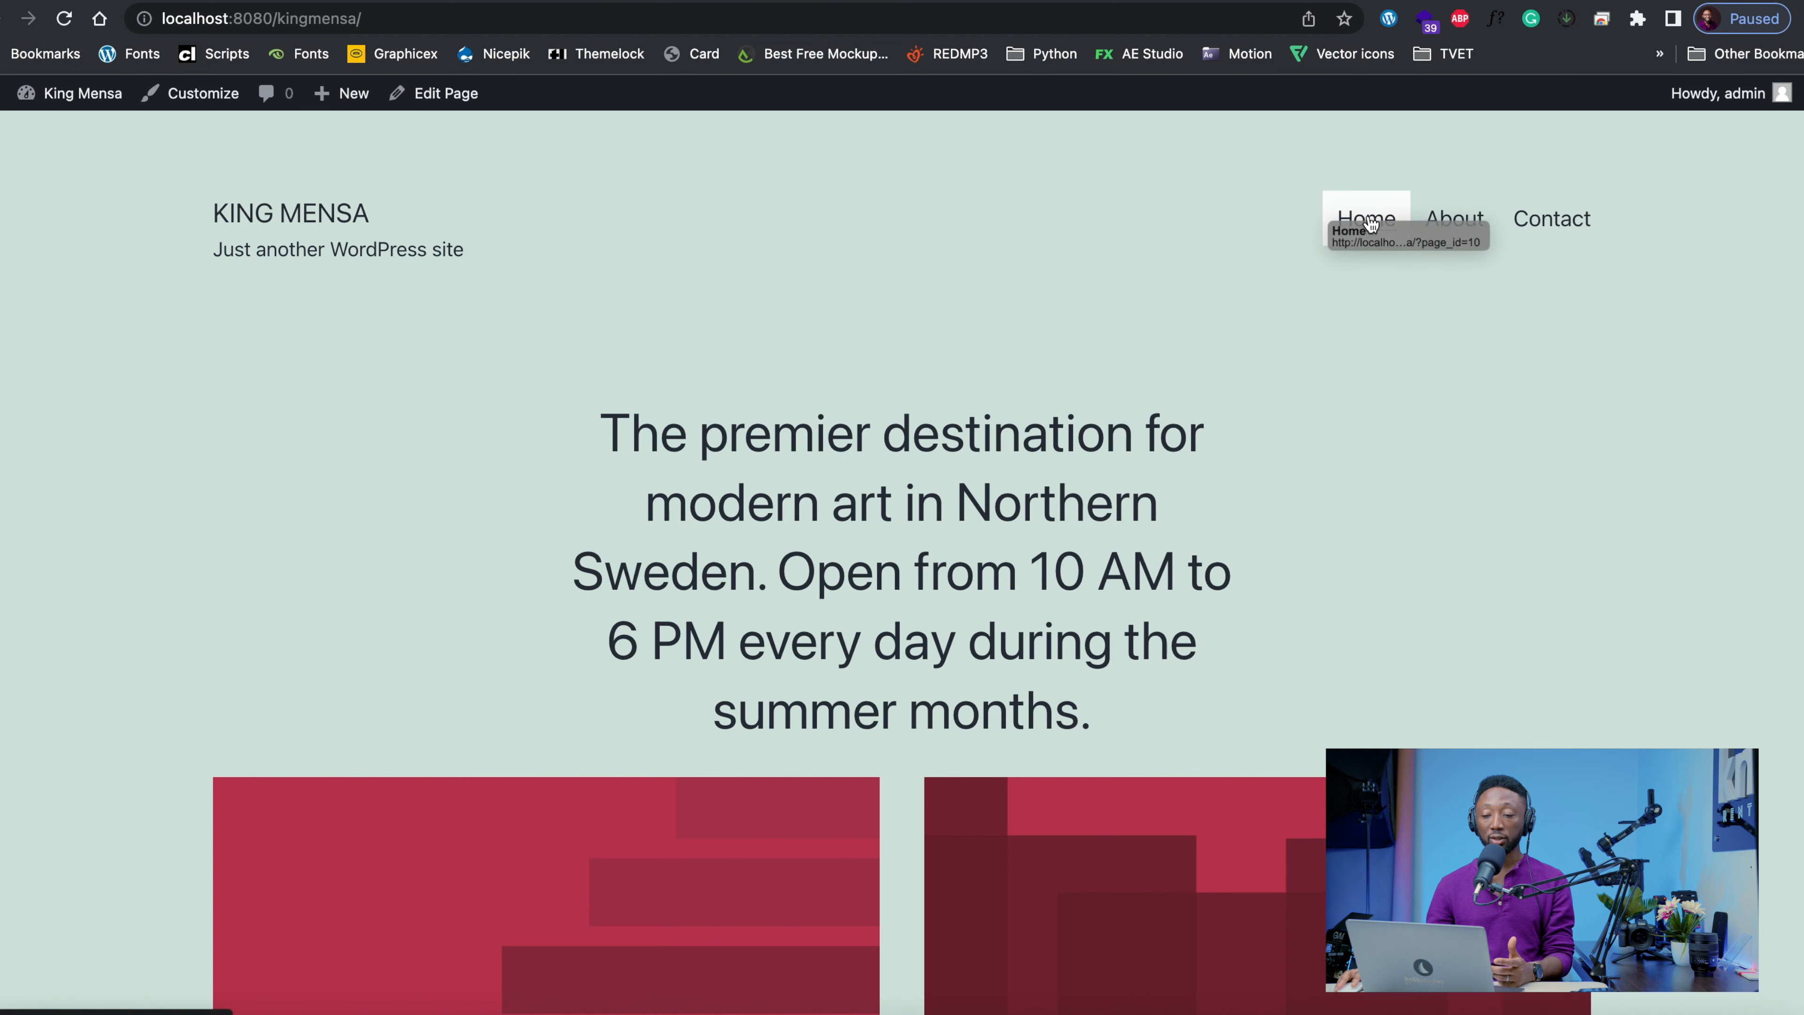
pyautogui.click(1456, 222)
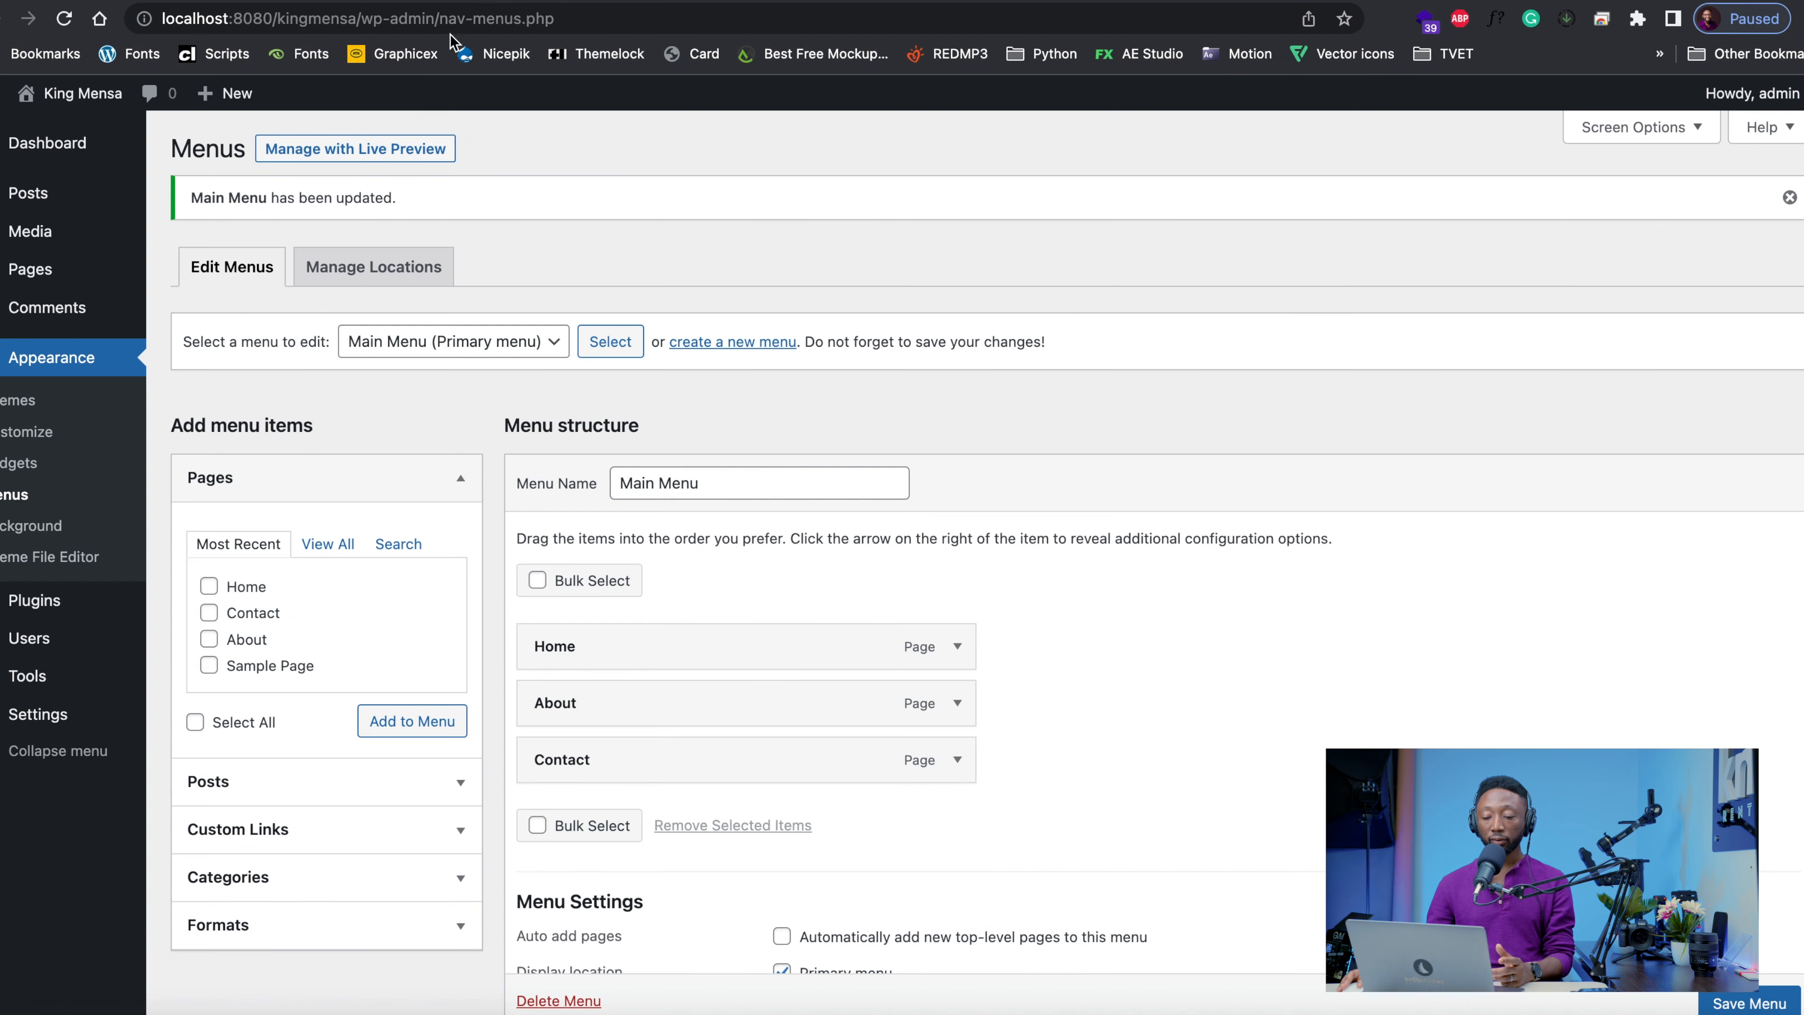
pyautogui.scroll(-3, 621, 717)
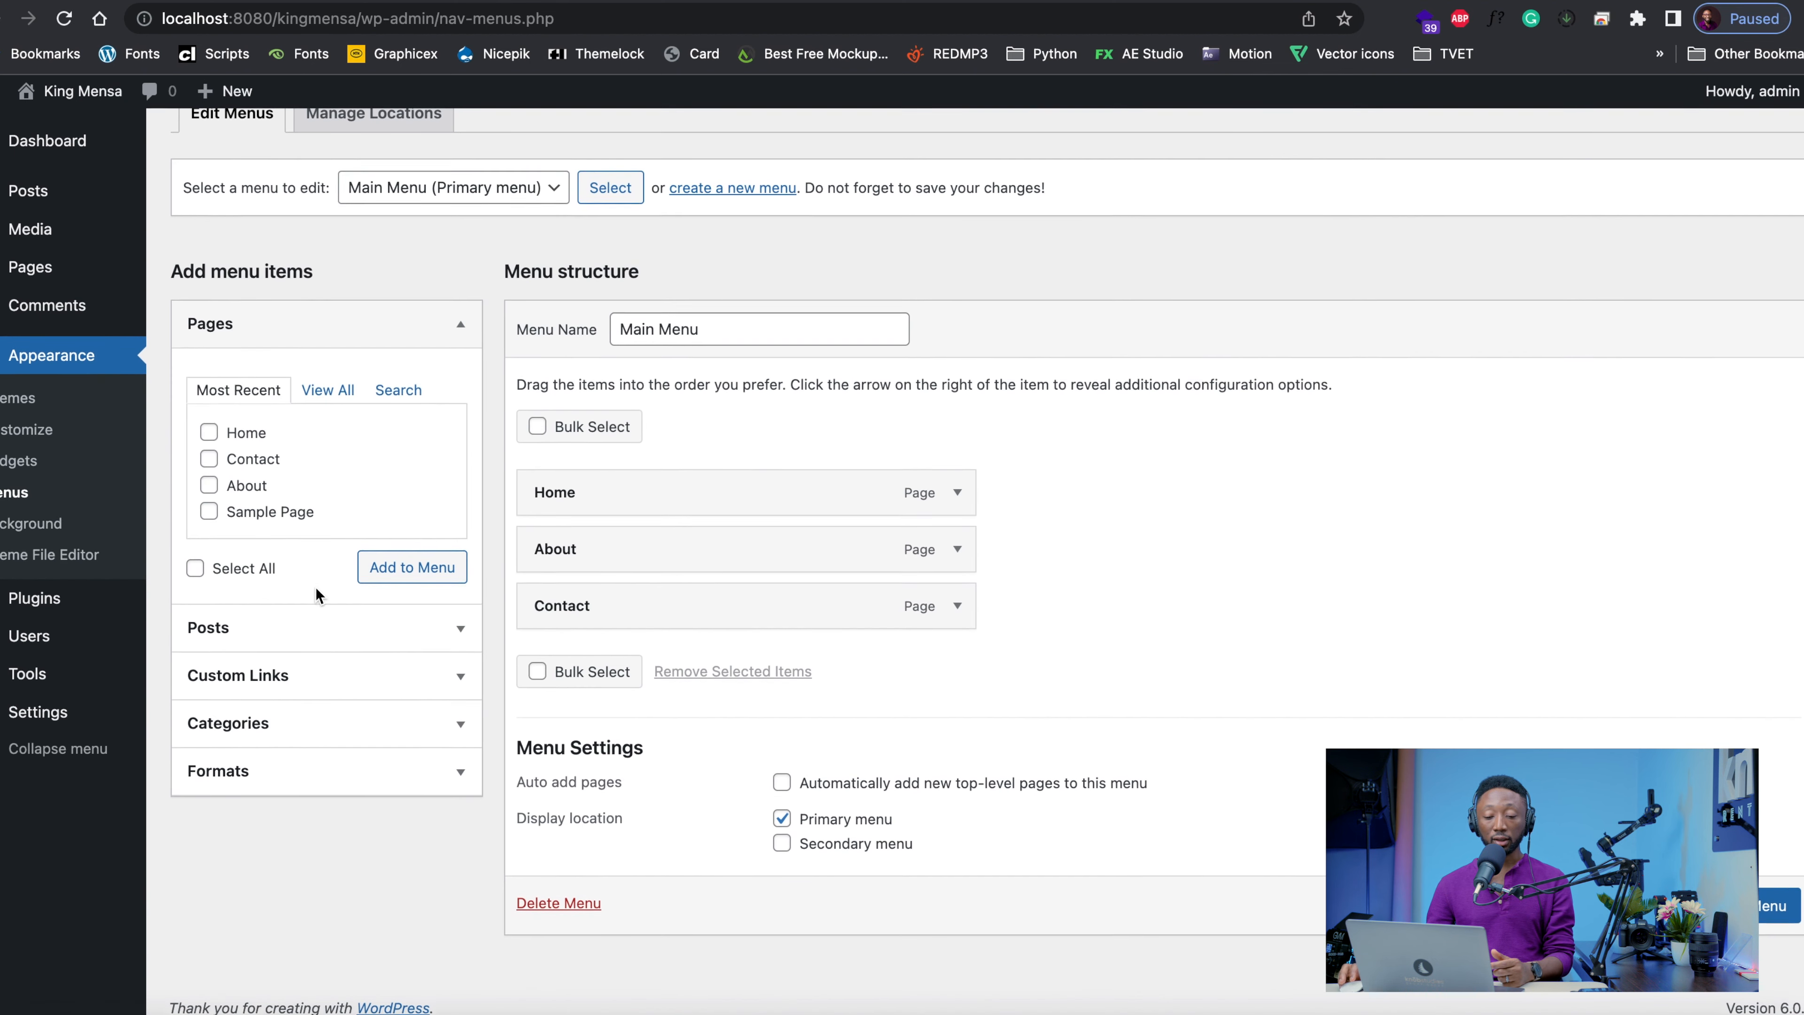
# Look at the background image settings and the other customizer sections, and close the customizer
pyautogui.click(30, 531)
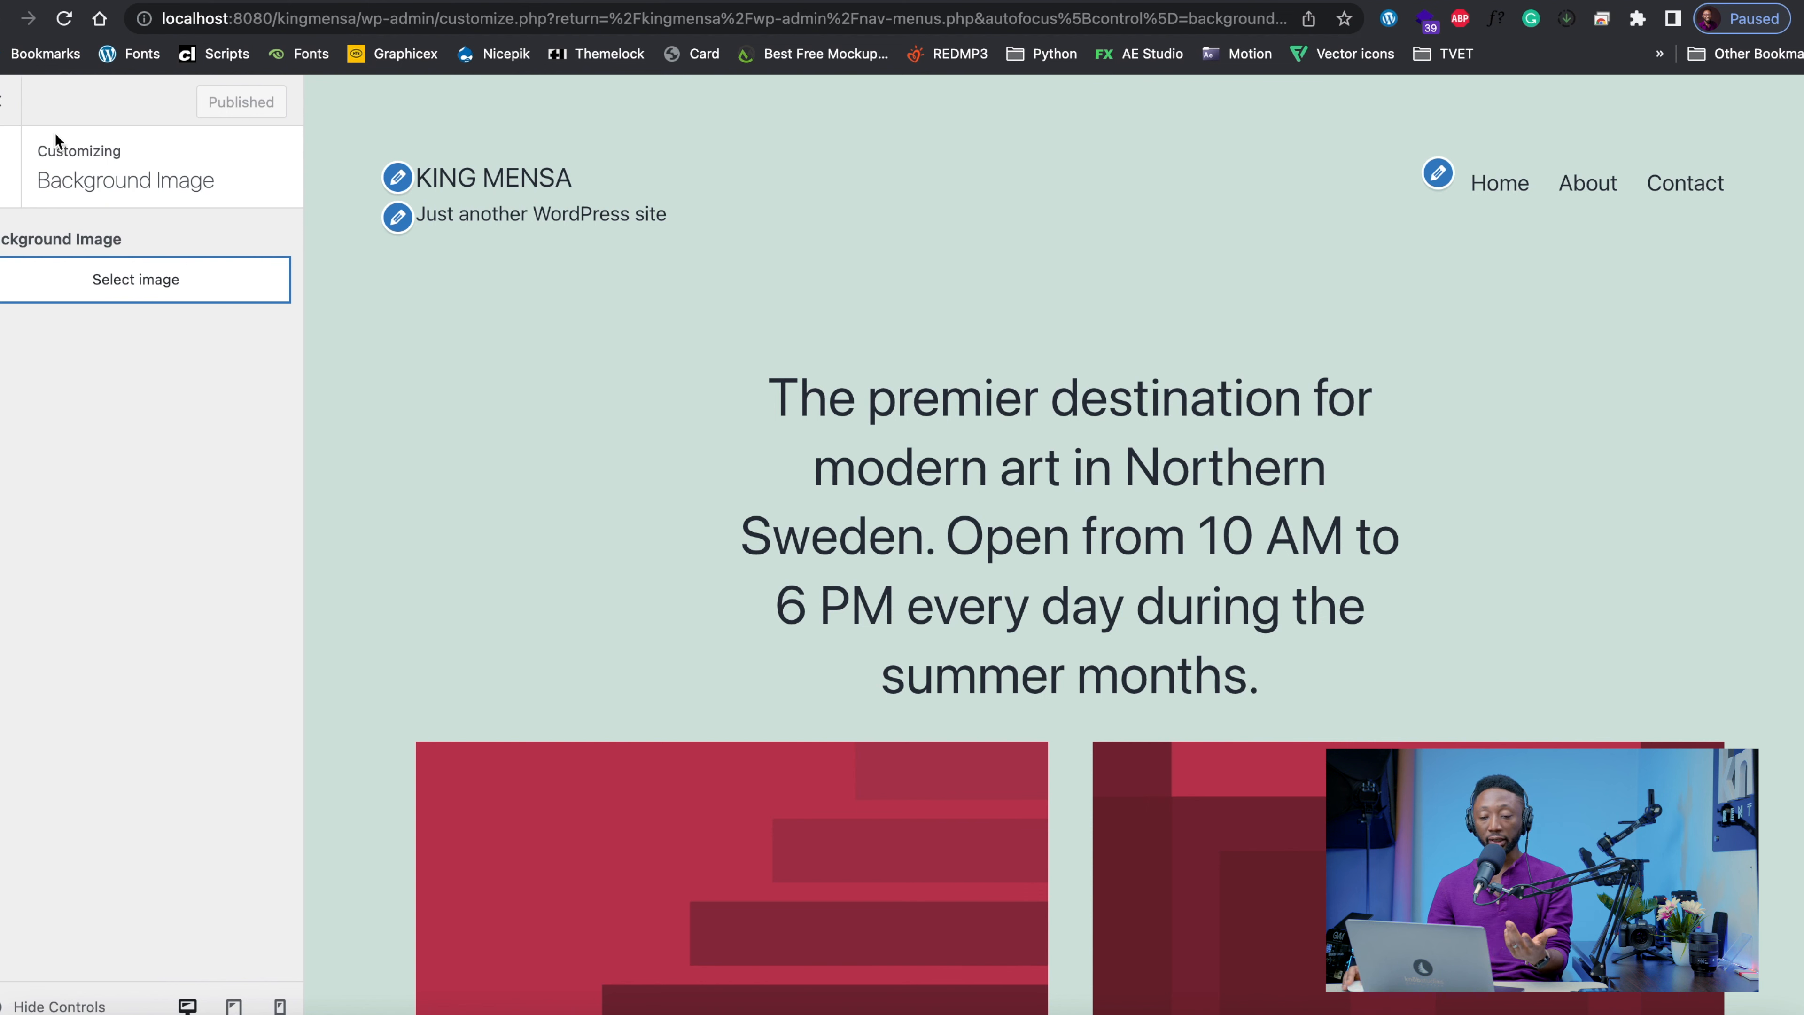
pyautogui.click(11, 168)
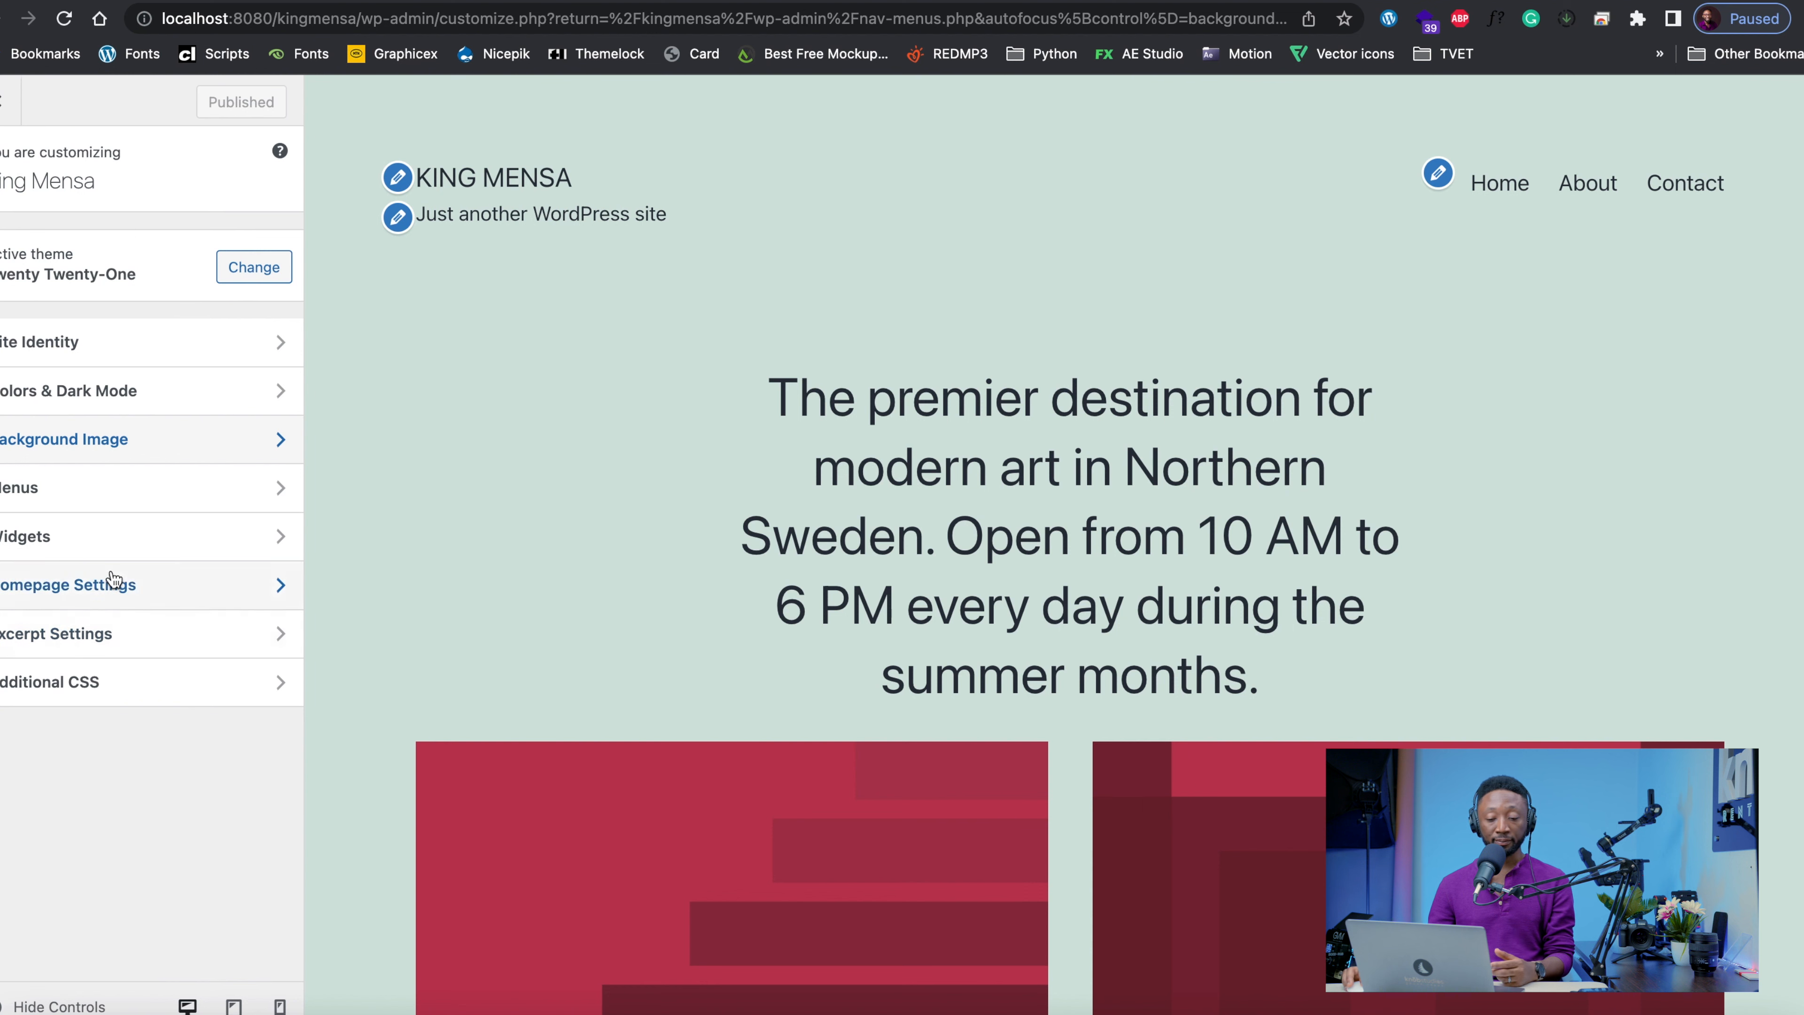
pyautogui.click(8, 104)
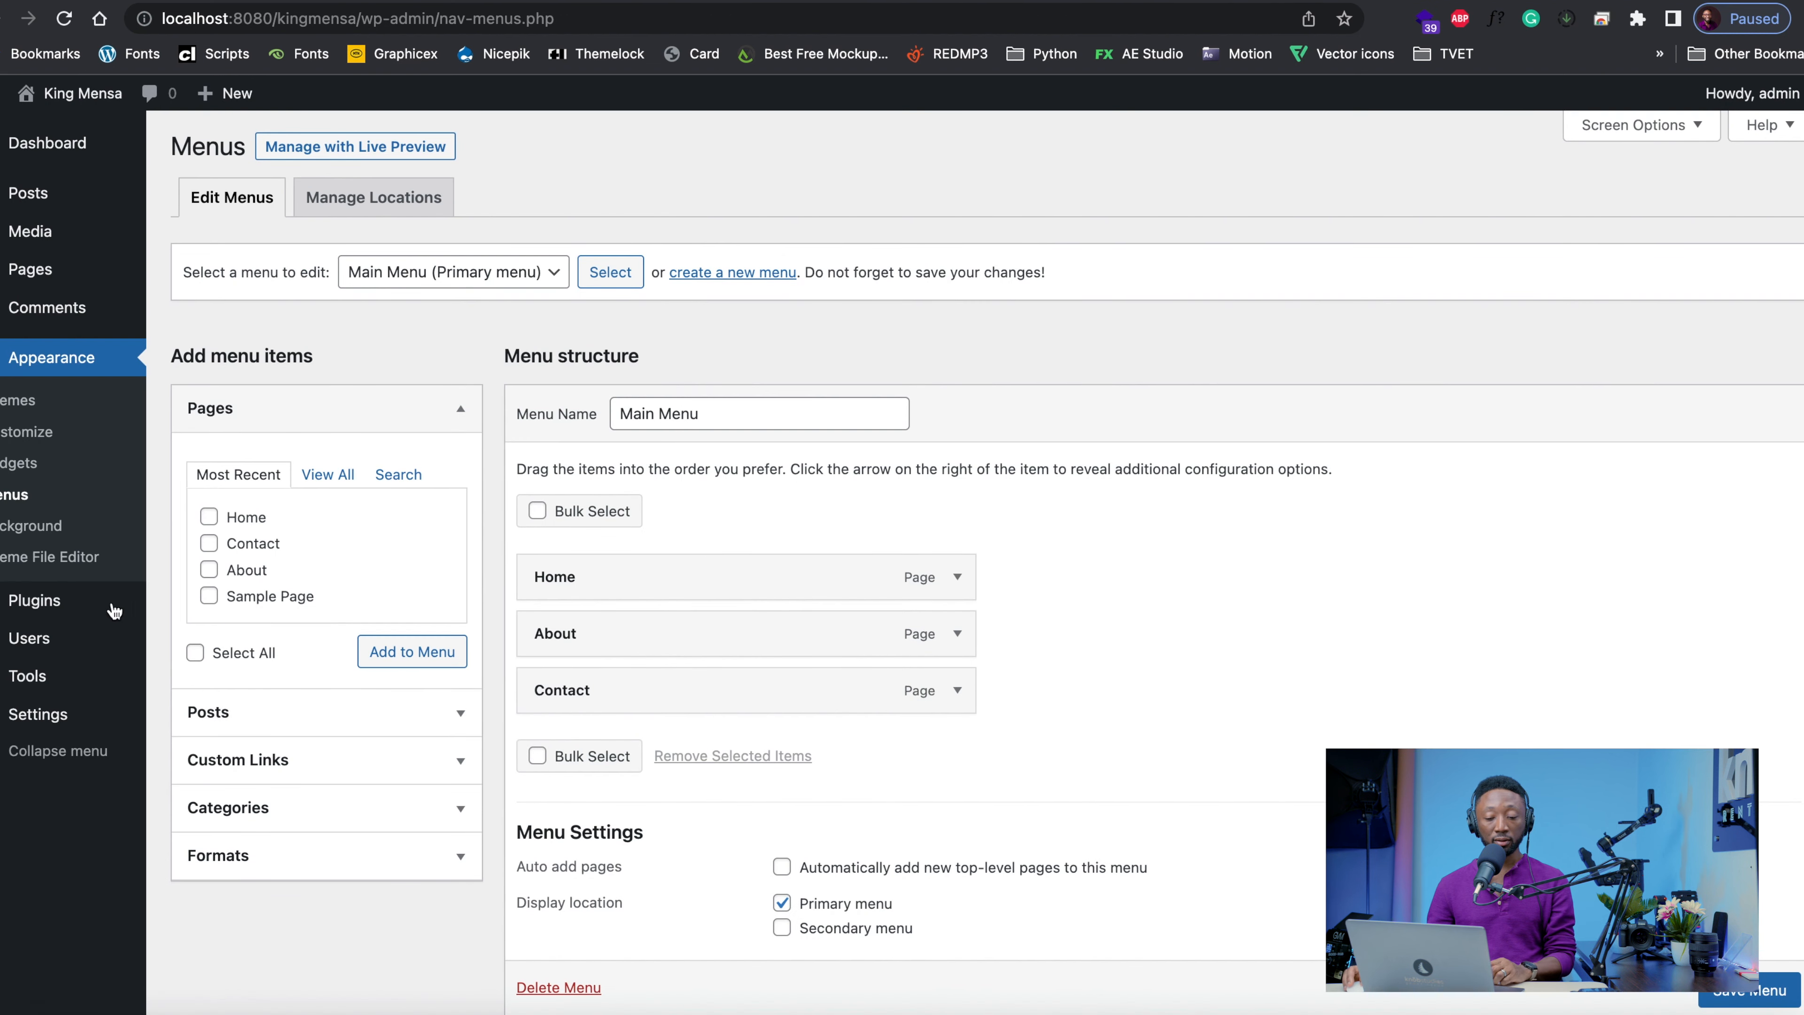
# Open the theme file editor, accept the direct-editing warning and look through the Twenty Twenty-One stylesheet (style.css)
pyautogui.click(54, 572)
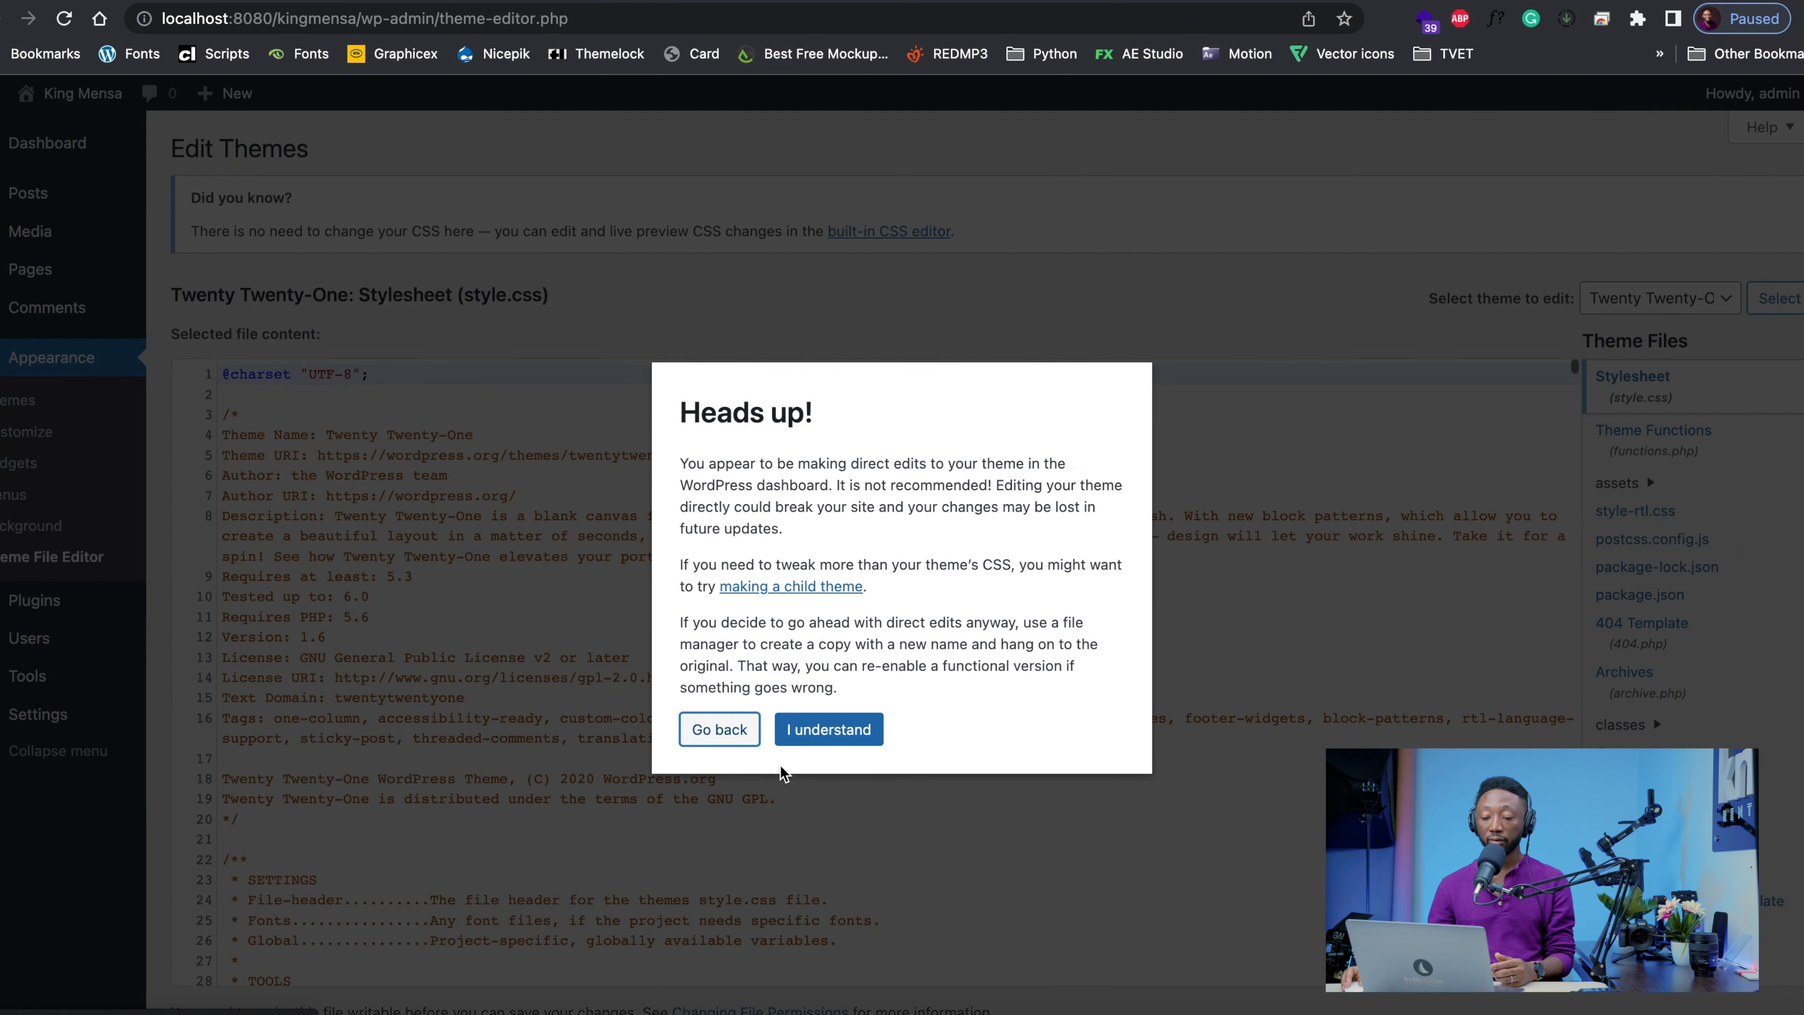
pyautogui.click(799, 726)
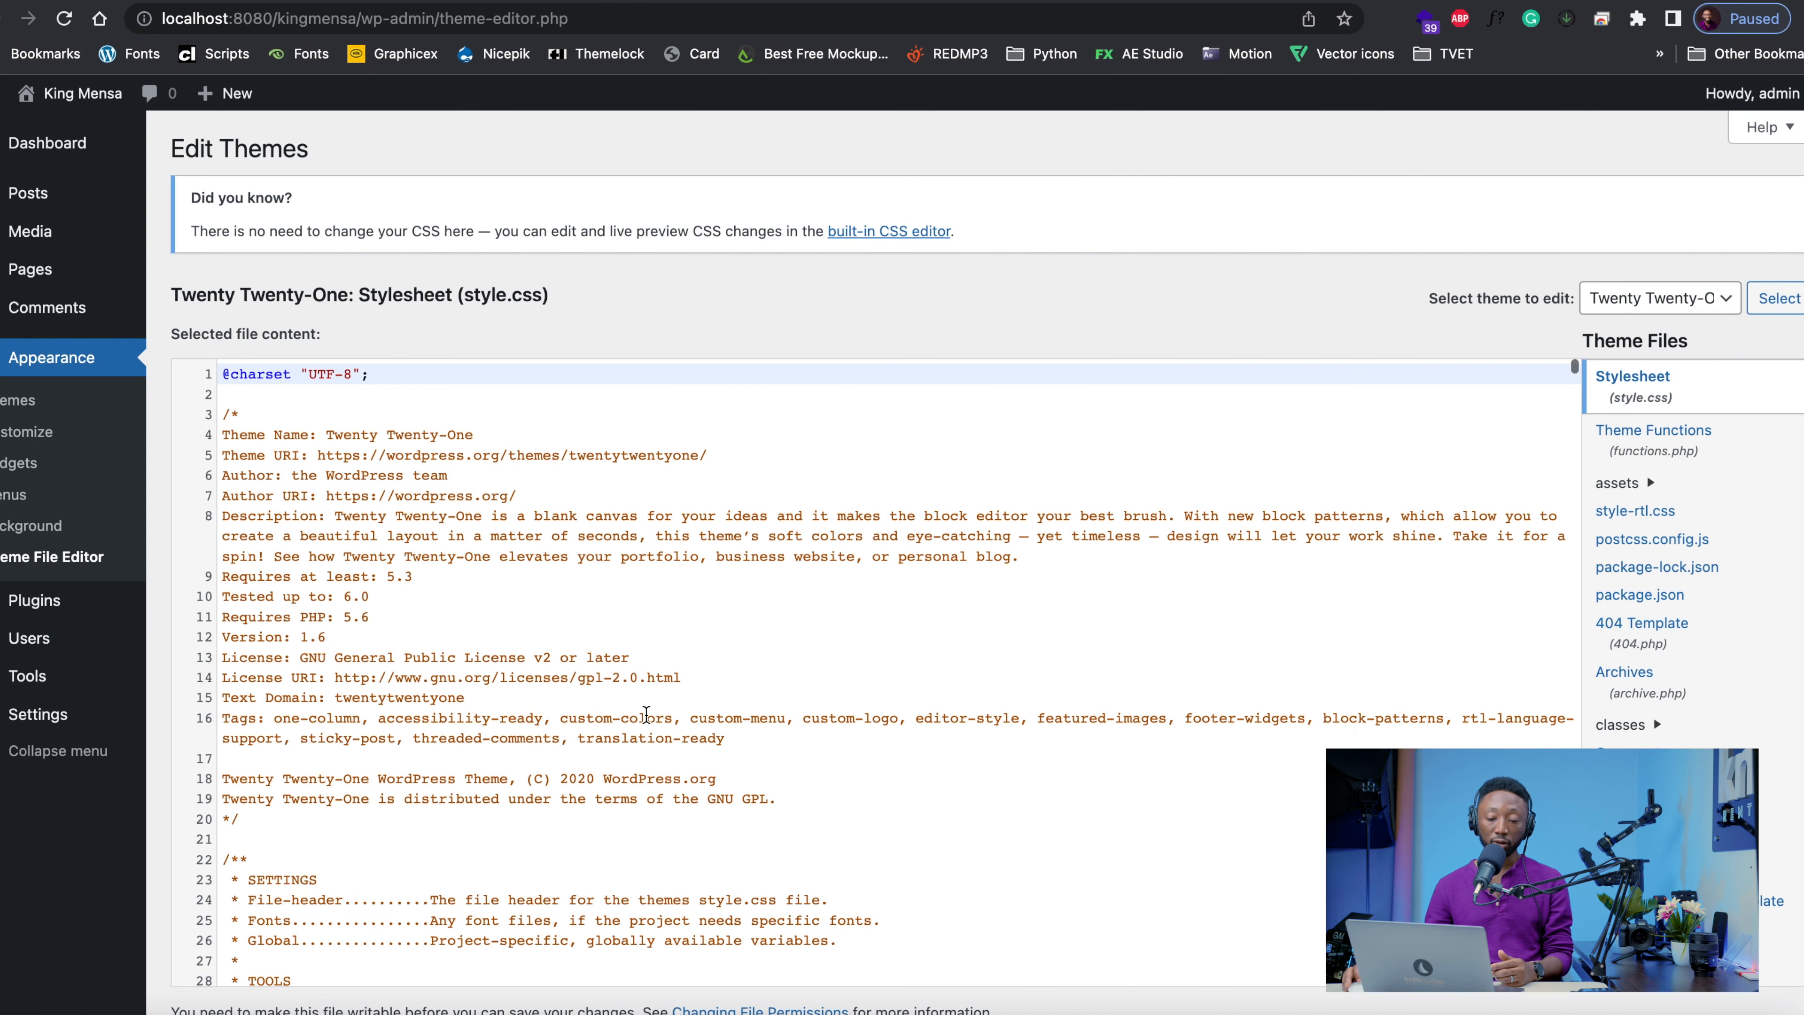
pyautogui.scroll(-10, 646, 713)
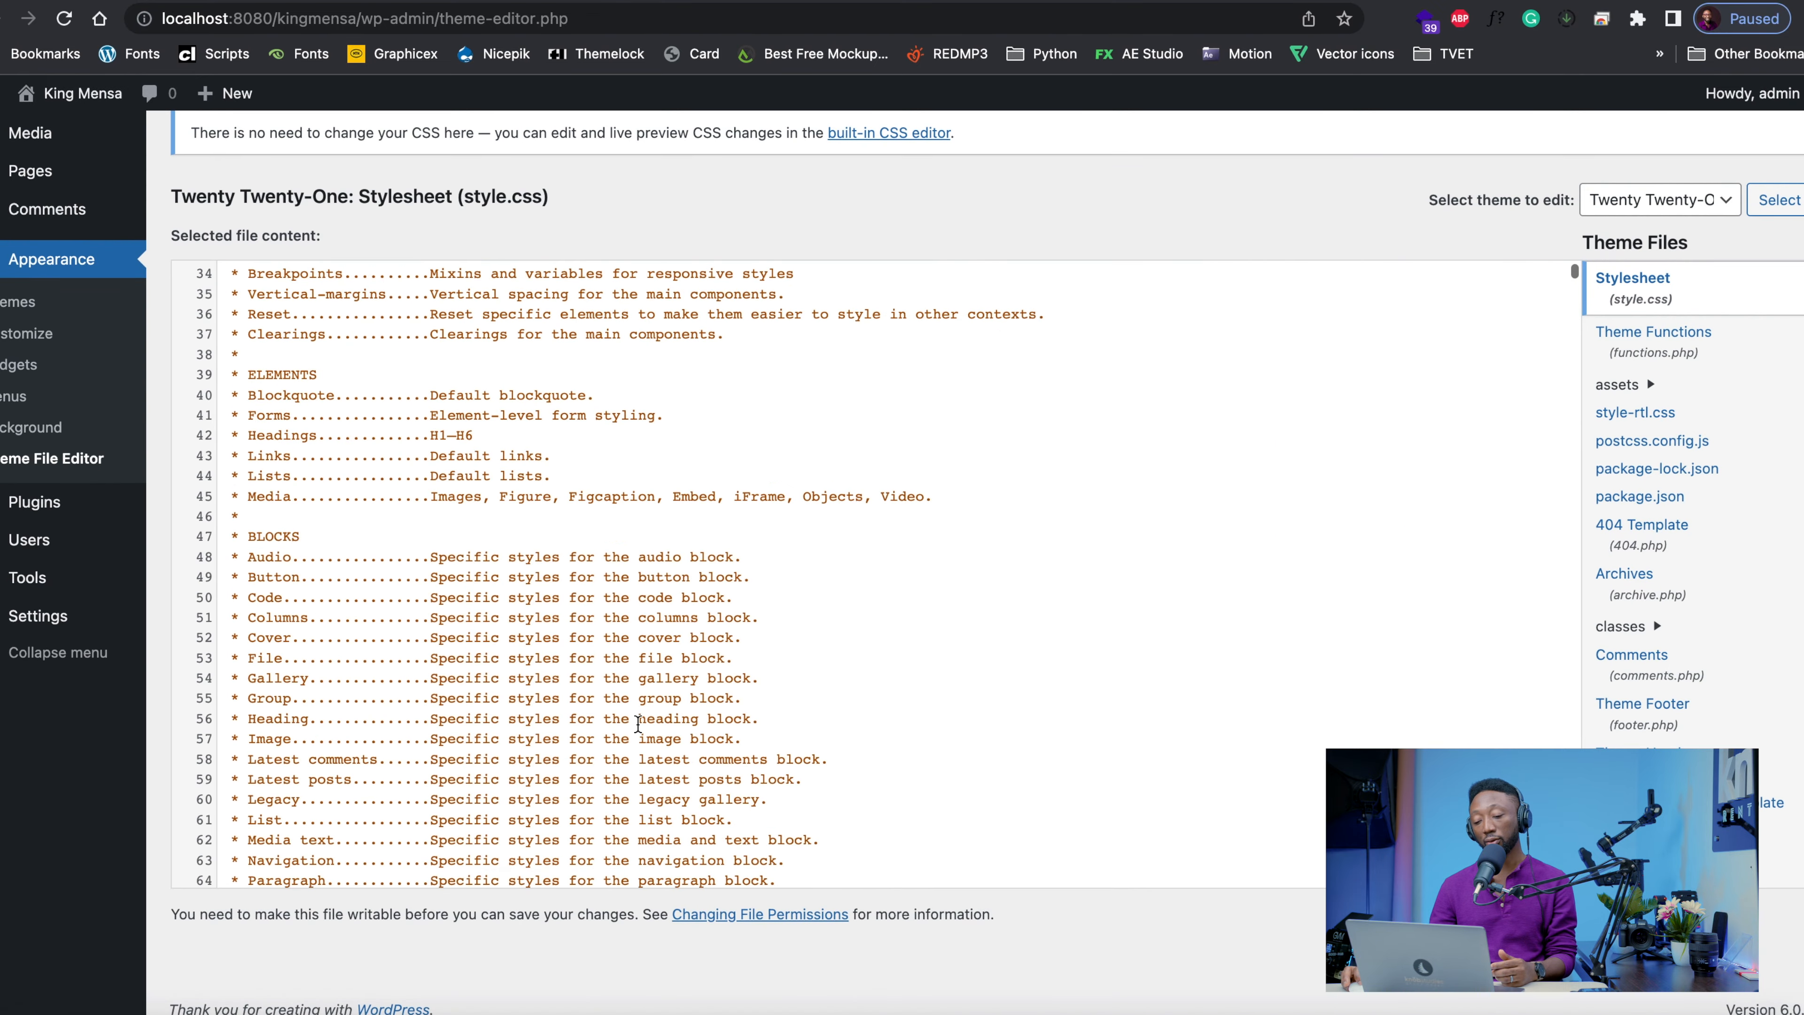
pyautogui.scroll(-20, 638, 724)
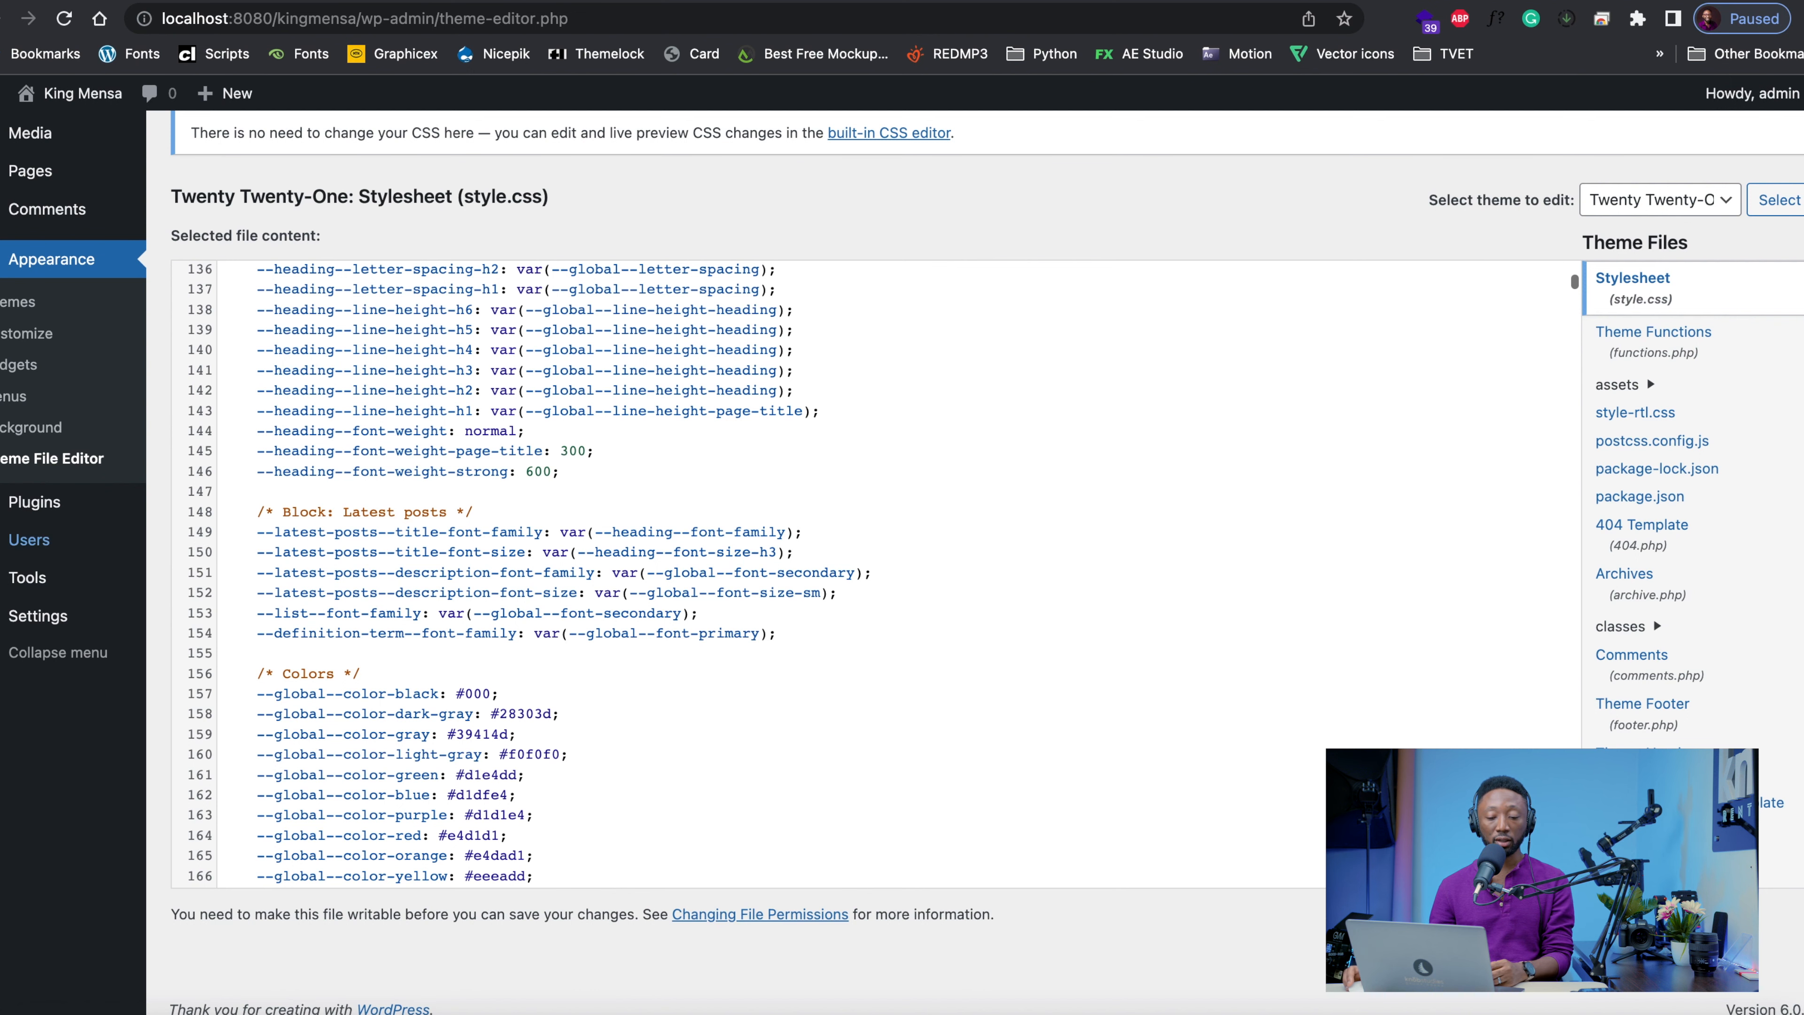
# Try to install the Classic Editor plugin from the featured plugins and cancel the FTP connection request
pyautogui.click(20, 505)
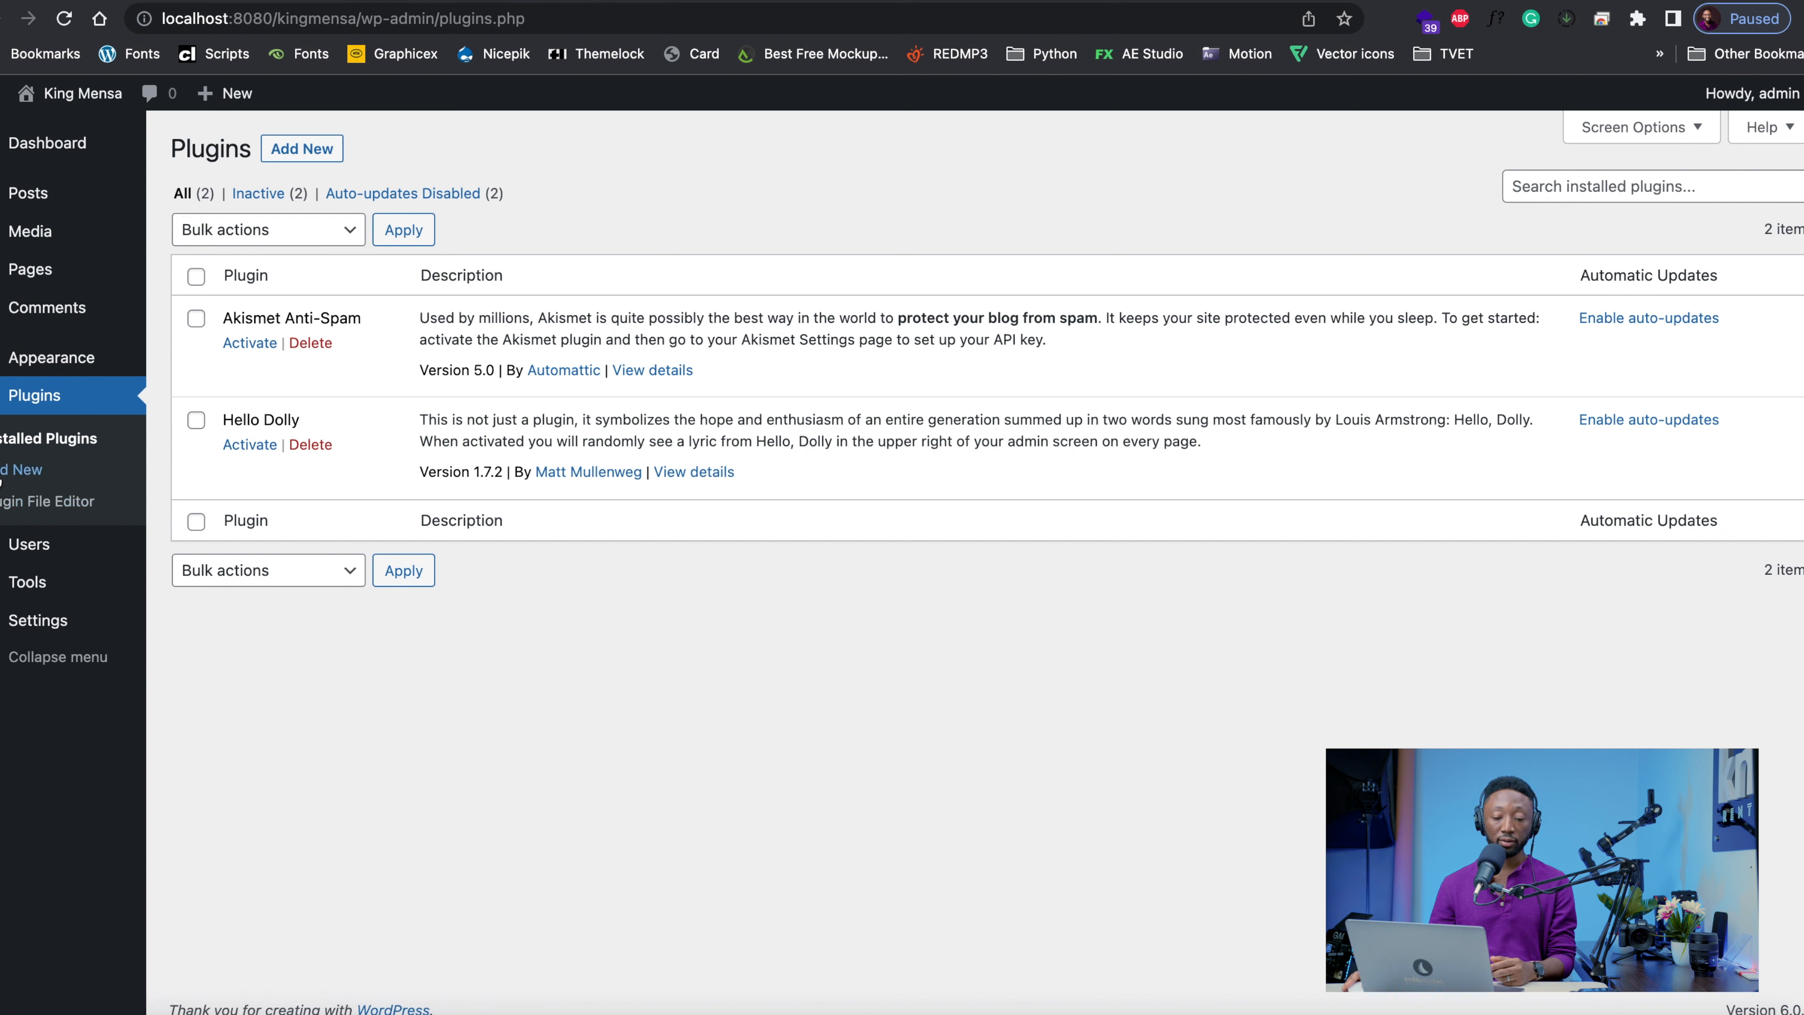
pyautogui.click(7, 474)
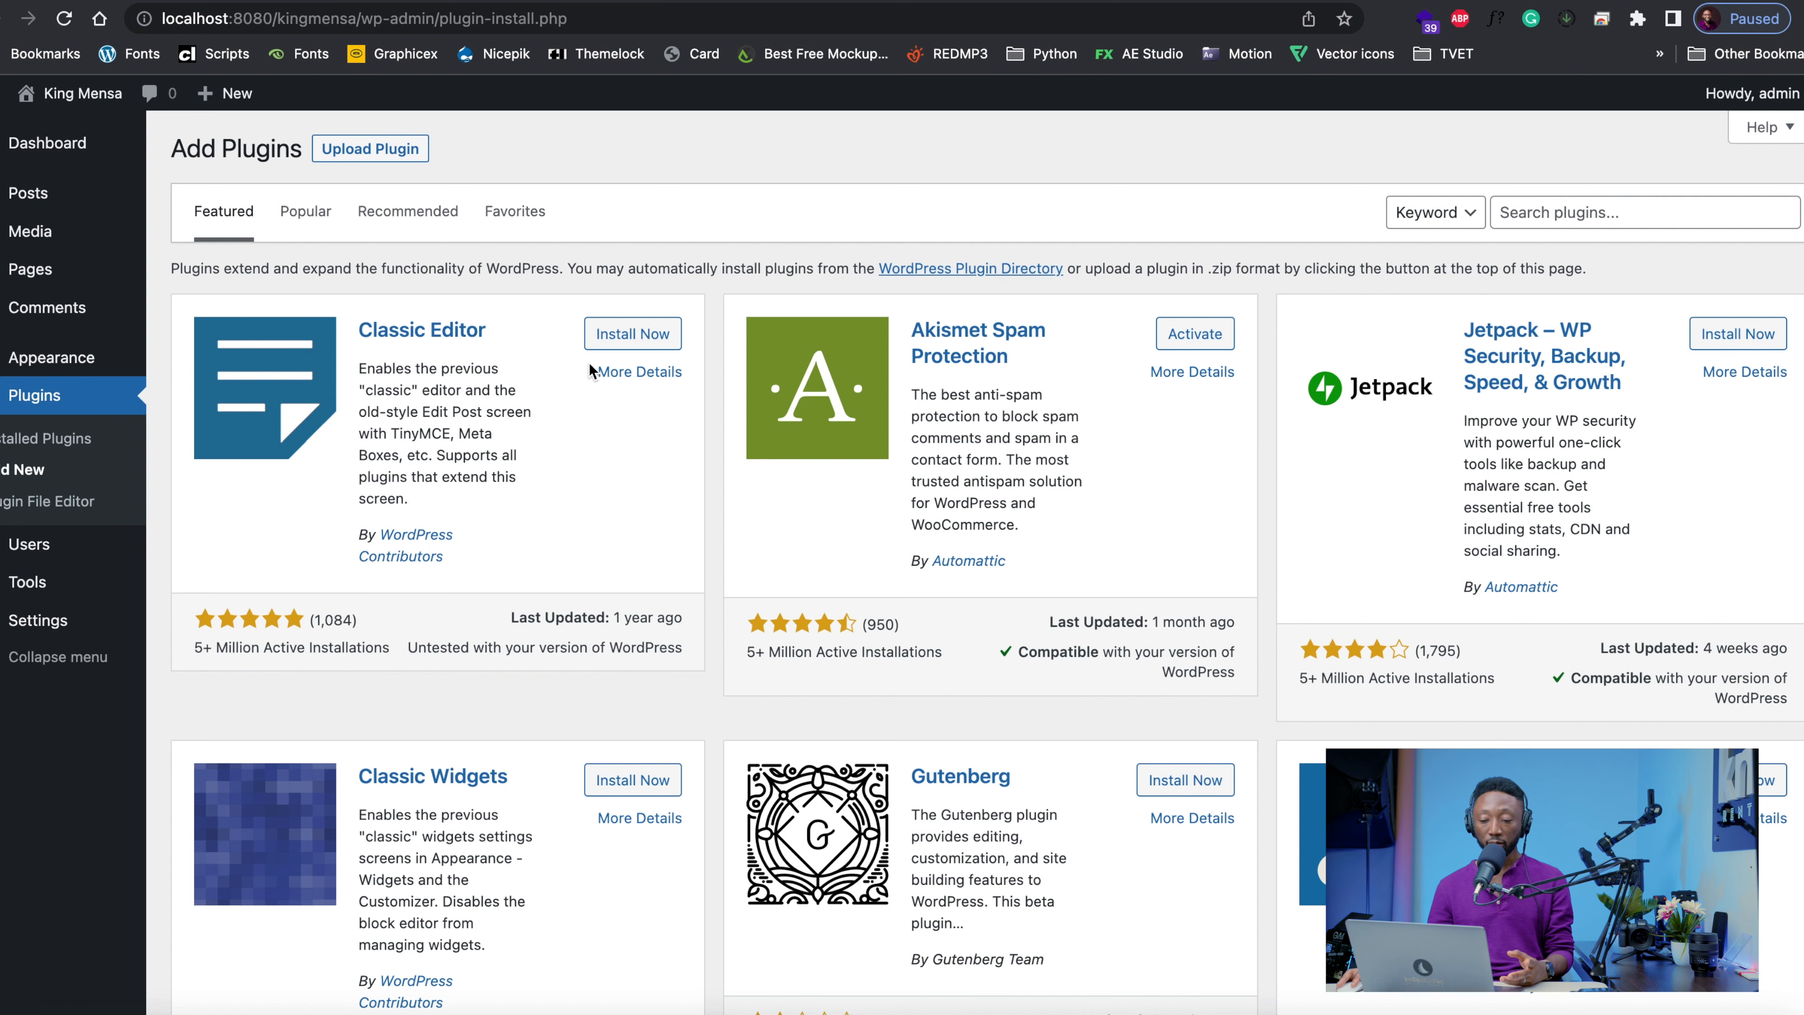
pyautogui.click(624, 337)
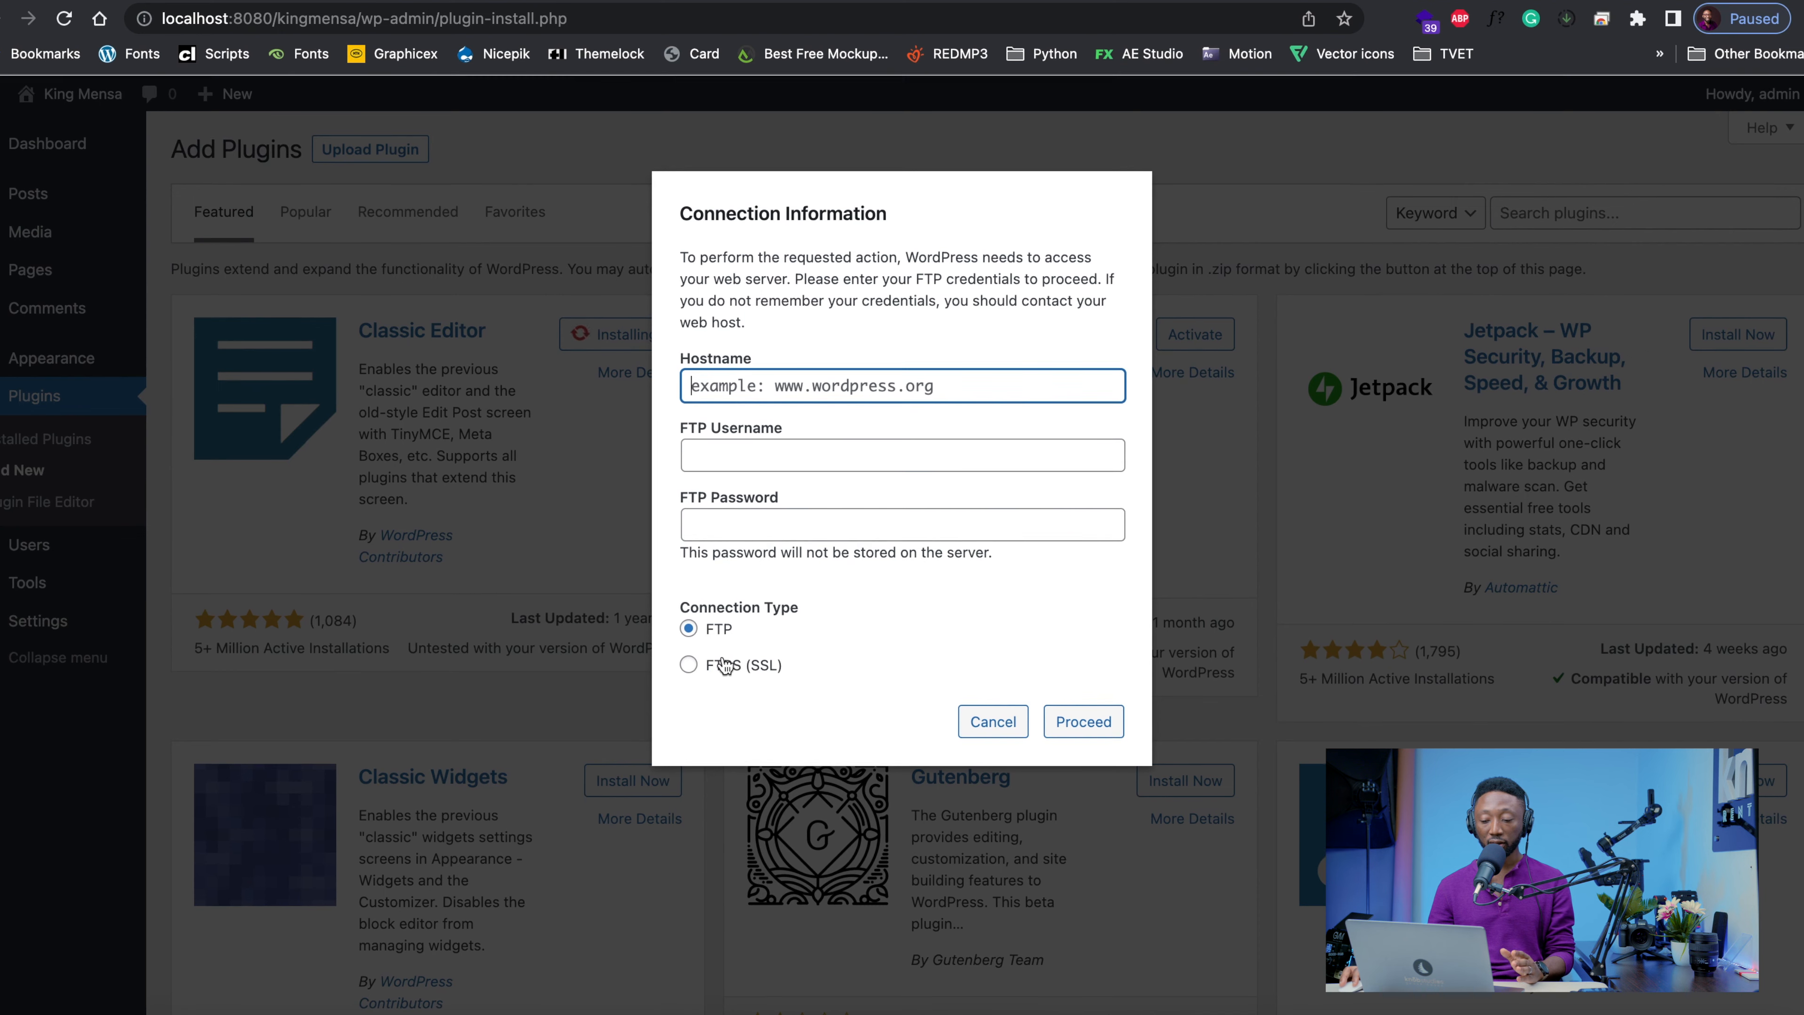
pyautogui.click(993, 722)
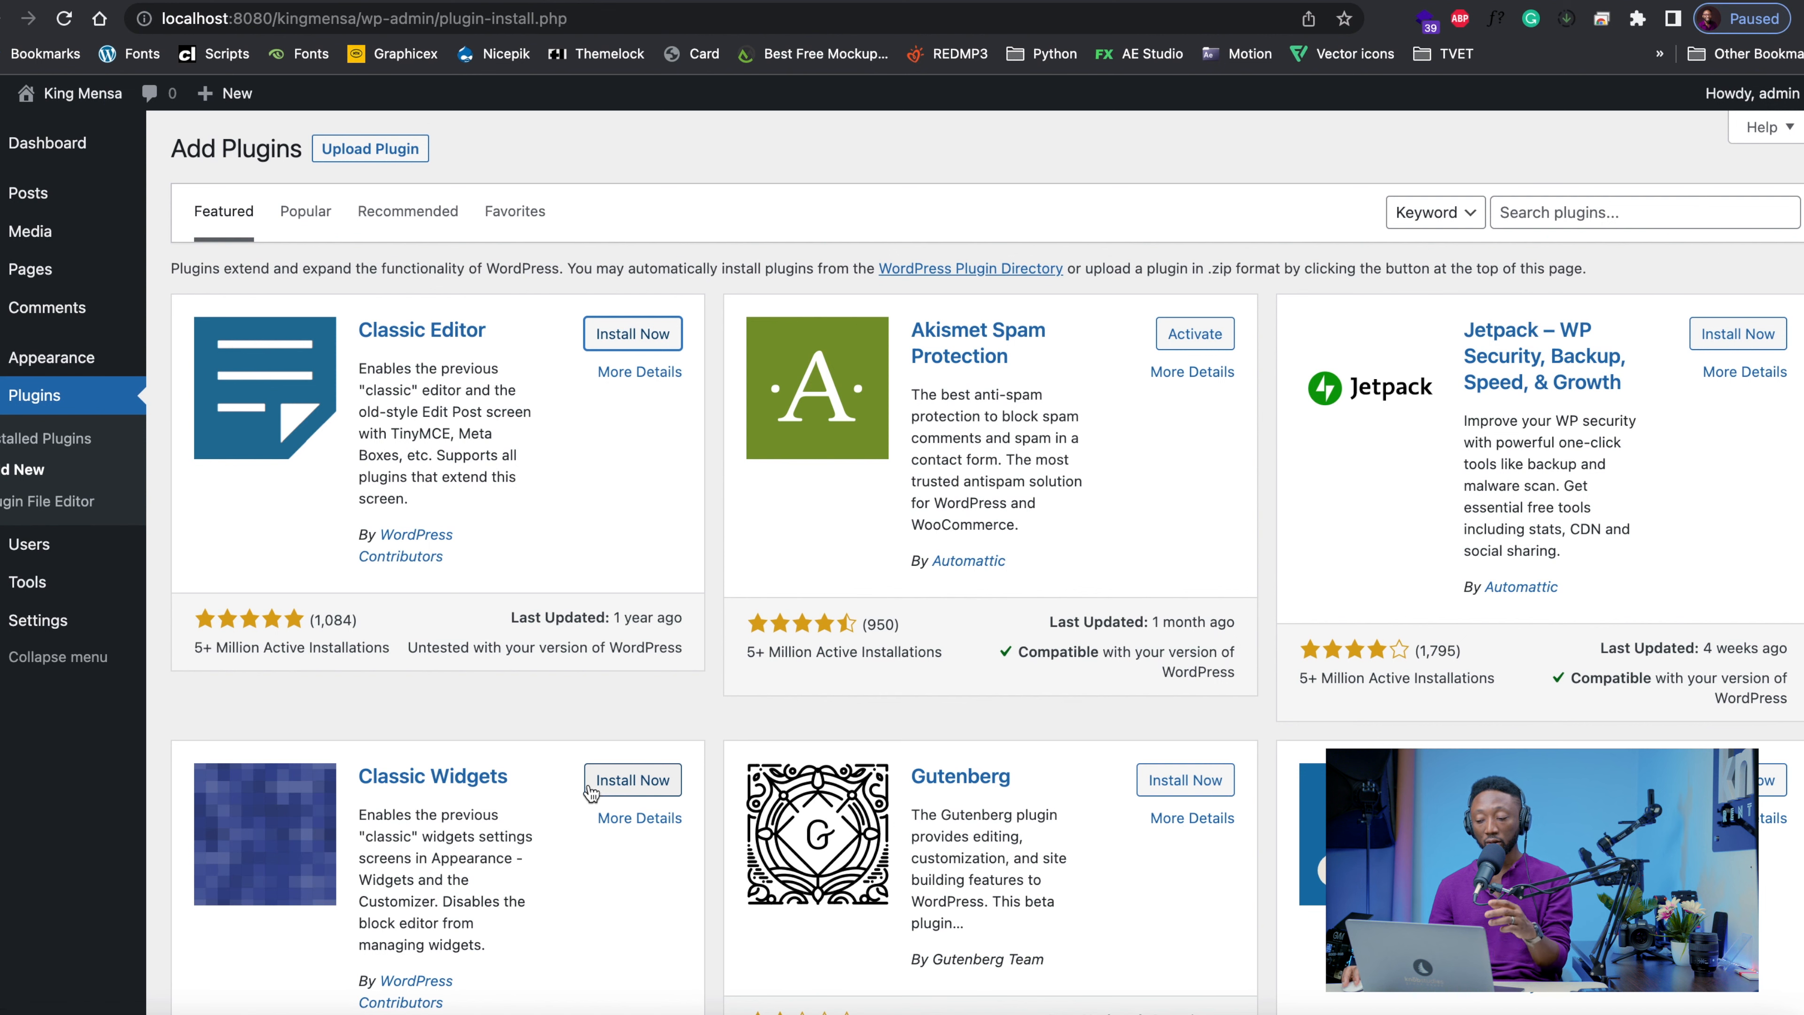
pyautogui.scroll(-2, 596, 782)
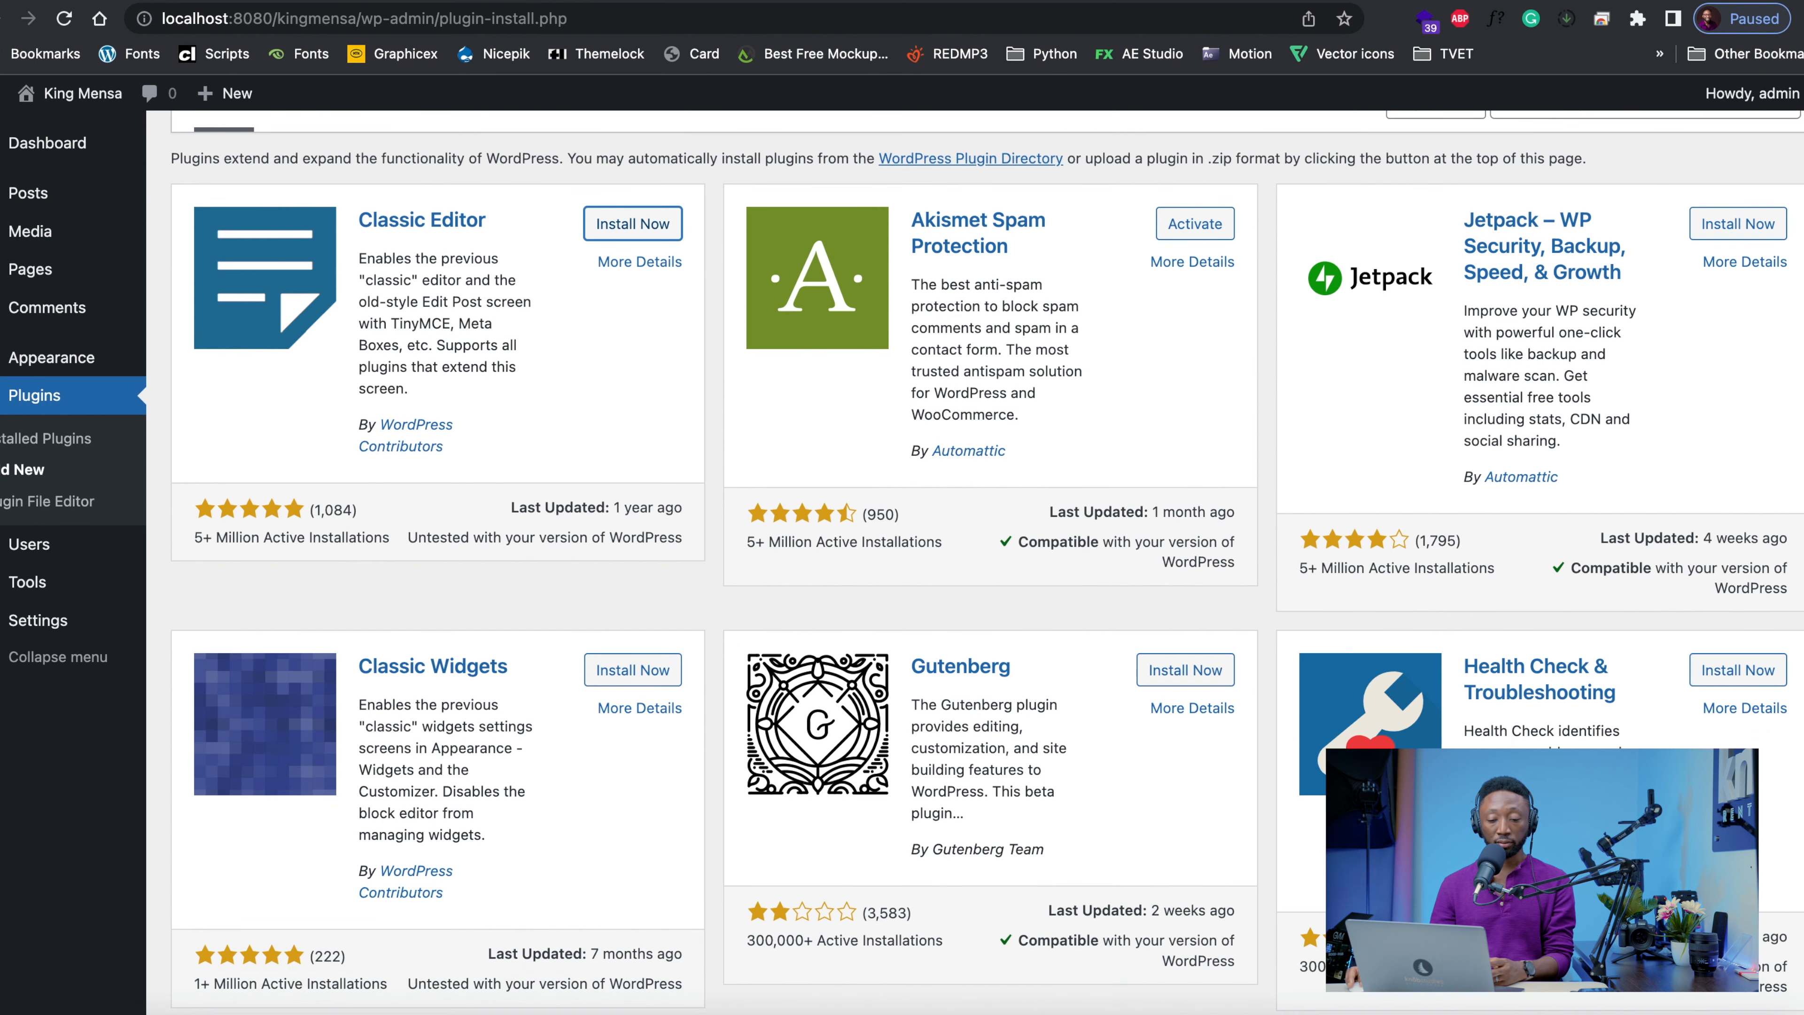
# View the site's user list and the import tools
pyautogui.click(27, 553)
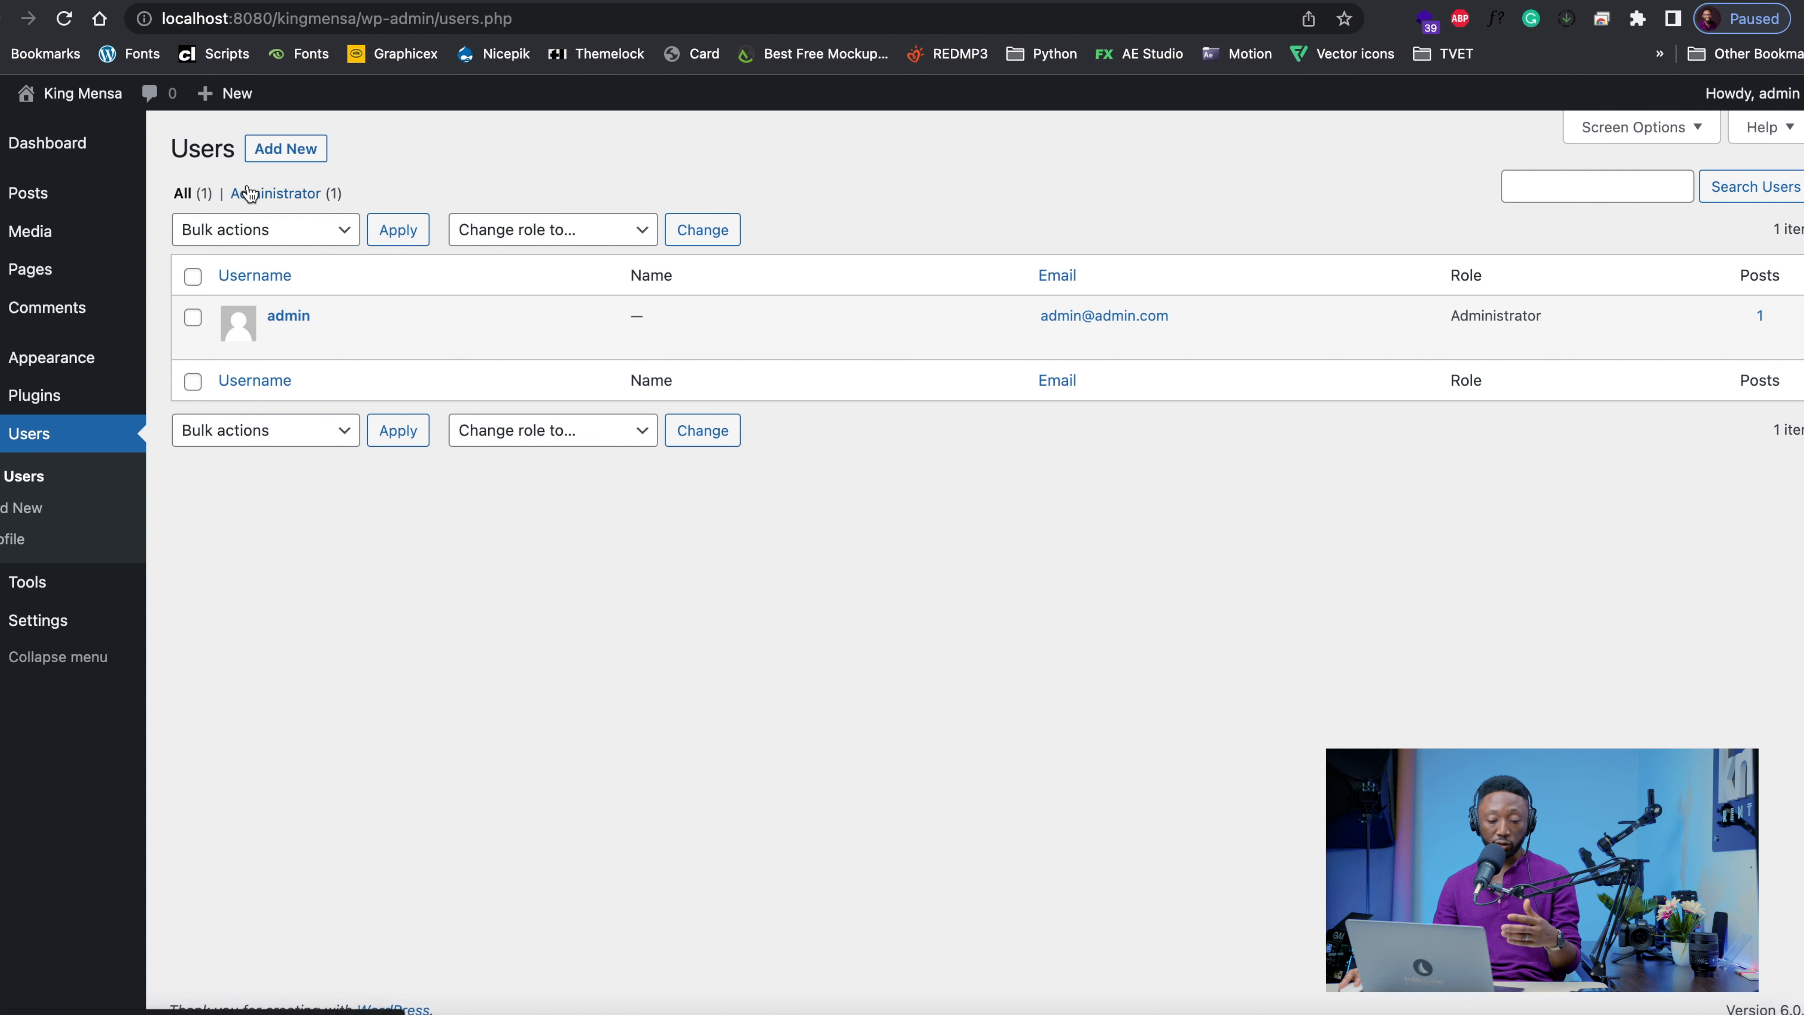
pyautogui.moveTo(93, 583)
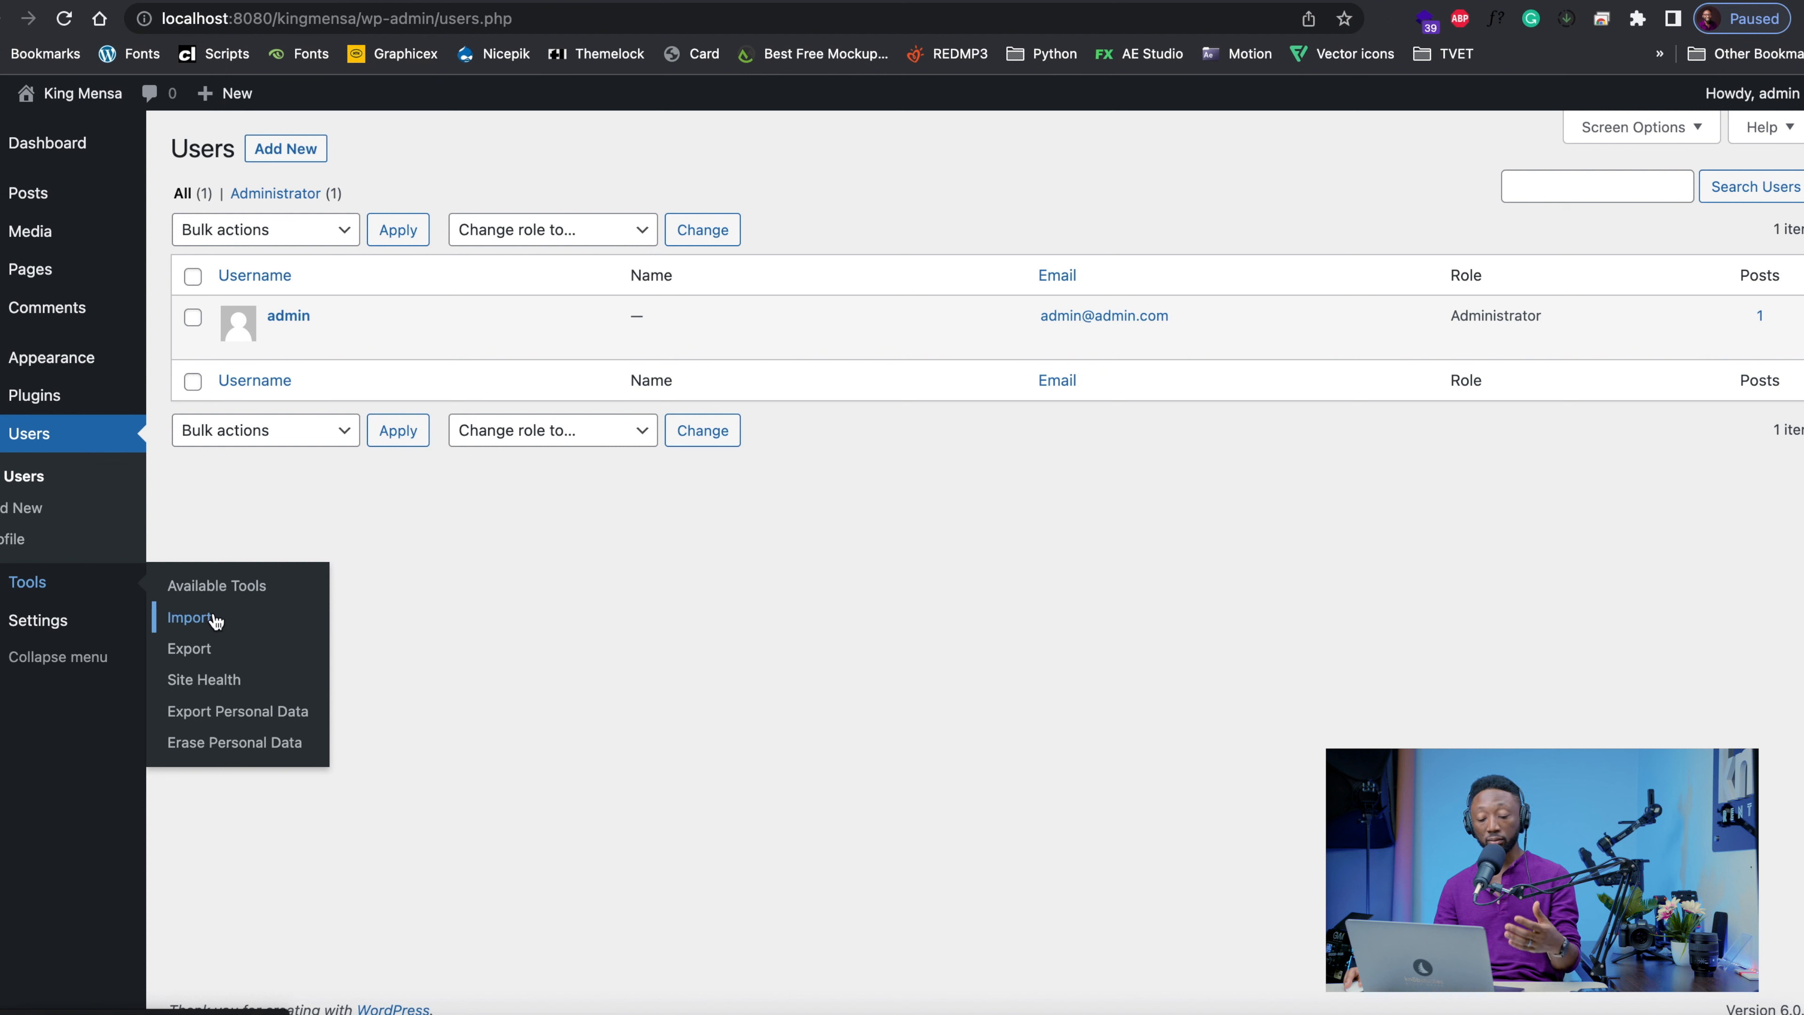
pyautogui.click(201, 622)
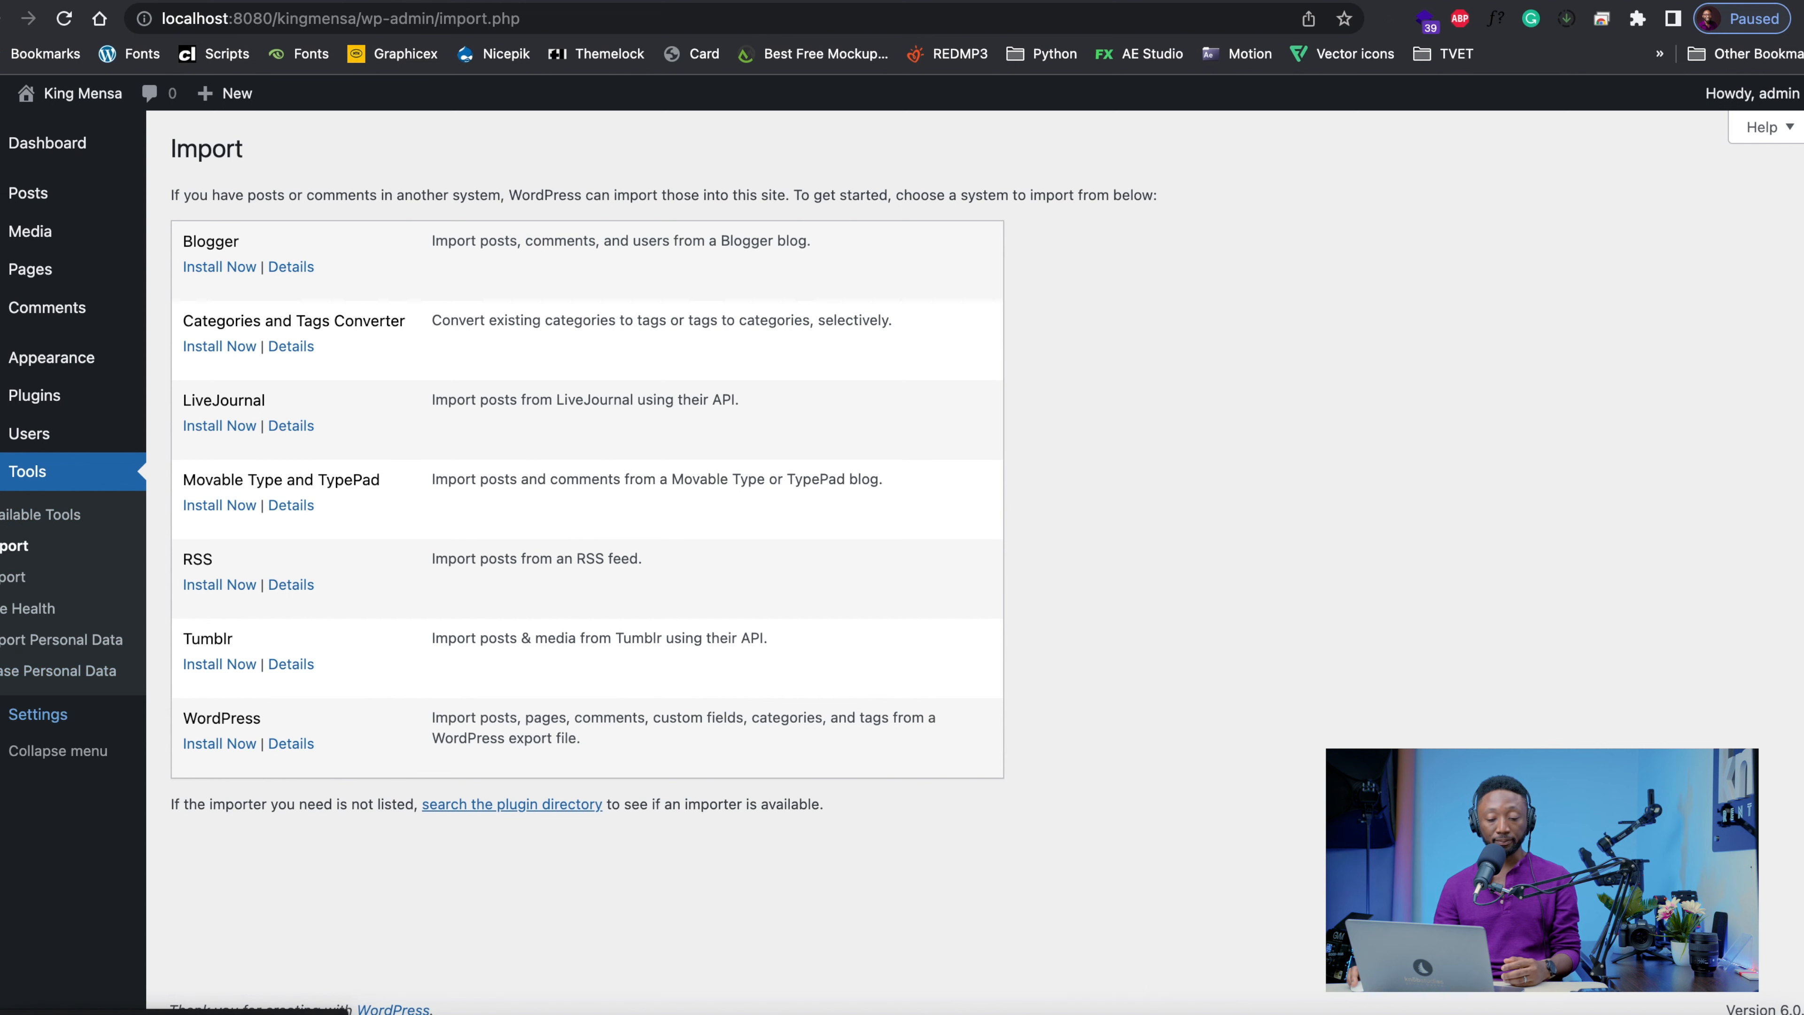
# Open the general settings and check the site title and tagline on the site's front page
pyautogui.click(14, 724)
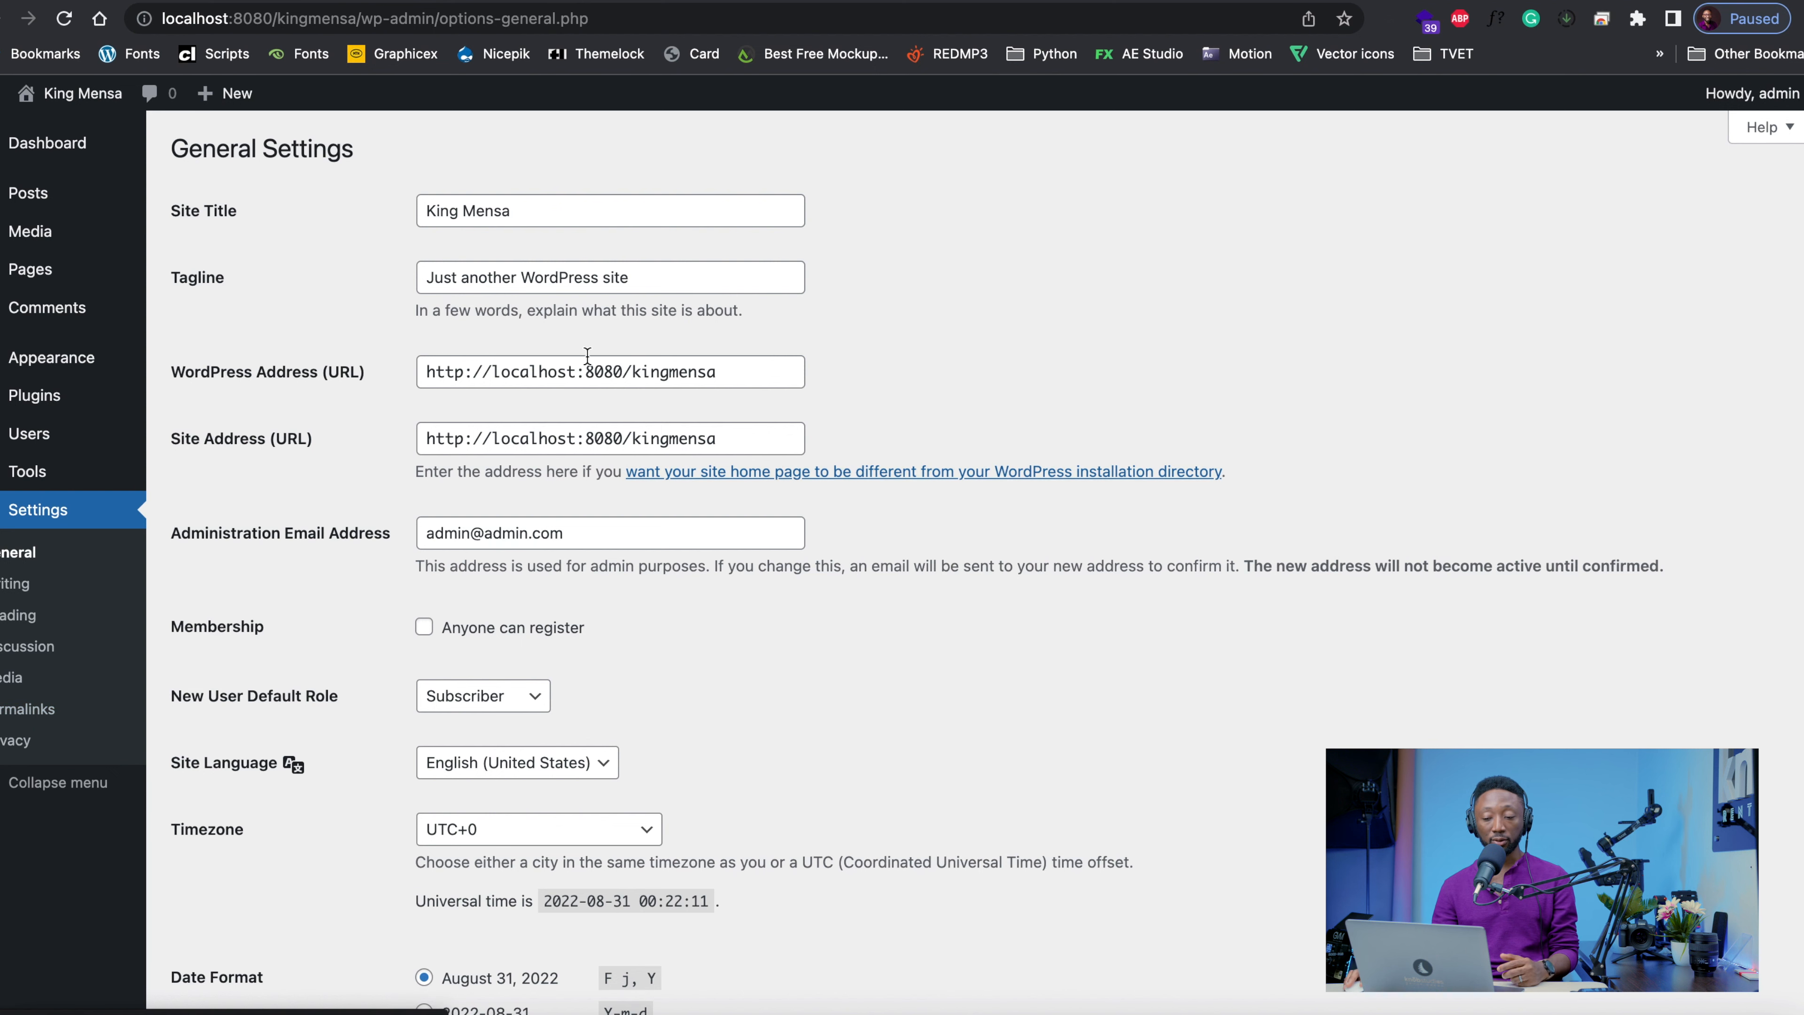
pyautogui.click(674, 1)
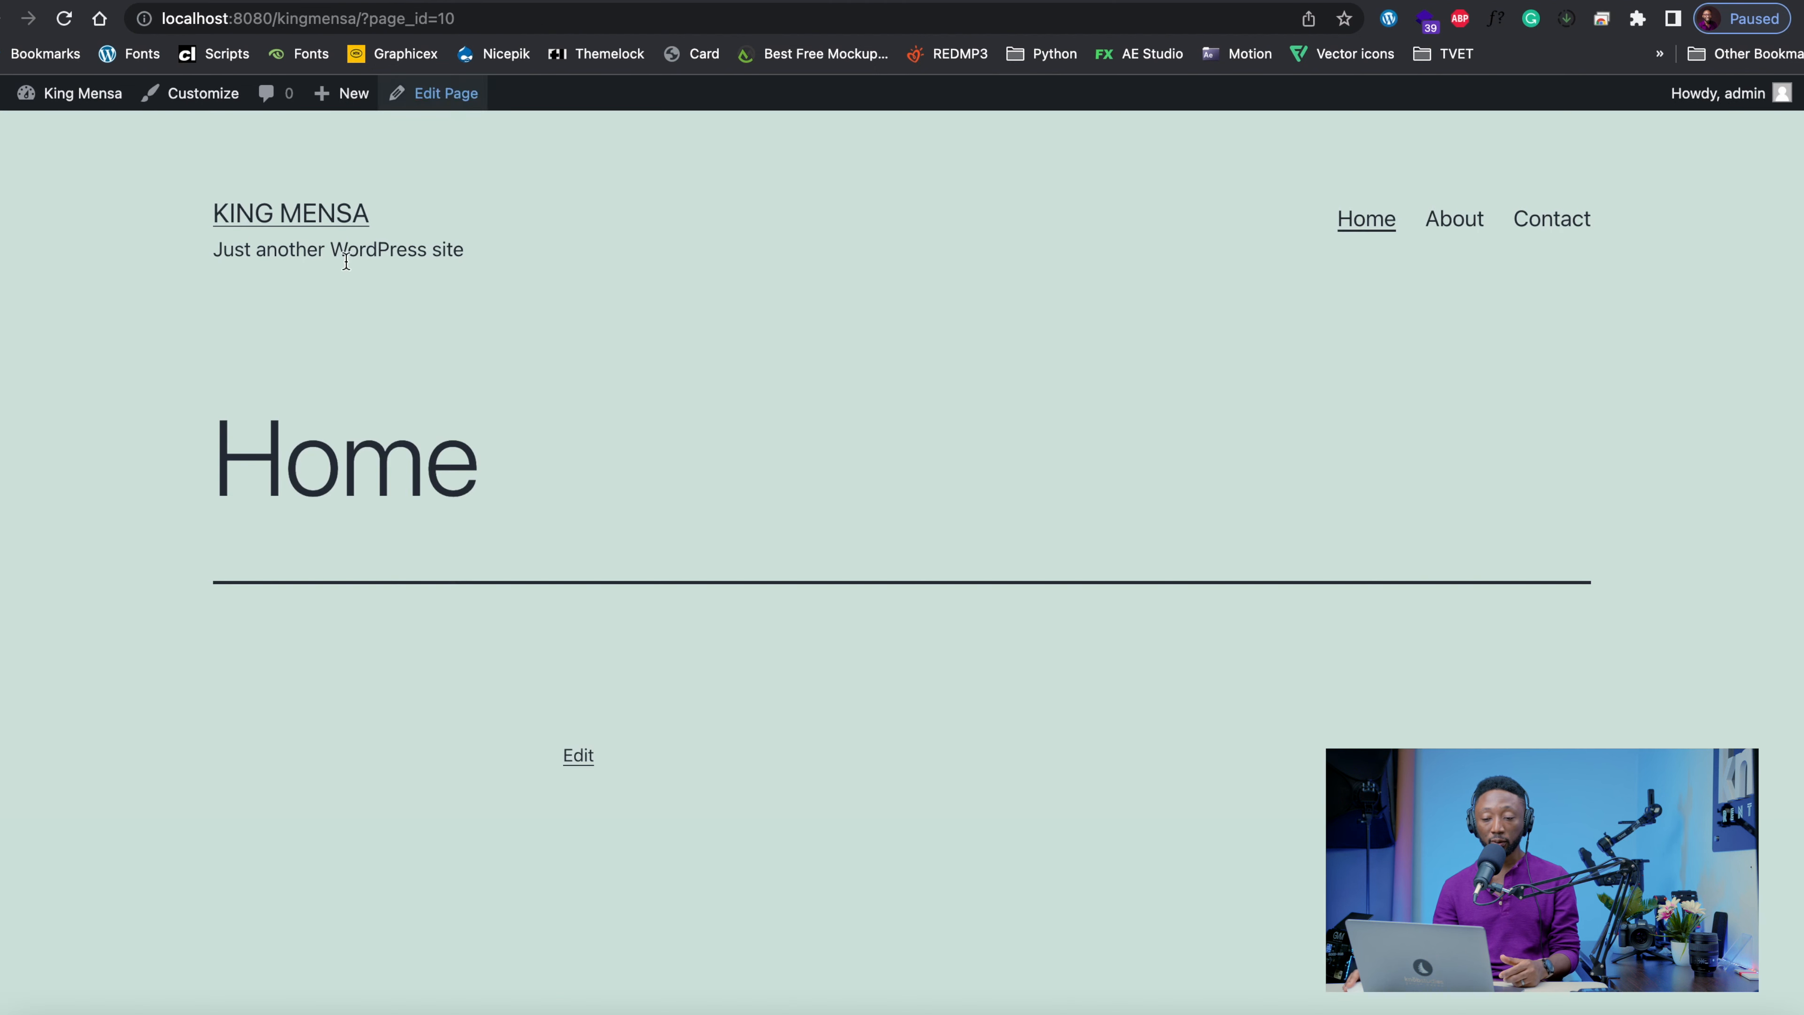
pyautogui.click(292, 214)
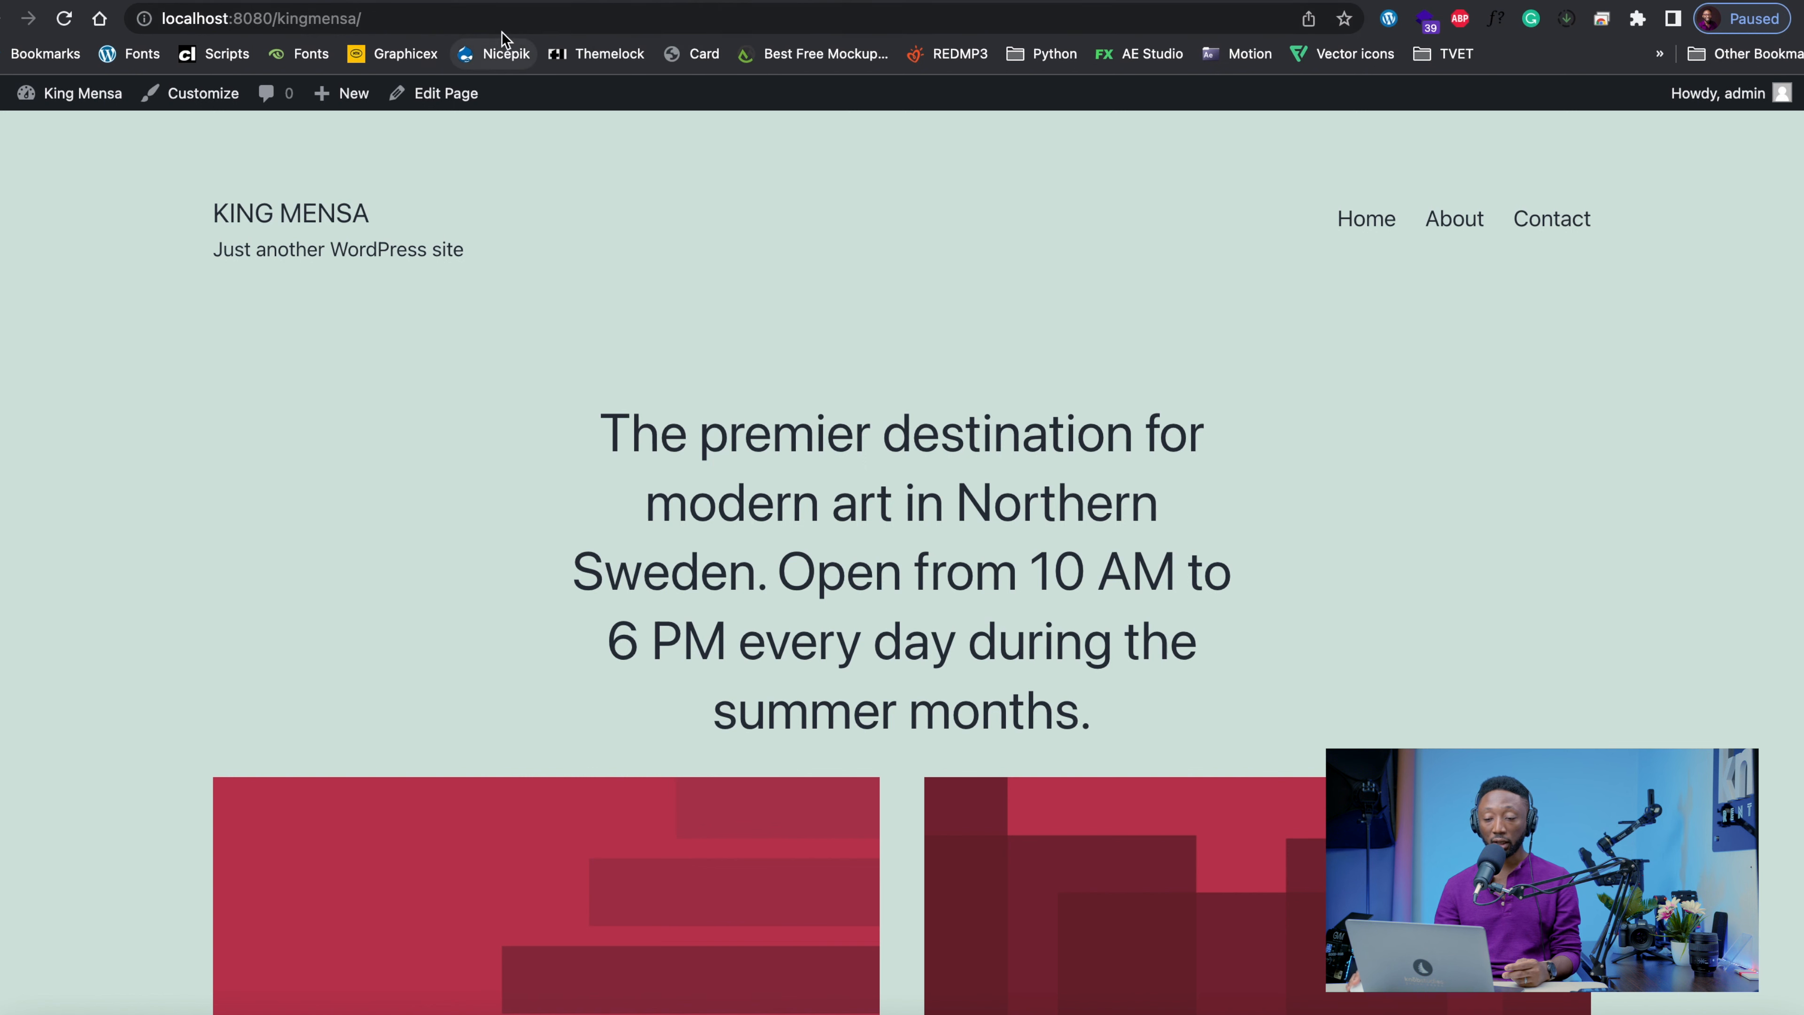
pyautogui.click(490, 2)
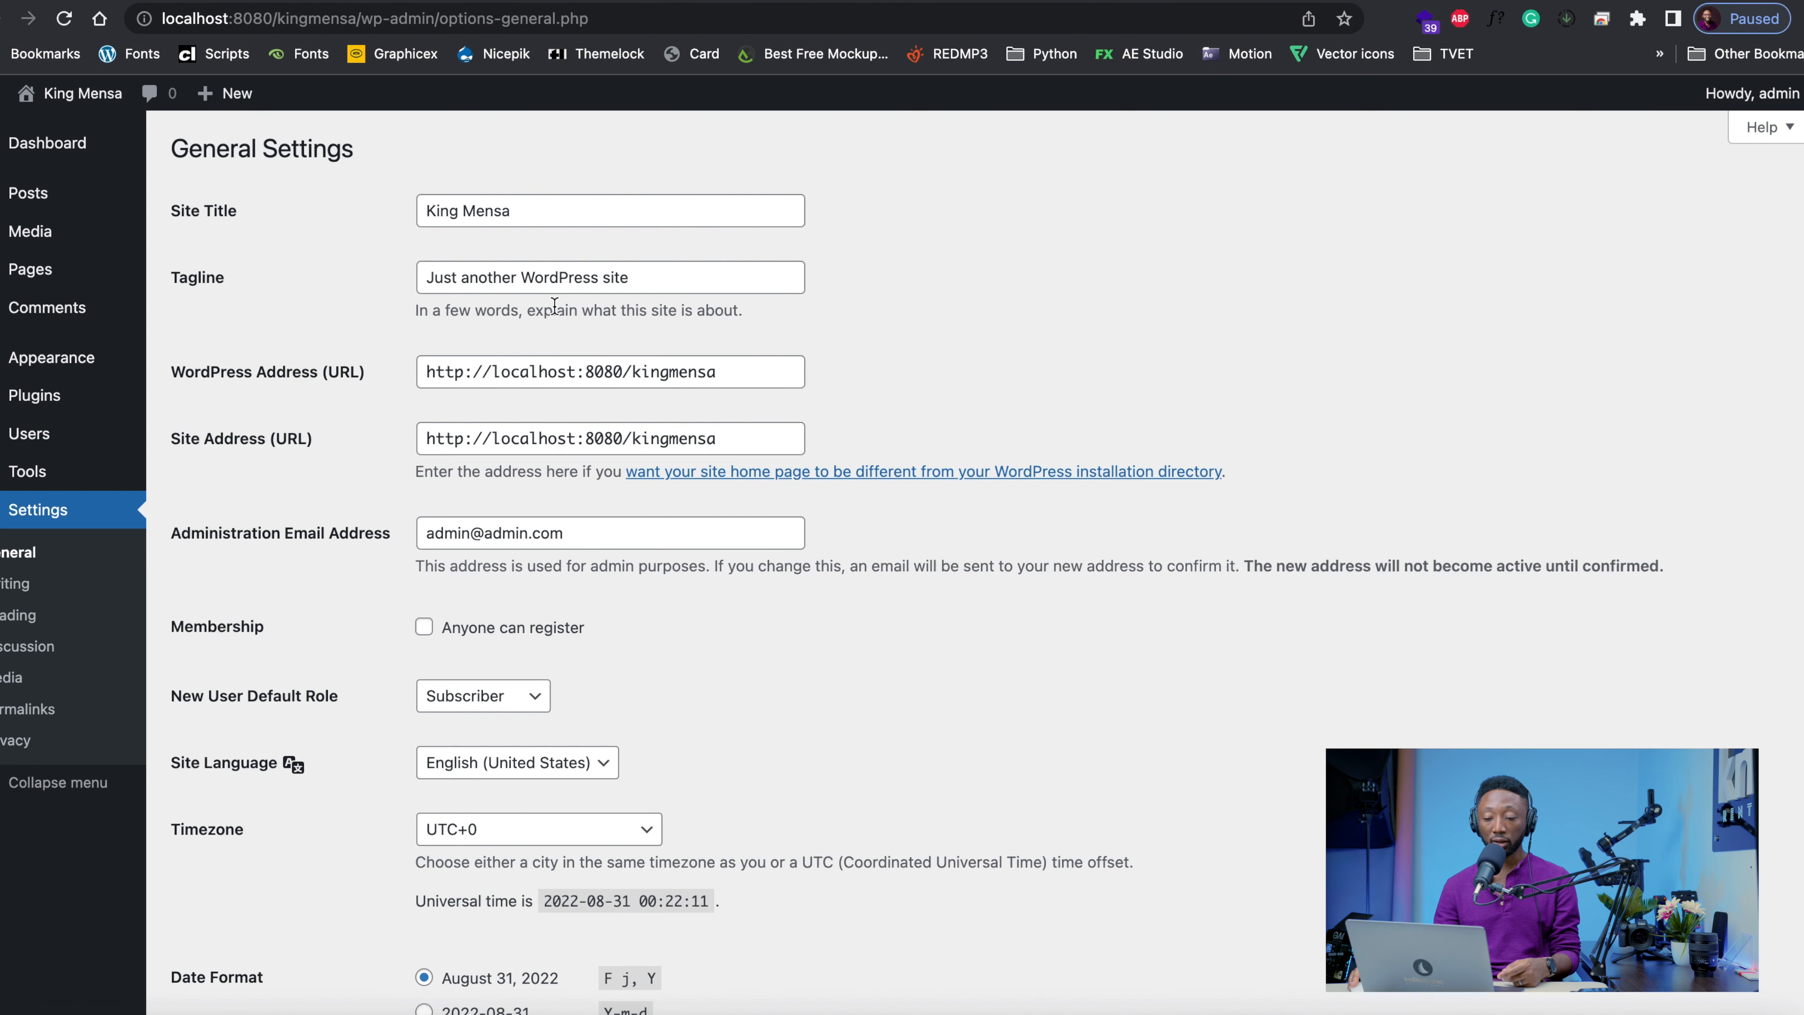
# Set the site's tagline to Blog, save the general settings and reload localhost:8080/kingmensa/
pyautogui.tripleClick(569, 288)
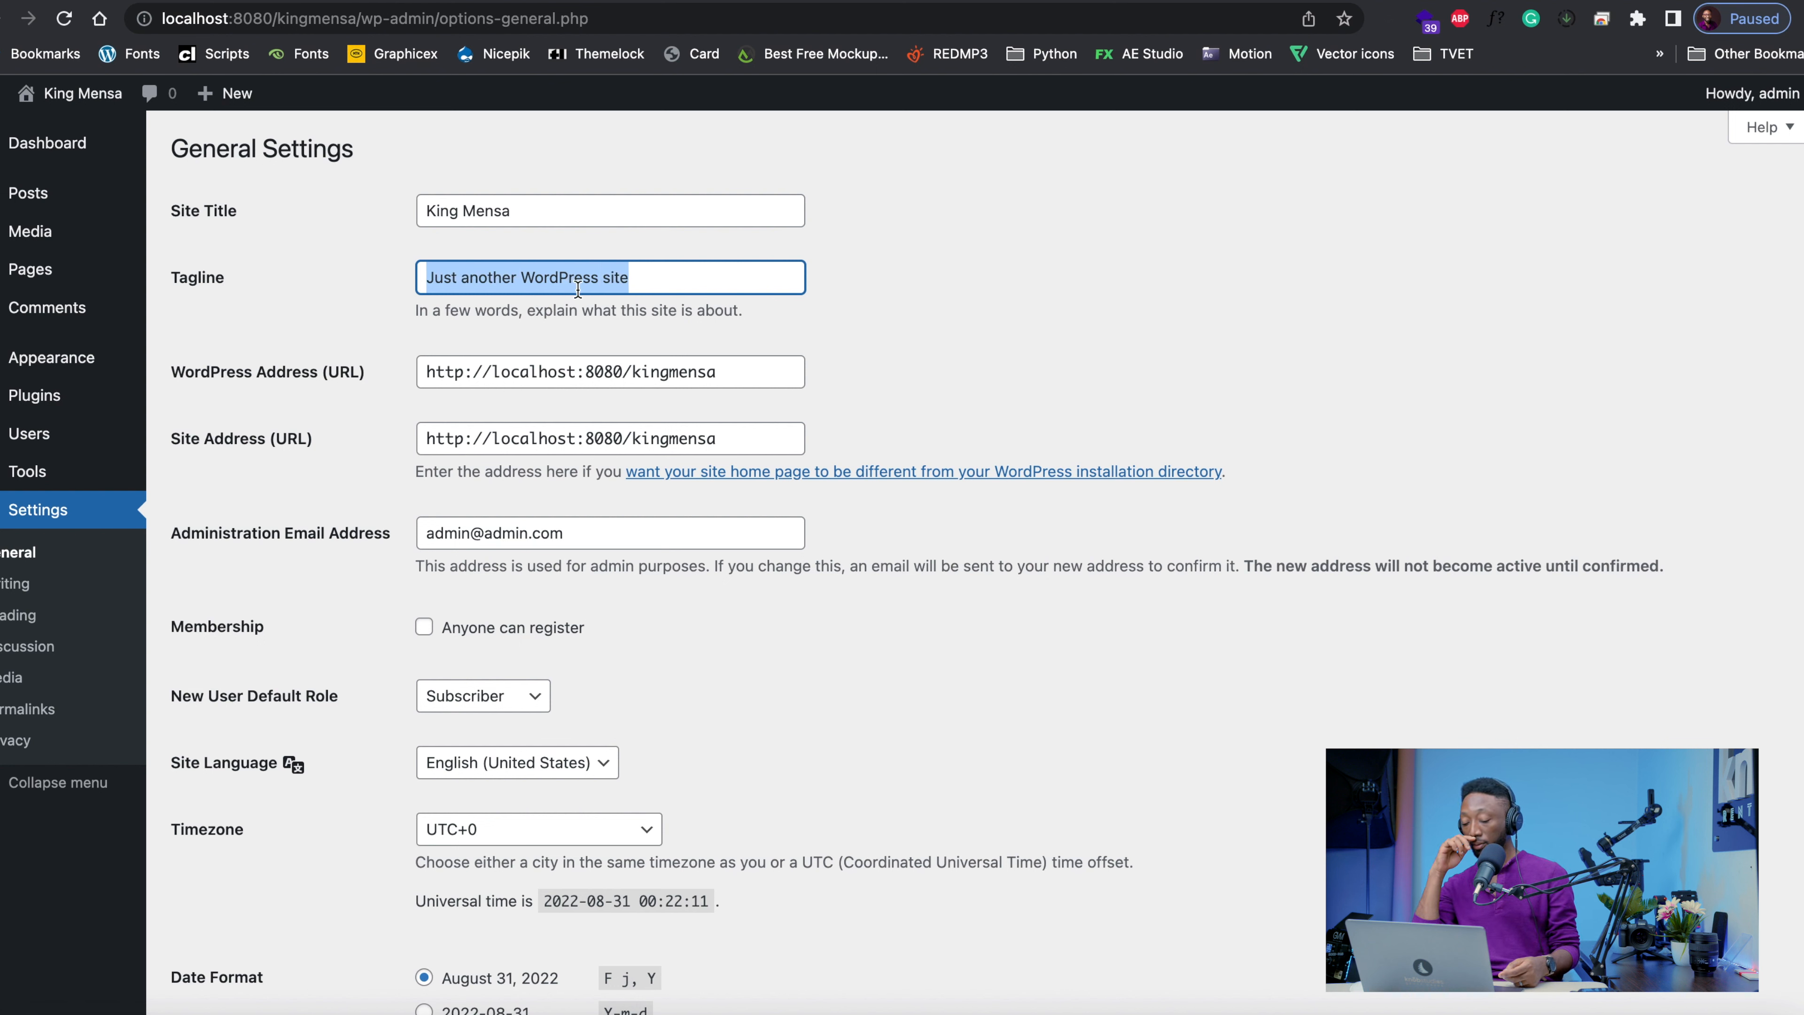
pyautogui.write('Blog')
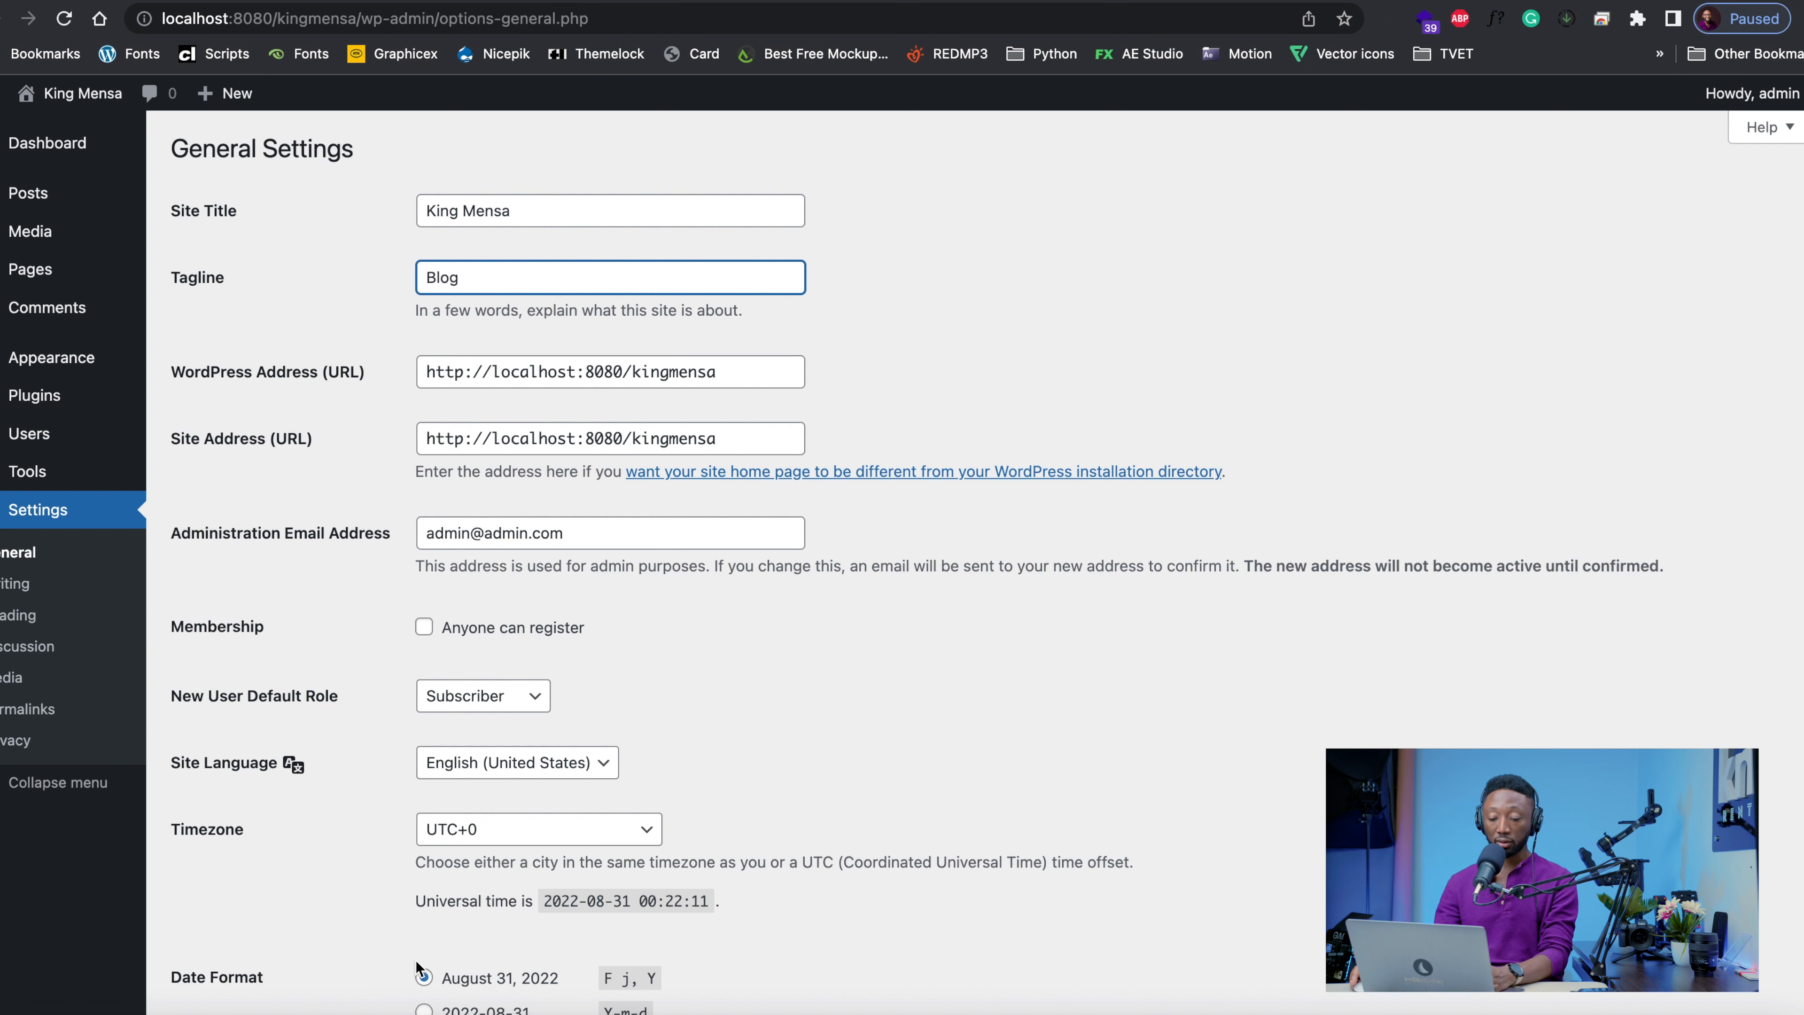
pyautogui.scroll(-9, 584, 282)
pyautogui.click(256, 913)
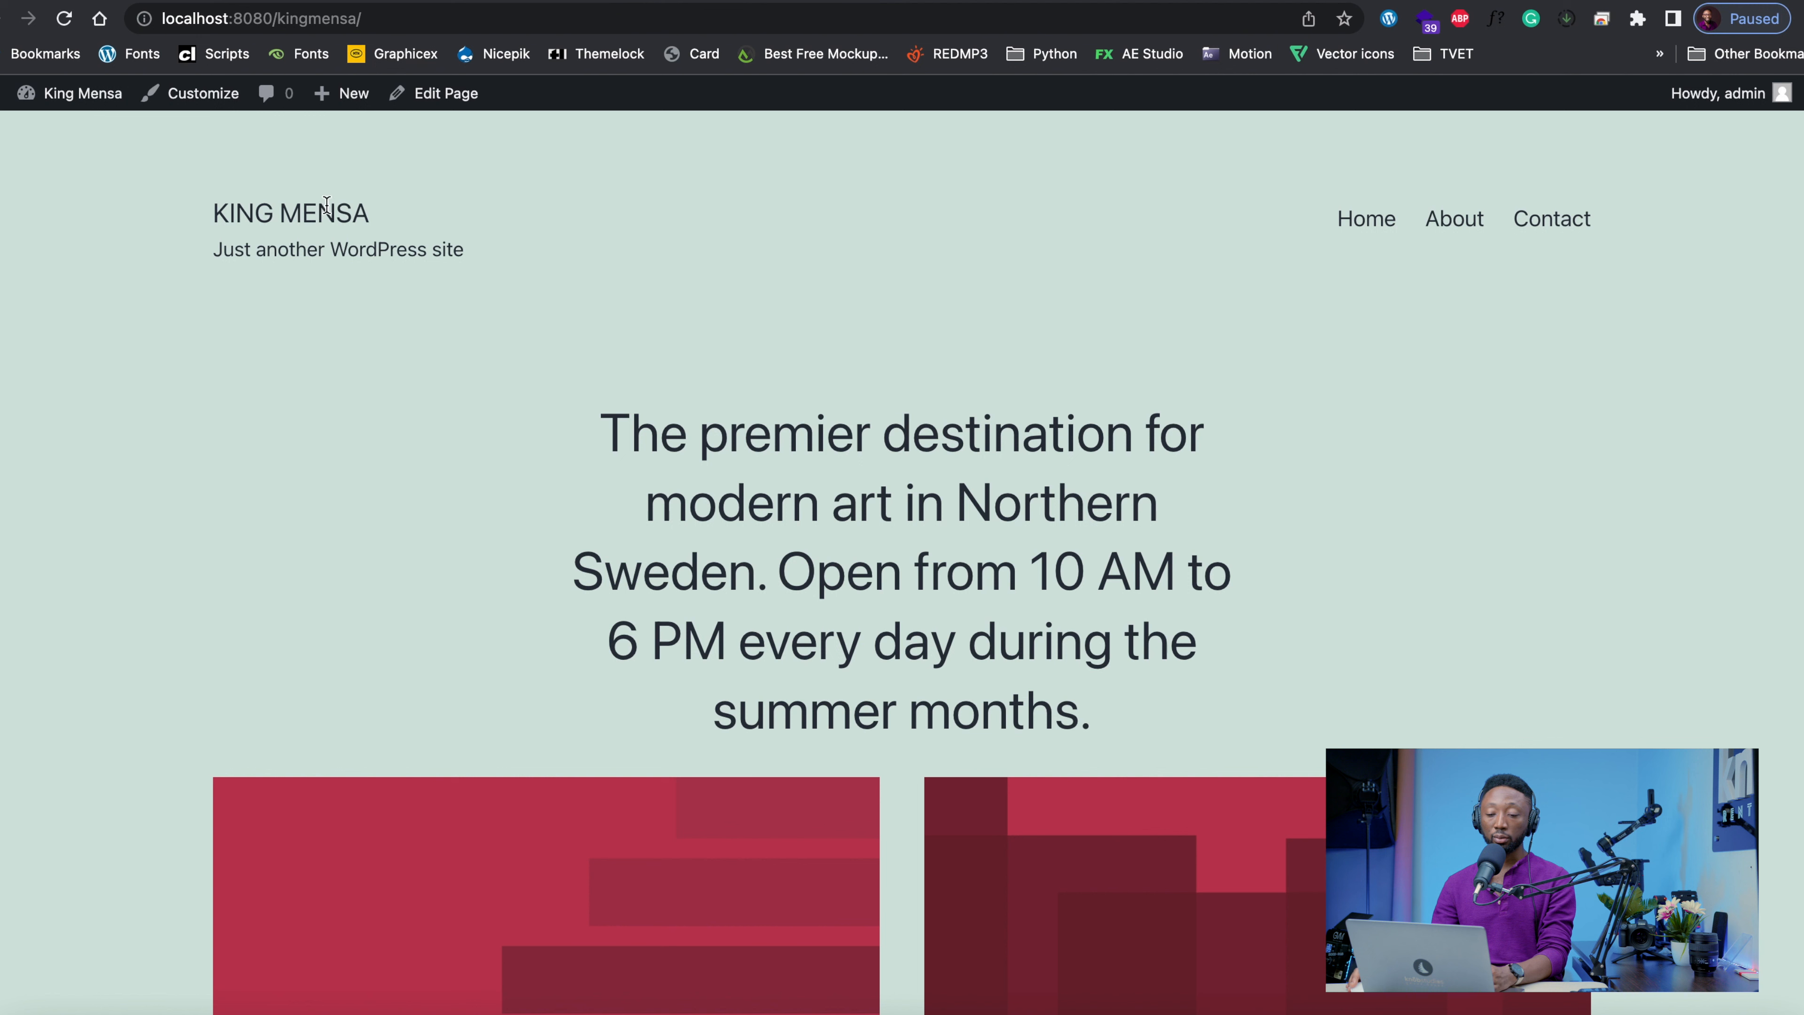
pyautogui.click(334, 11)
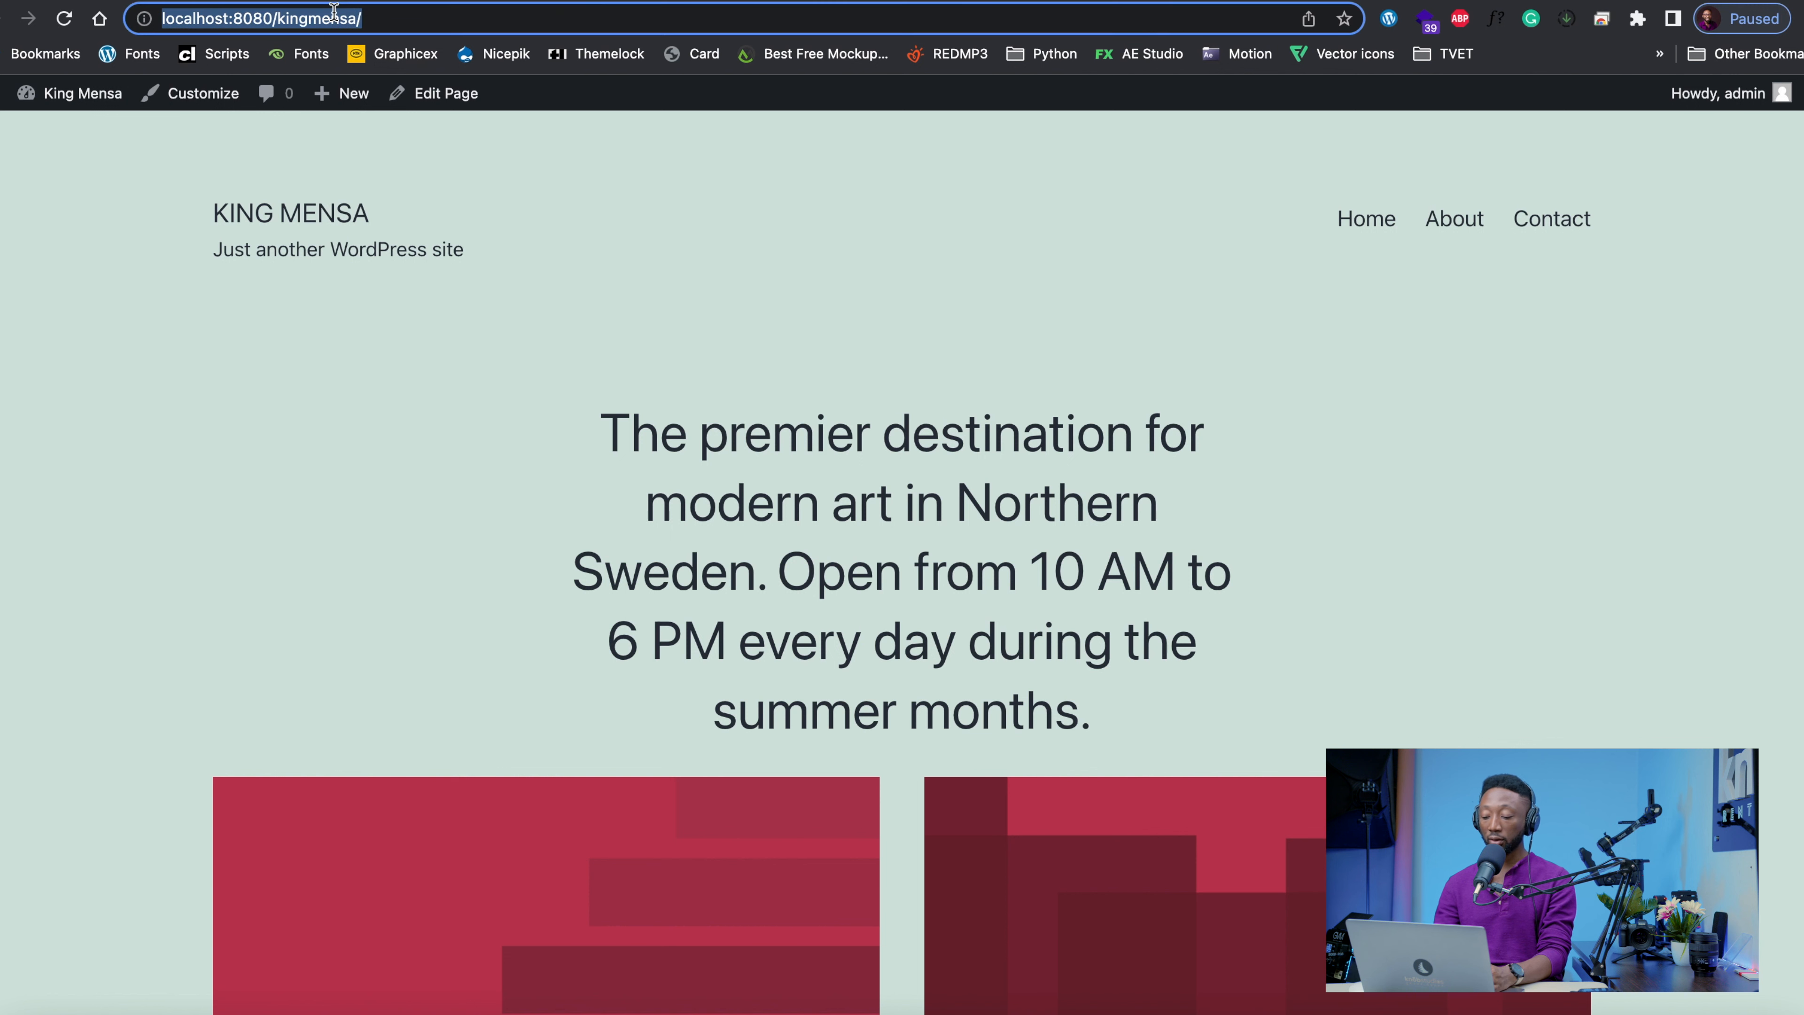
pyautogui.press('Return')
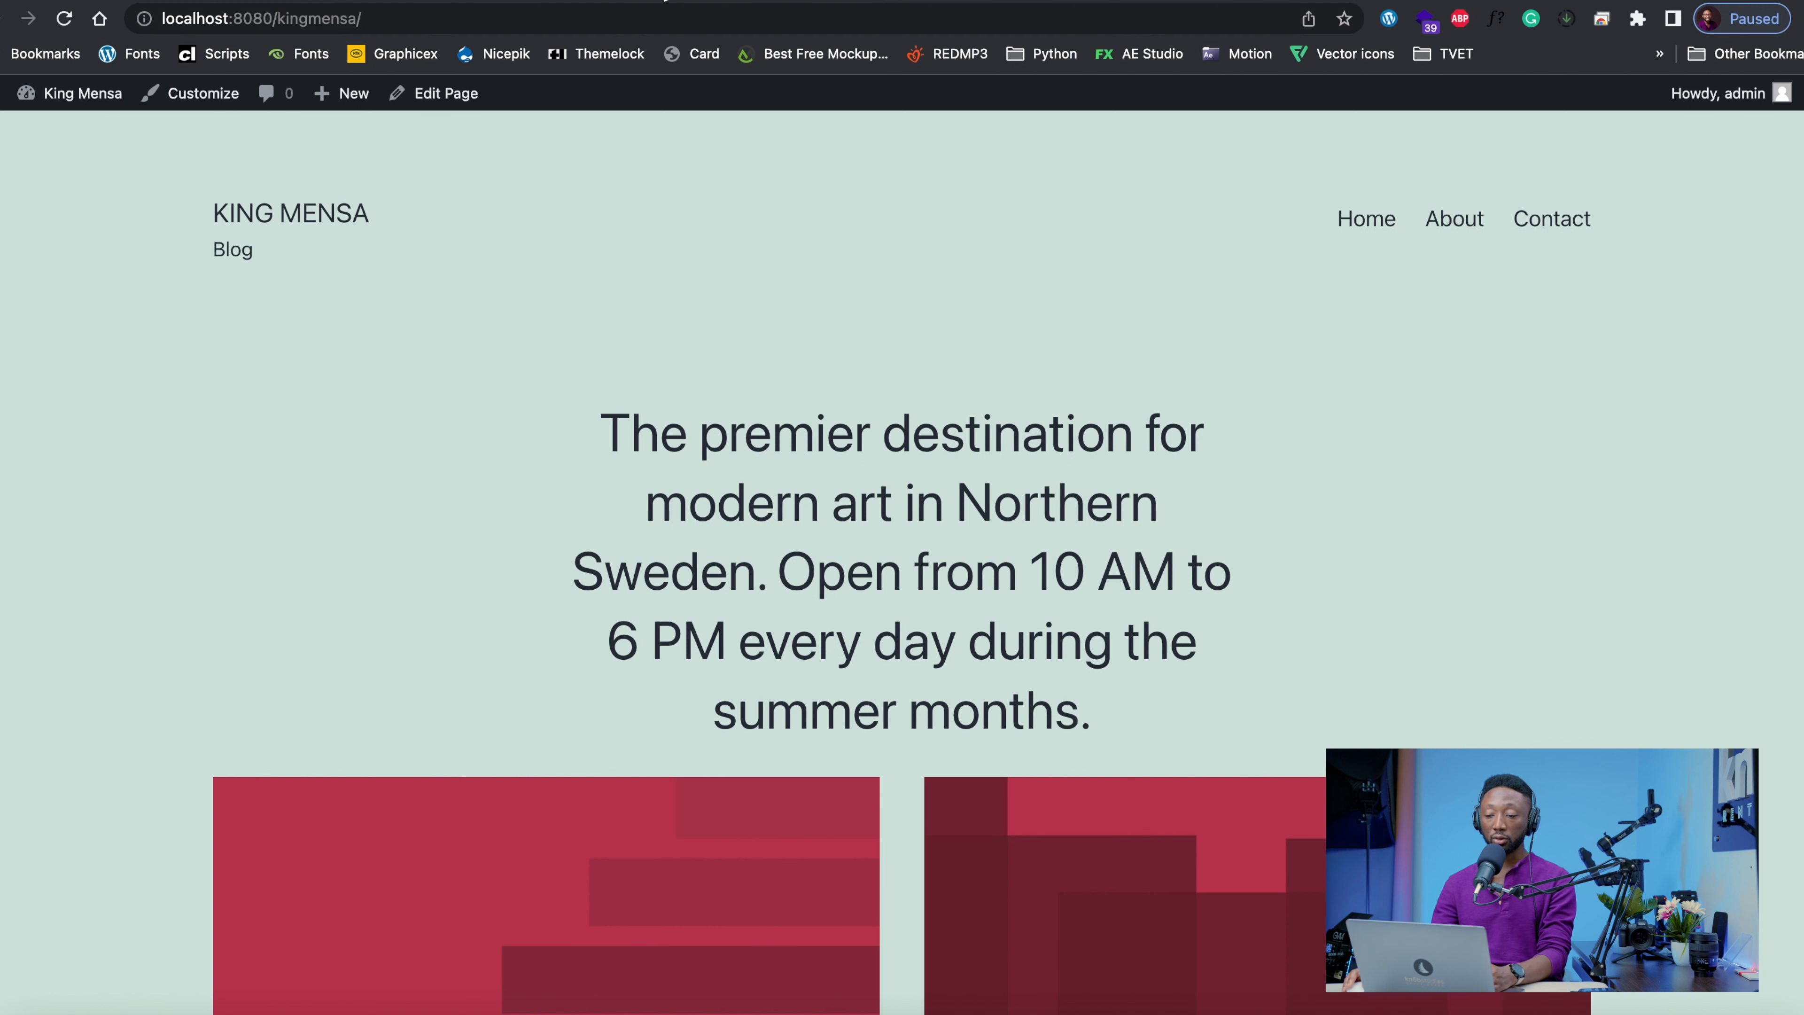
# Clear the tagline in the general settings and save the changes
pyautogui.click(419, 0)
pyautogui.doubleClick(455, 335)
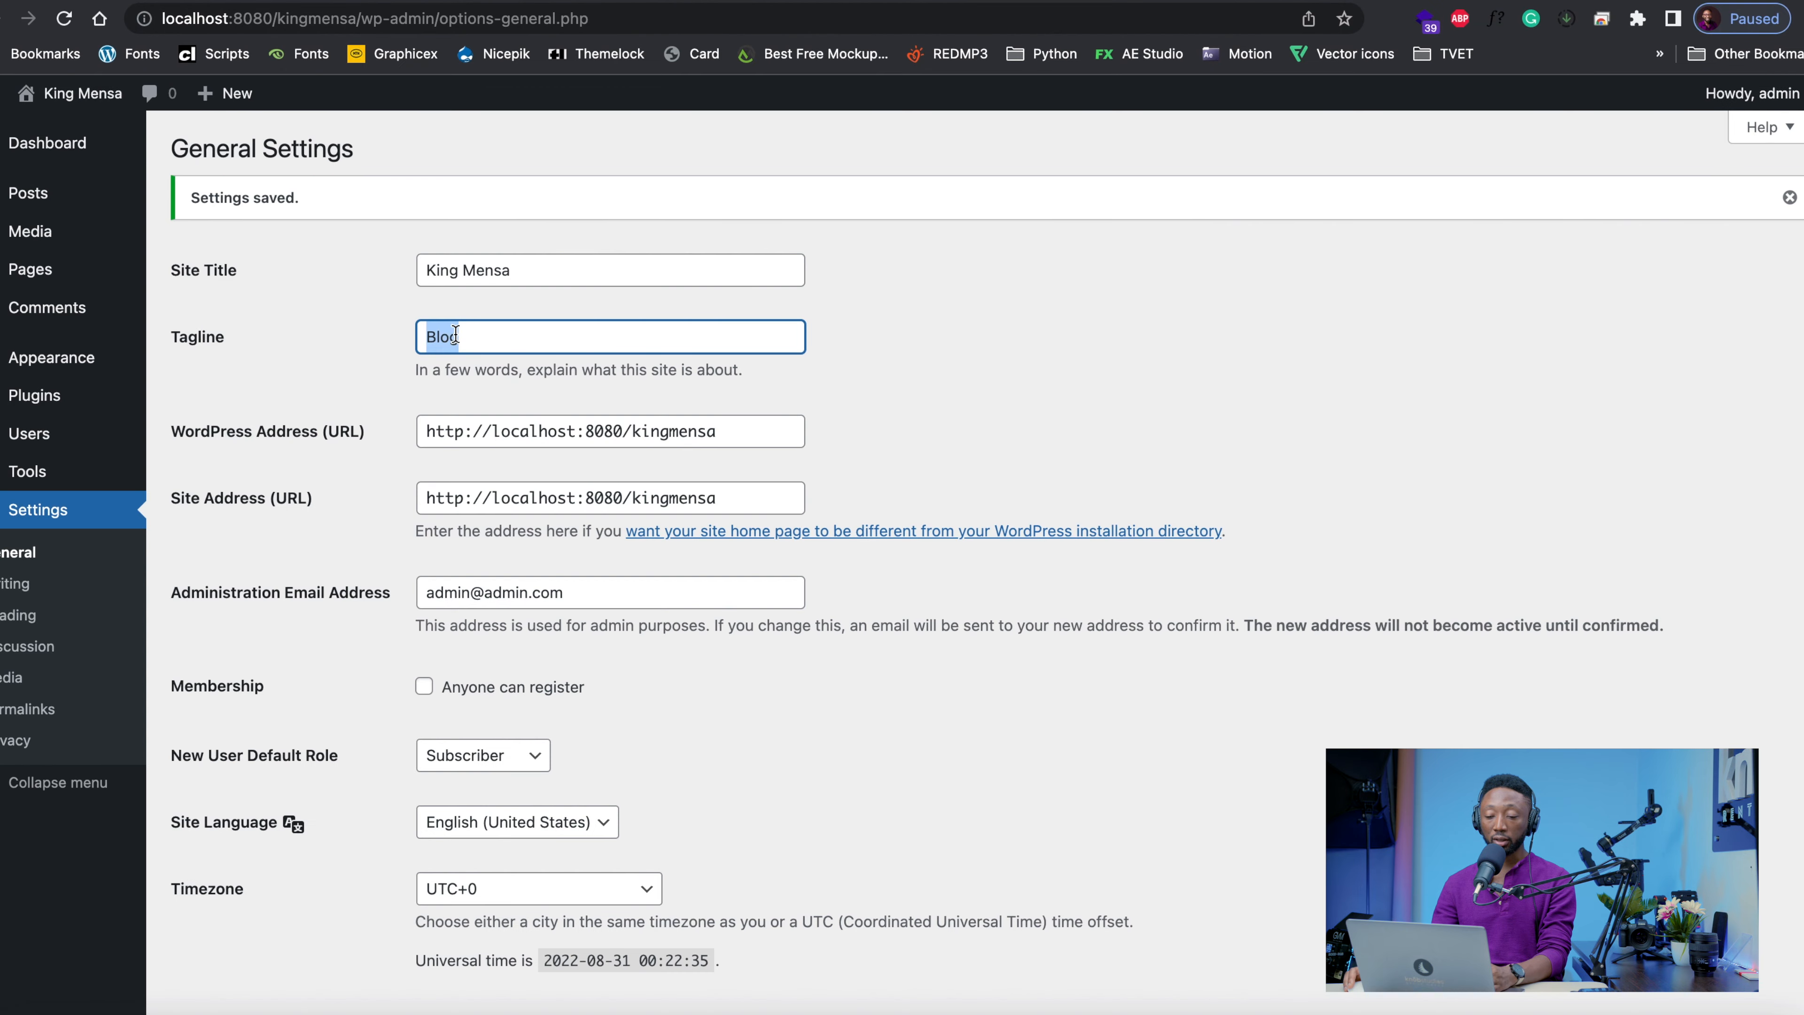
pyautogui.press('BackSpace')
pyautogui.scroll(-8, 393, 648)
pyautogui.click(241, 918)
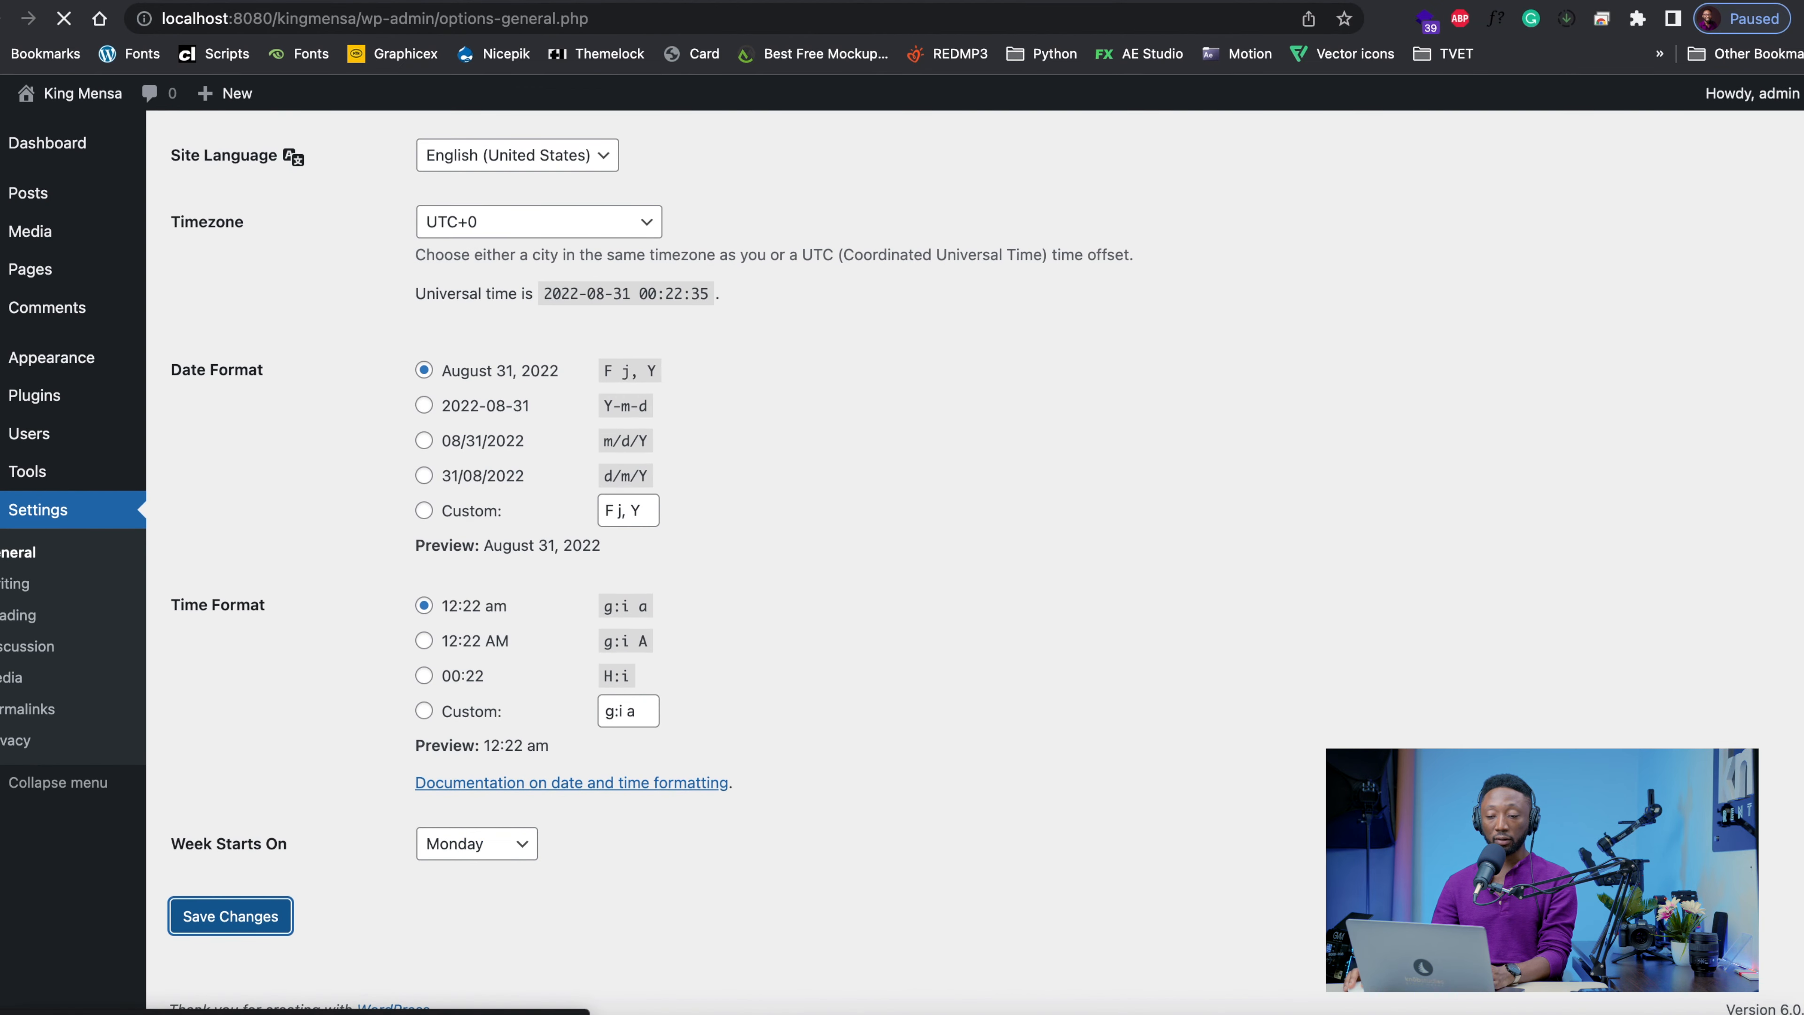
# Reload the site's front page to check its header without the tagline
pyautogui.click(242, 2)
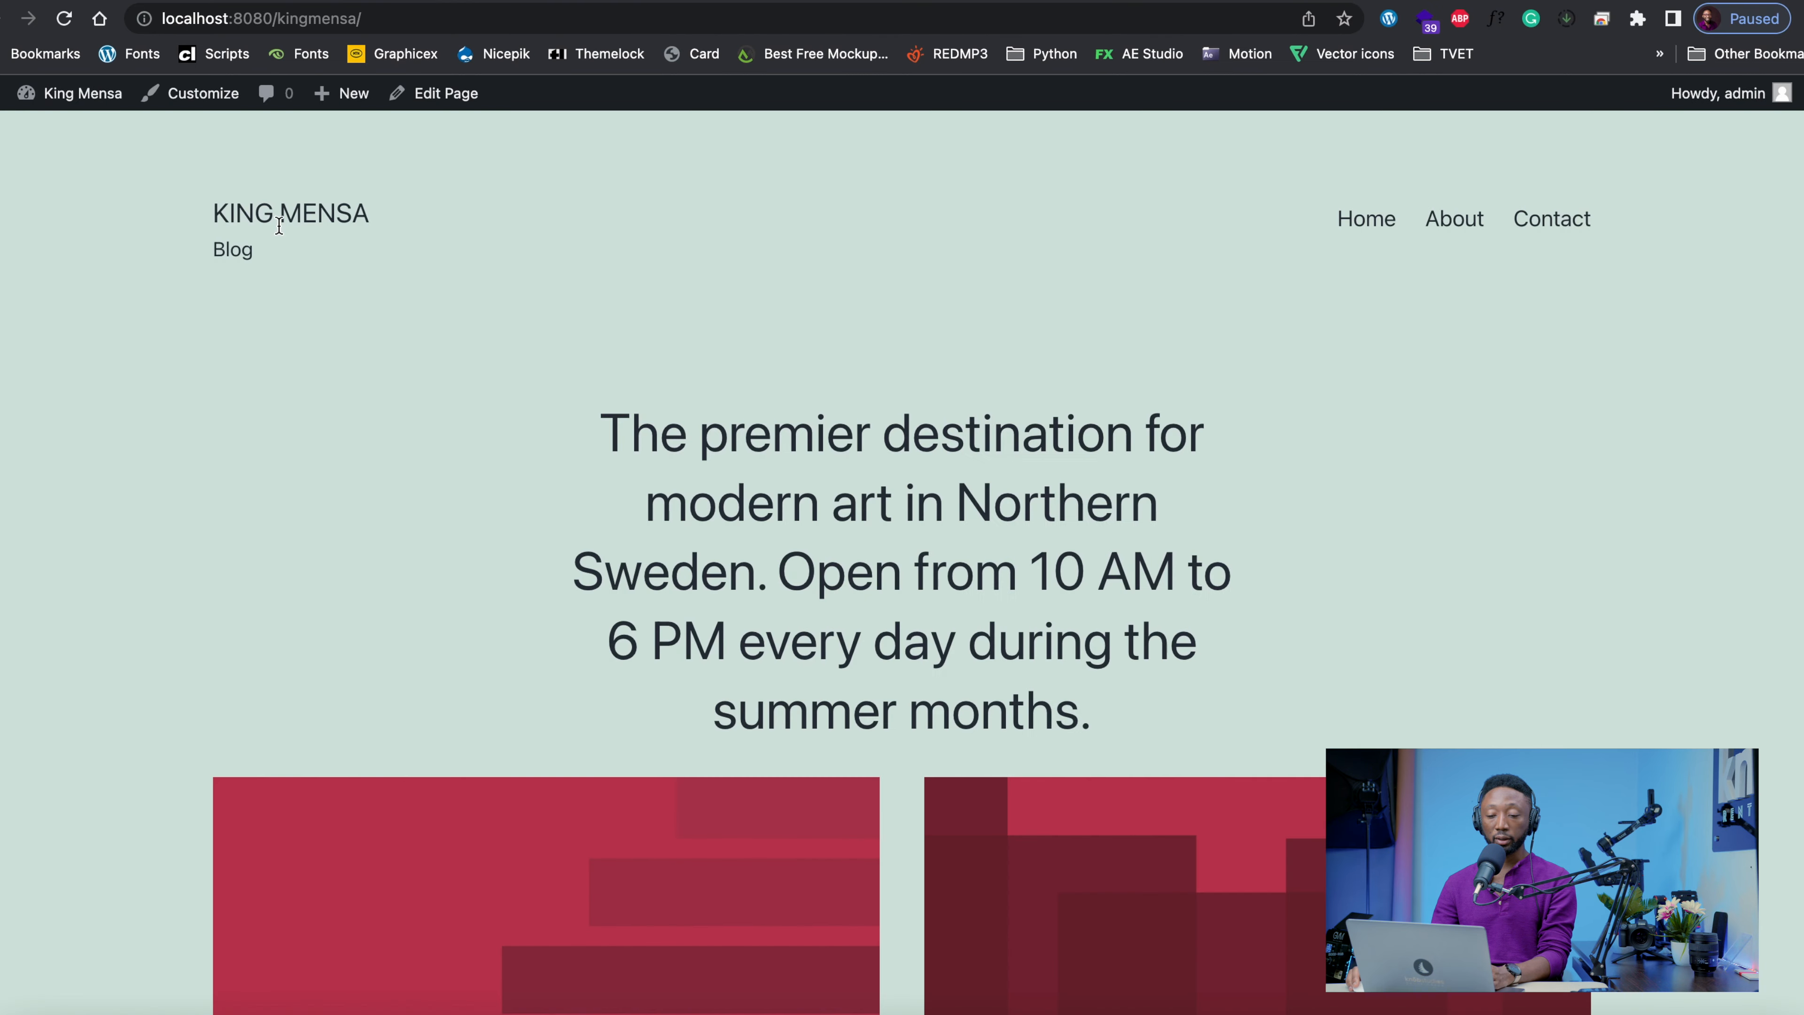
pyautogui.click(1365, 221)
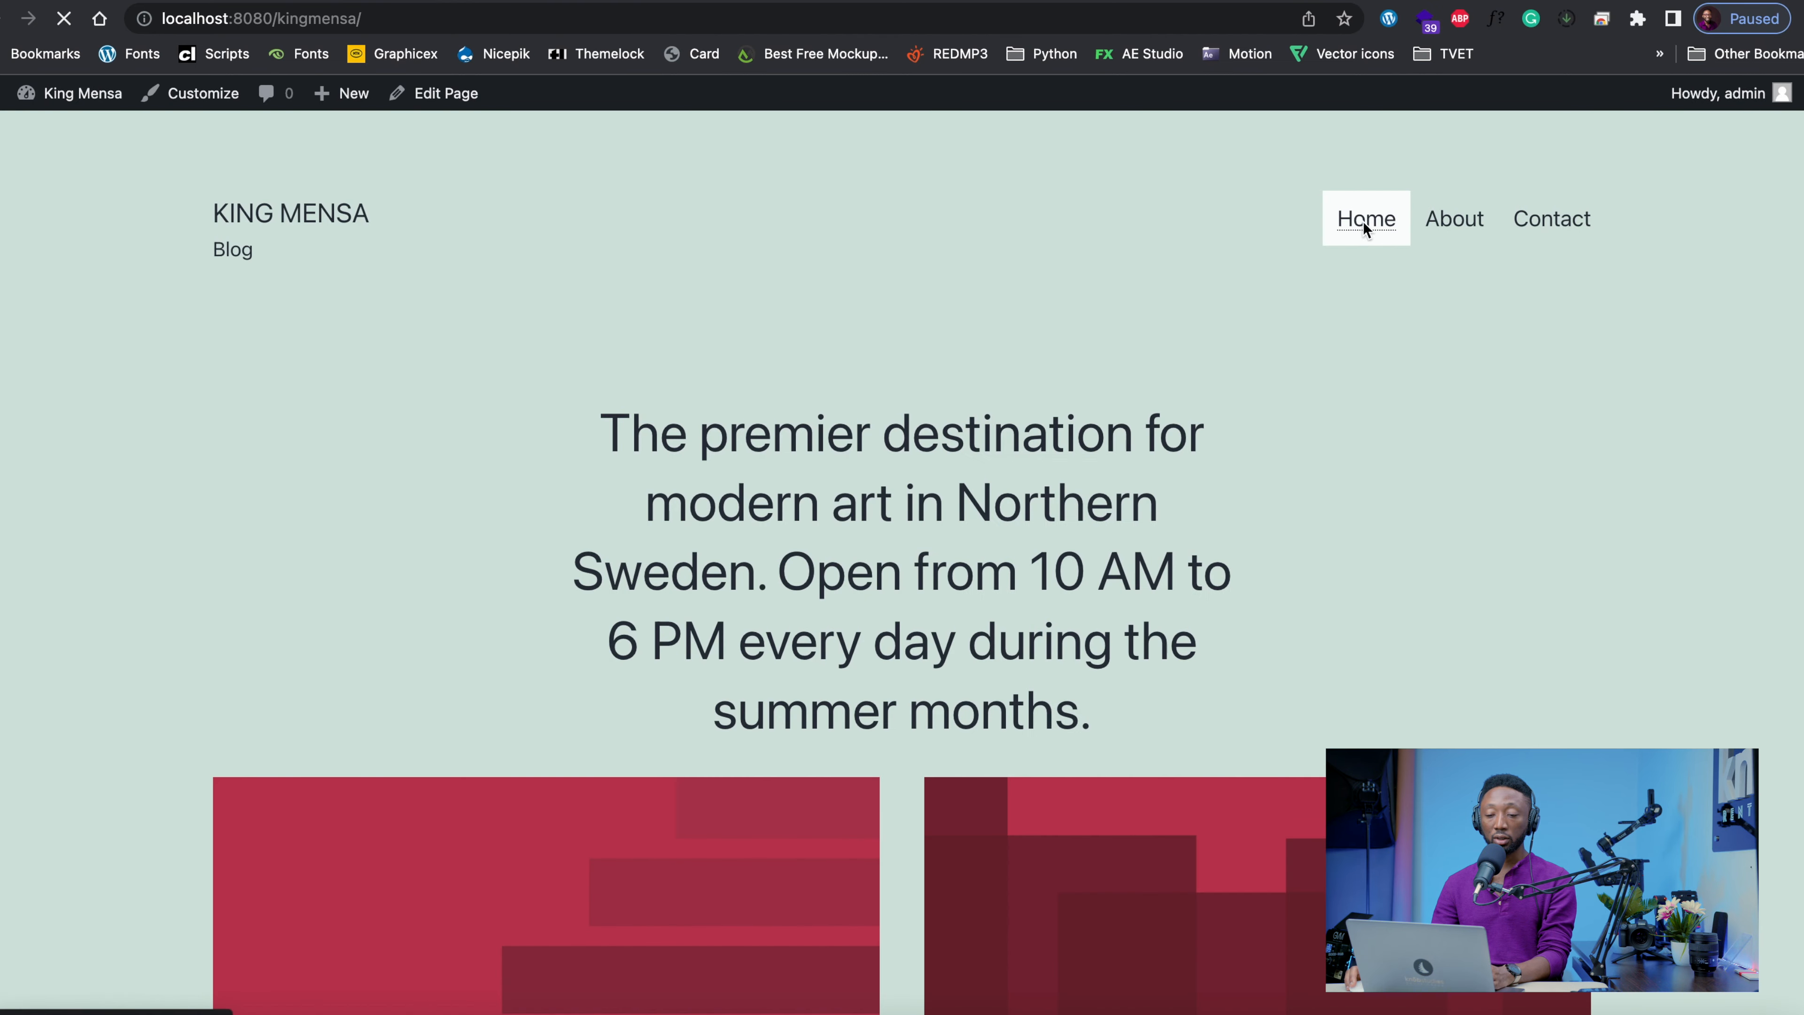
pyautogui.click(263, 226)
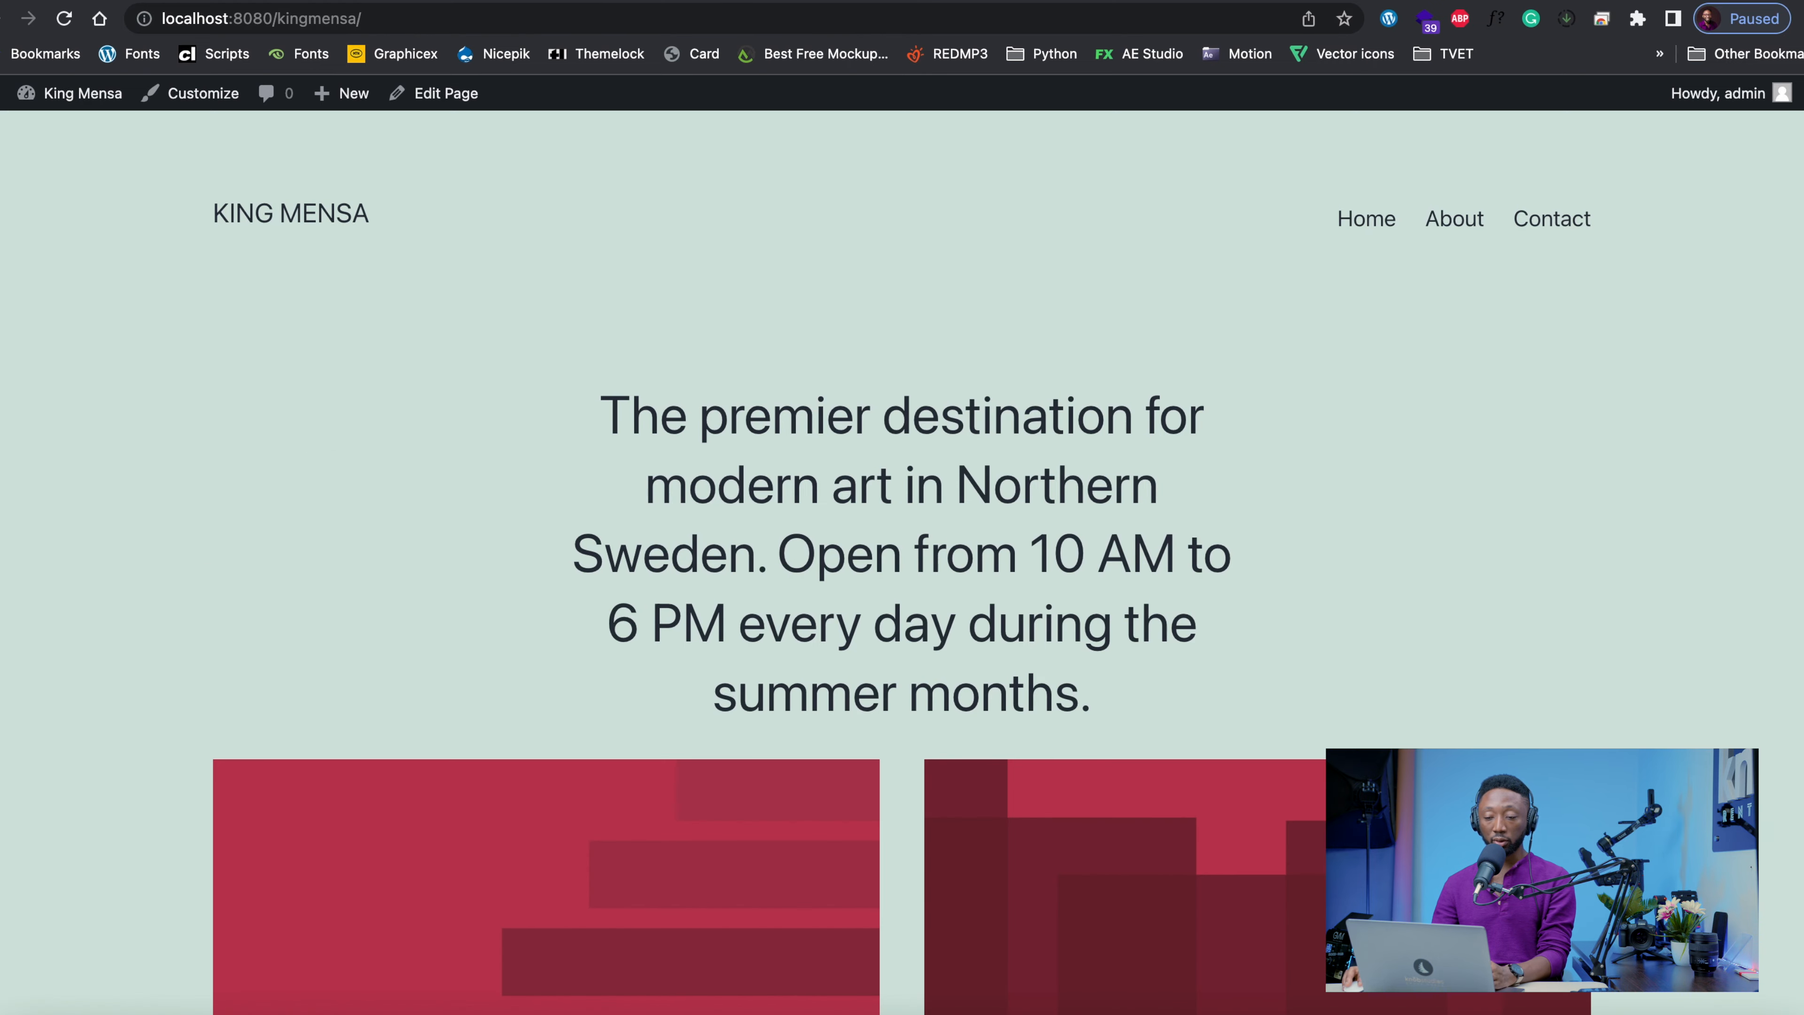
# Return to the general settings and look through the language, date, time, user role and membership options
pyautogui.click(354, 1)
pyautogui.scroll(-10, 299, 401)
pyautogui.scroll(5, 312, 399)
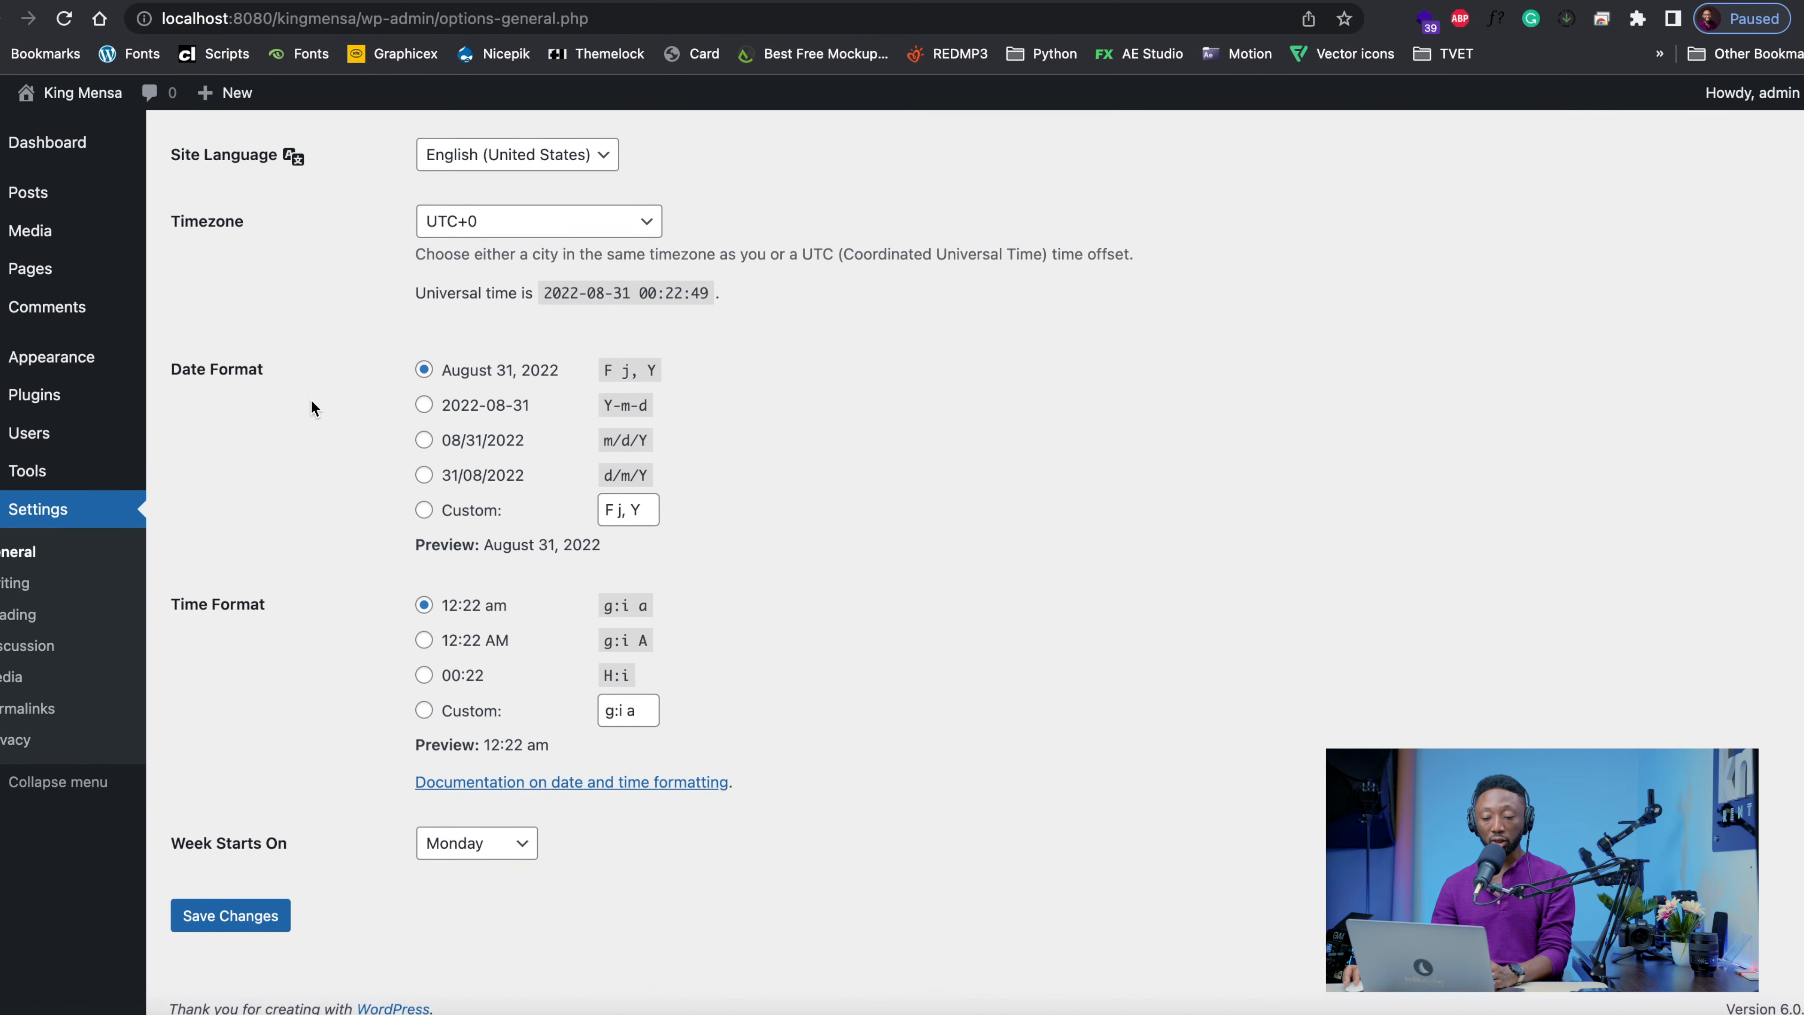
pyautogui.scroll(1, 388, 402)
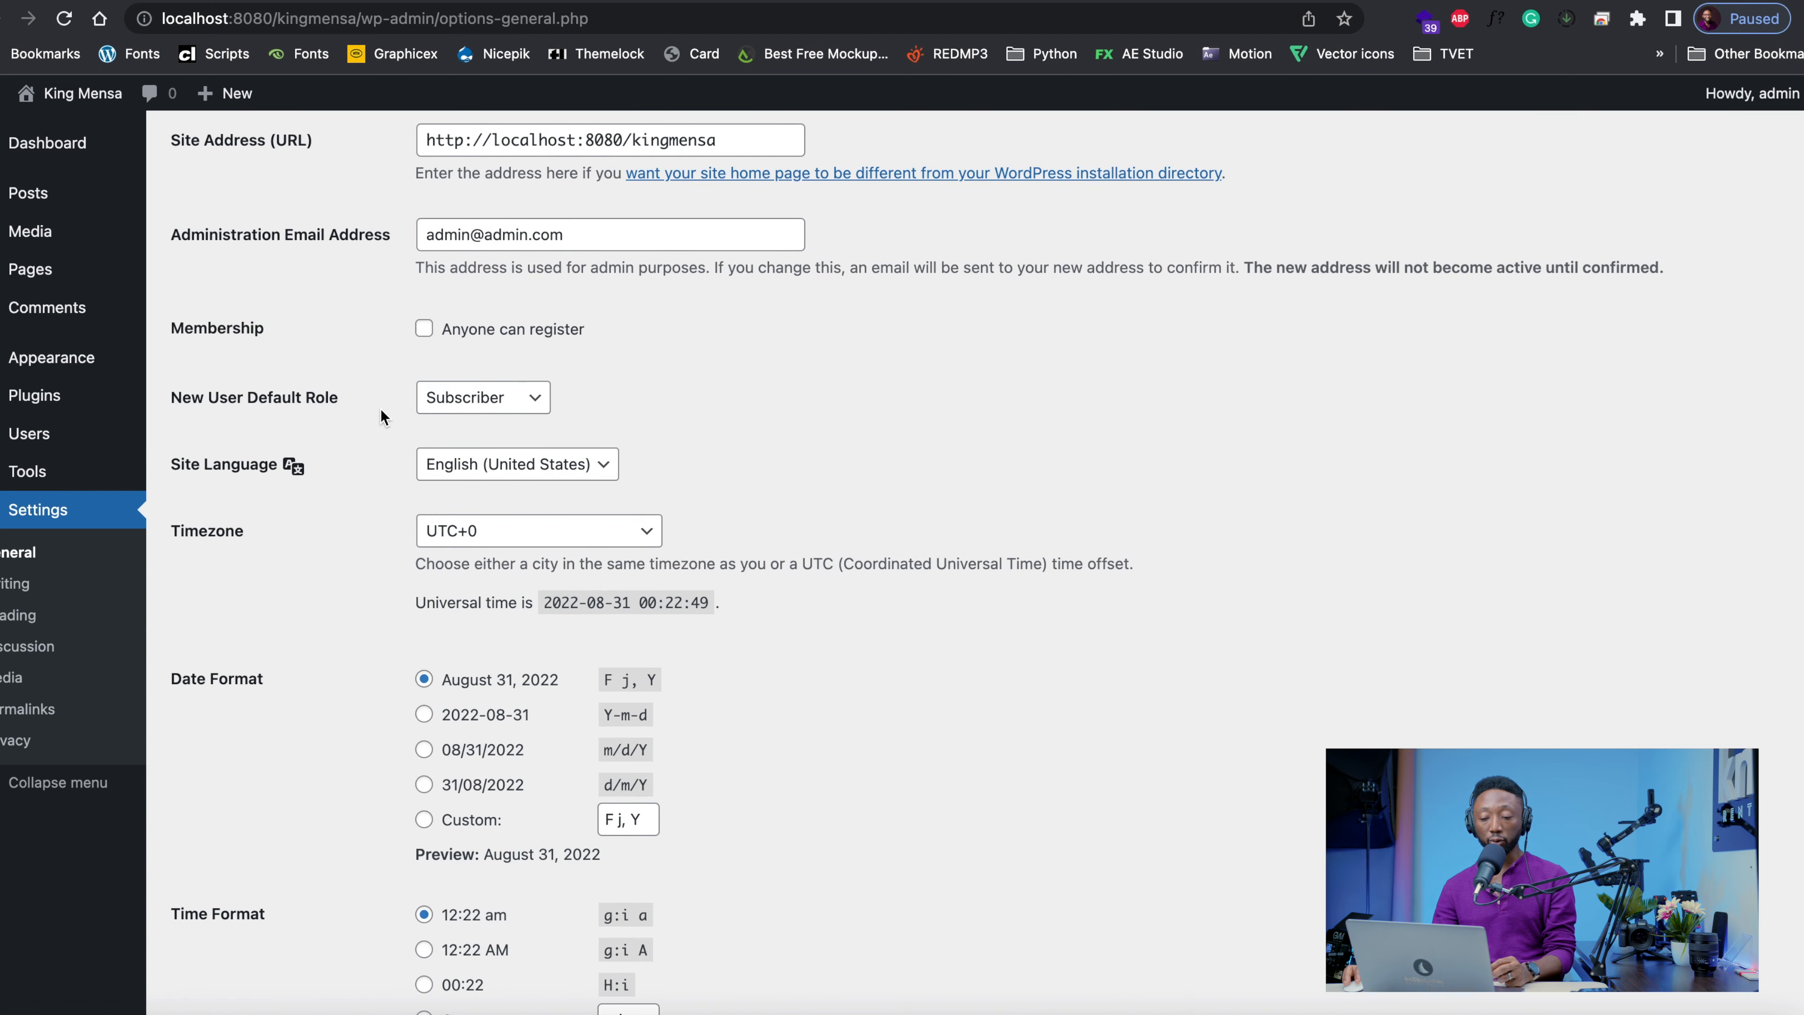
pyautogui.scroll(2, 381, 415)
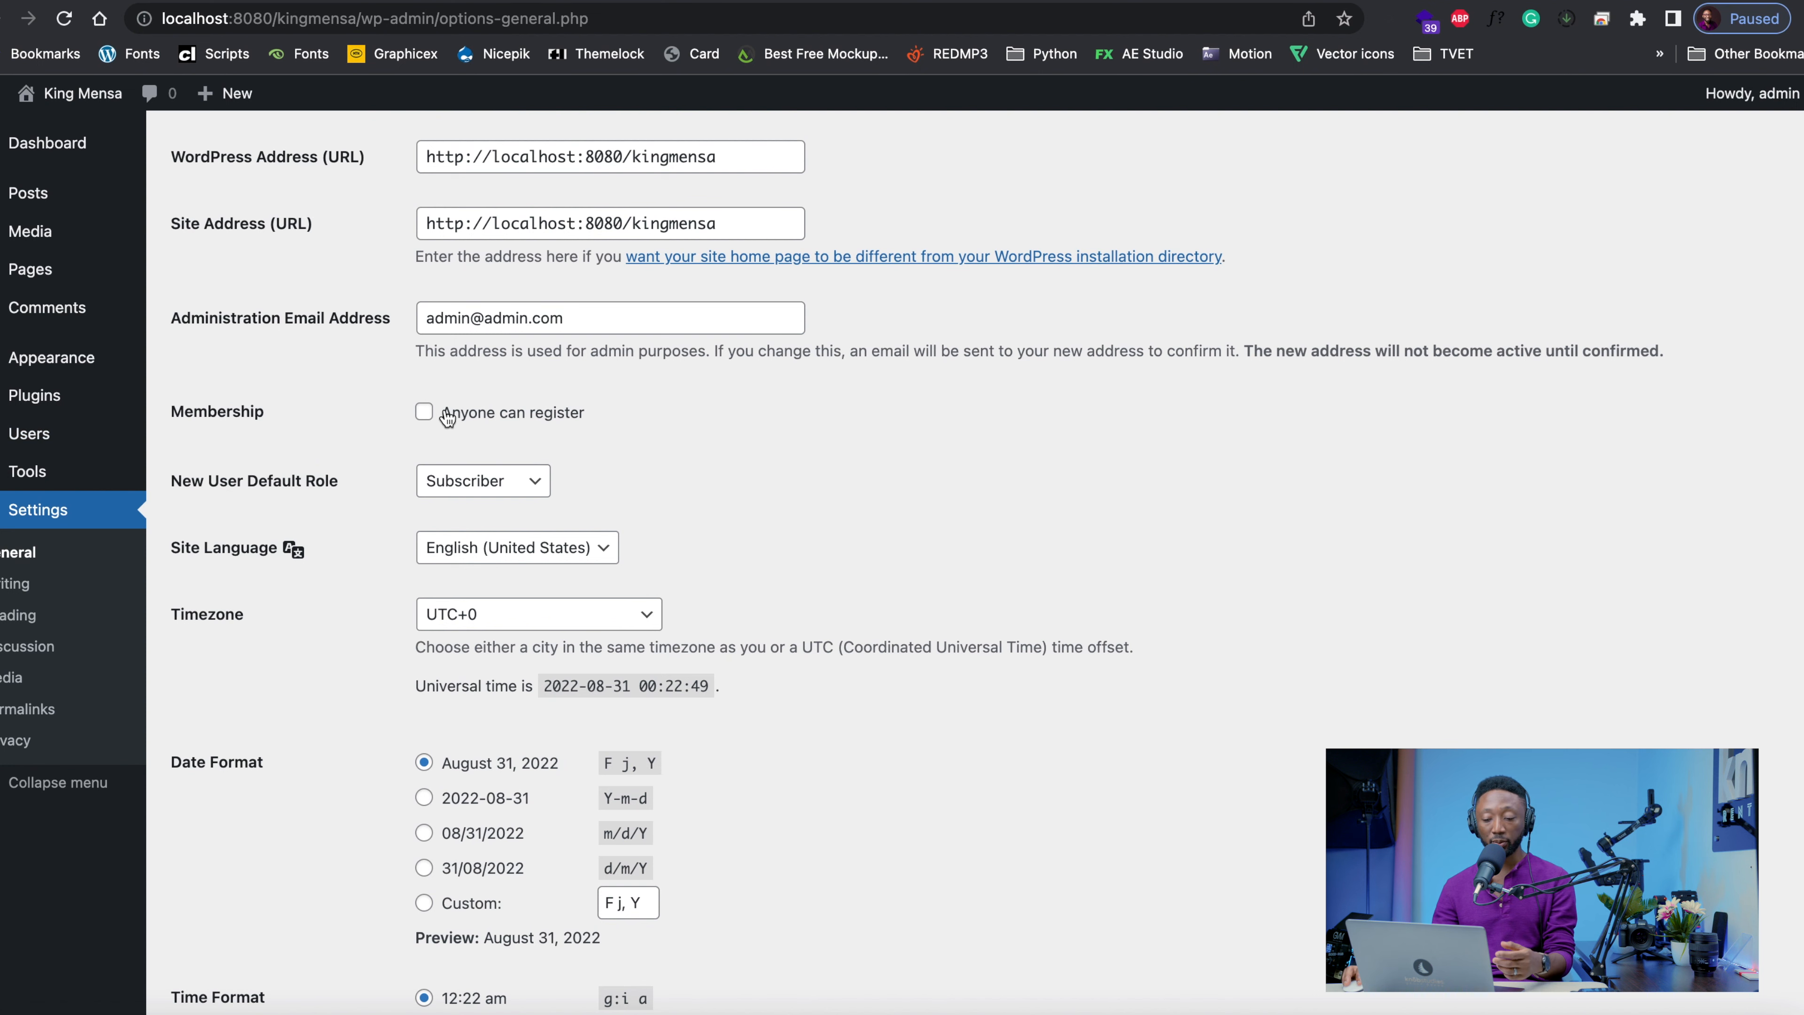
# Look through the rest of the general settings, followed by the reading, discussion and media settings
pyautogui.scroll(-5, 380, 437)
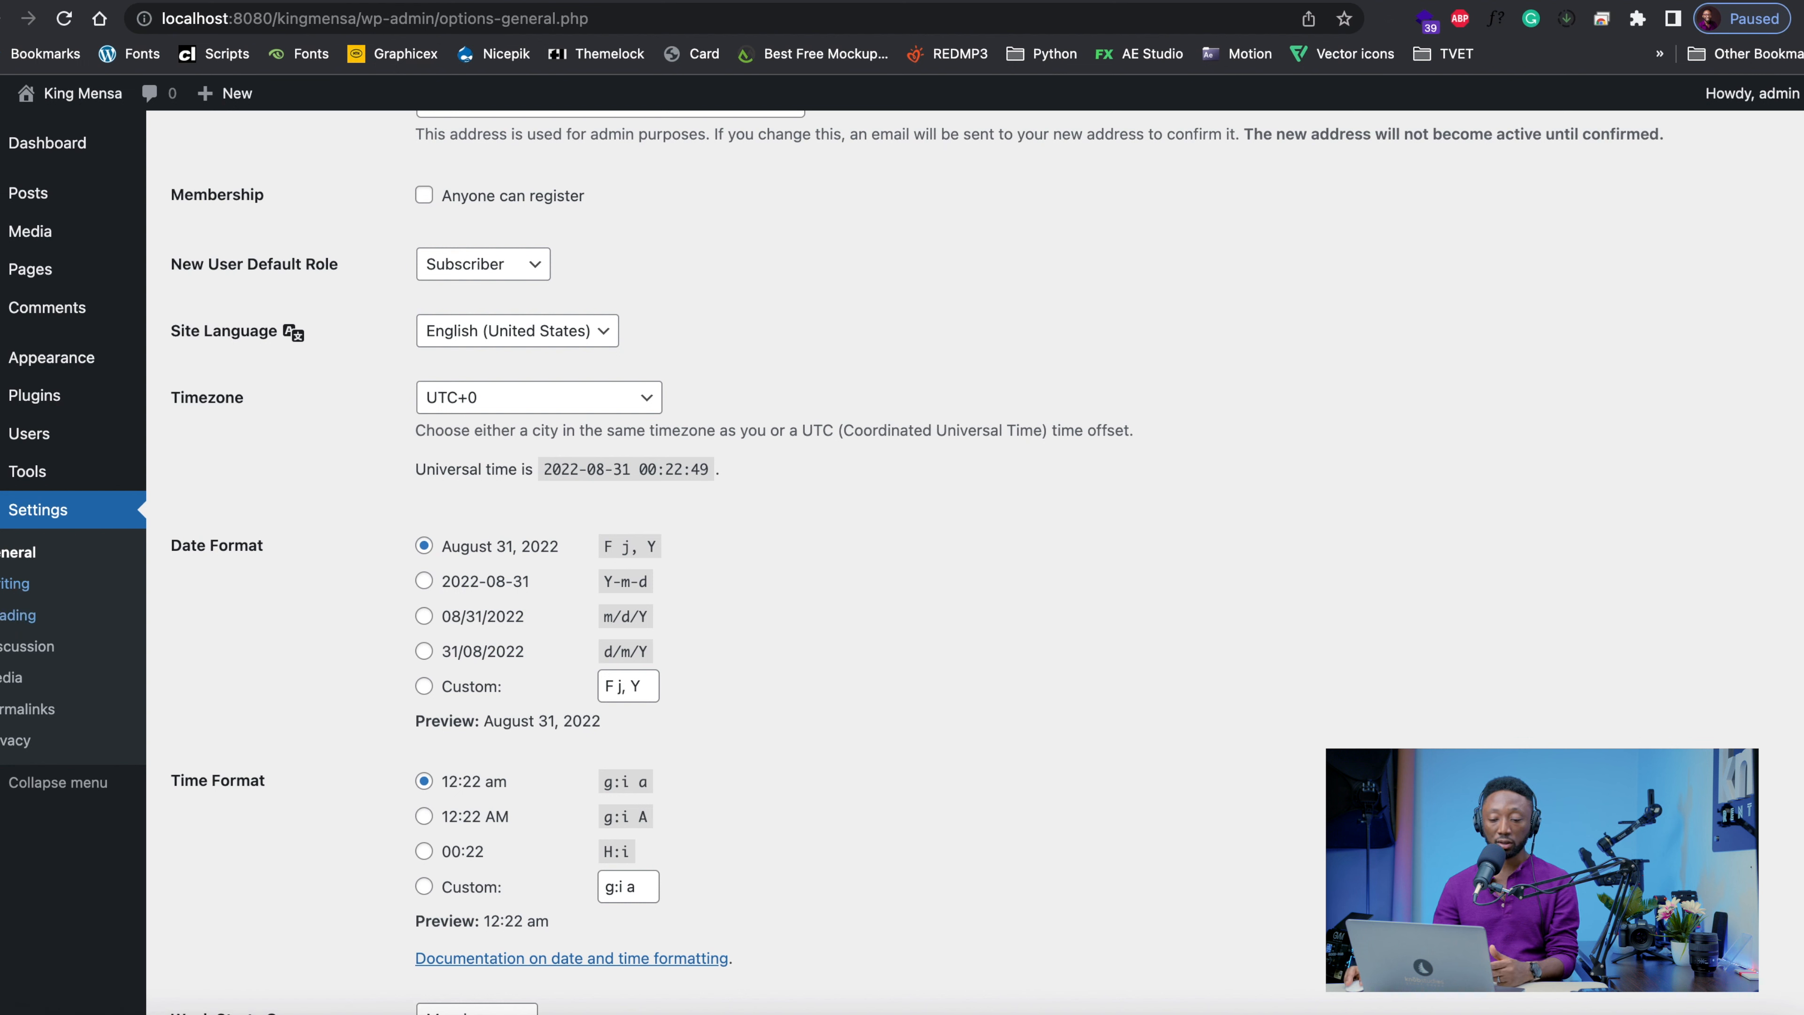
pyautogui.click(10, 623)
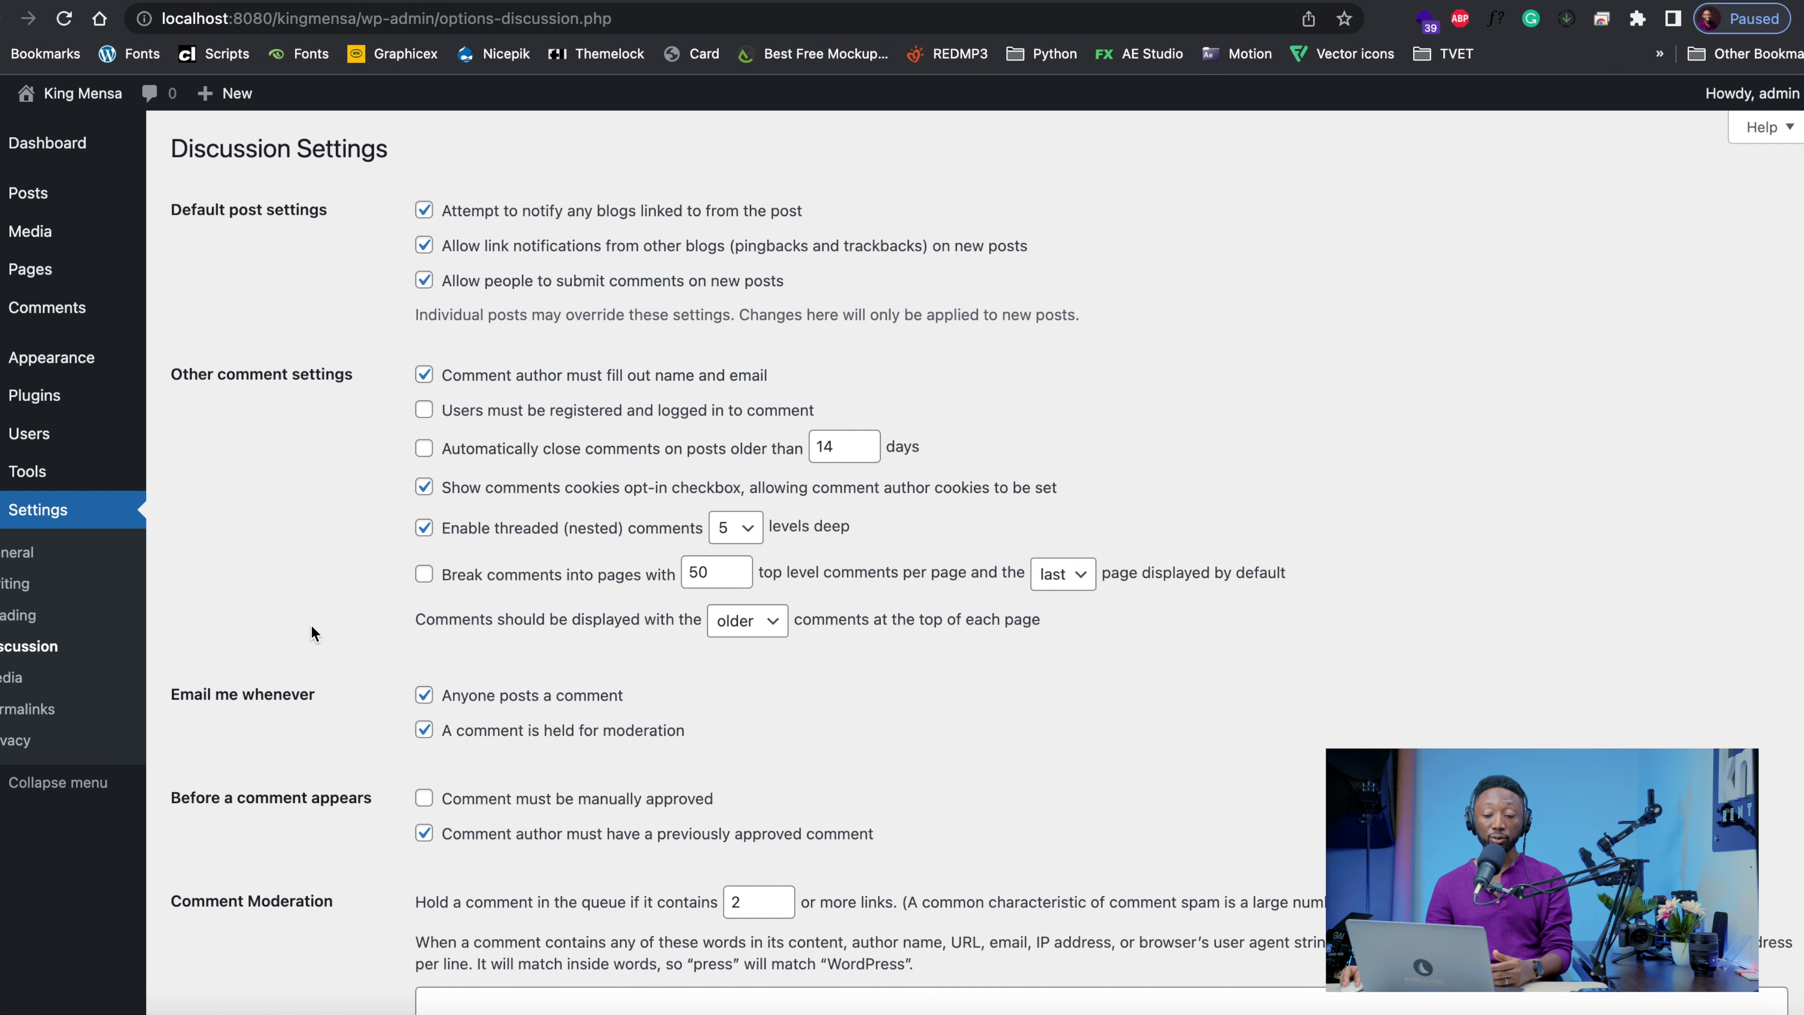
pyautogui.scroll(-15, 312, 625)
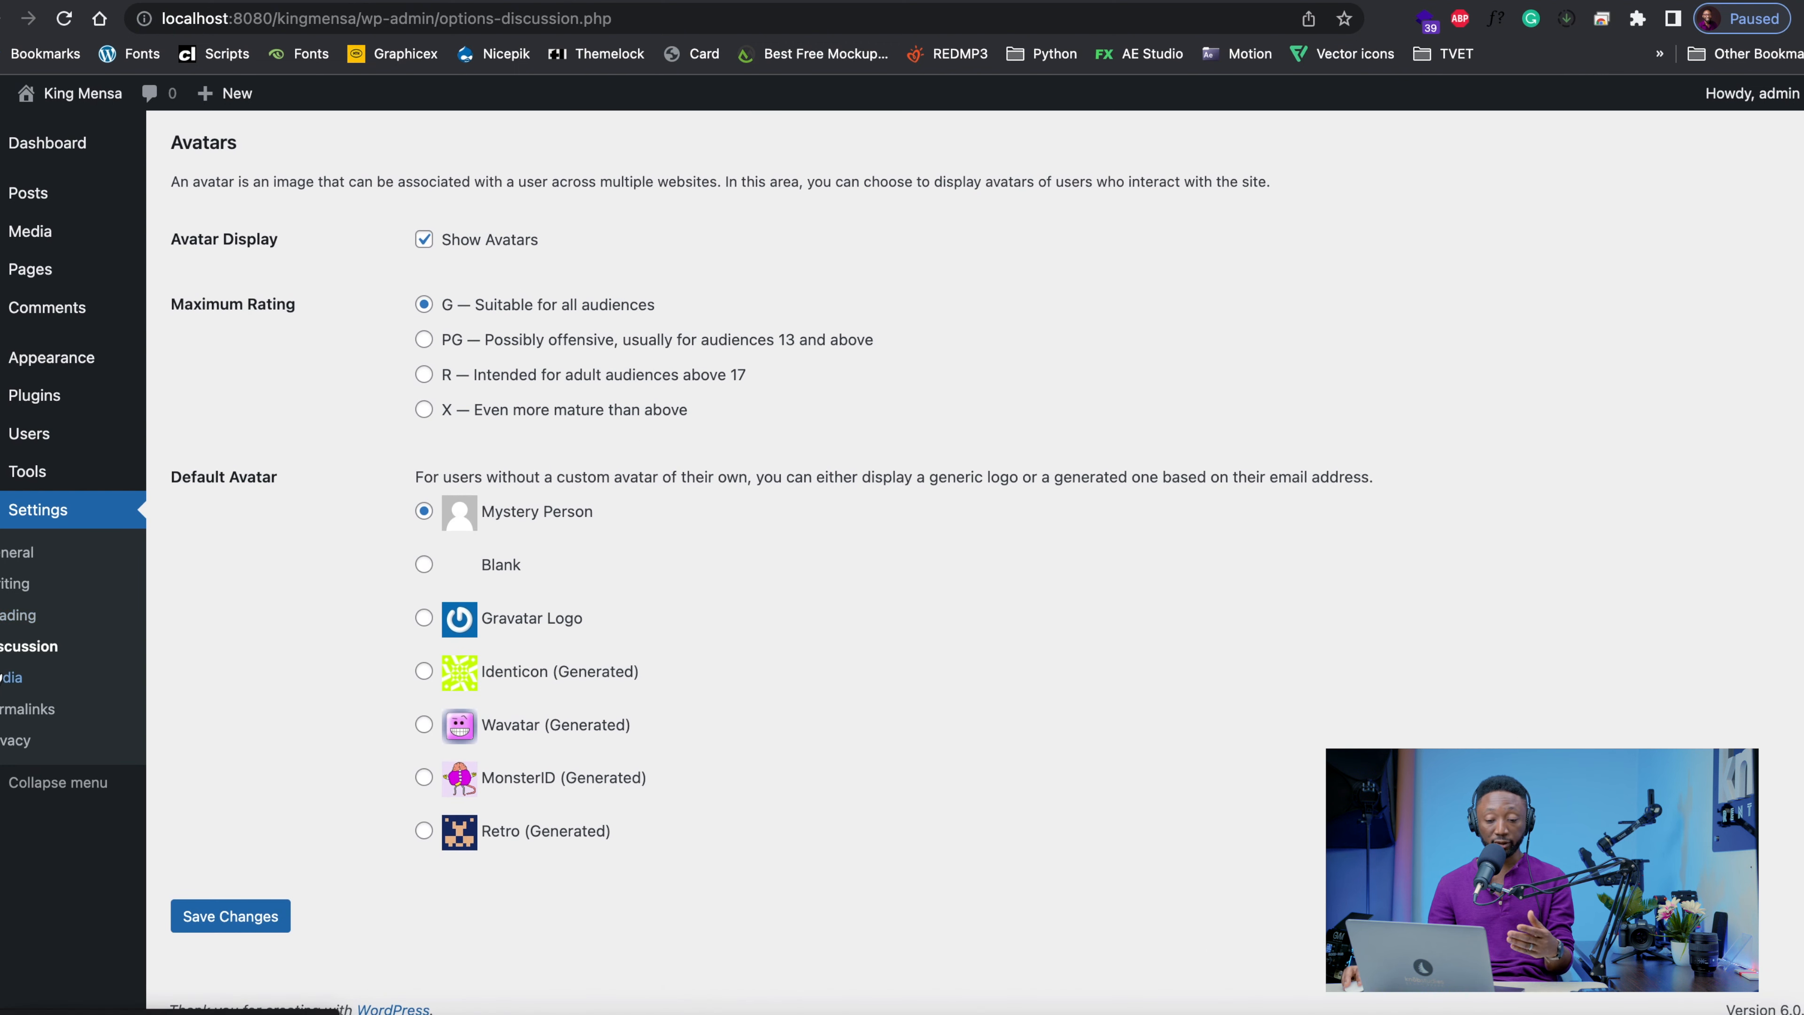
pyautogui.click(6, 679)
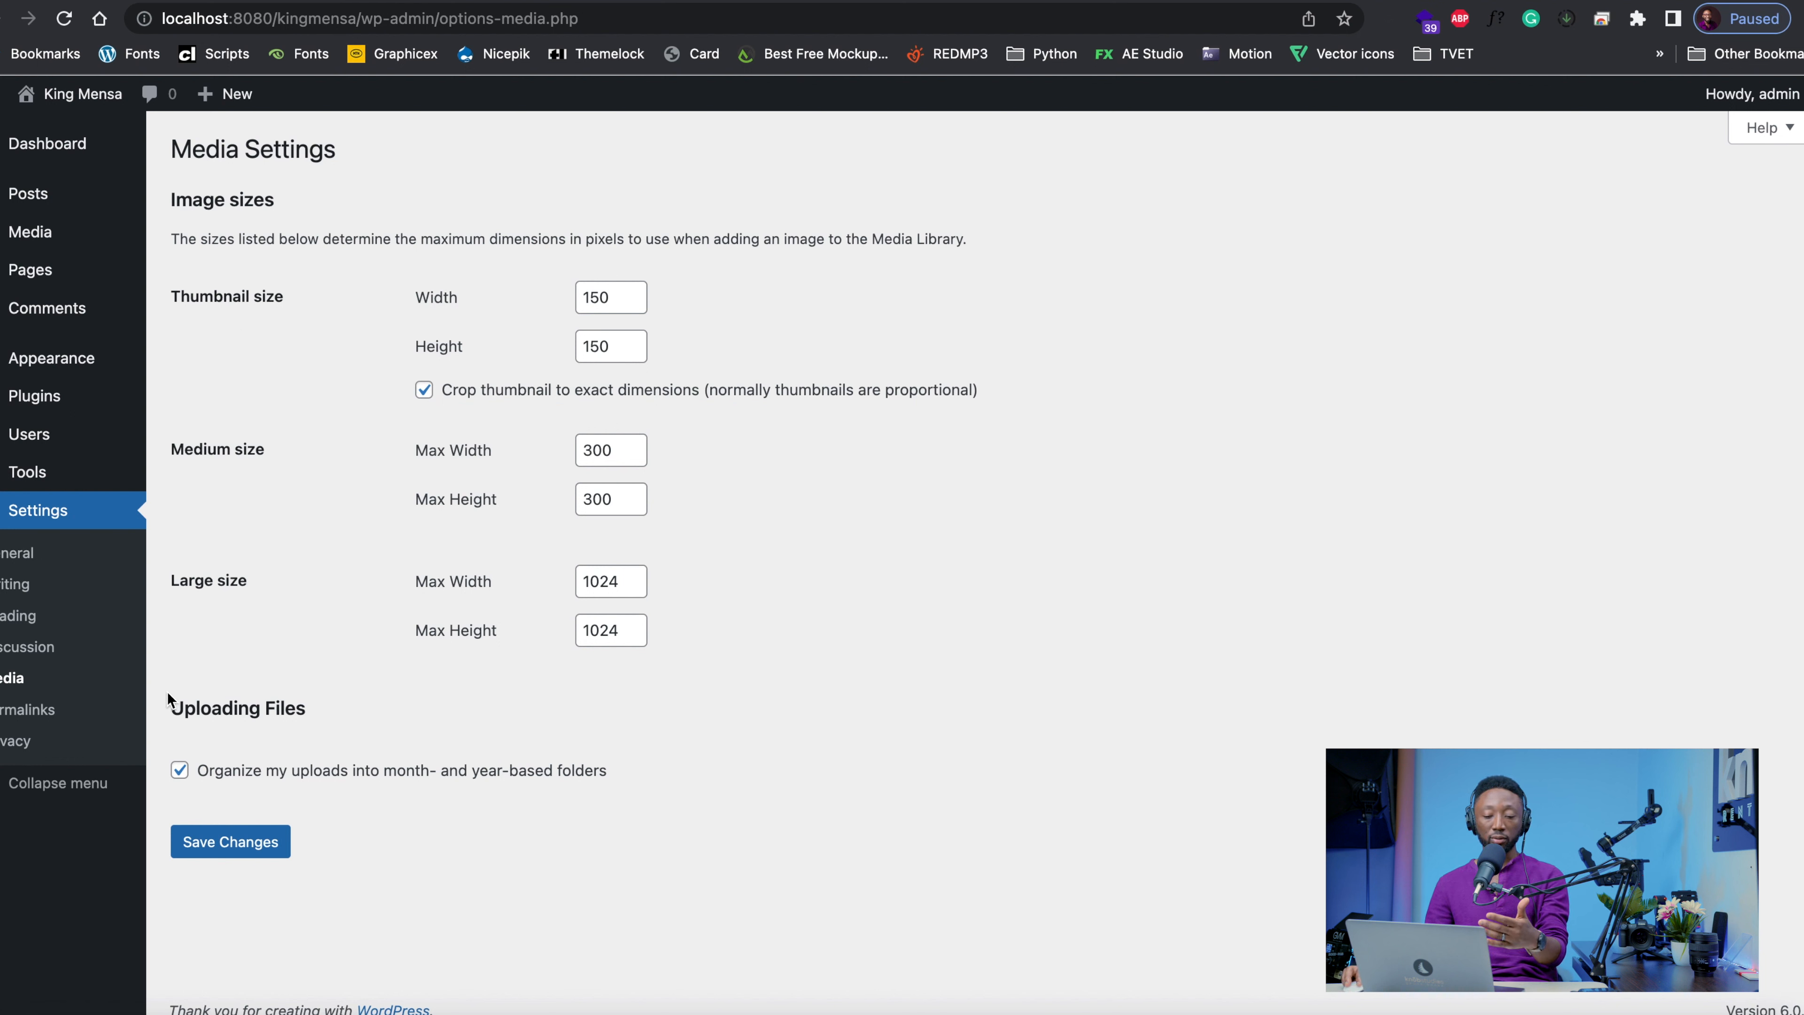
# Open the permalink settings, check the site's home page address and select the Post name structure
pyautogui.click(31, 712)
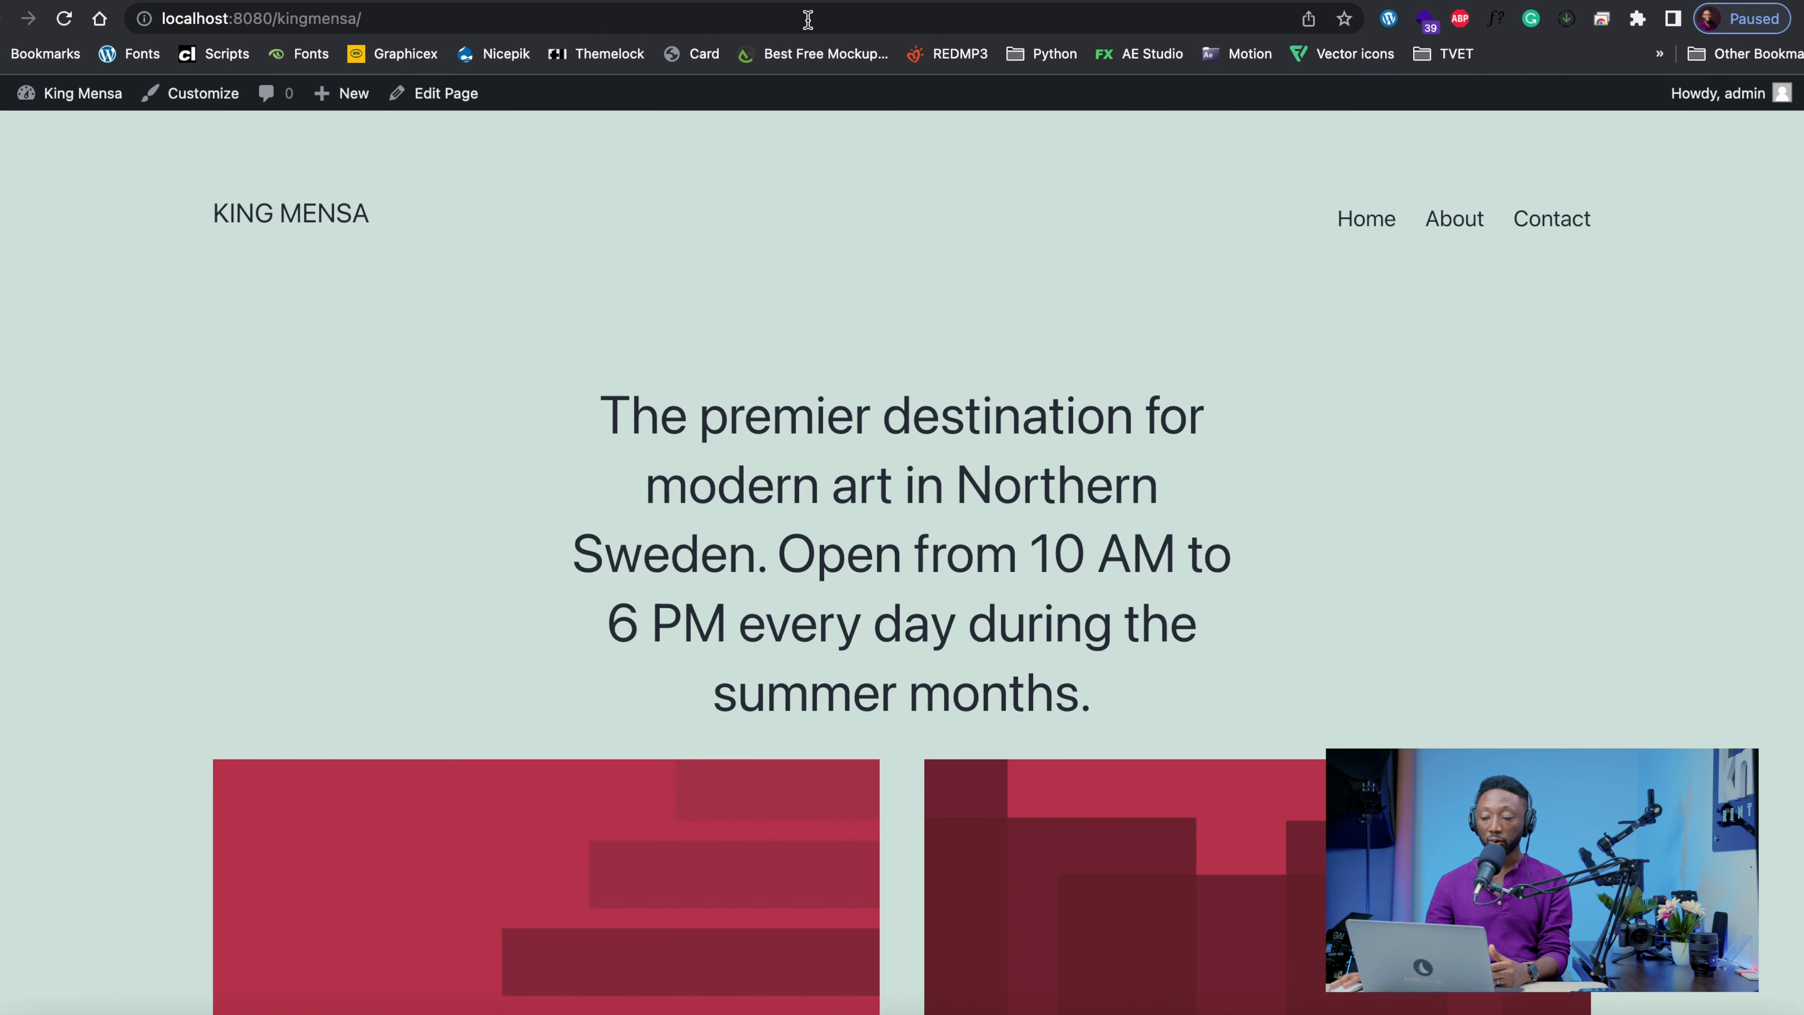
pyautogui.click(1372, 225)
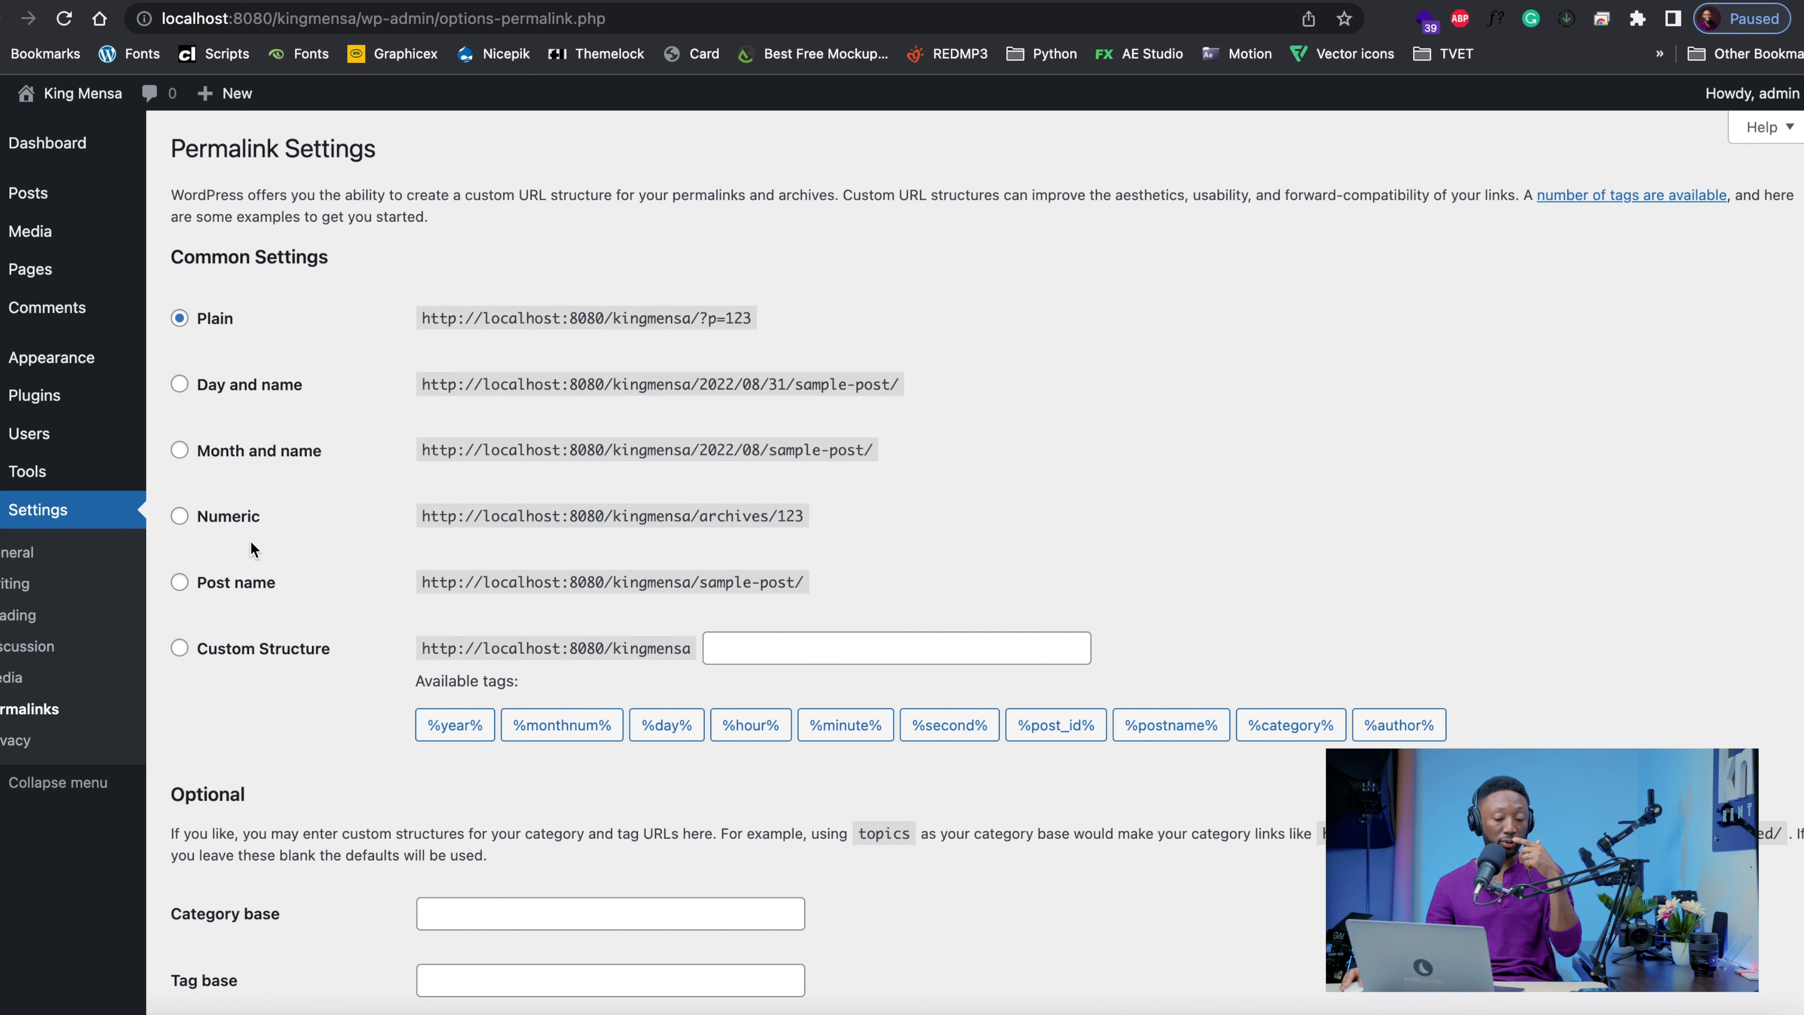
pyautogui.click(224, 595)
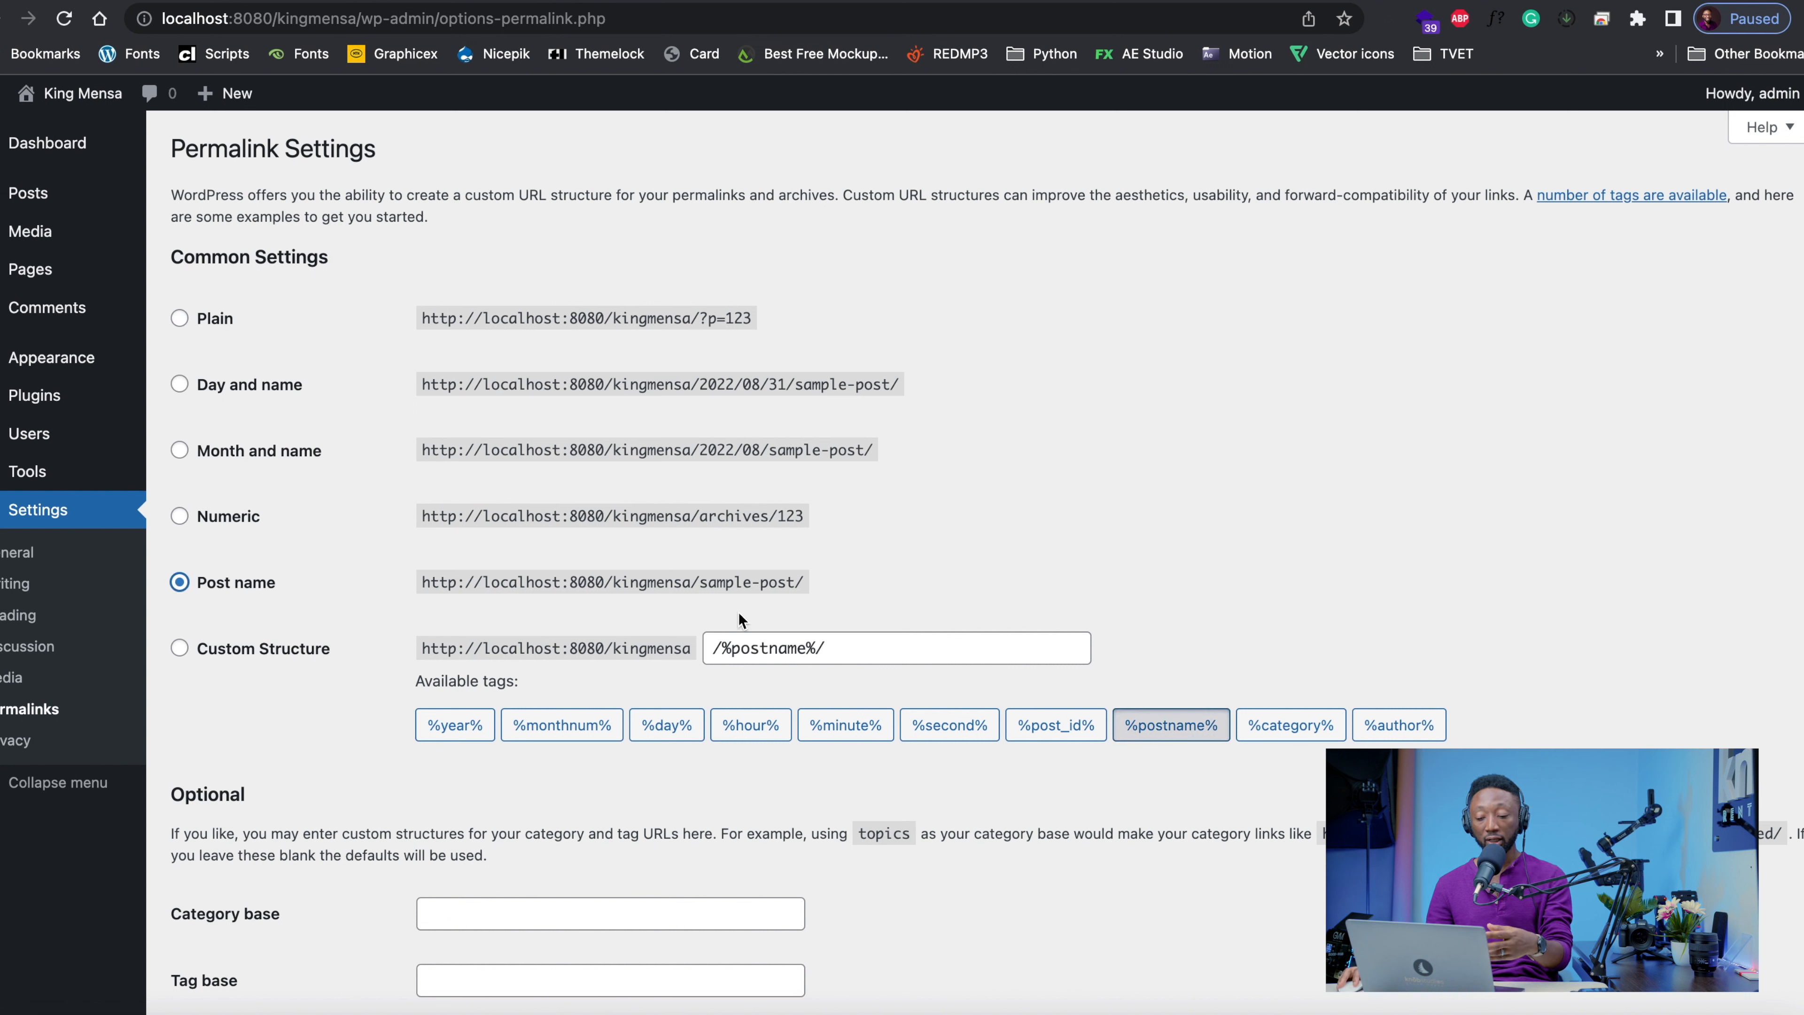
# Look through the privacy settings and the Policy Guide, and return to the site's front page
pyautogui.click(16, 740)
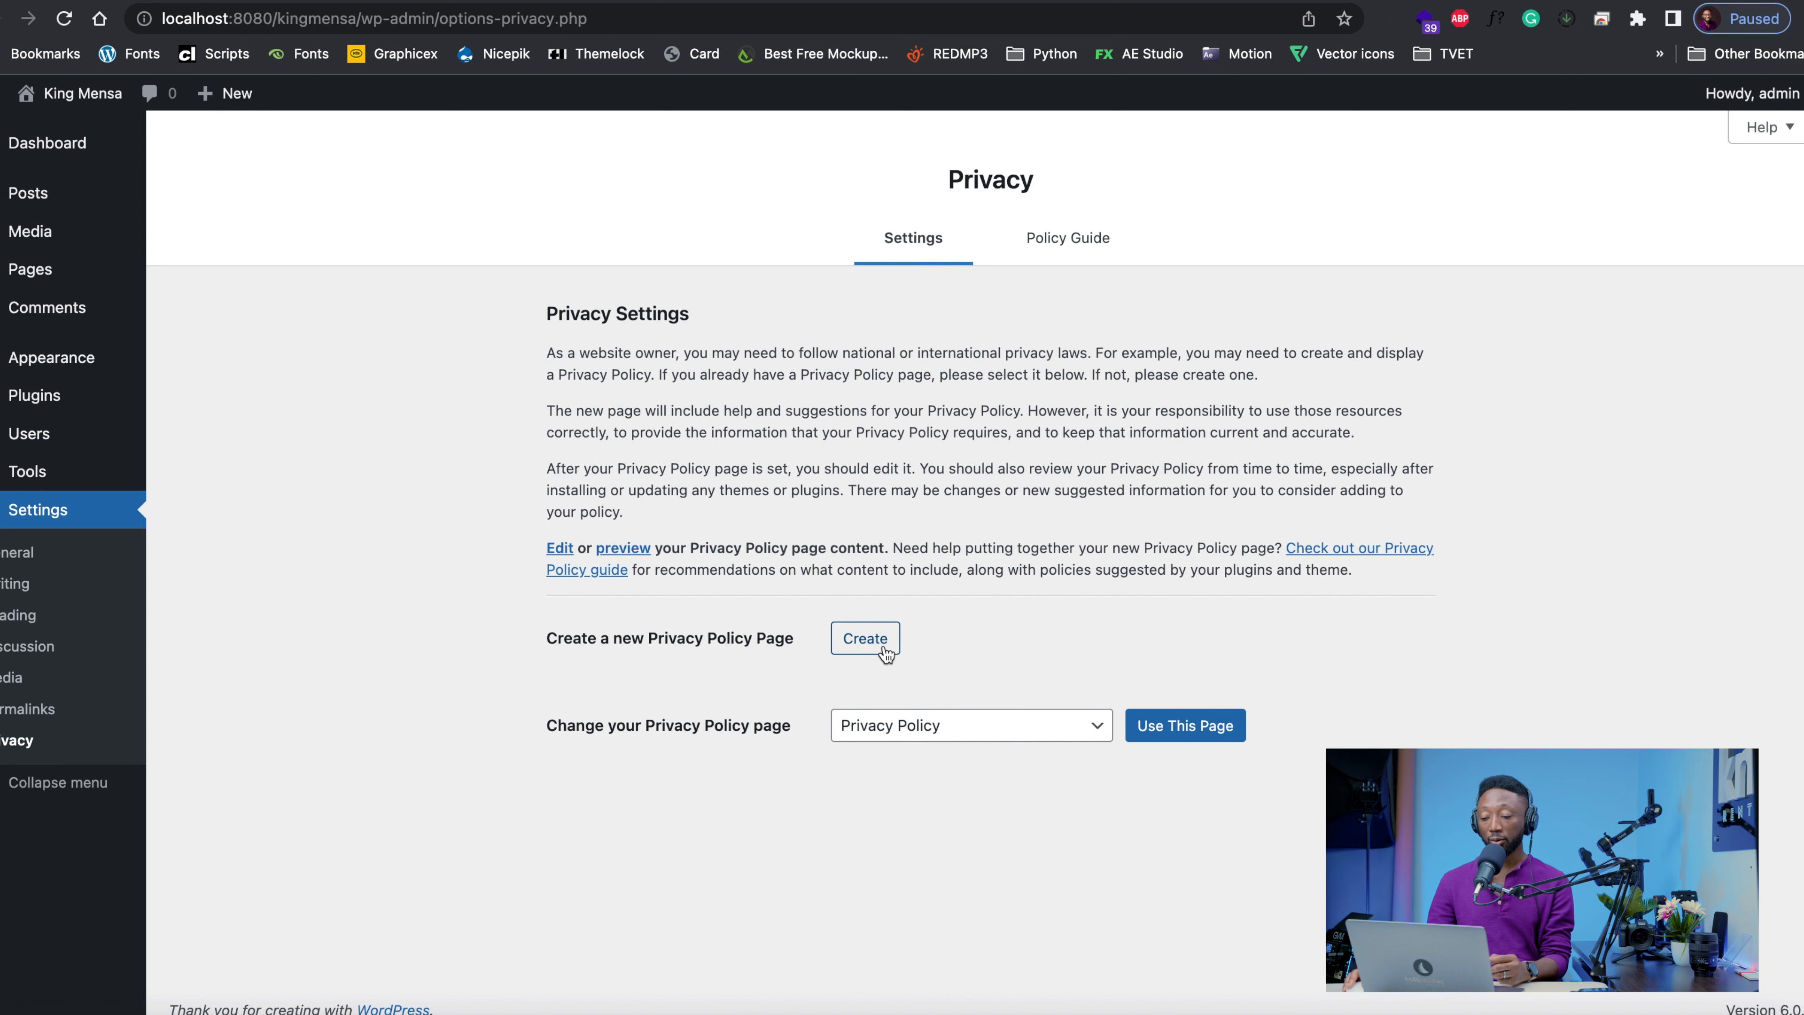
pyautogui.click(1043, 240)
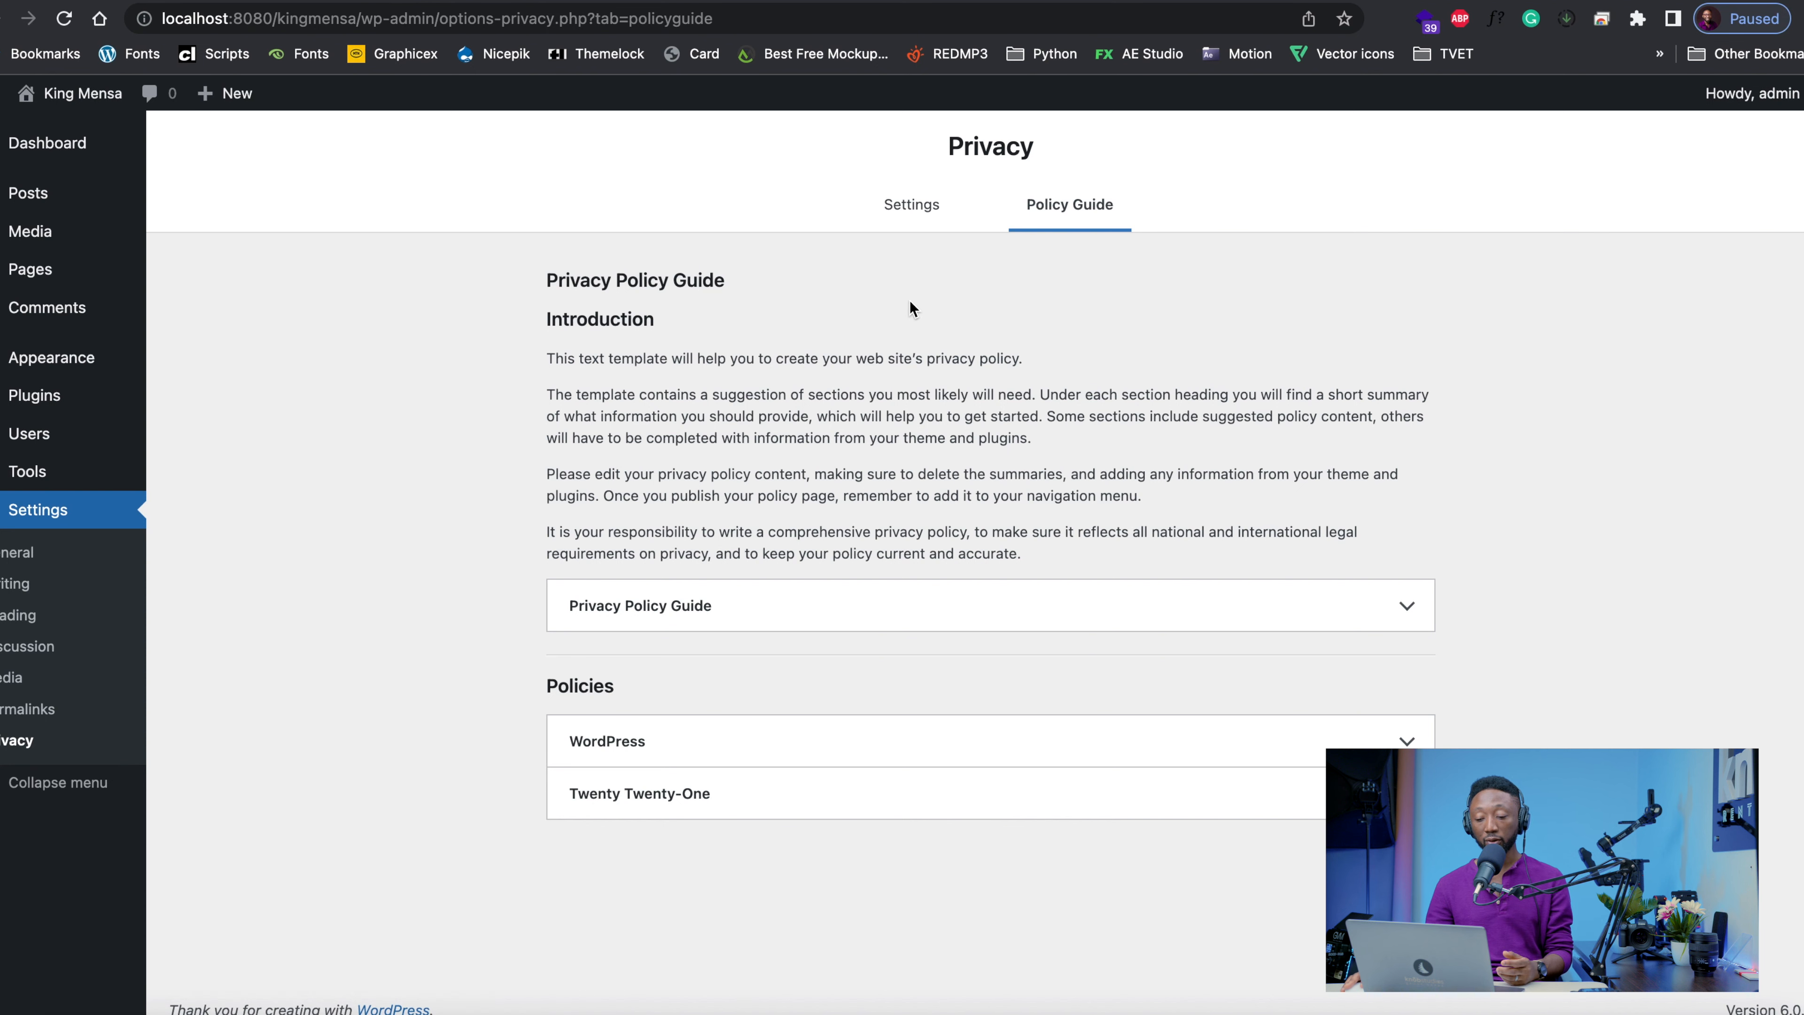
pyautogui.click(898, 215)
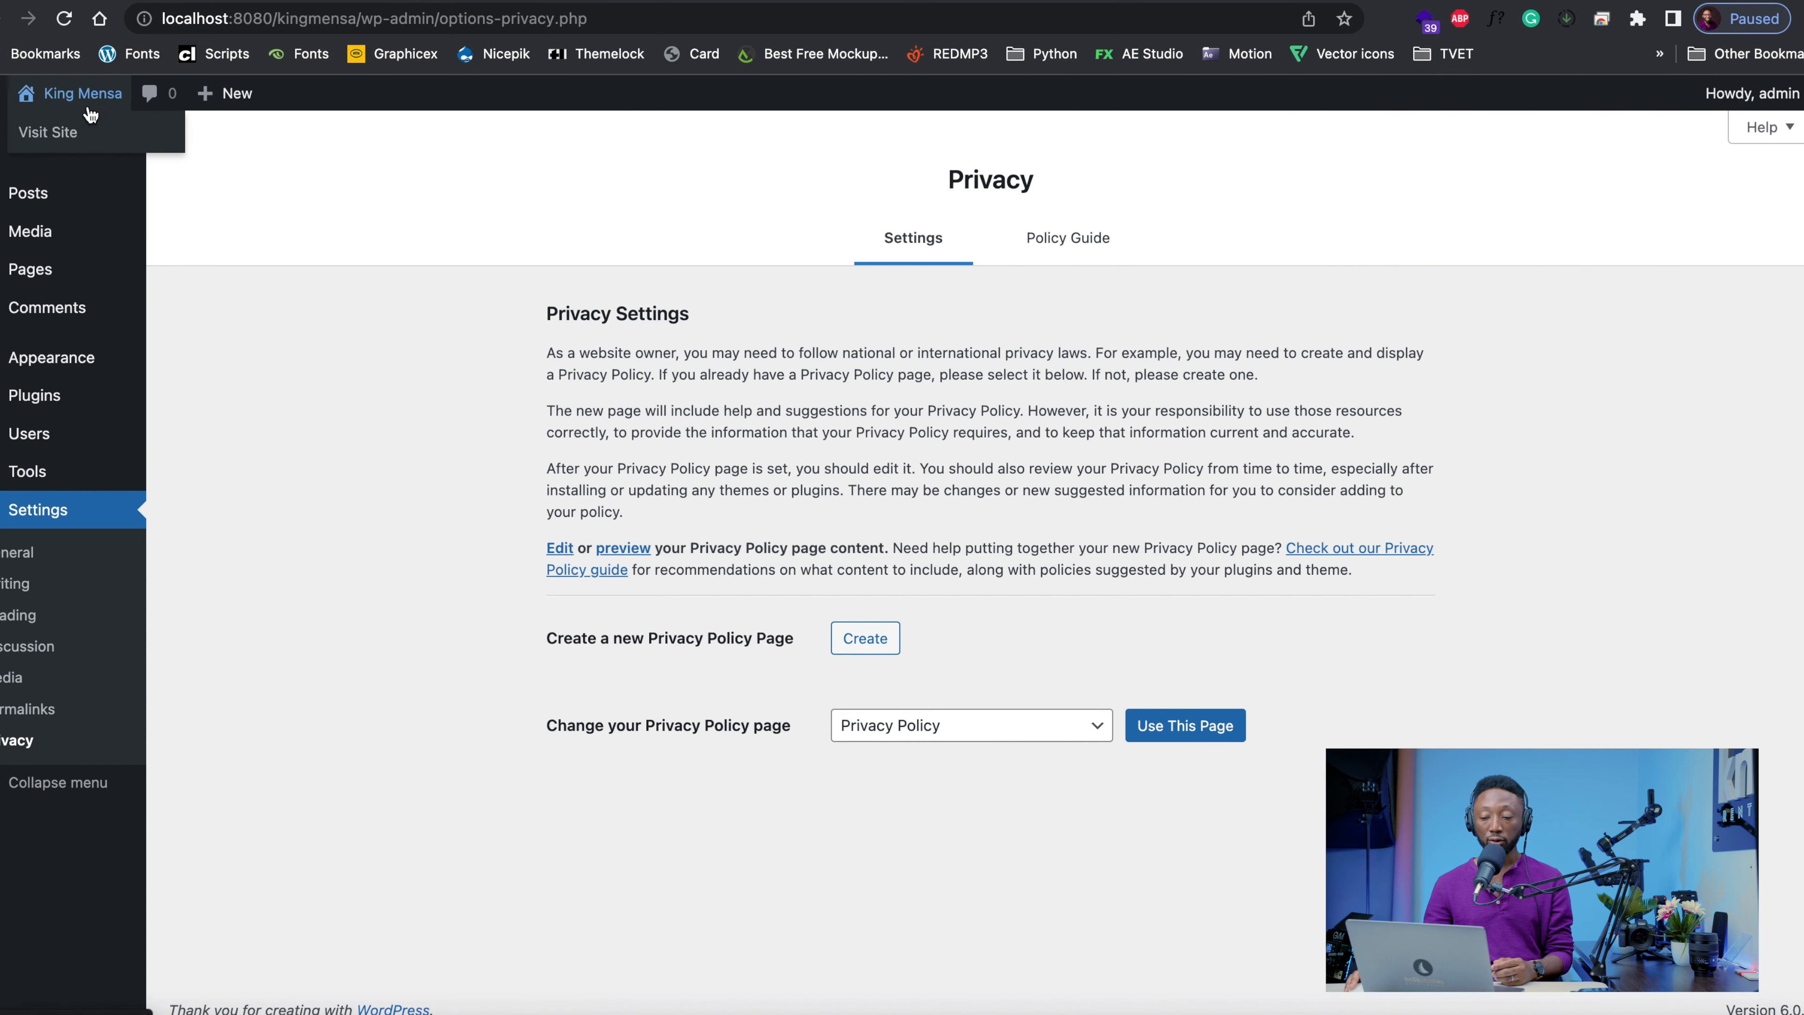
pyautogui.click(89, 107)
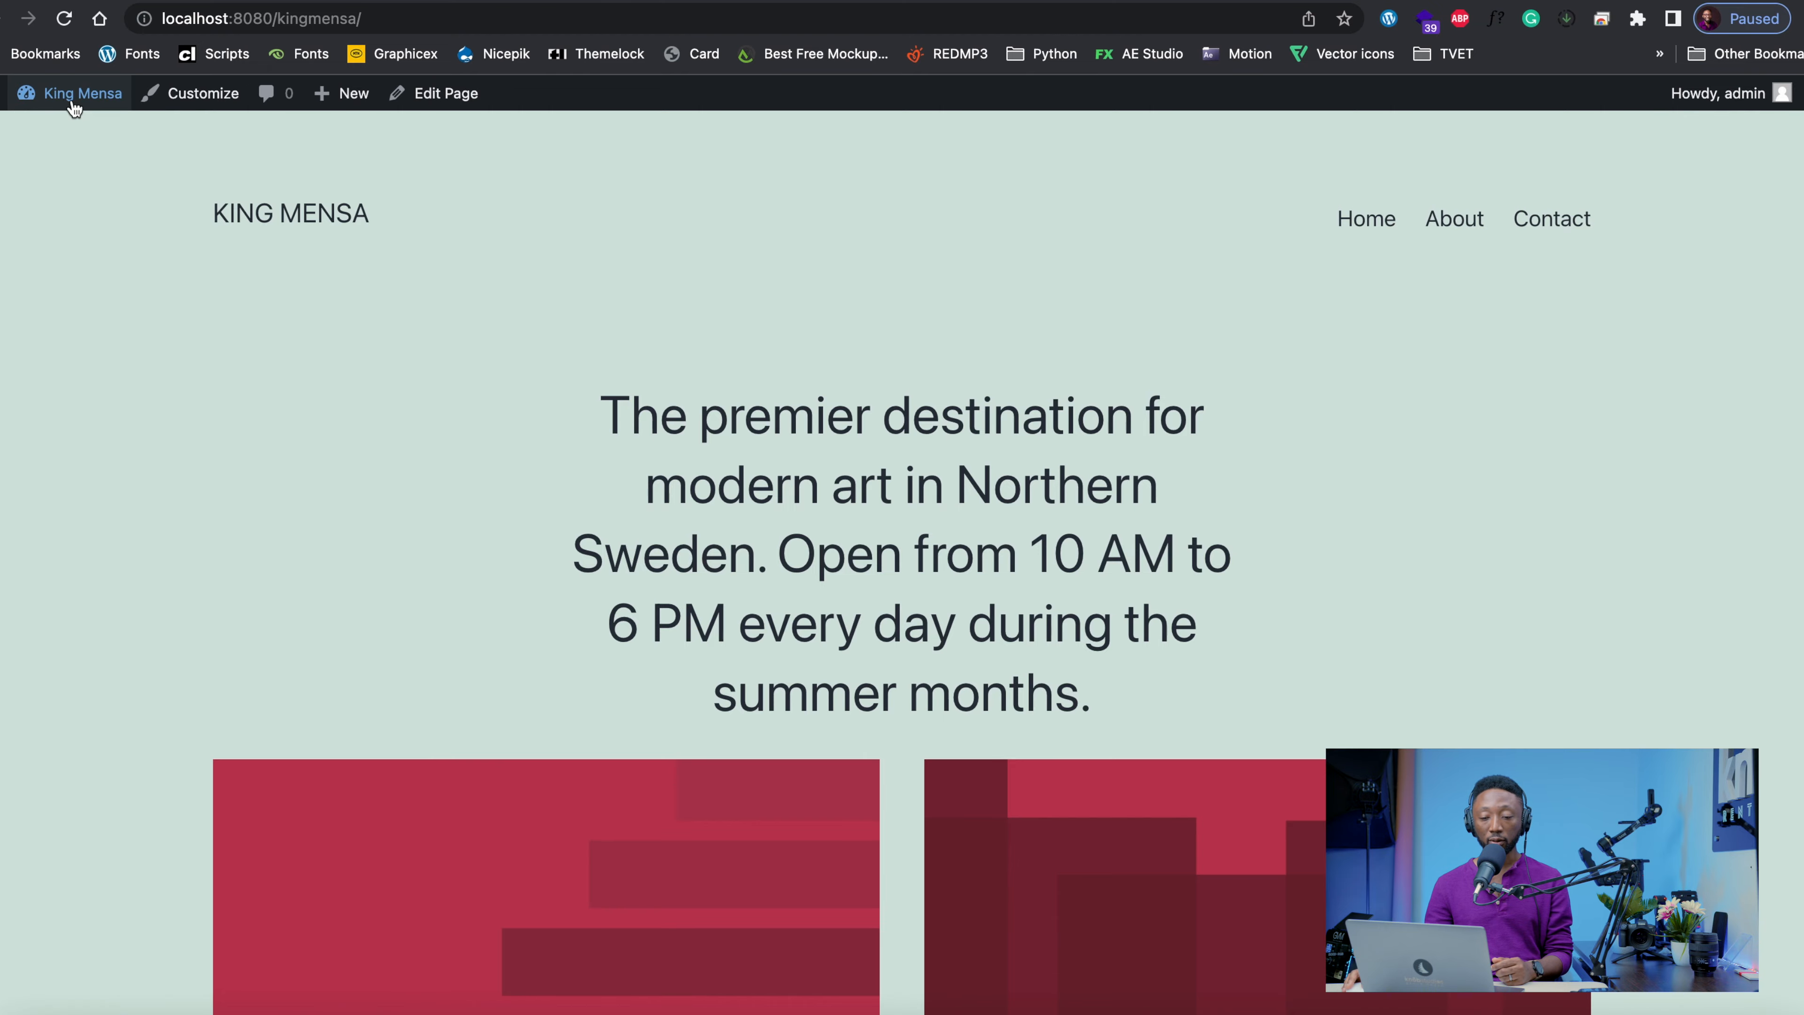
pyautogui.click(64, 129)
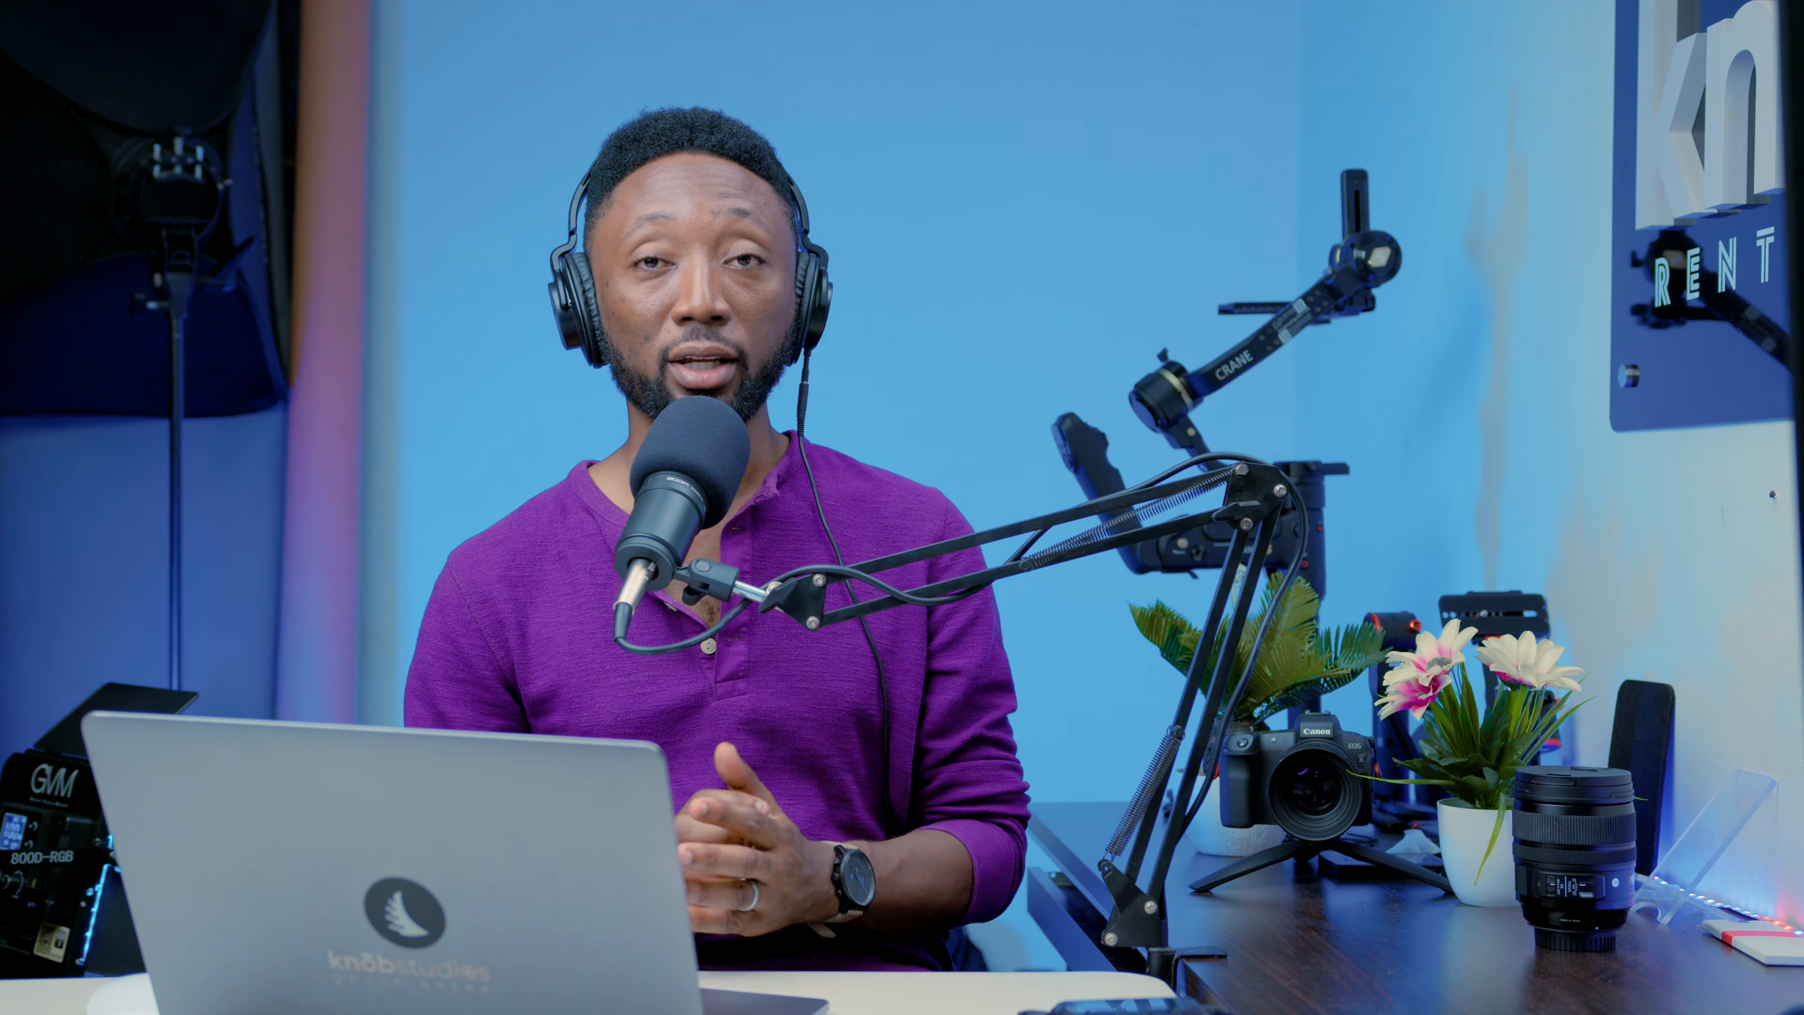